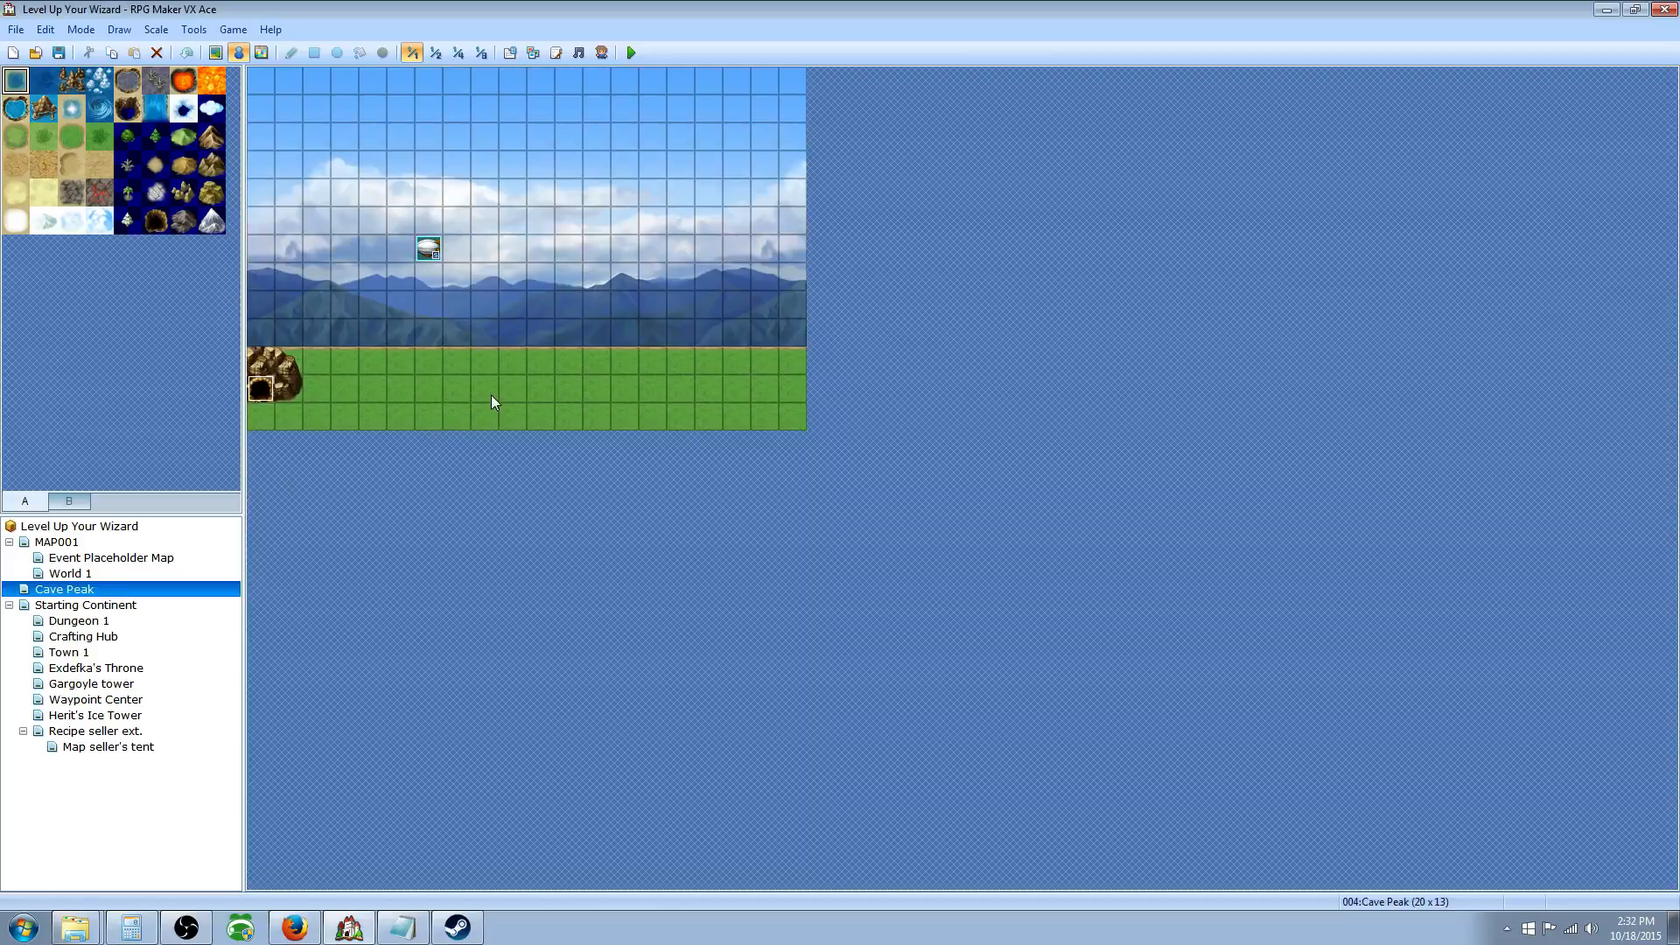
Step: Create a new event (ID:001) on a grass tile of the Cave Peak map
right_click(495, 387)
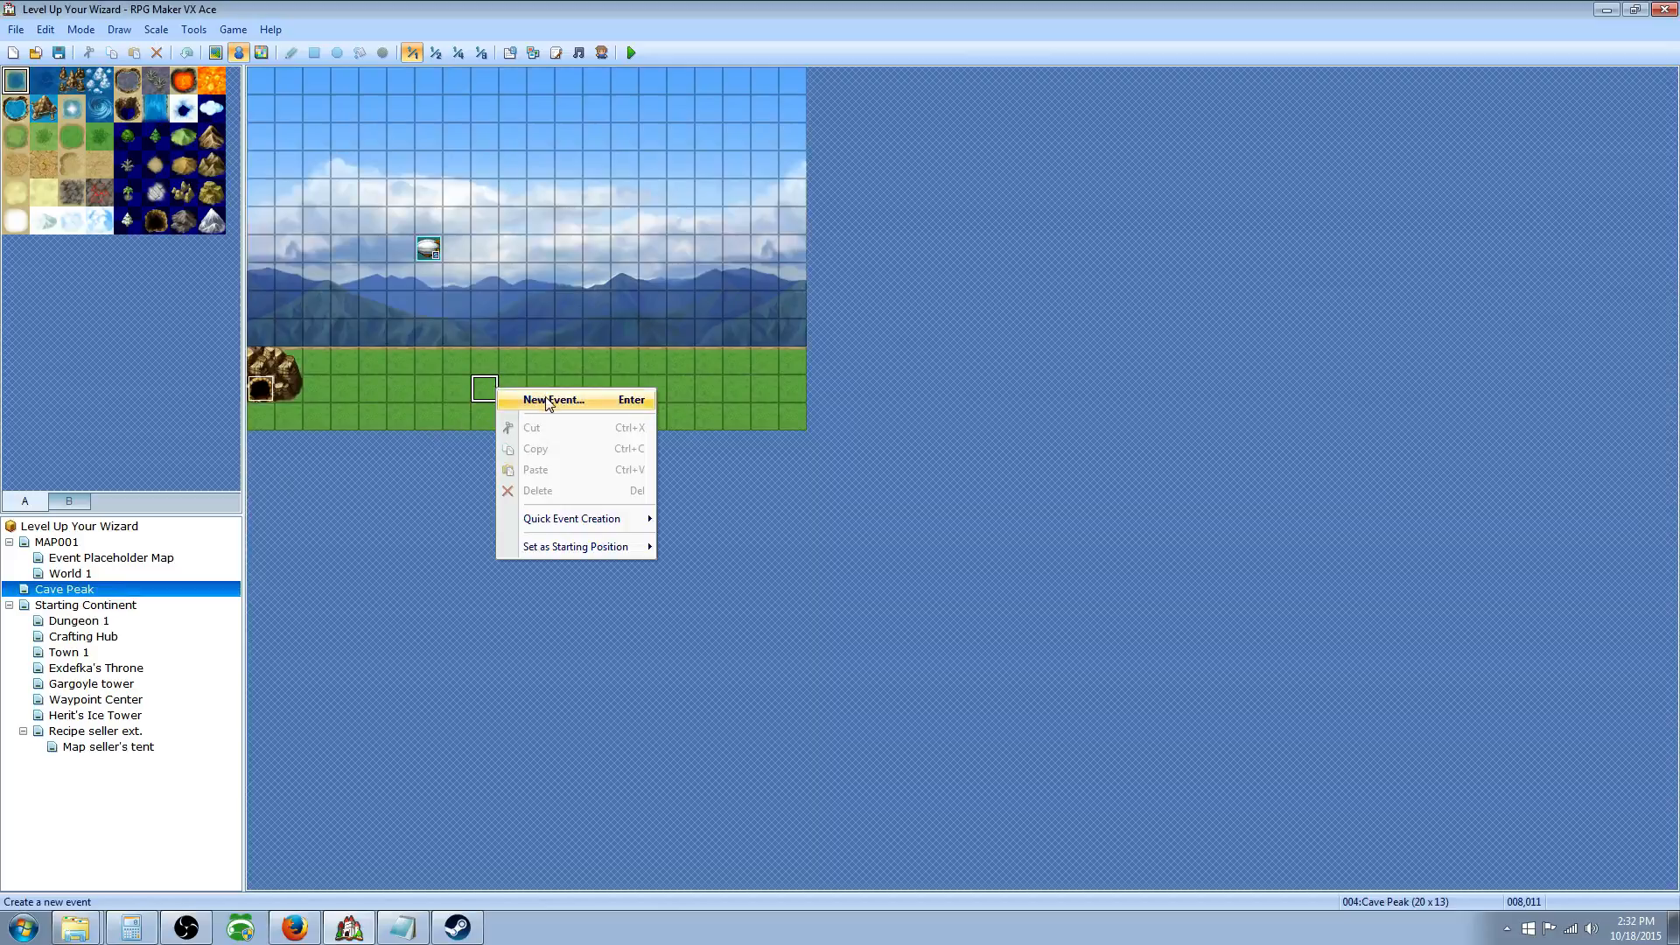
left_click(548, 399)
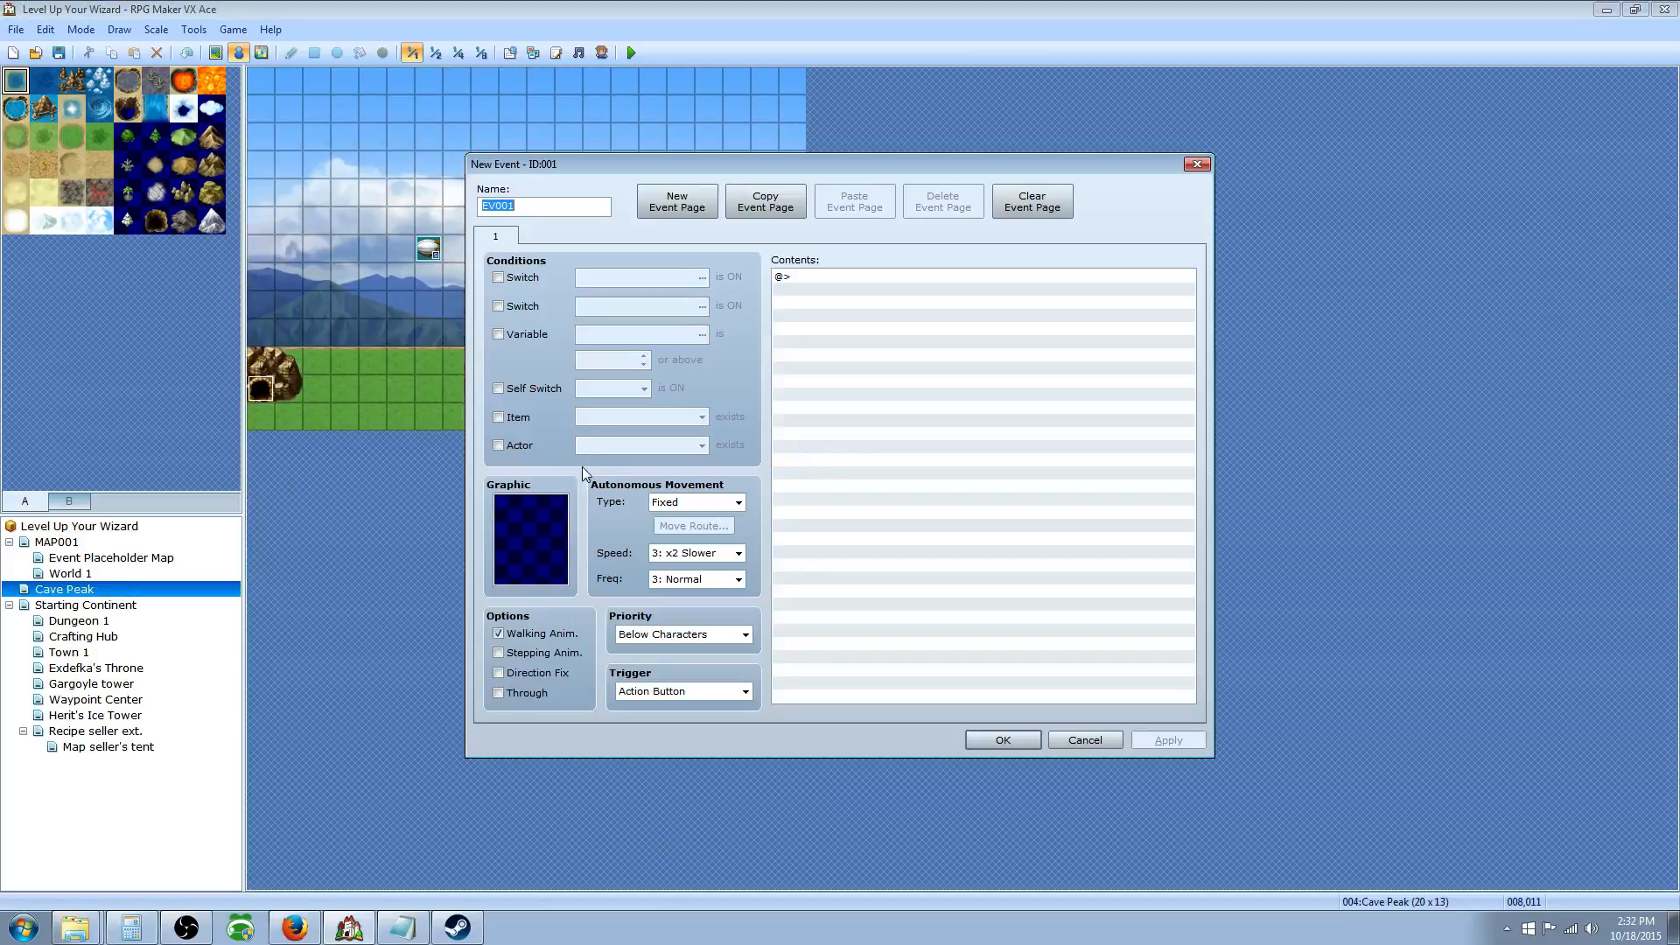
Step: Set EV001's graphic to a villager sprite from the People6 character sheet
double_click(530, 519)
left_click(612, 317)
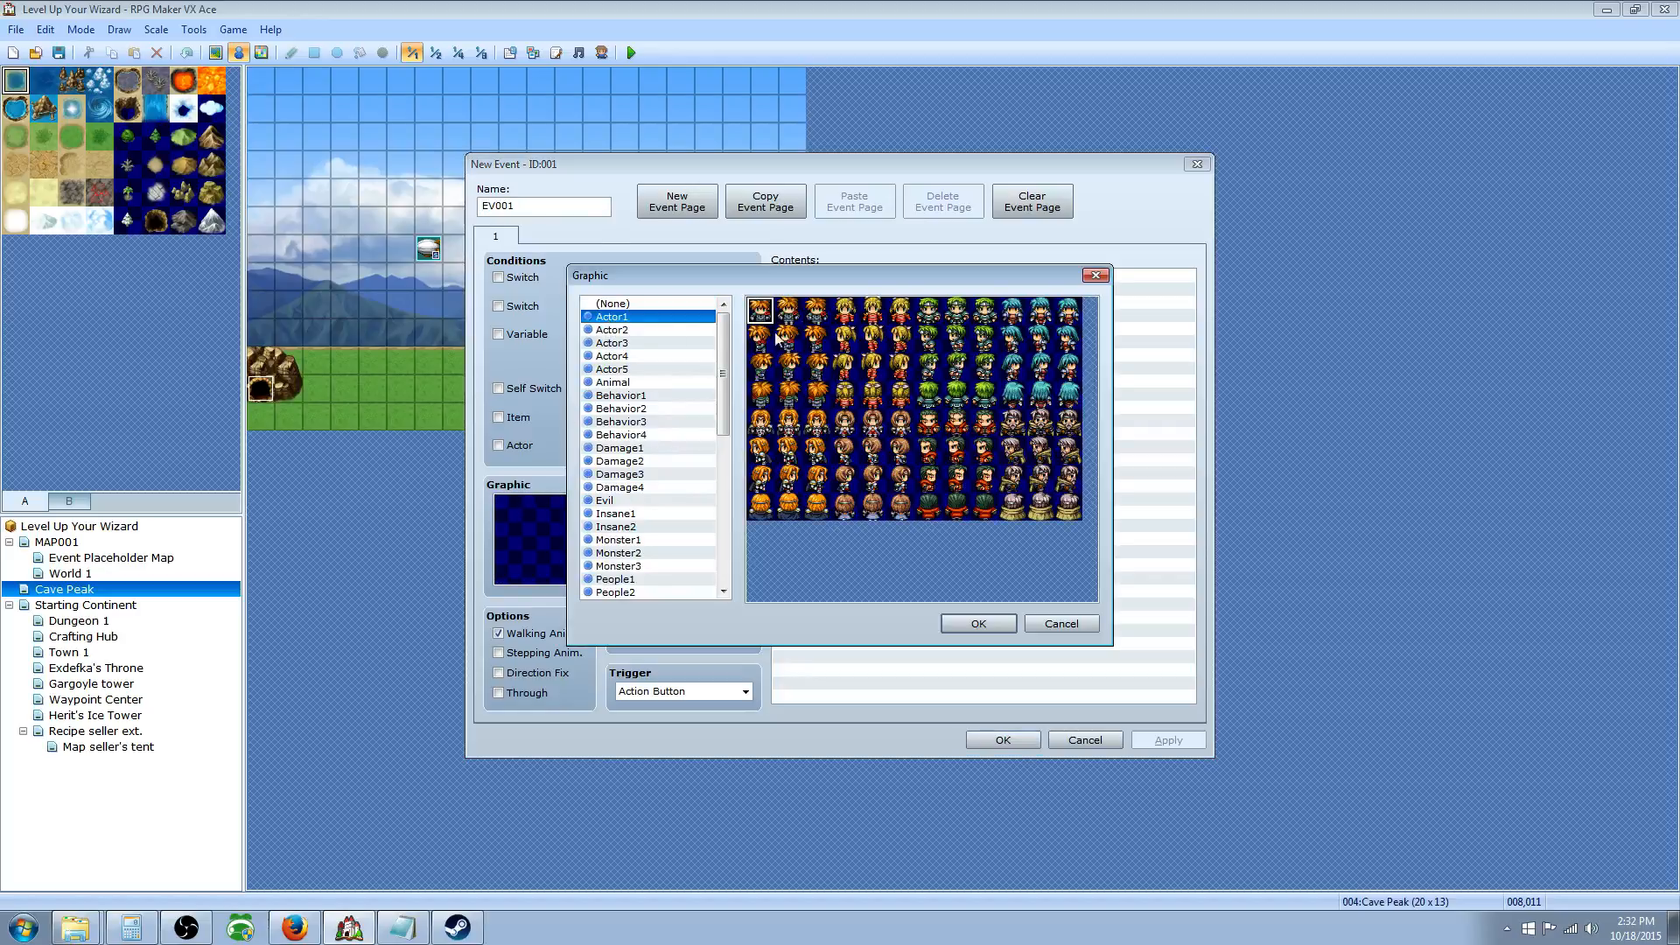
scroll(637, 429, "down", 8)
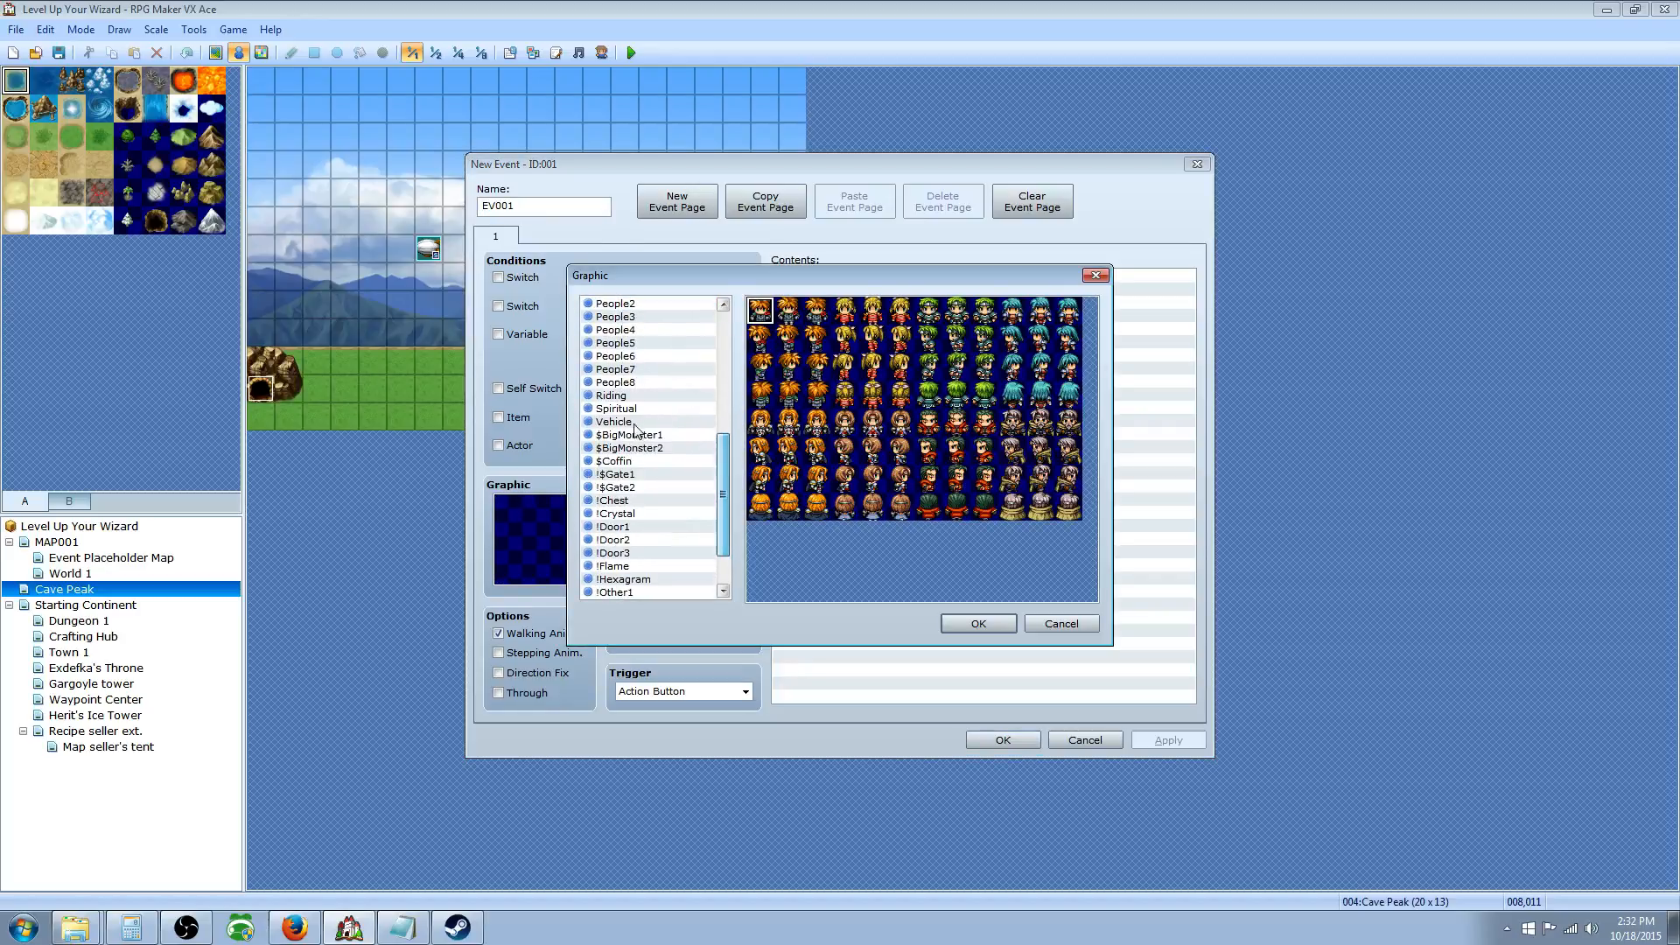
left_click(617, 382)
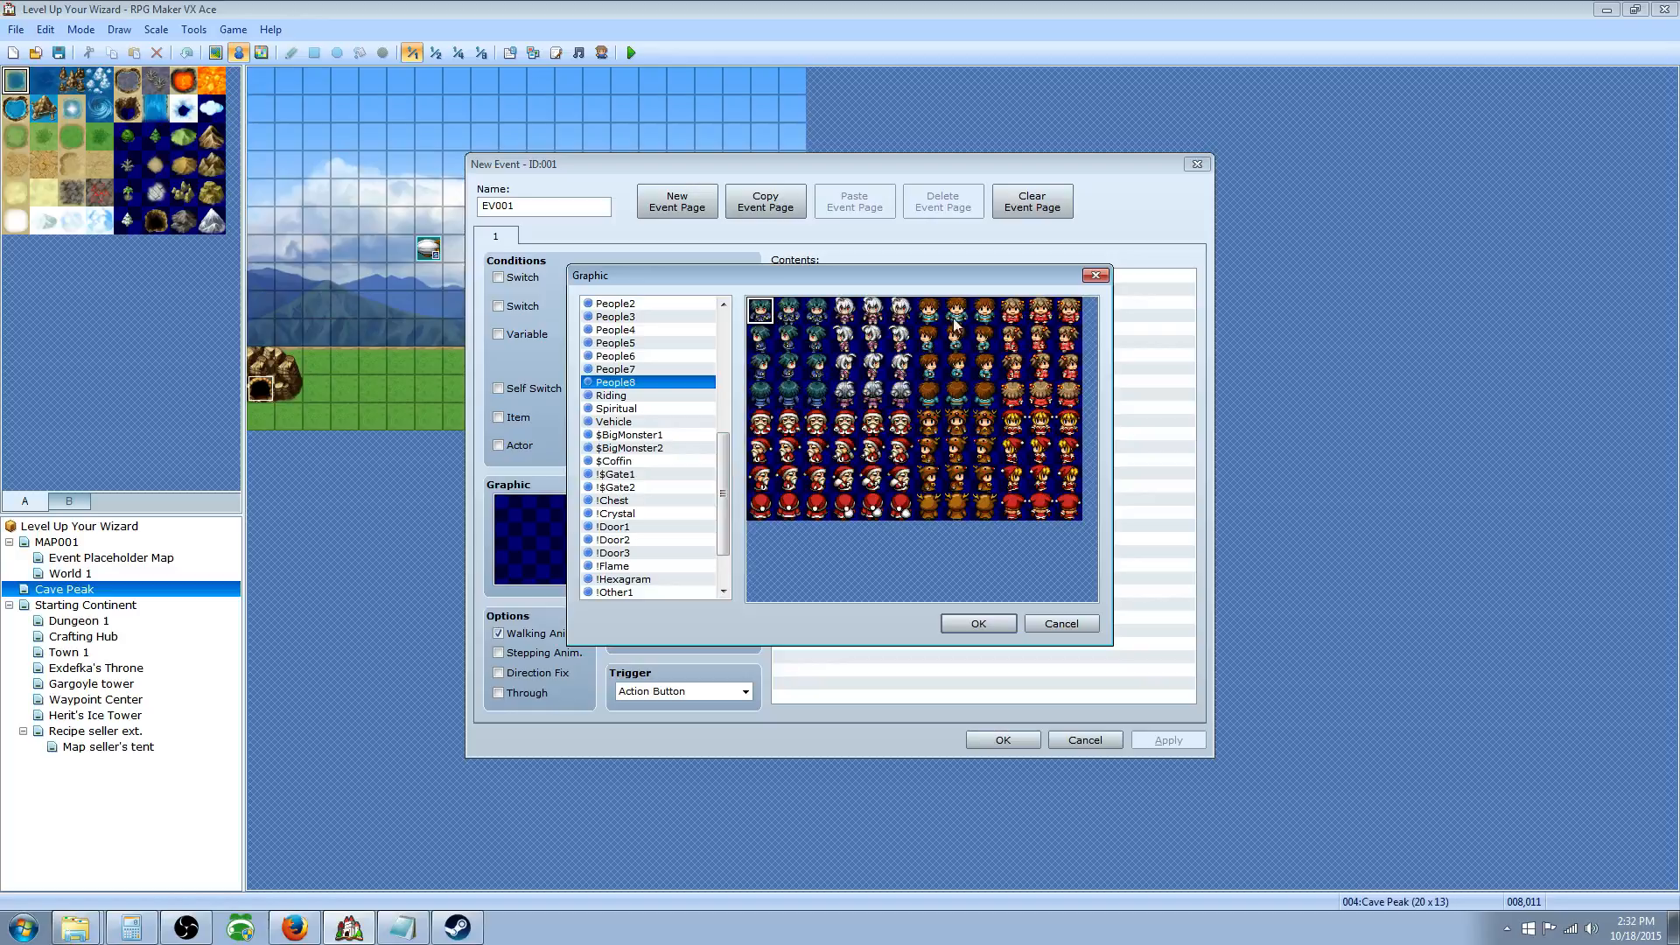
left_click(623, 422)
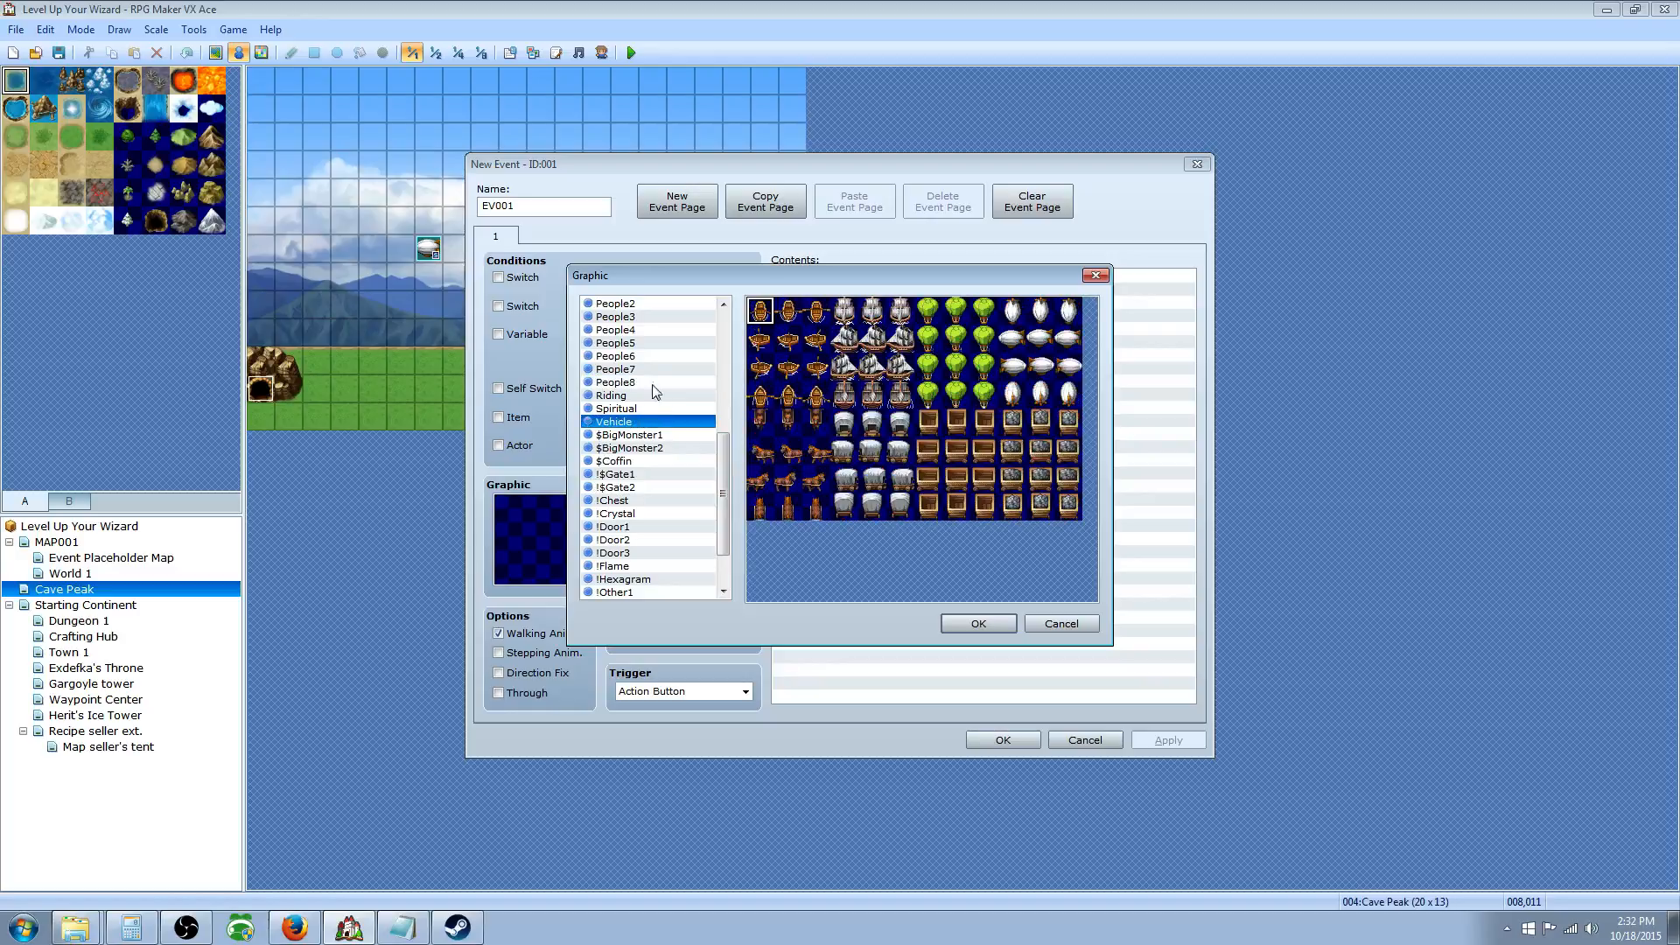
left_click(652, 356)
left_click(1038, 315)
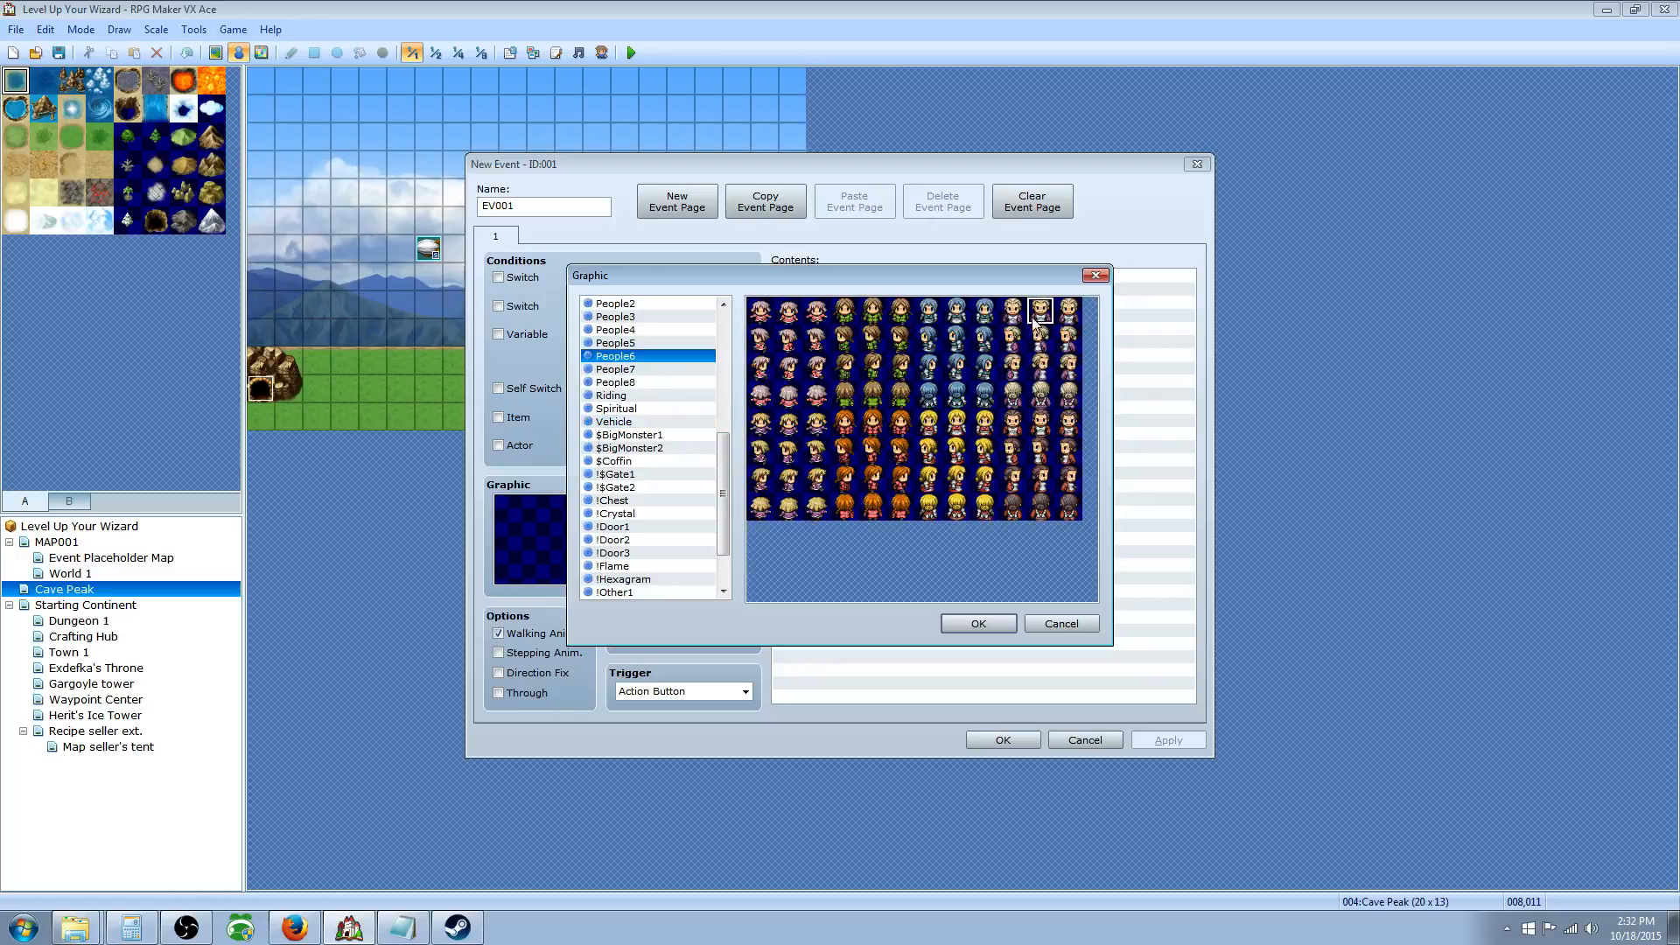
left_click(958, 622)
left_click(797, 276)
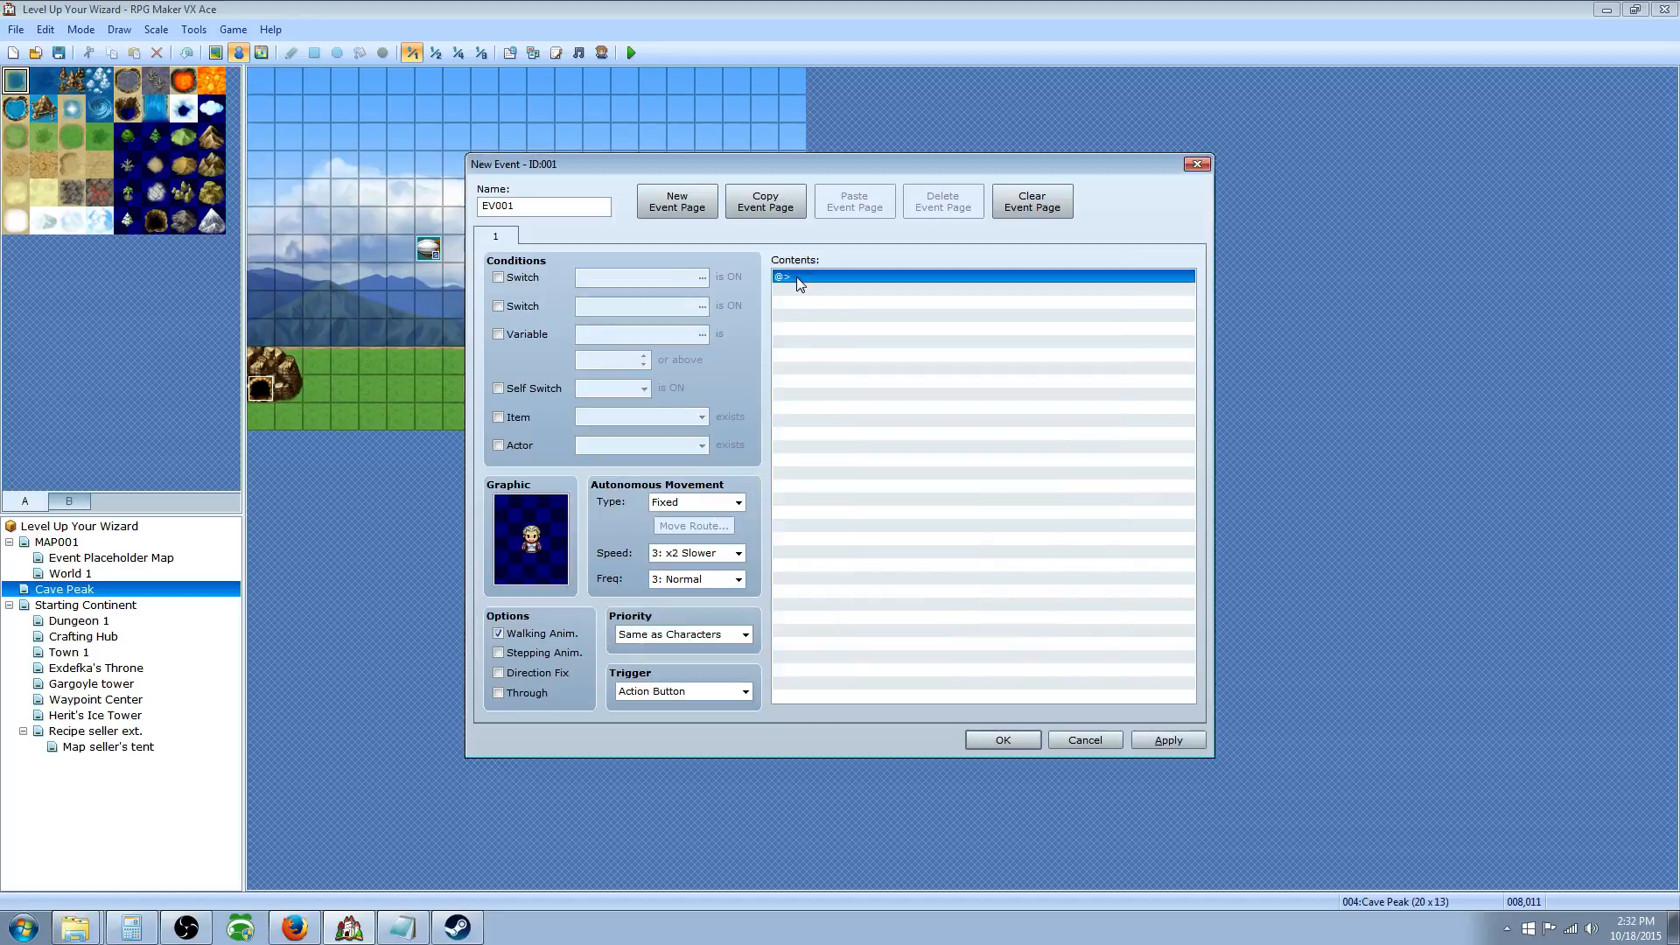
Step: Add a two-line Show Text message giving the hearthstone and saying it teleports back here
right_click(797, 276)
left_click(814, 285)
left_click(892, 298)
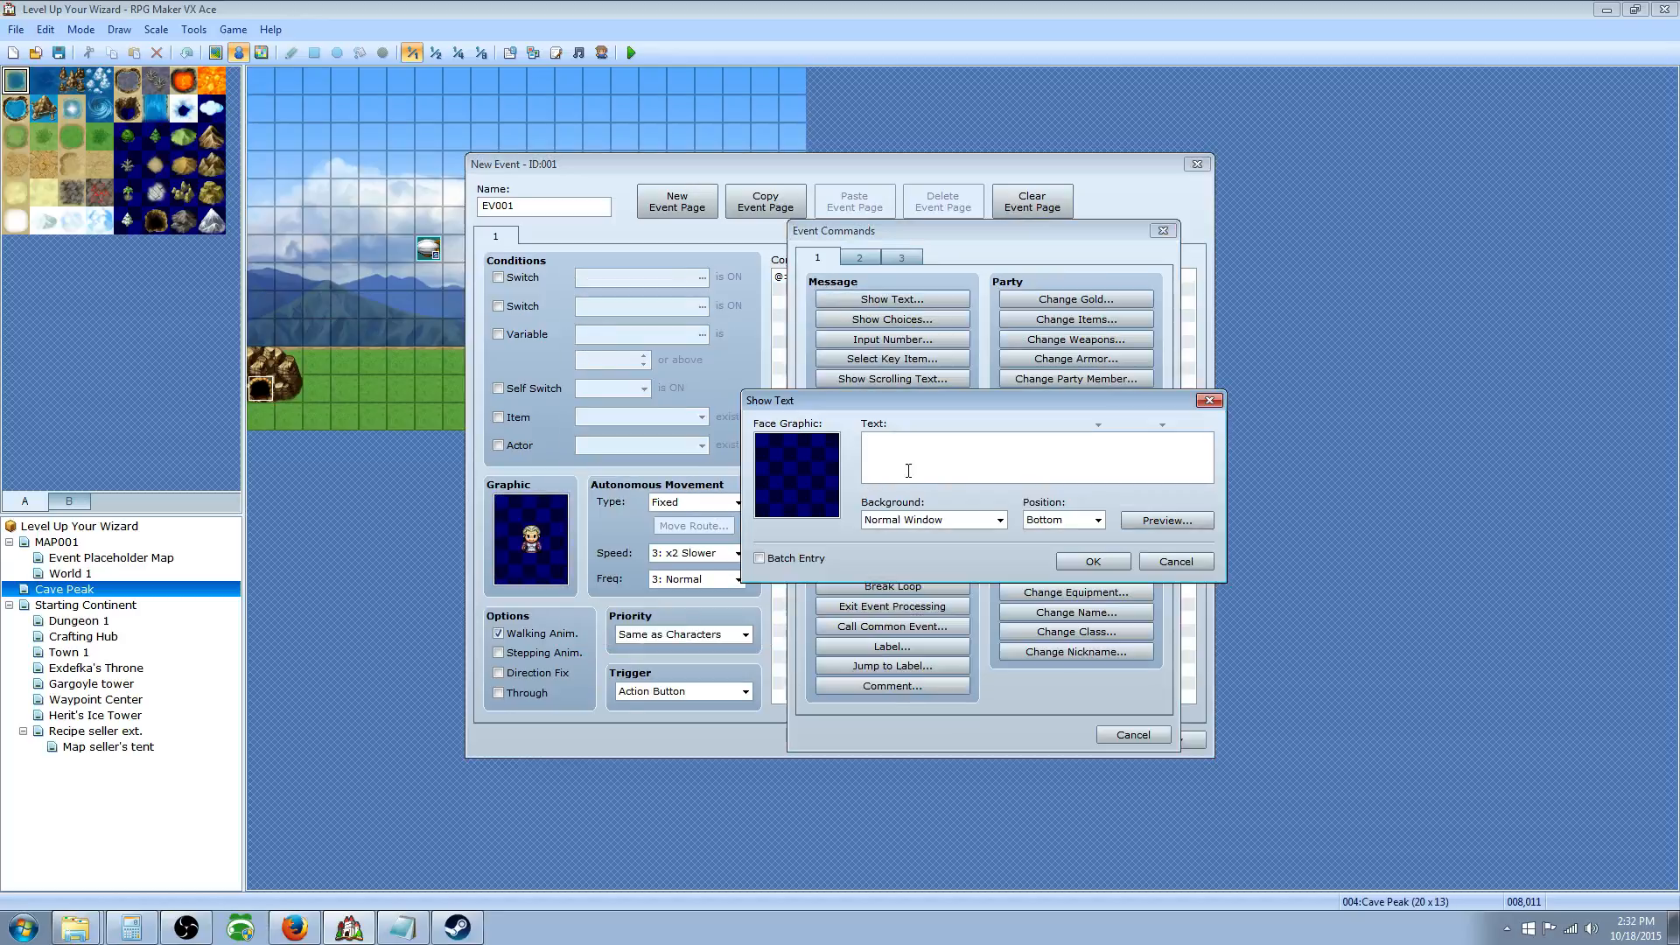
left_click(1176, 563)
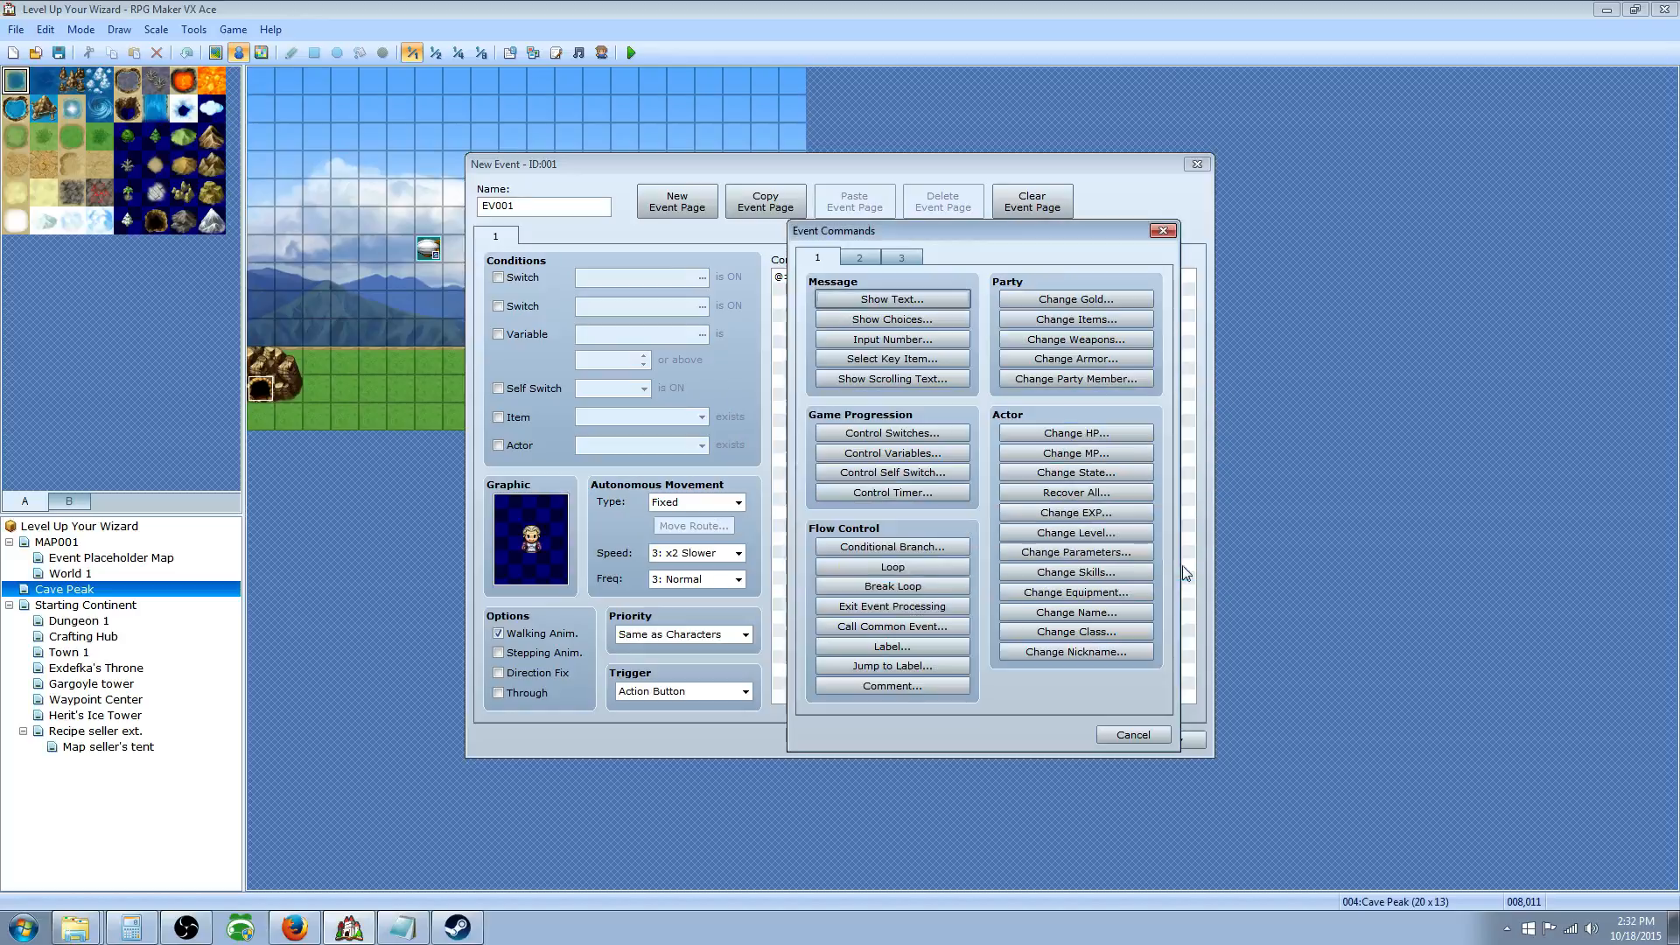
left_click(1157, 737)
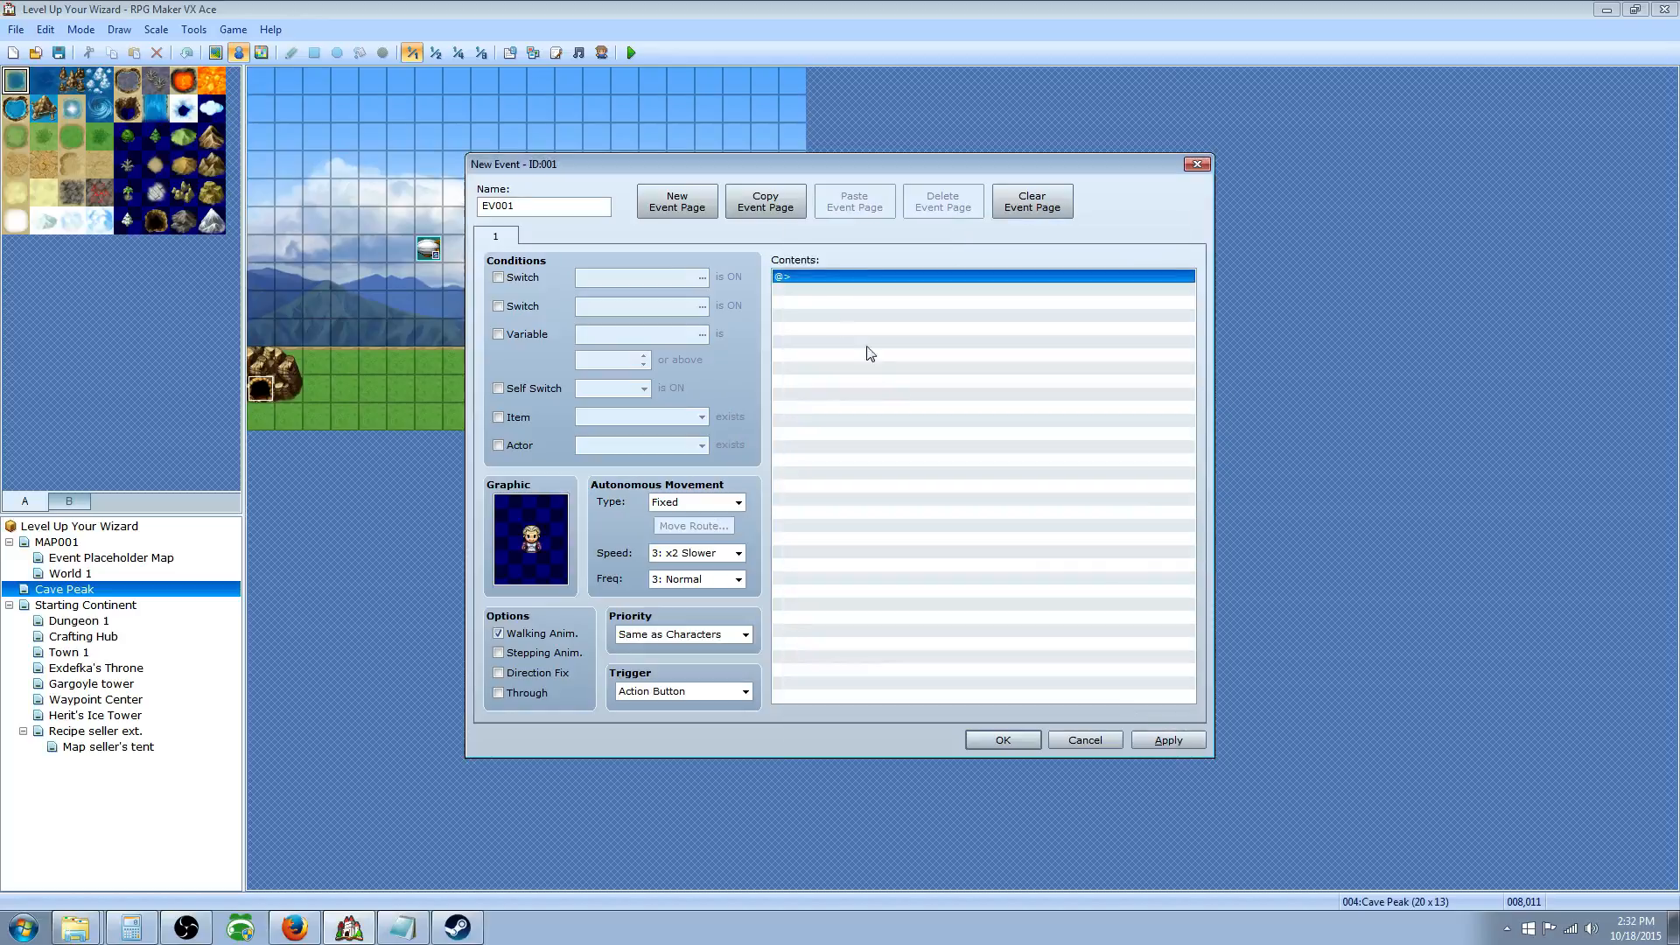
right_click(797, 275)
left_click(850, 290)
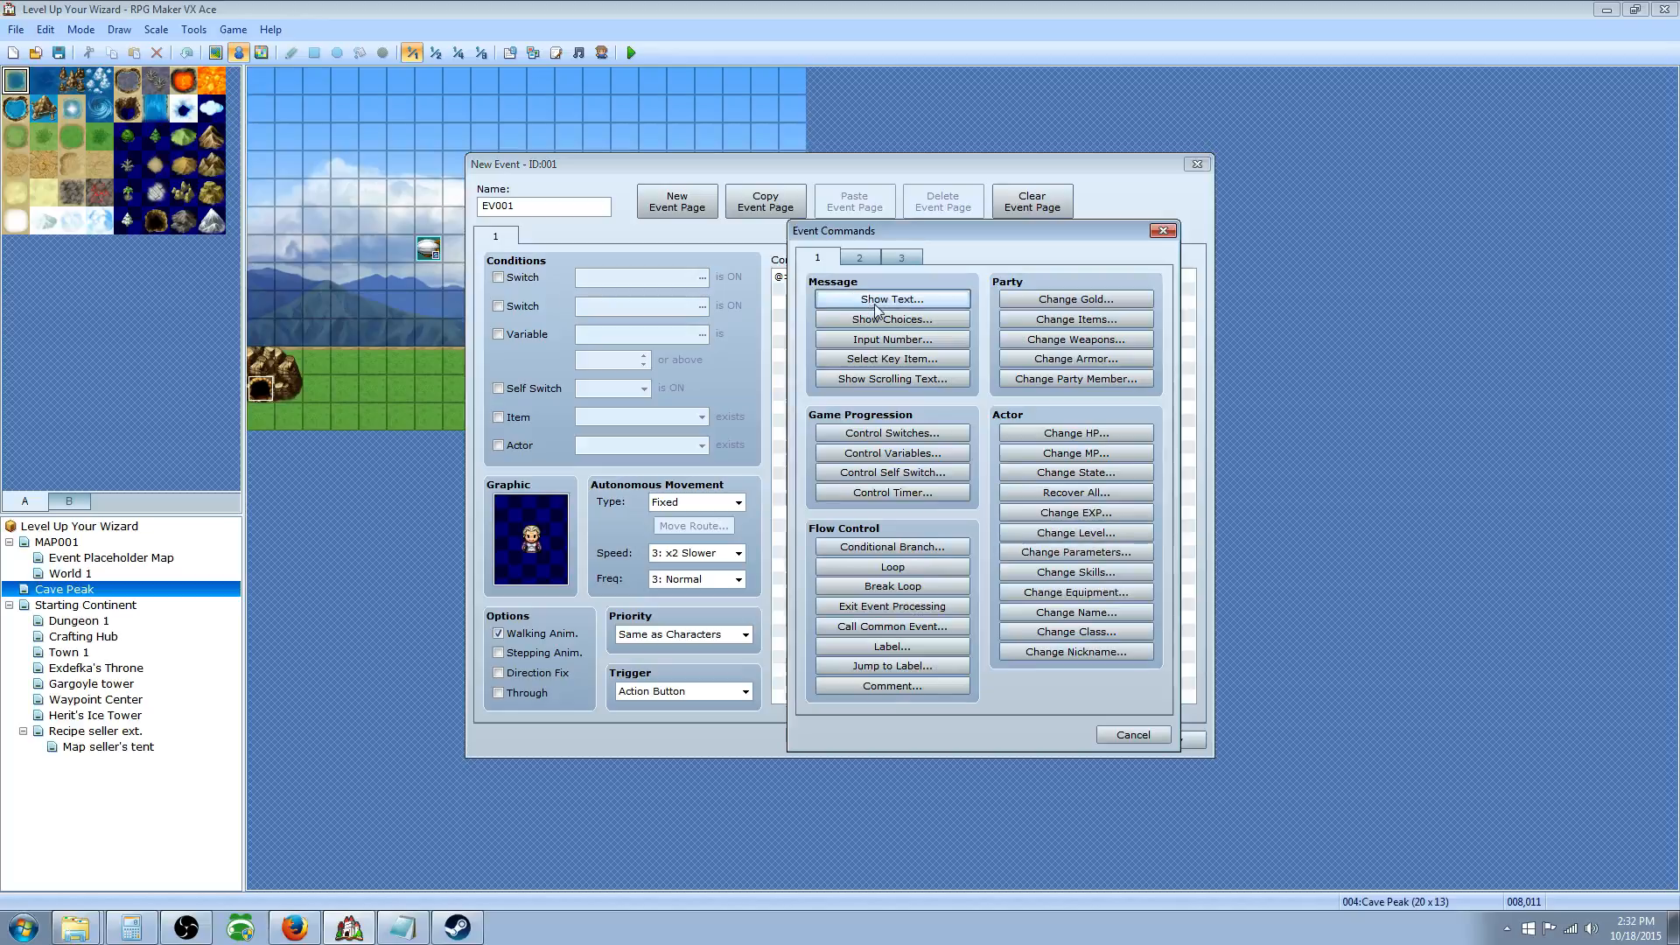
left_click(889, 295)
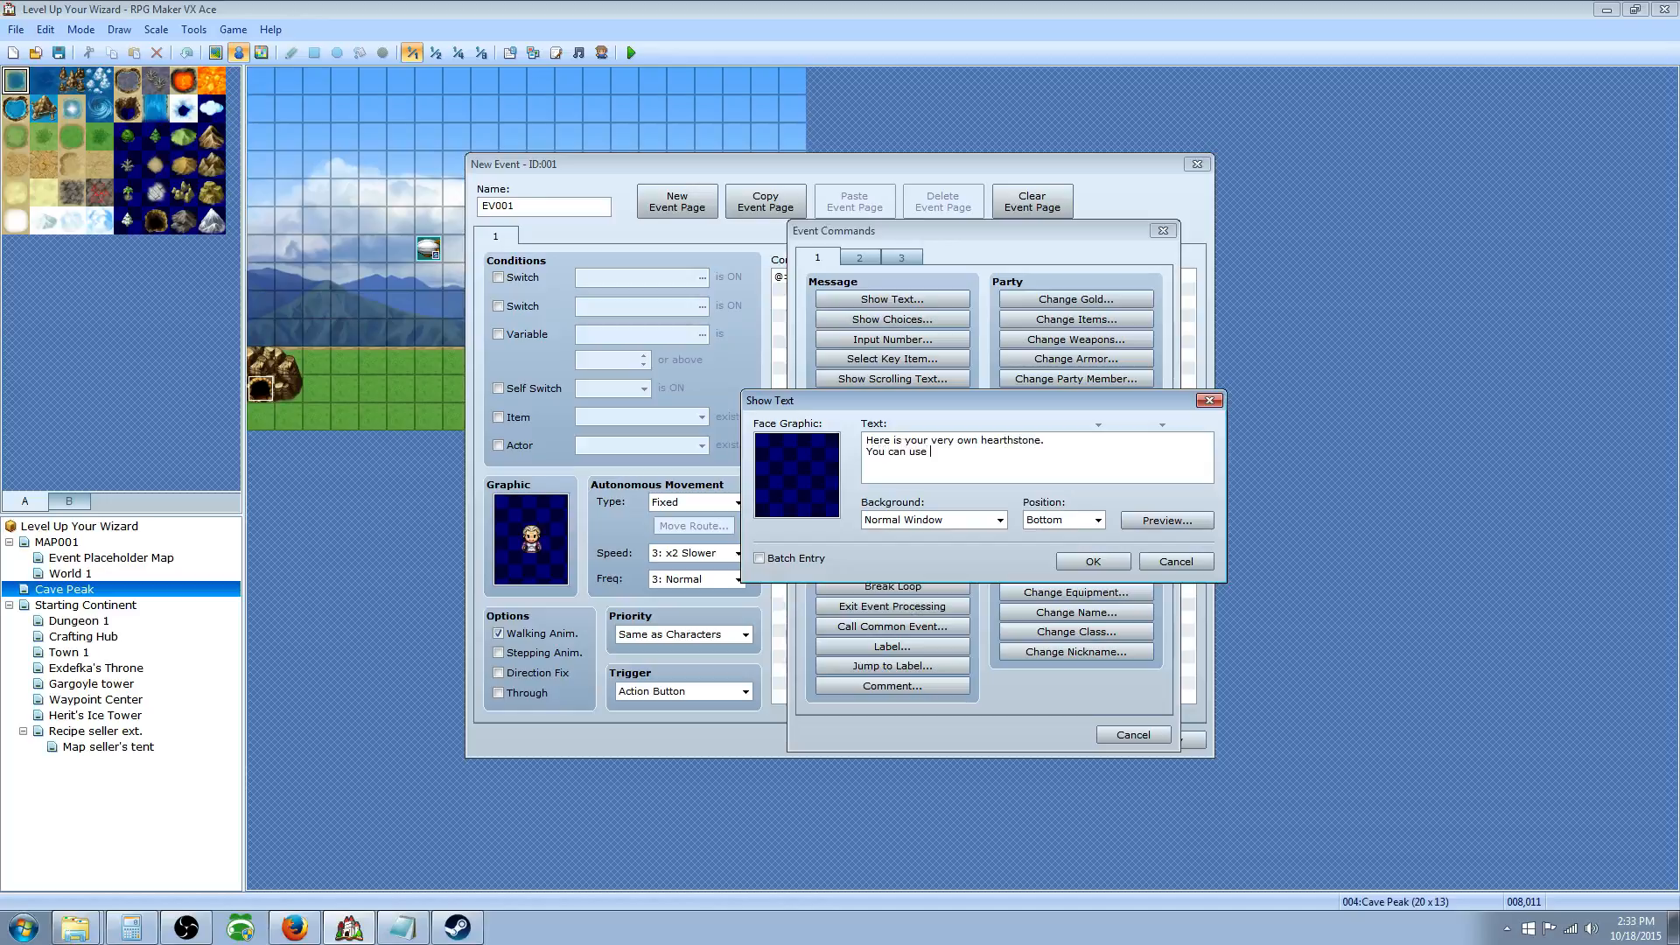
type("teleport back here at any time.")
left_click(1080, 564)
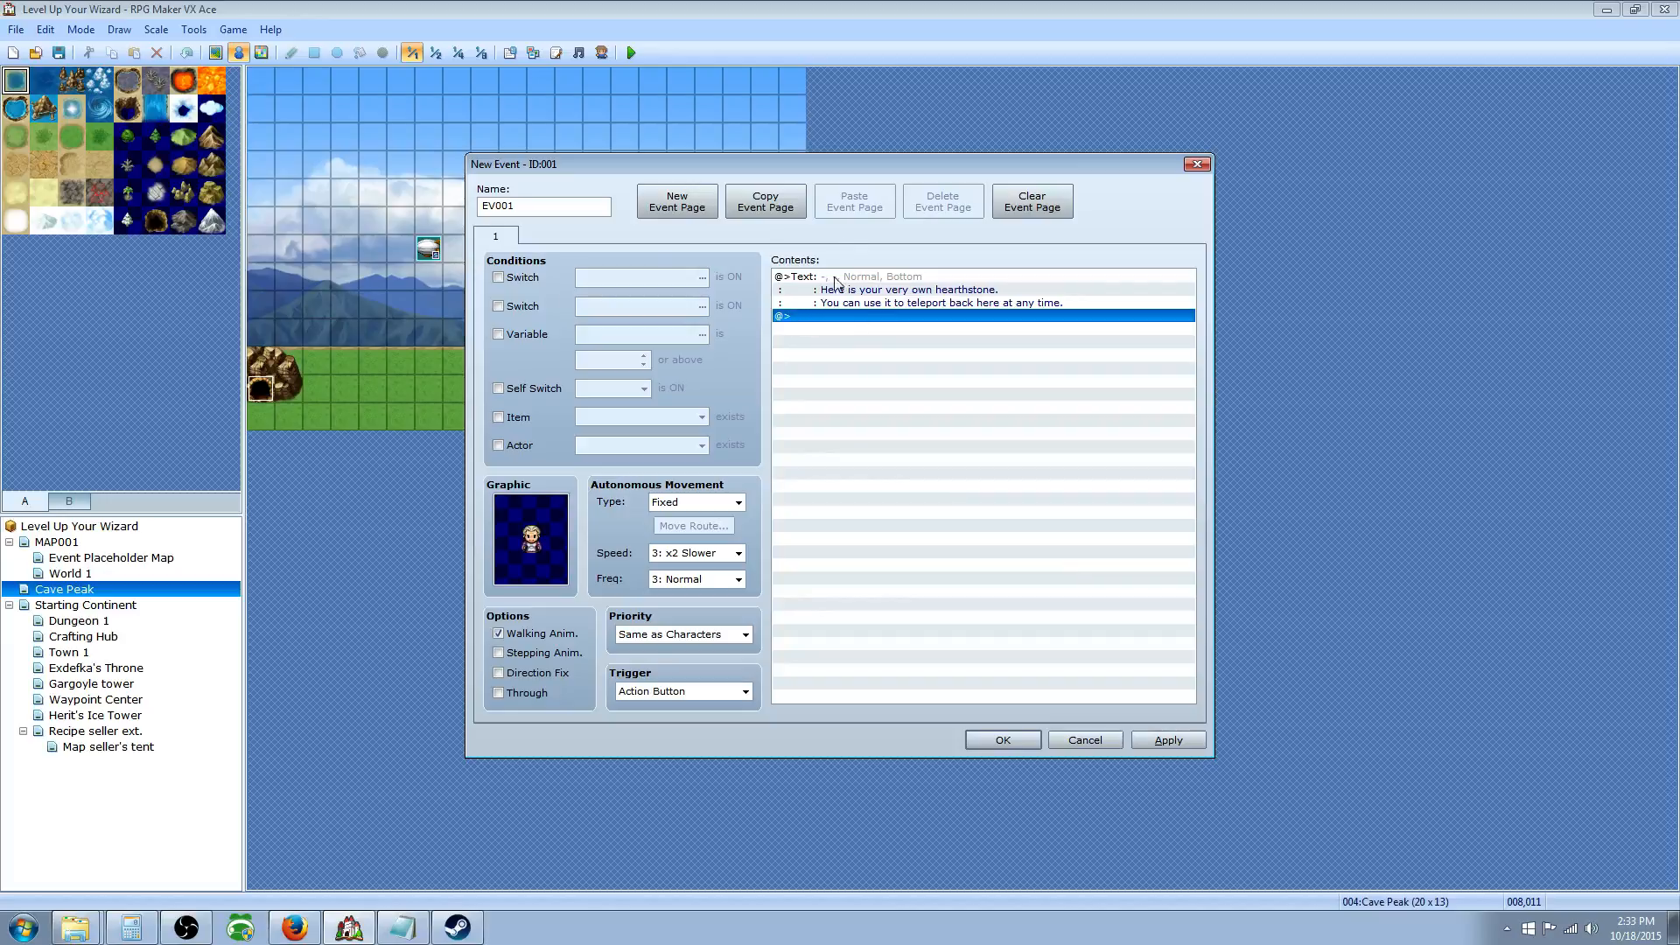
Step: Save EV001, then in the Database Items tab raise the item maximum and select slot 081
left_click(1003, 740)
left_click(510, 53)
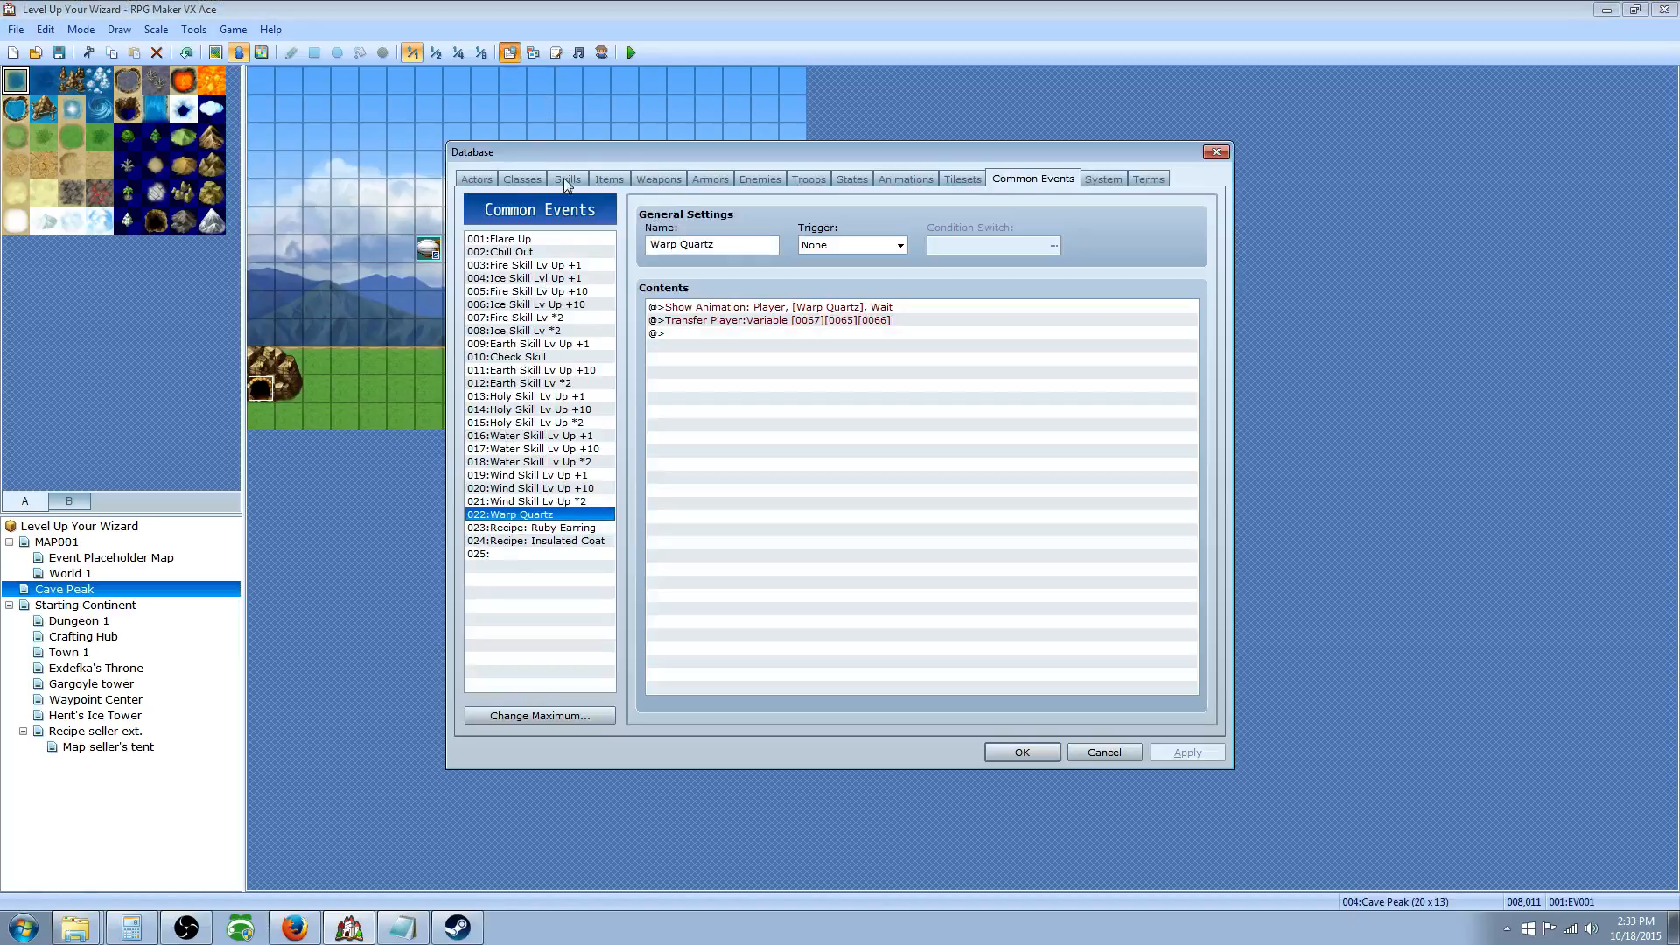
left_click(610, 179)
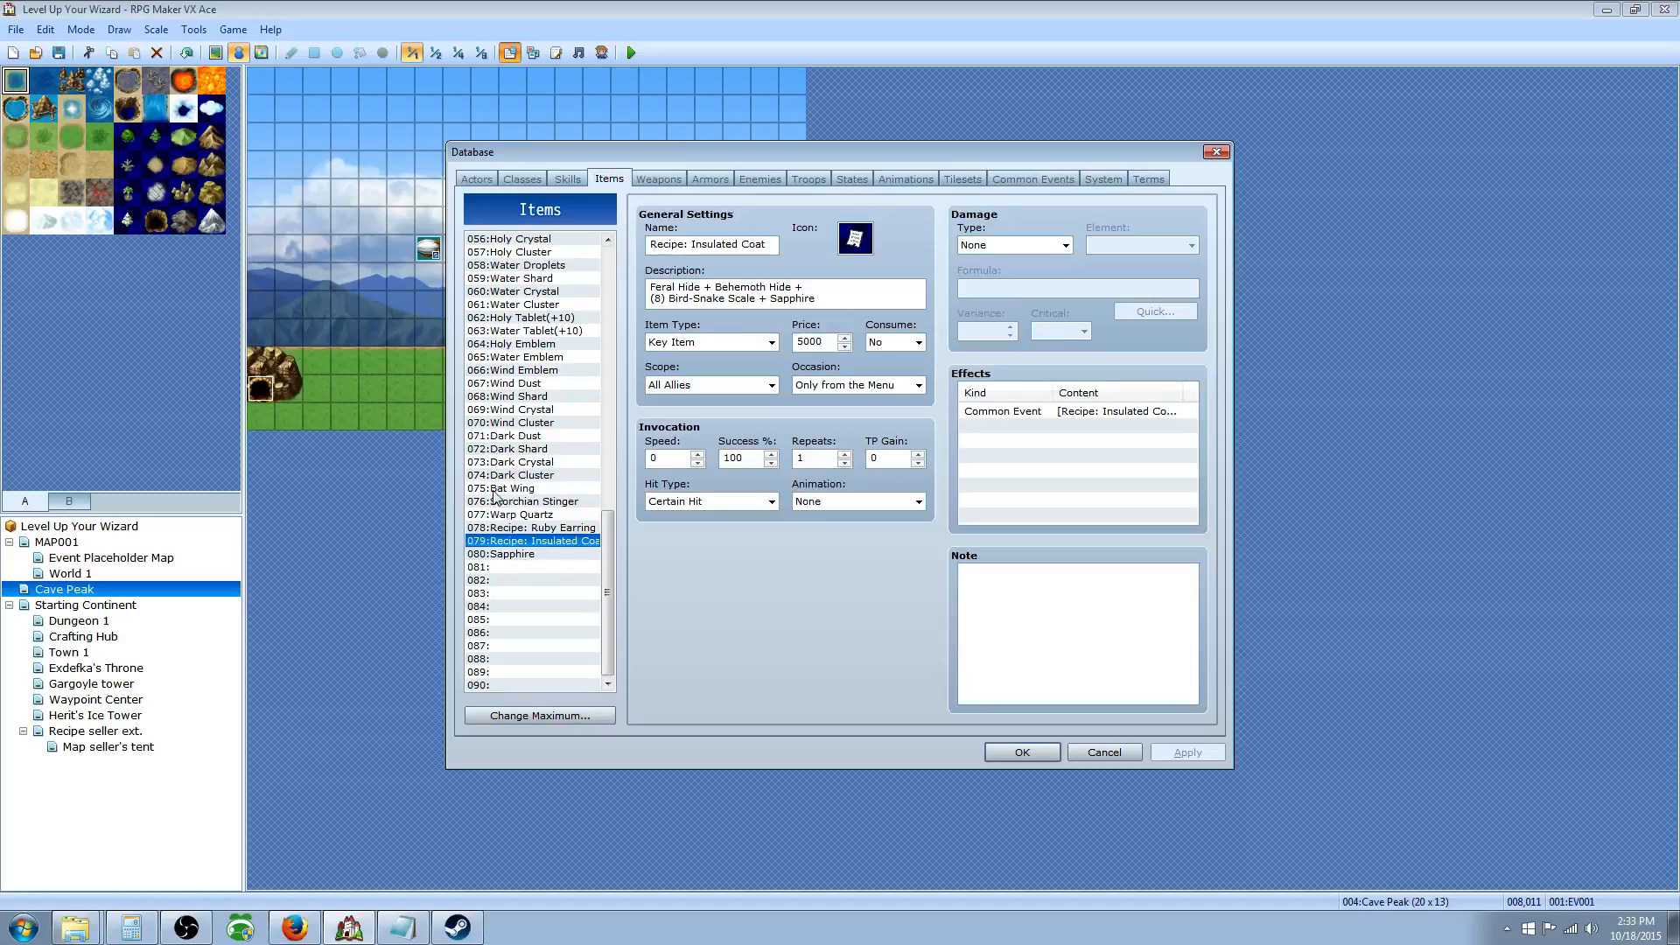
left_click(539, 580)
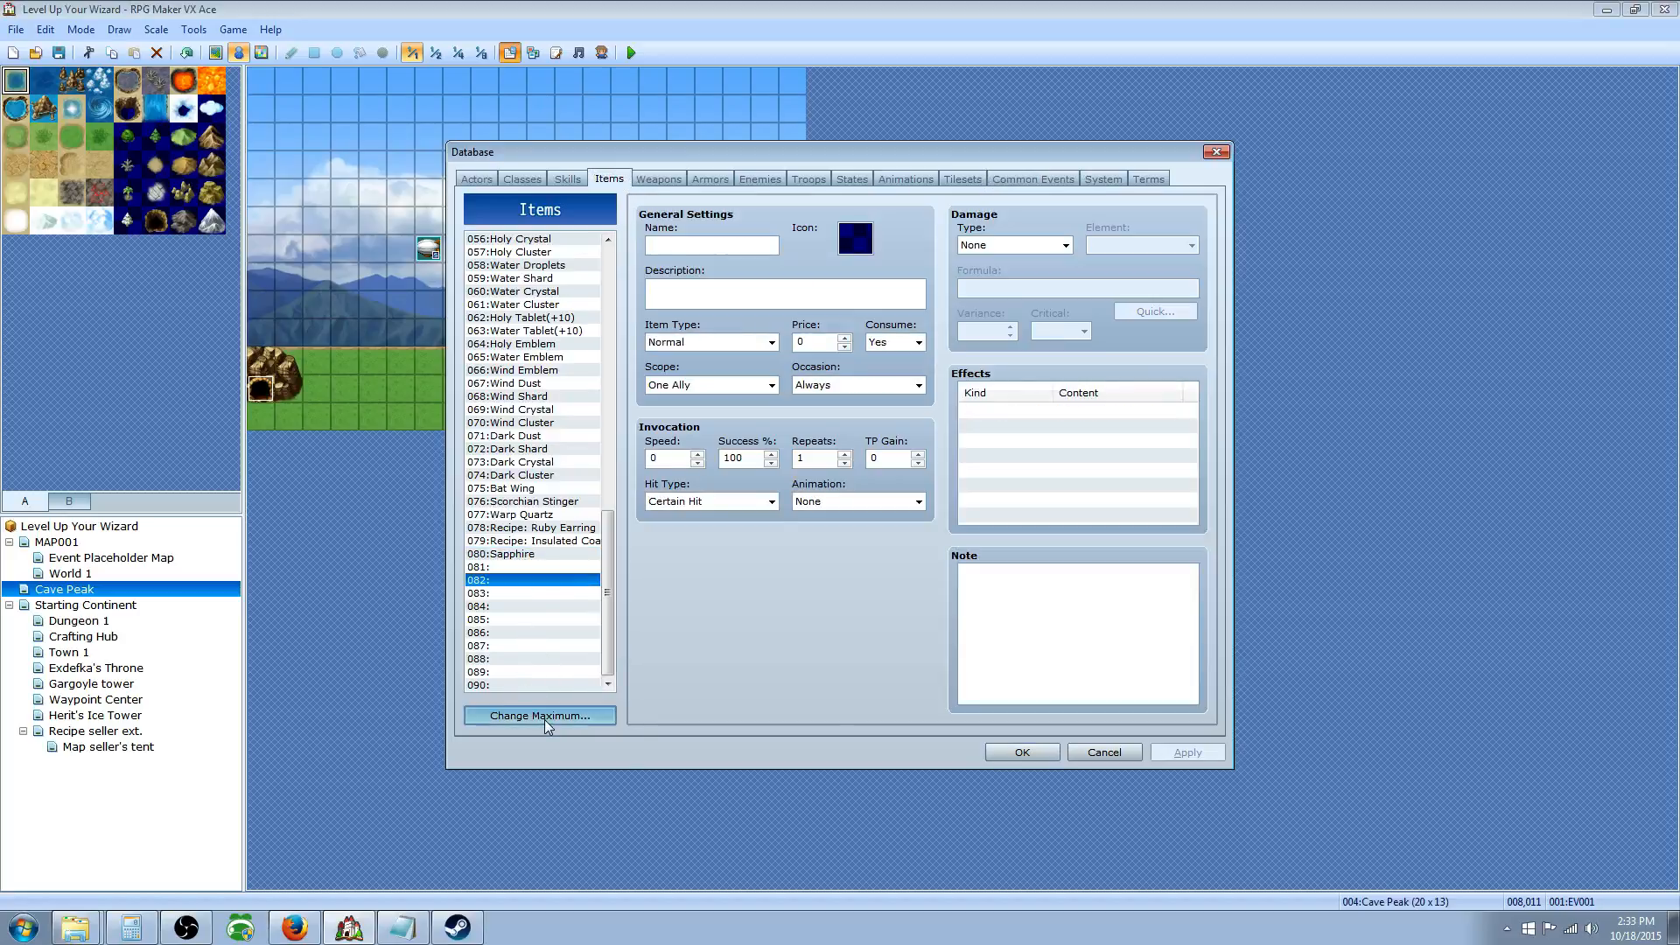
left_click(545, 719)
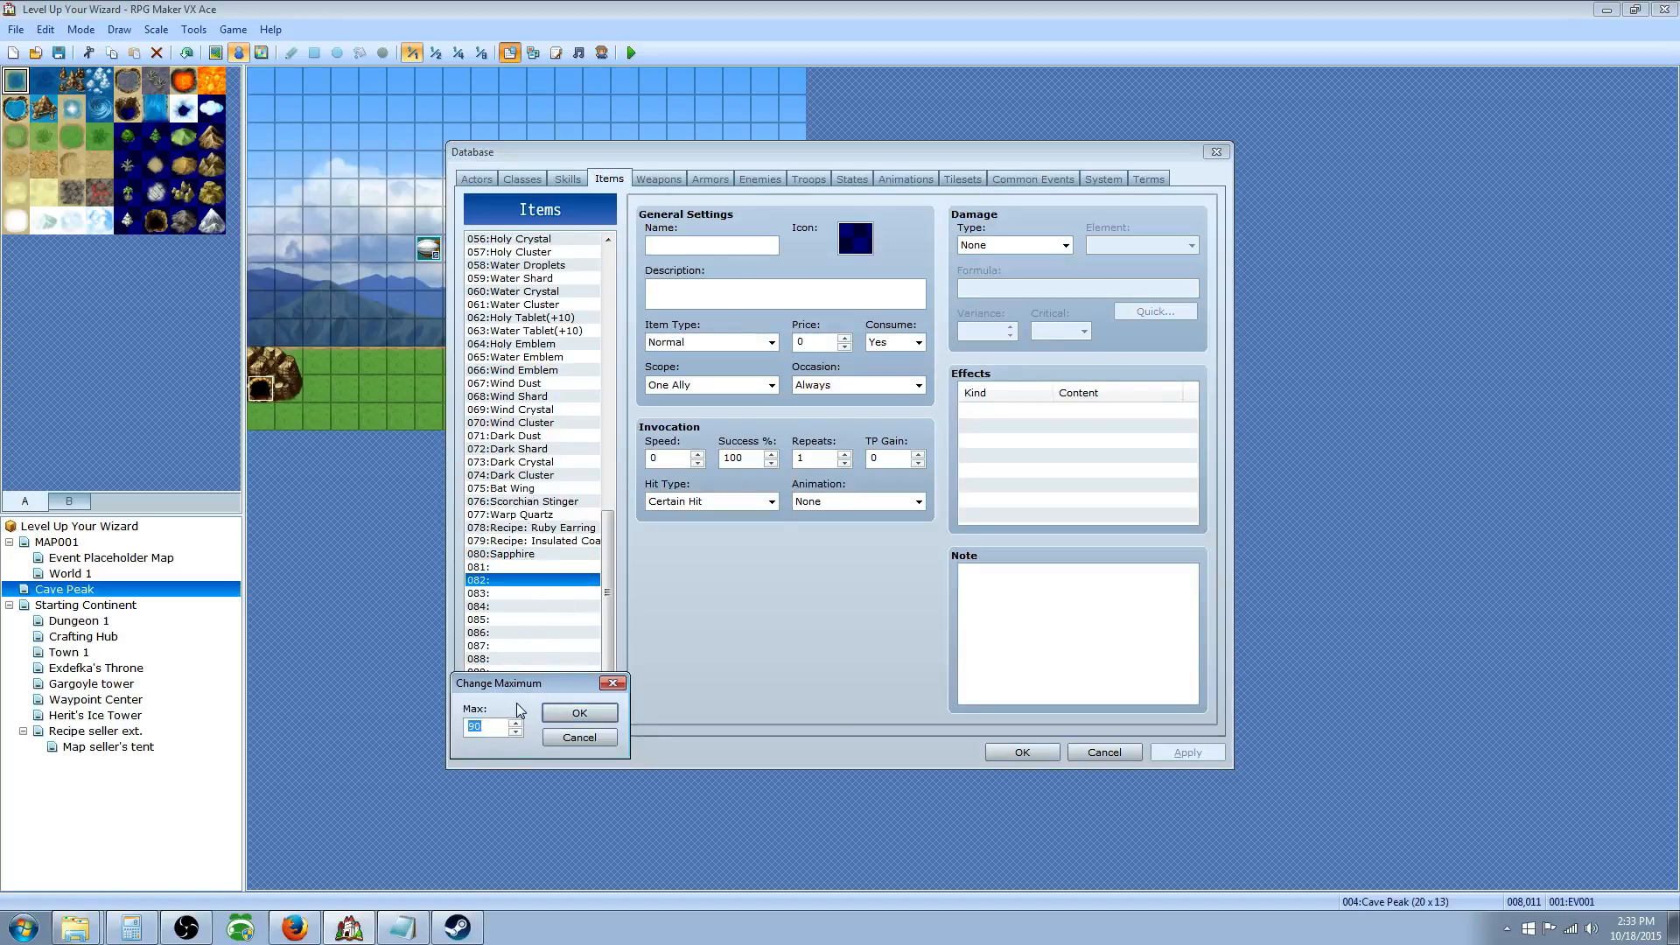
left_click(579, 713)
left_click(528, 568)
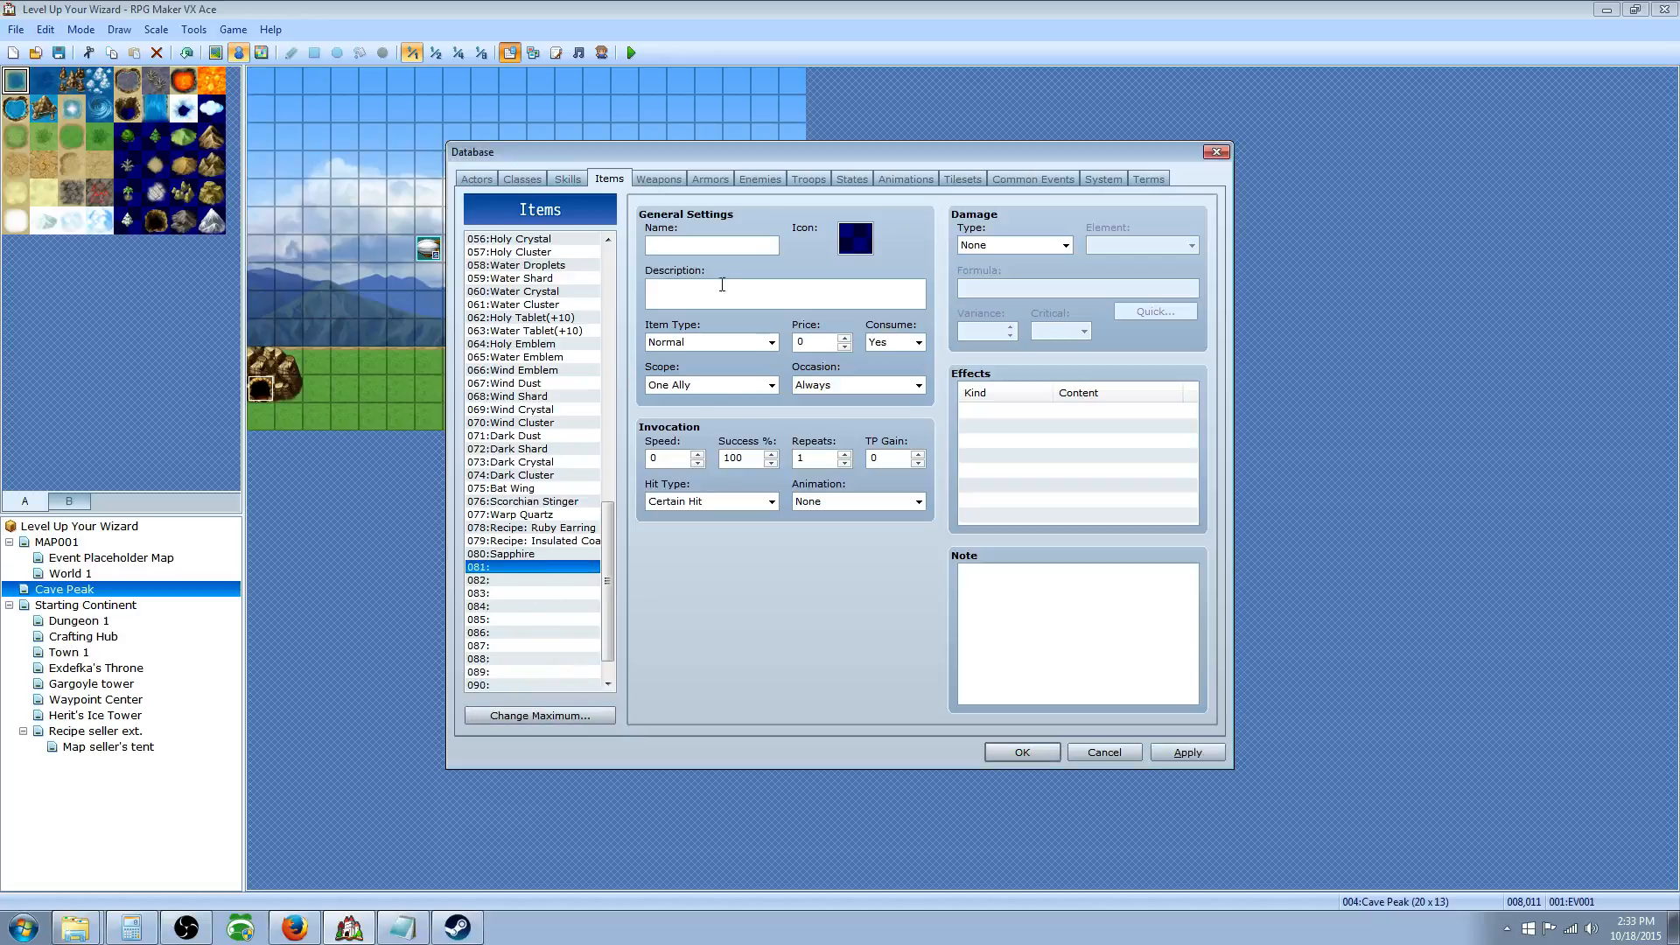
left_click(710, 245)
Step: Name item 081 'Hearthstone' and give it icon 359
type("Hearthstone")
double_click(855, 238)
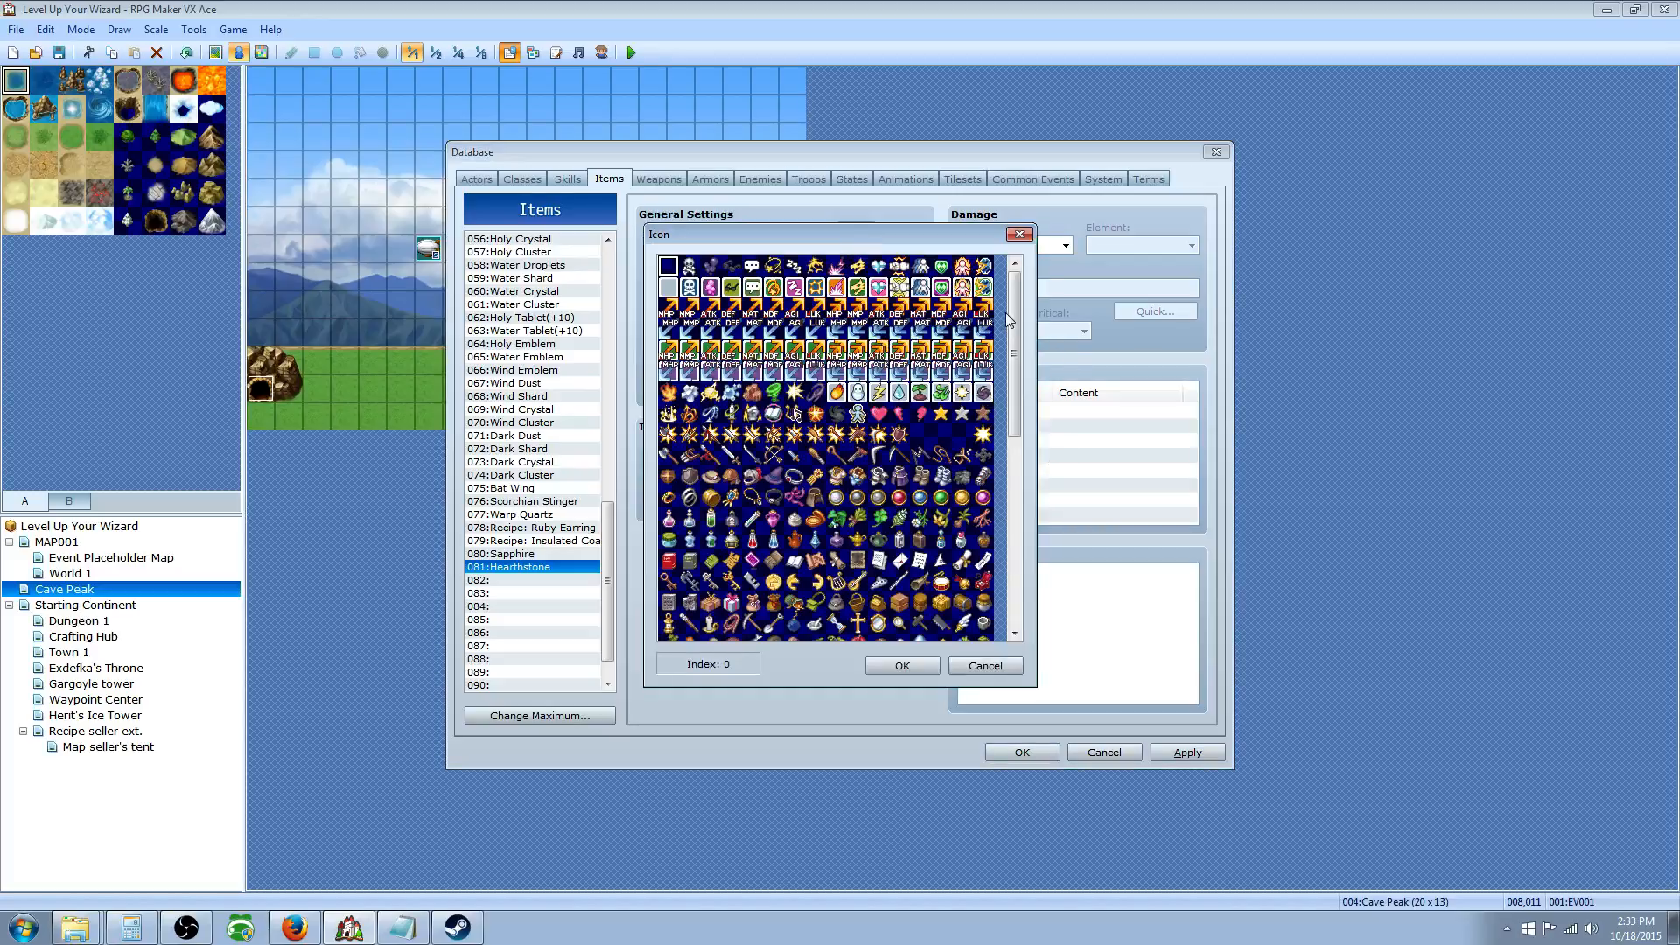
scroll(1022, 396, "down", 3)
left_click_drag(1022, 395, 1019, 450)
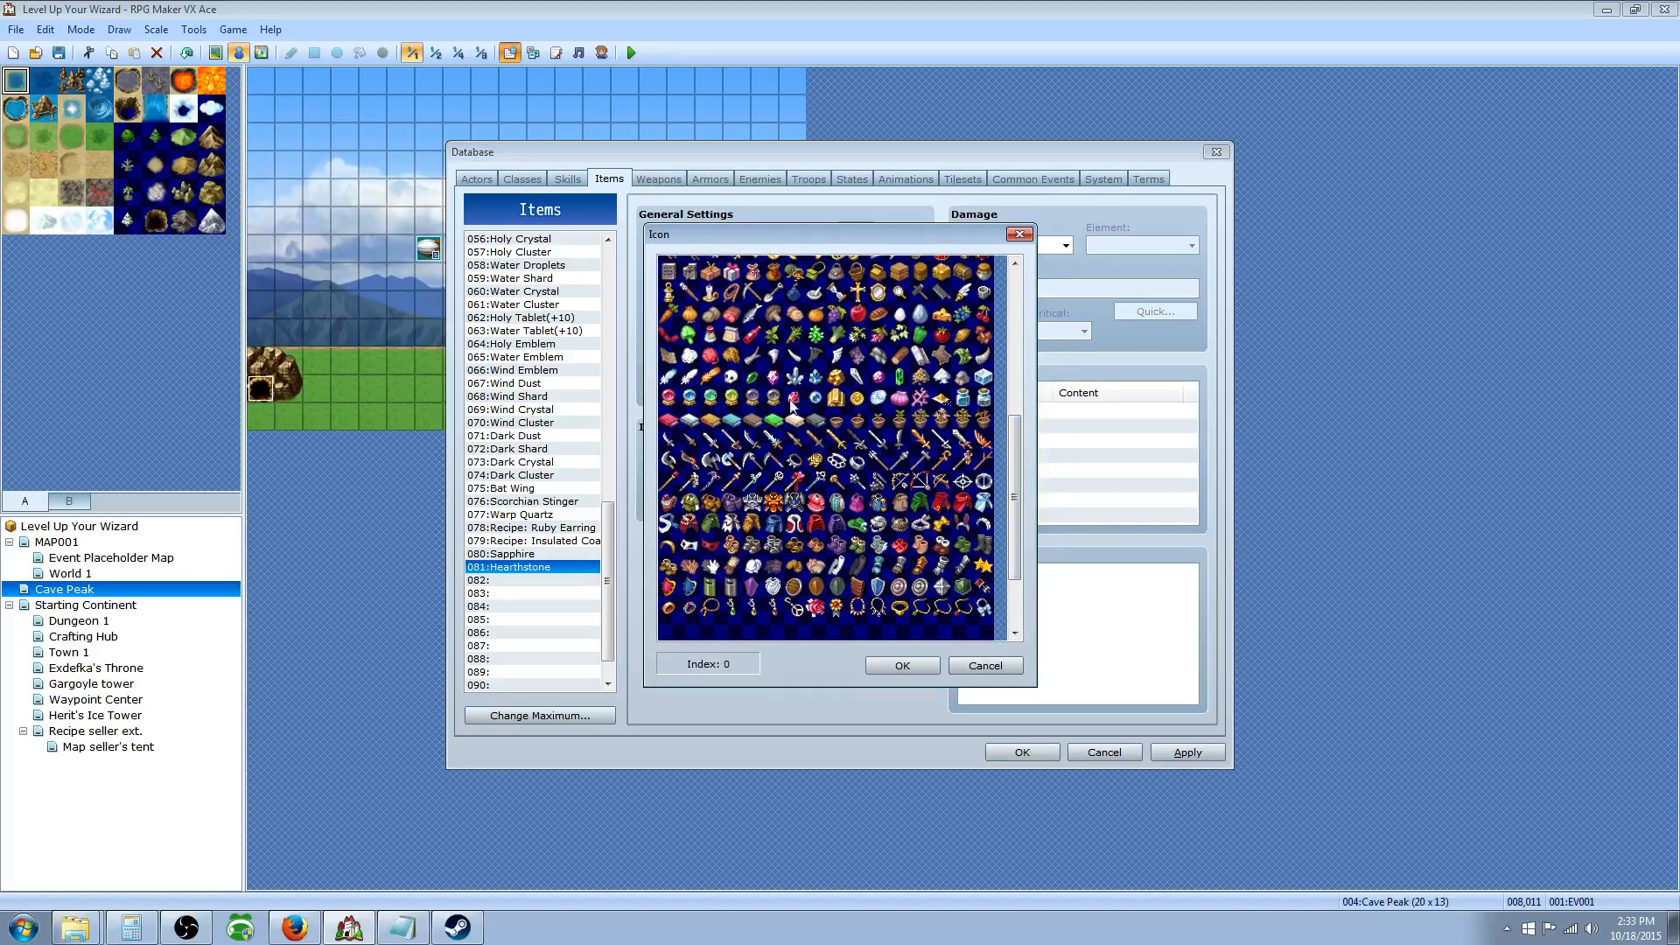
left_click(816, 398)
left_click(902, 665)
Step: Give it a description starting 'Use this item to return to your home' and make it a Key Item
left_click(694, 287)
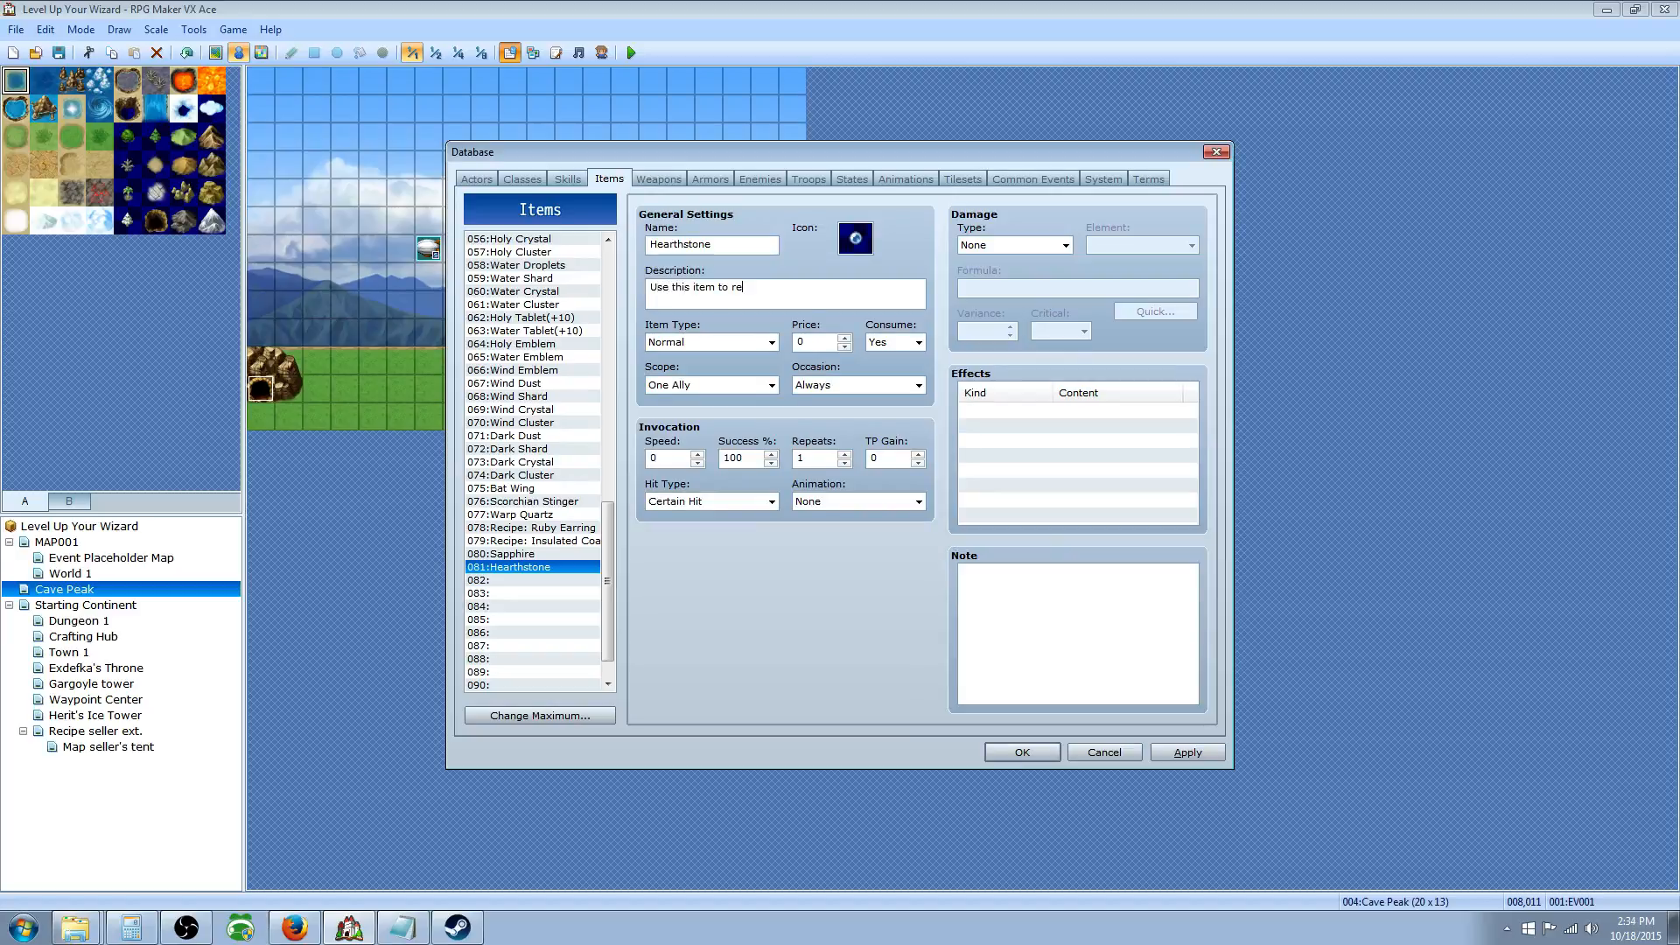
type("Use this item to return to your home op")
left_click(767, 344)
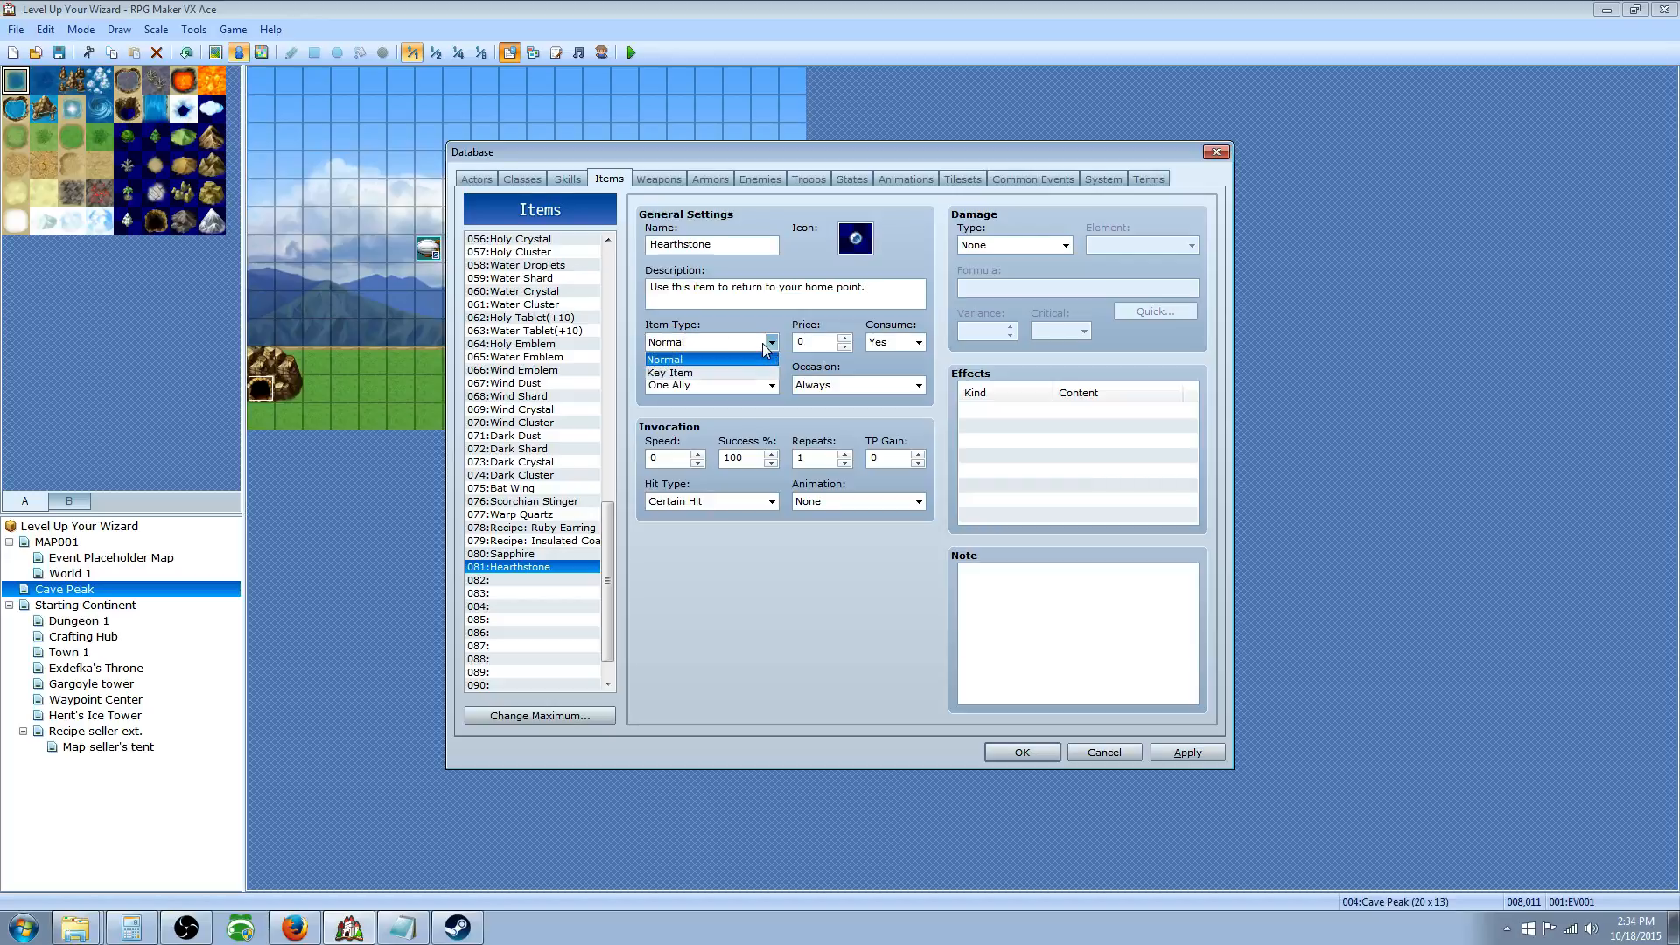
left_click(727, 373)
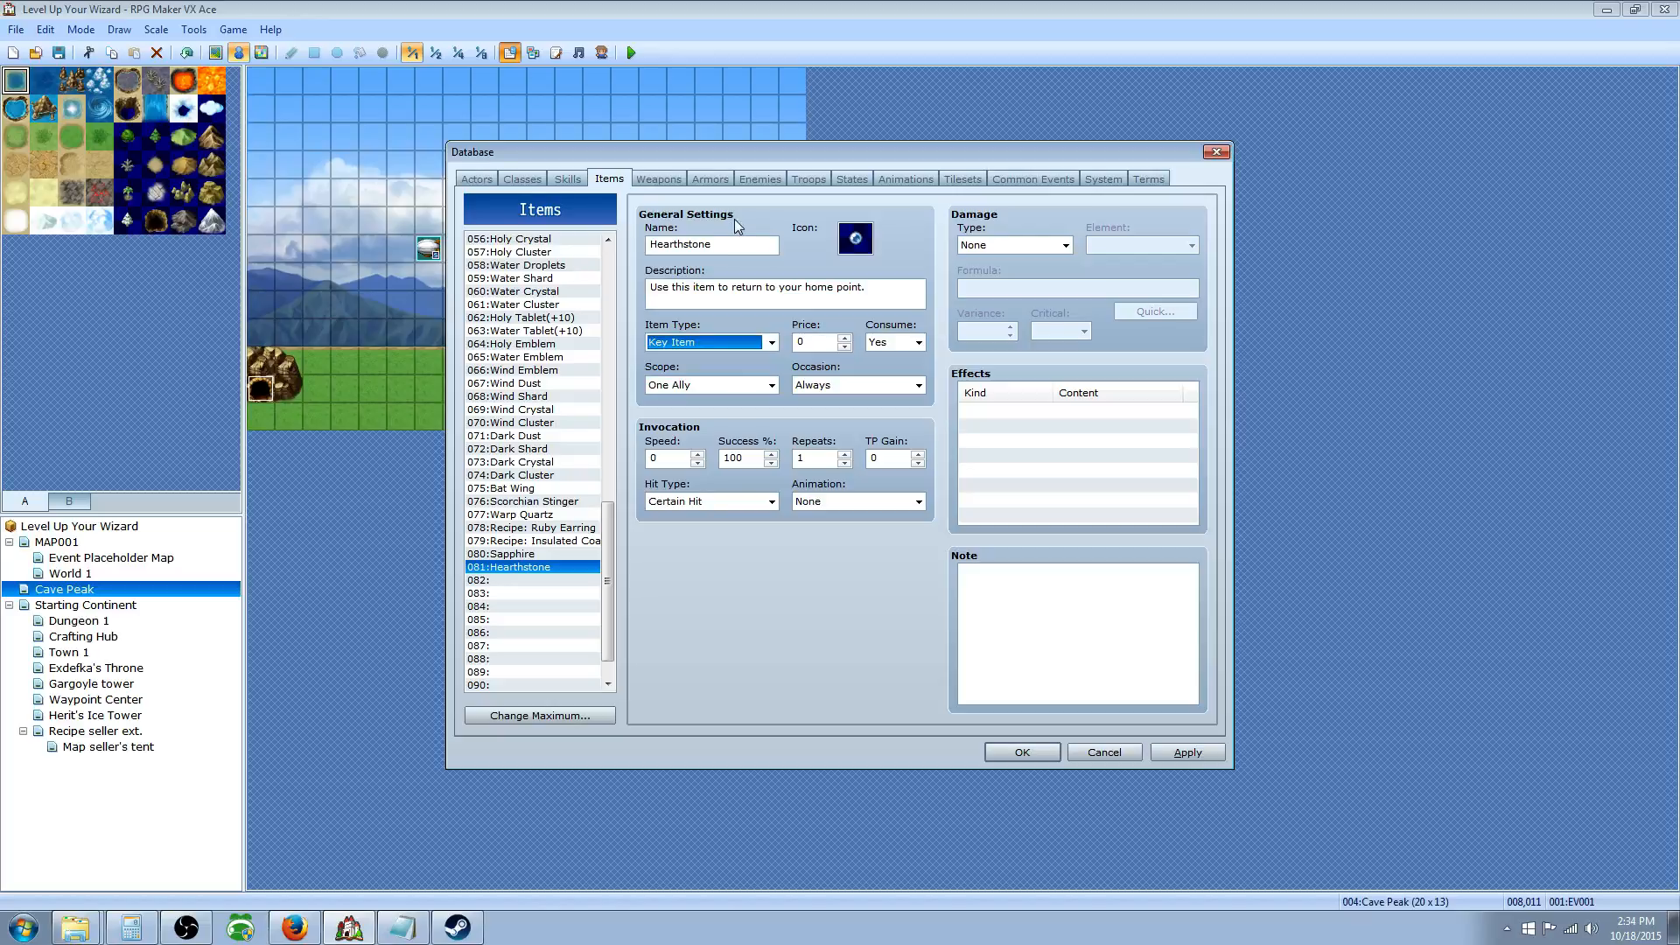
double_click(855, 238)
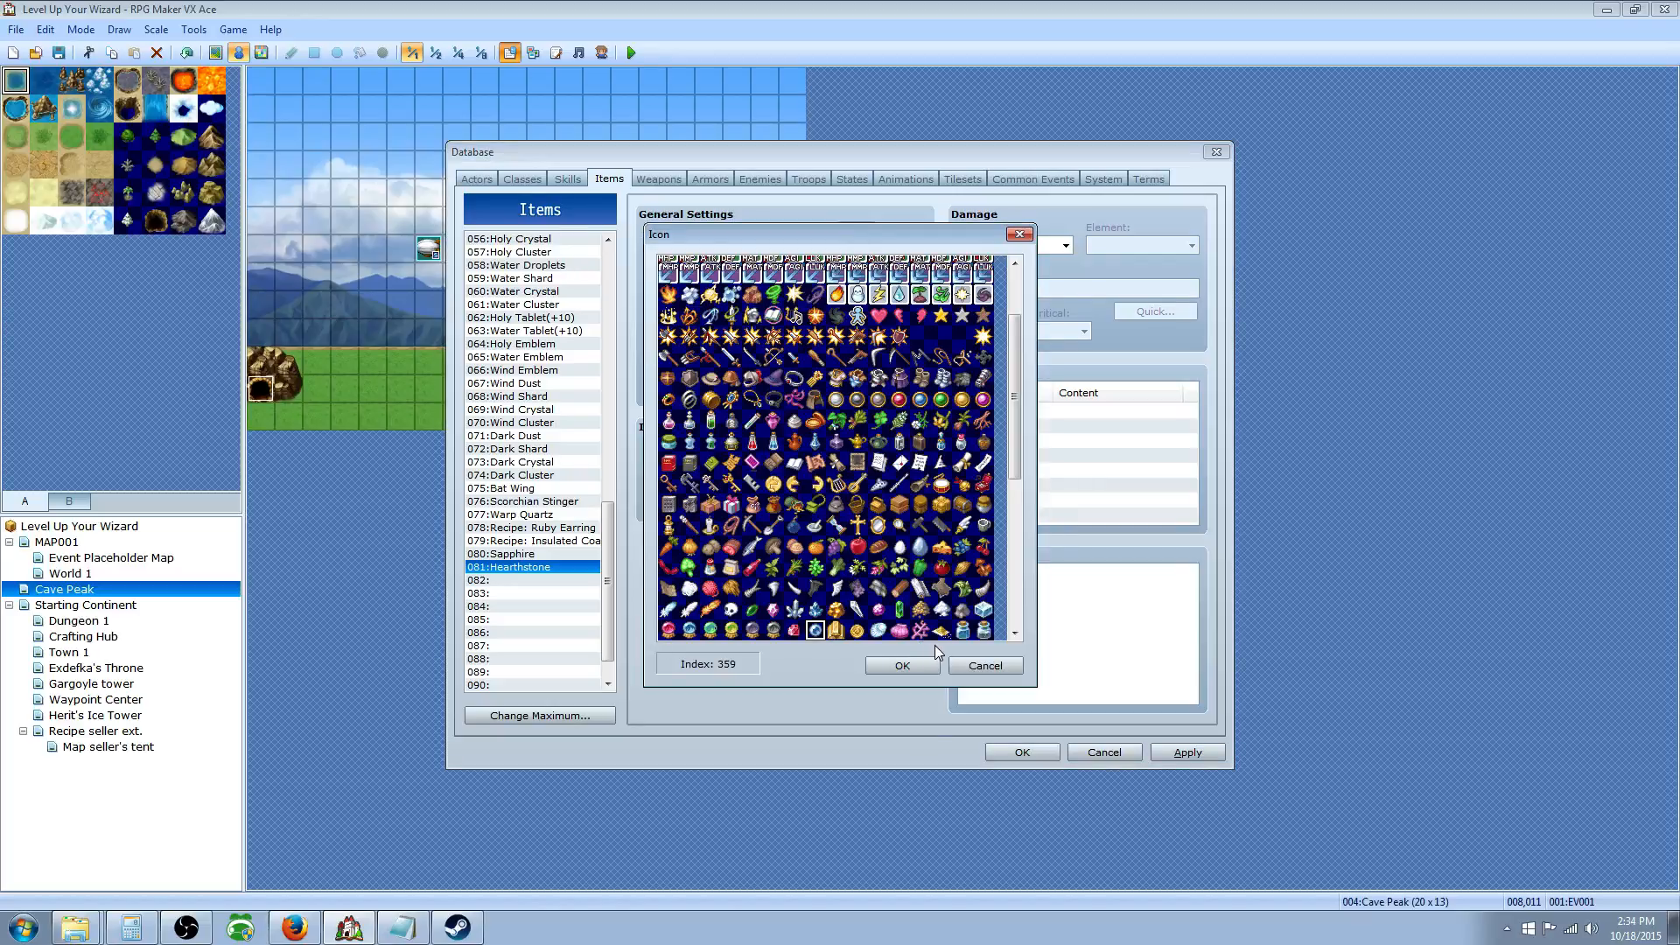
left_click(984, 667)
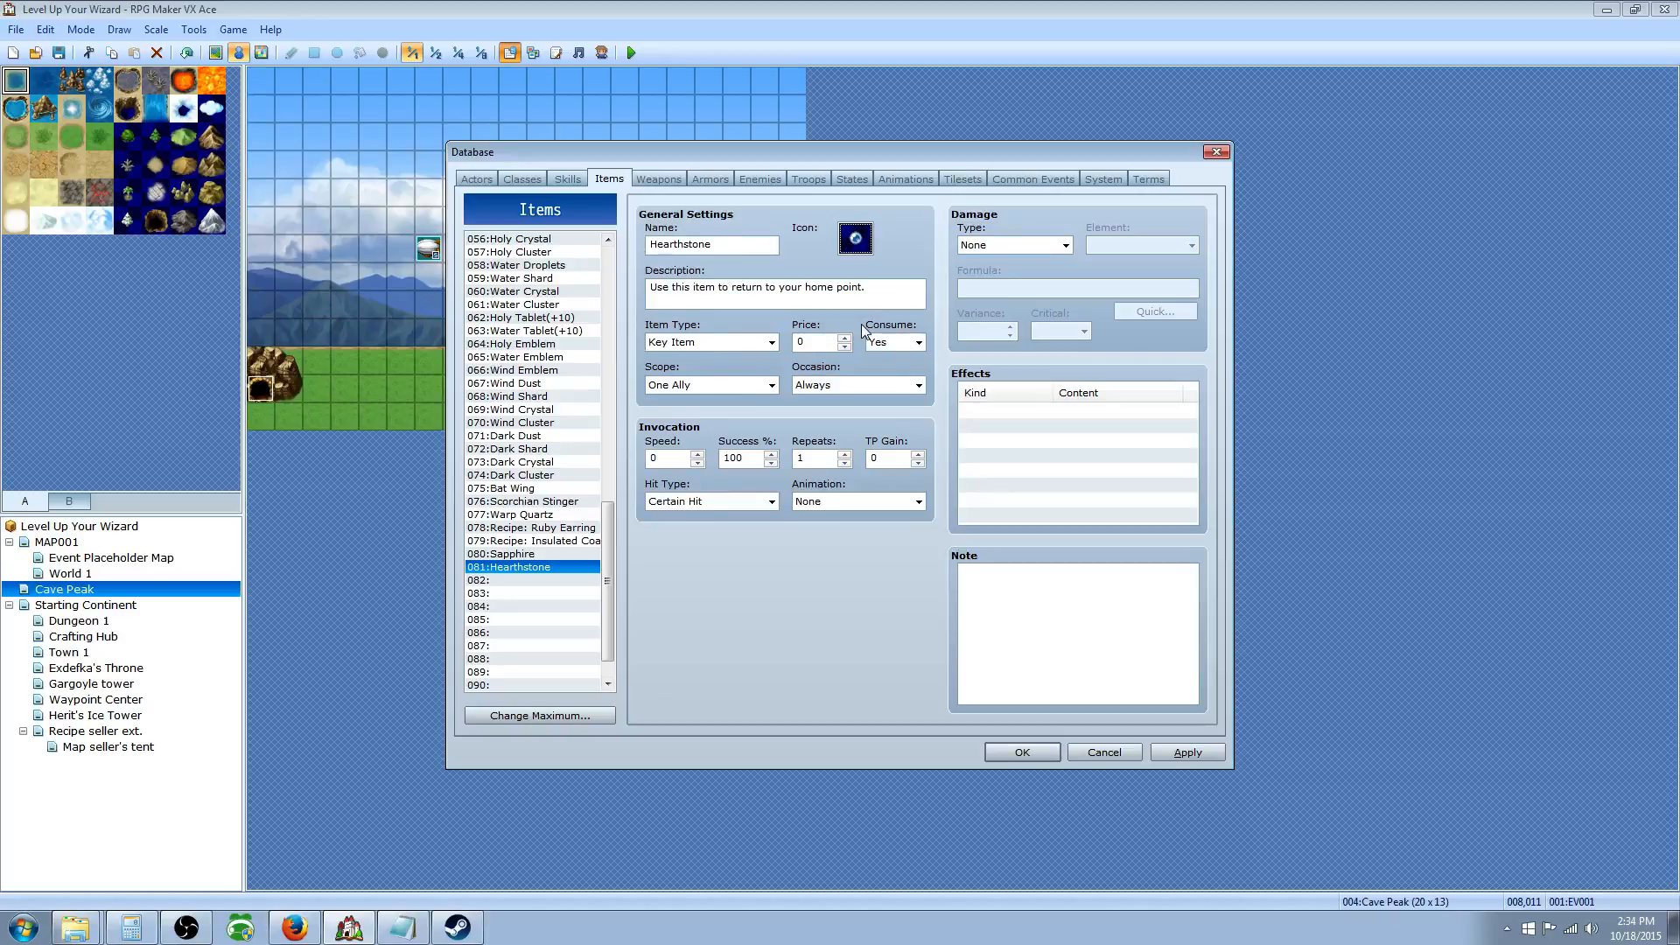
Step: Set the Hearthstone's Consume to No and its Scope to All Allies
left_click(888, 343)
left_click(885, 368)
double_click(825, 343)
left_click(744, 387)
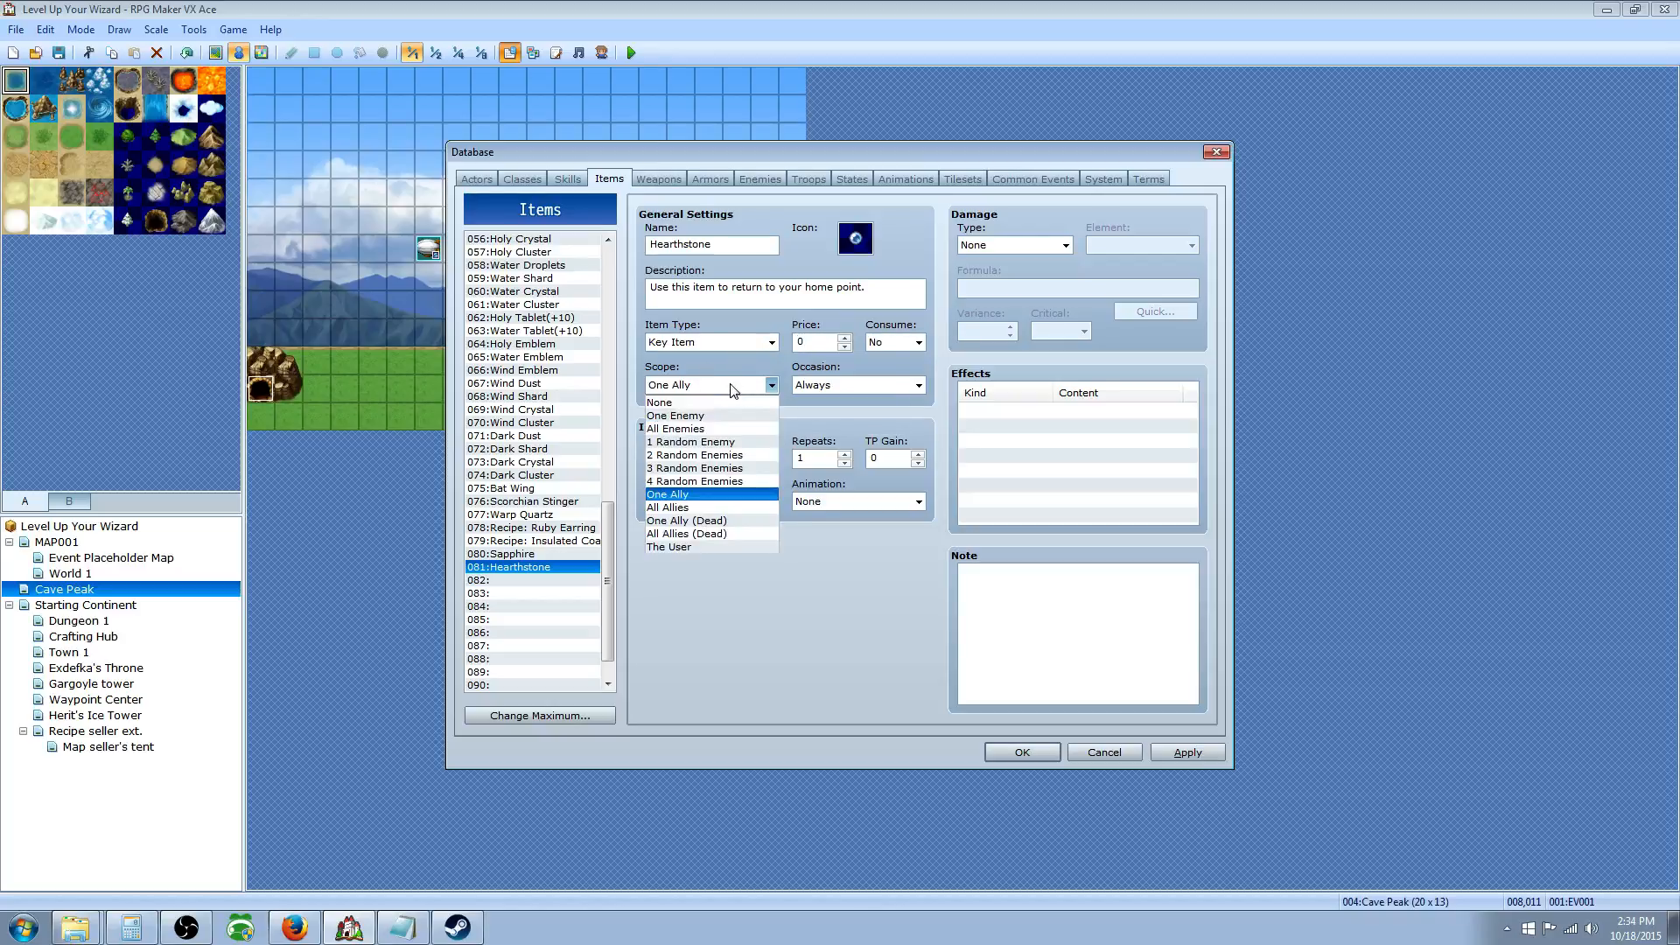
left_click(713, 508)
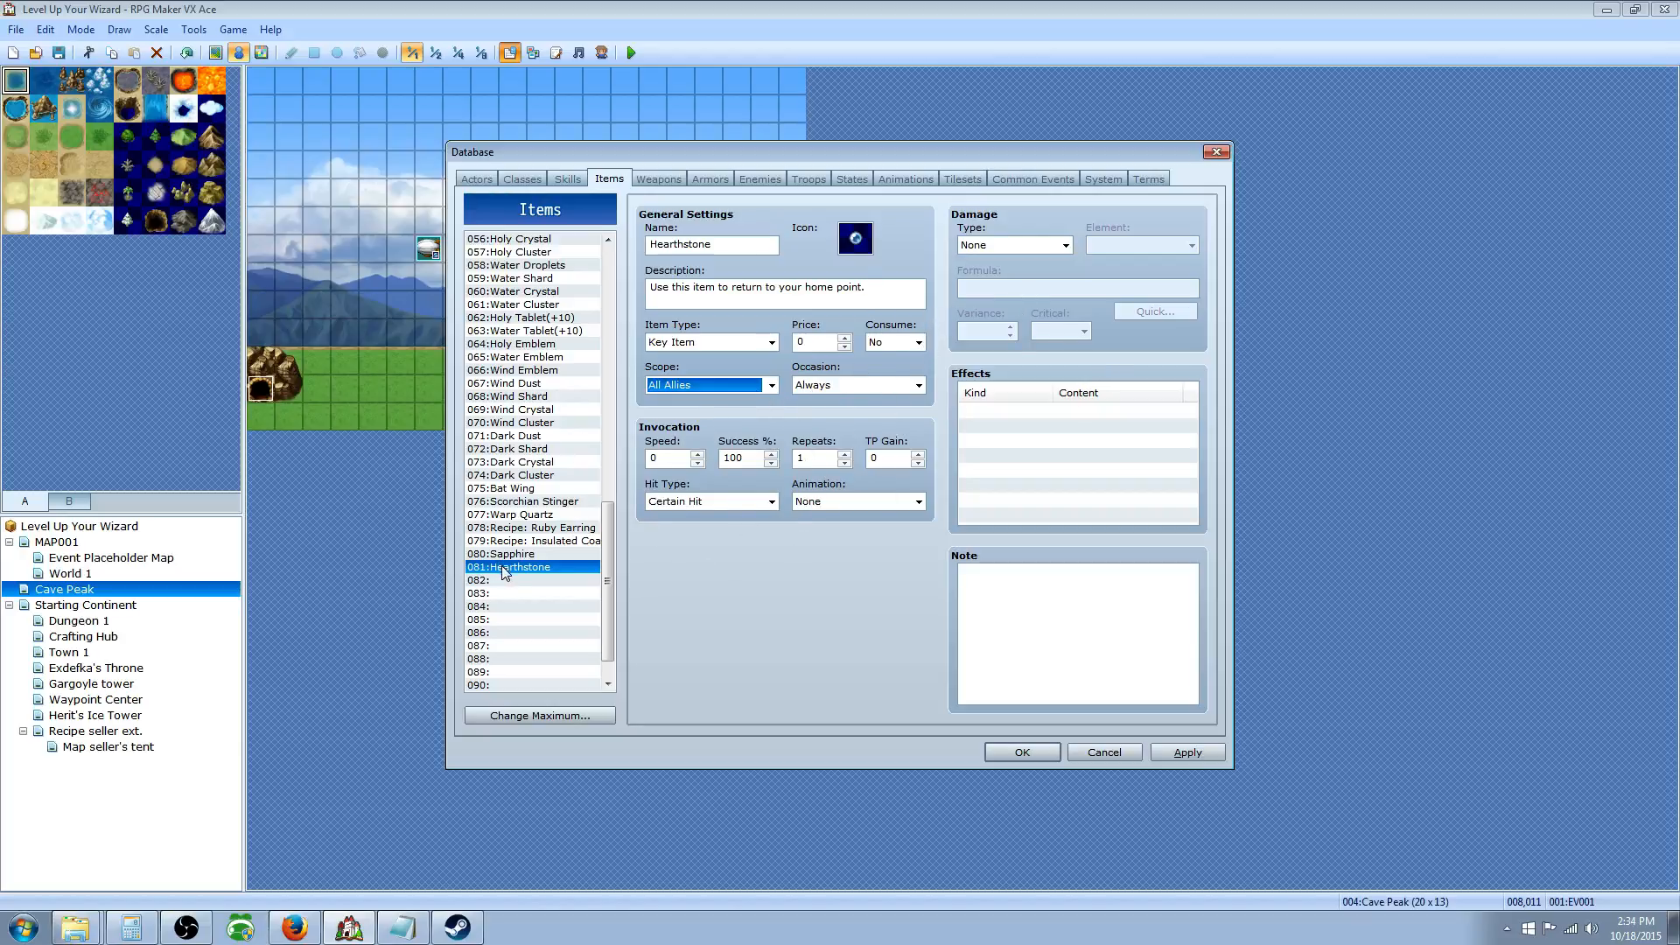
left_click(1029, 172)
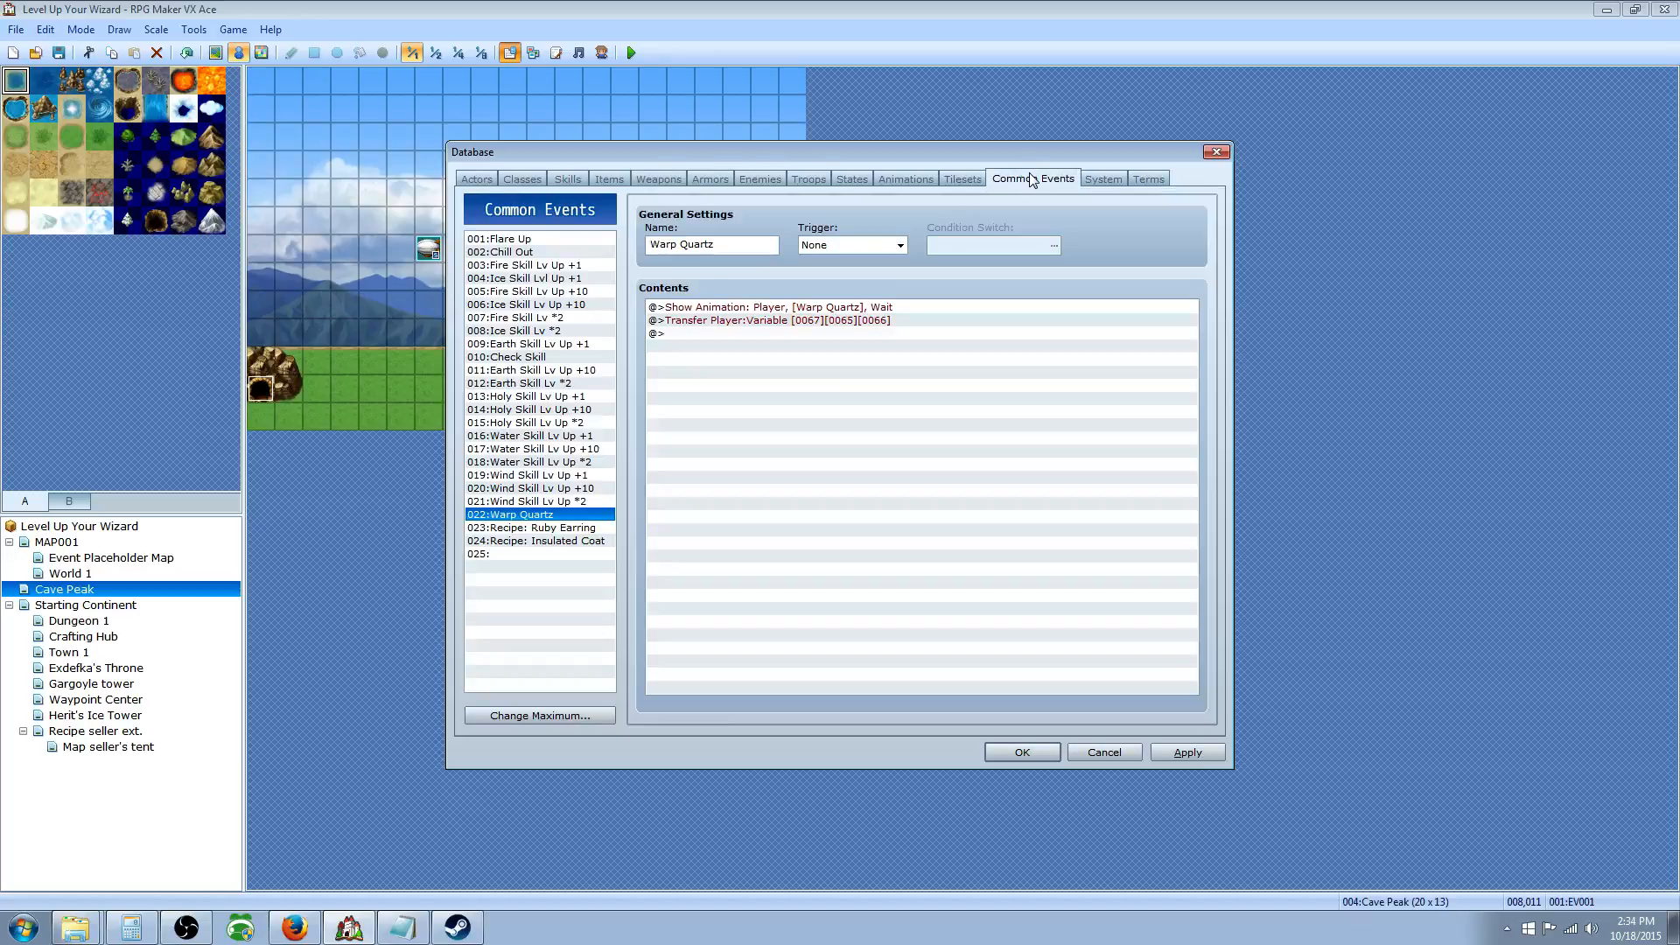
Step: Raise the common events maximum to 030 and select slot 025
left_click(499, 554)
left_click(553, 716)
left_click(517, 722)
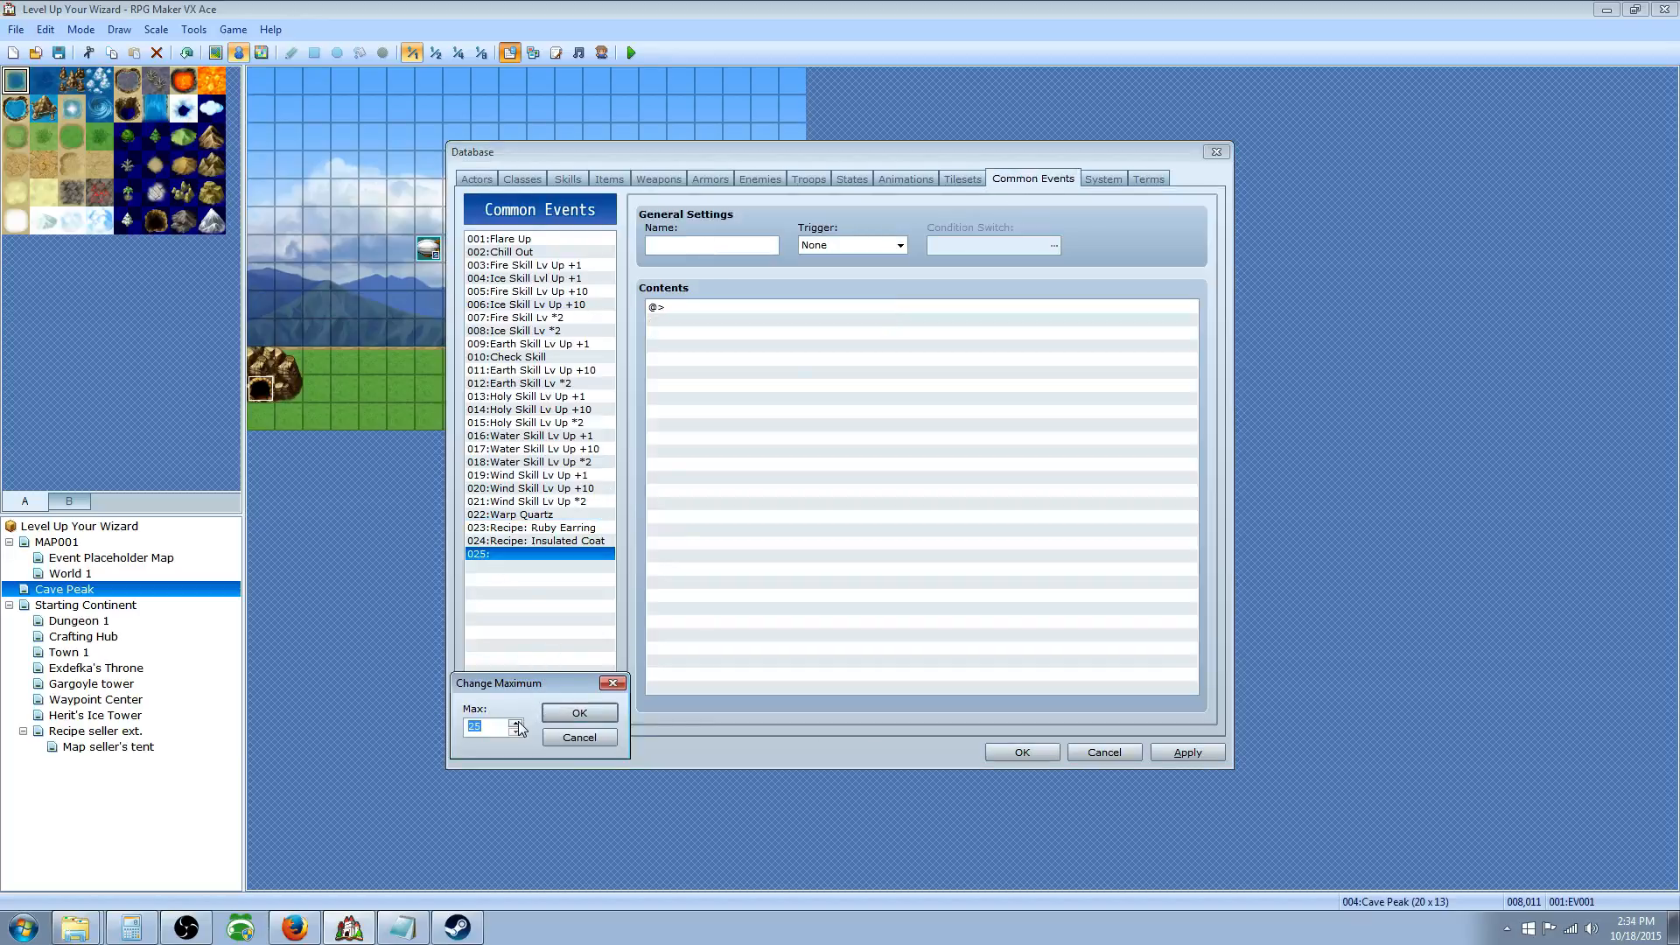
left_click(516, 722)
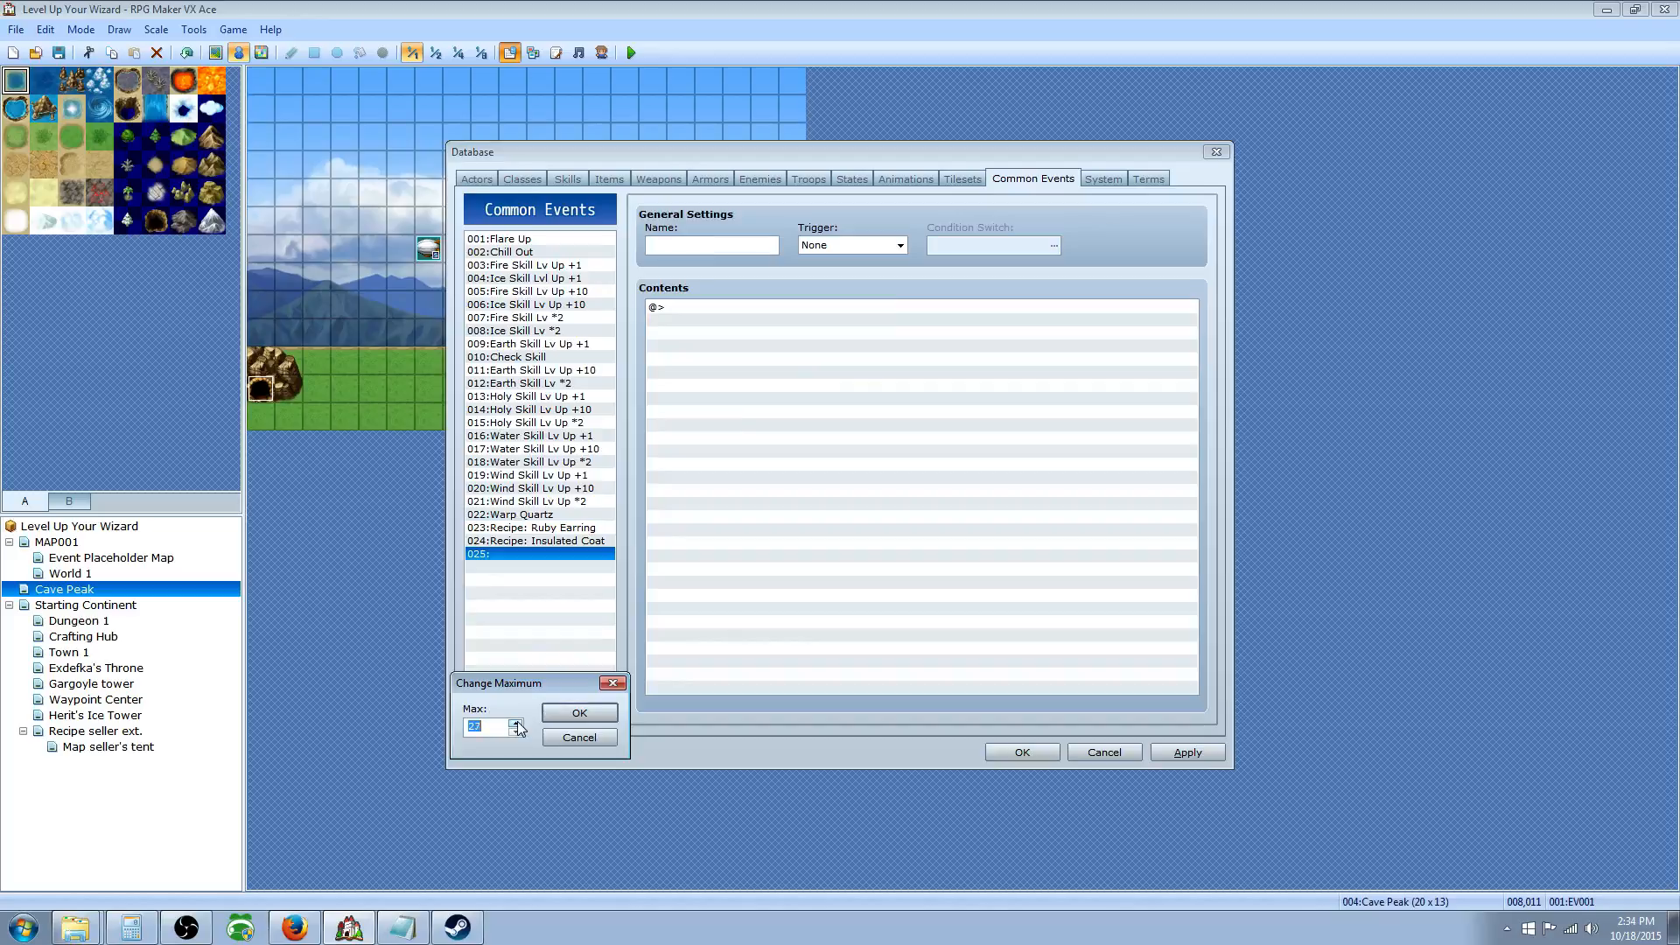
left_click(571, 712)
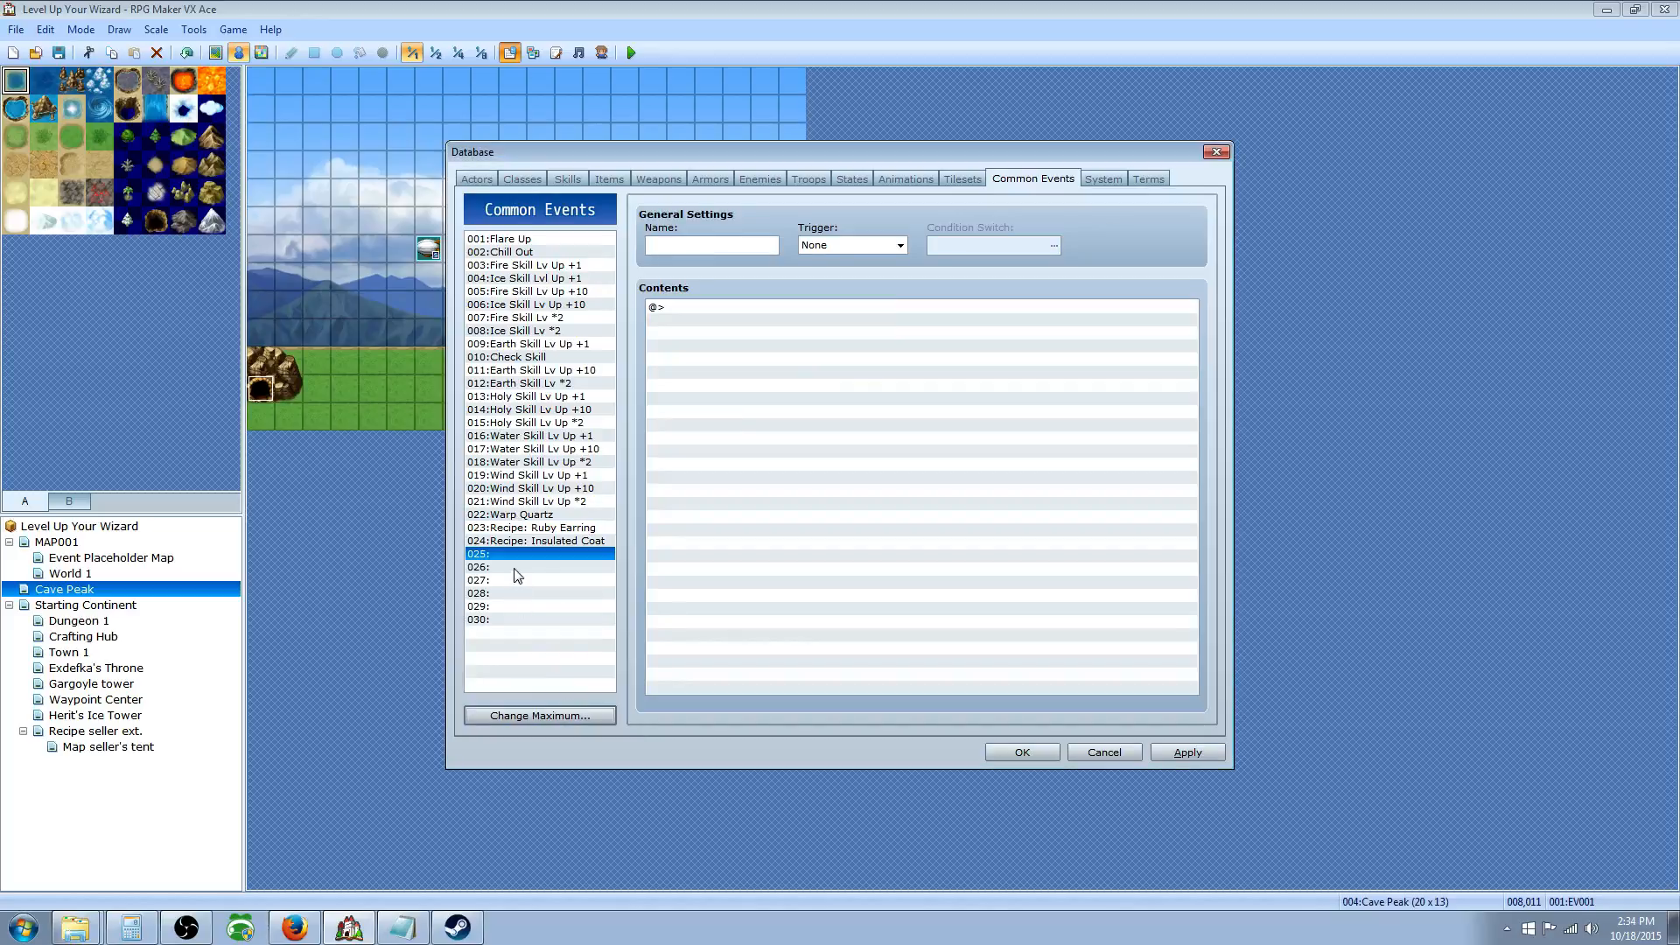
Step: Name common event 025 'Hearthstone' and start a command in its Contents
left_click(687, 243)
type("Hearthstone")
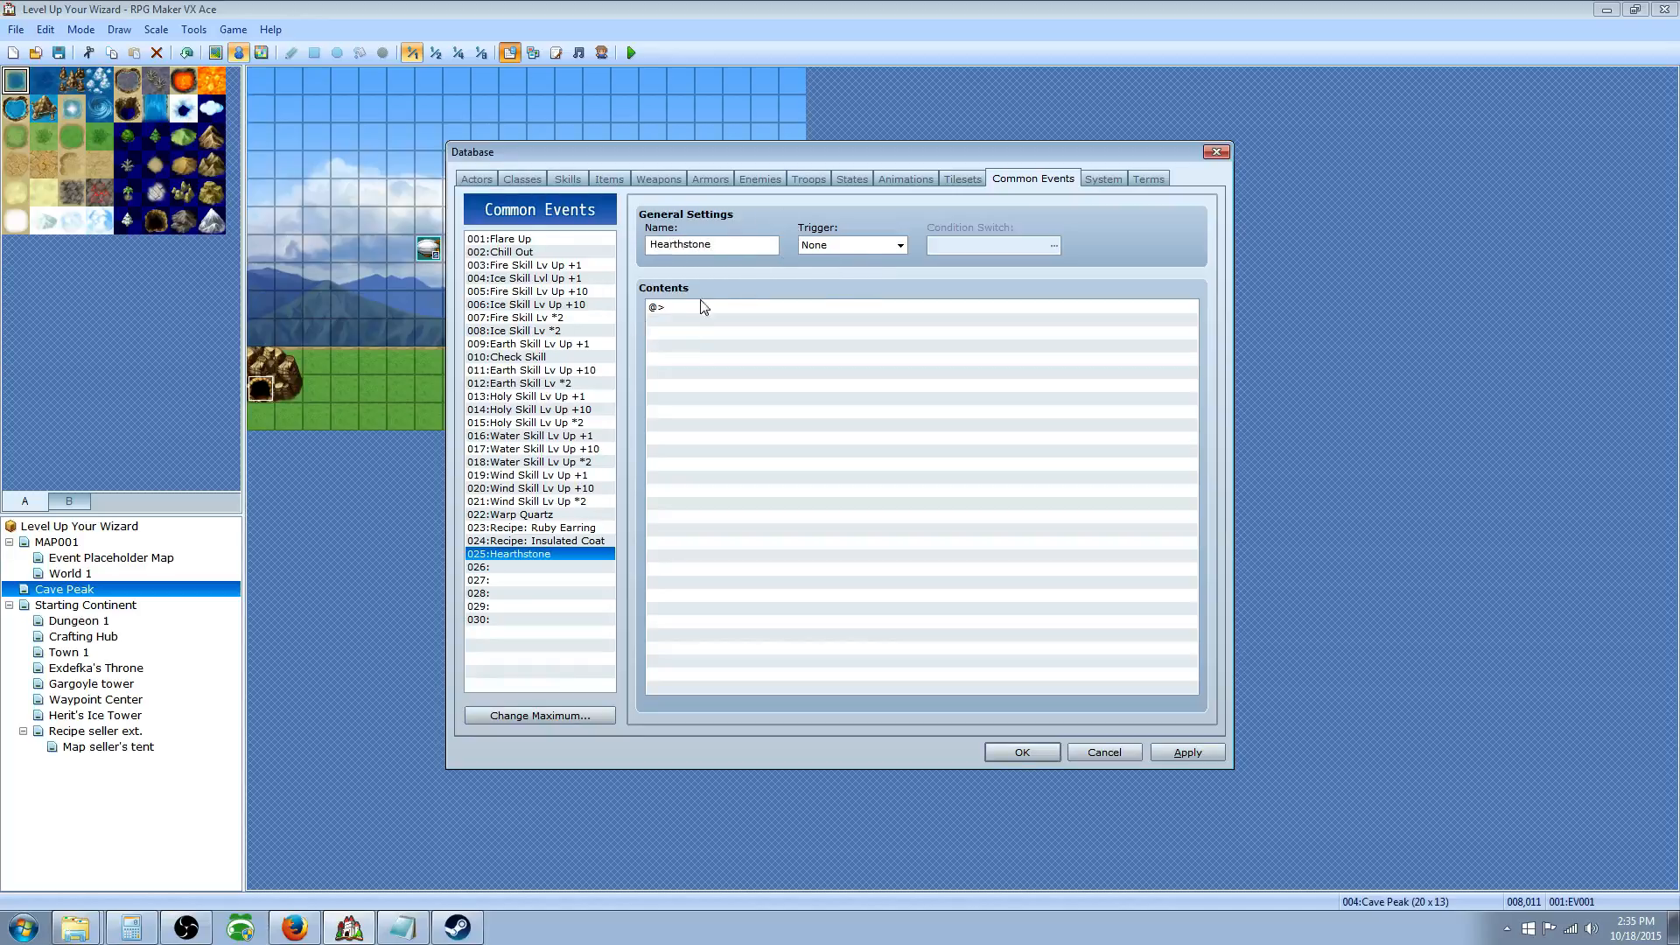
left_click(663, 309)
right_click(669, 307)
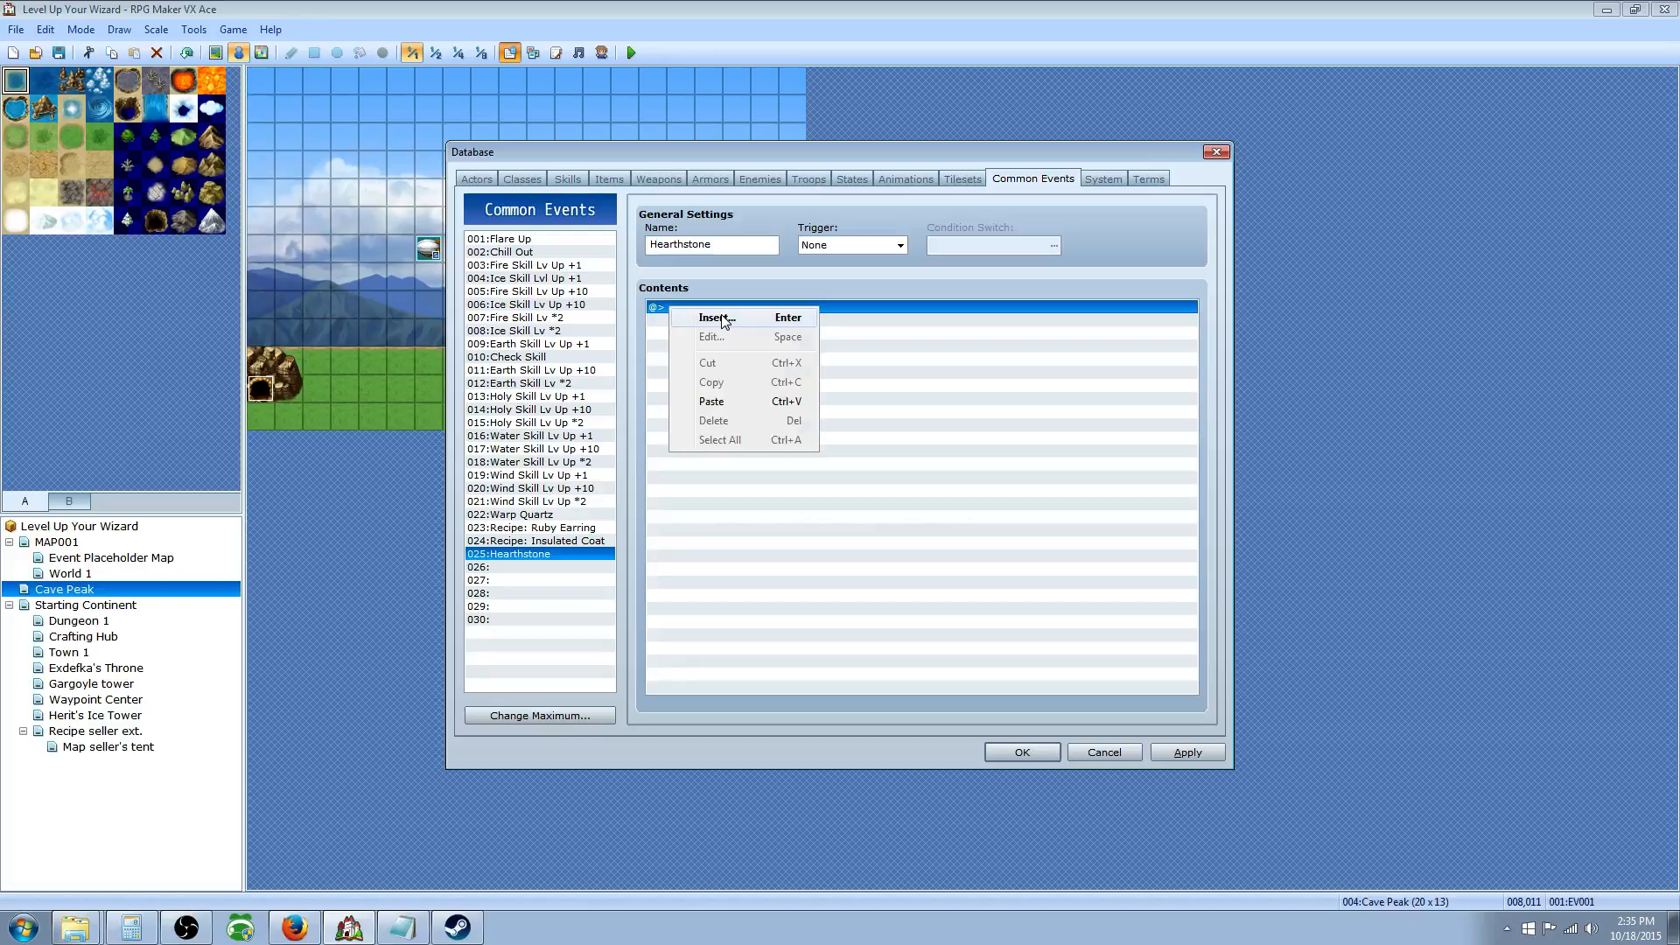
left_click(723, 319)
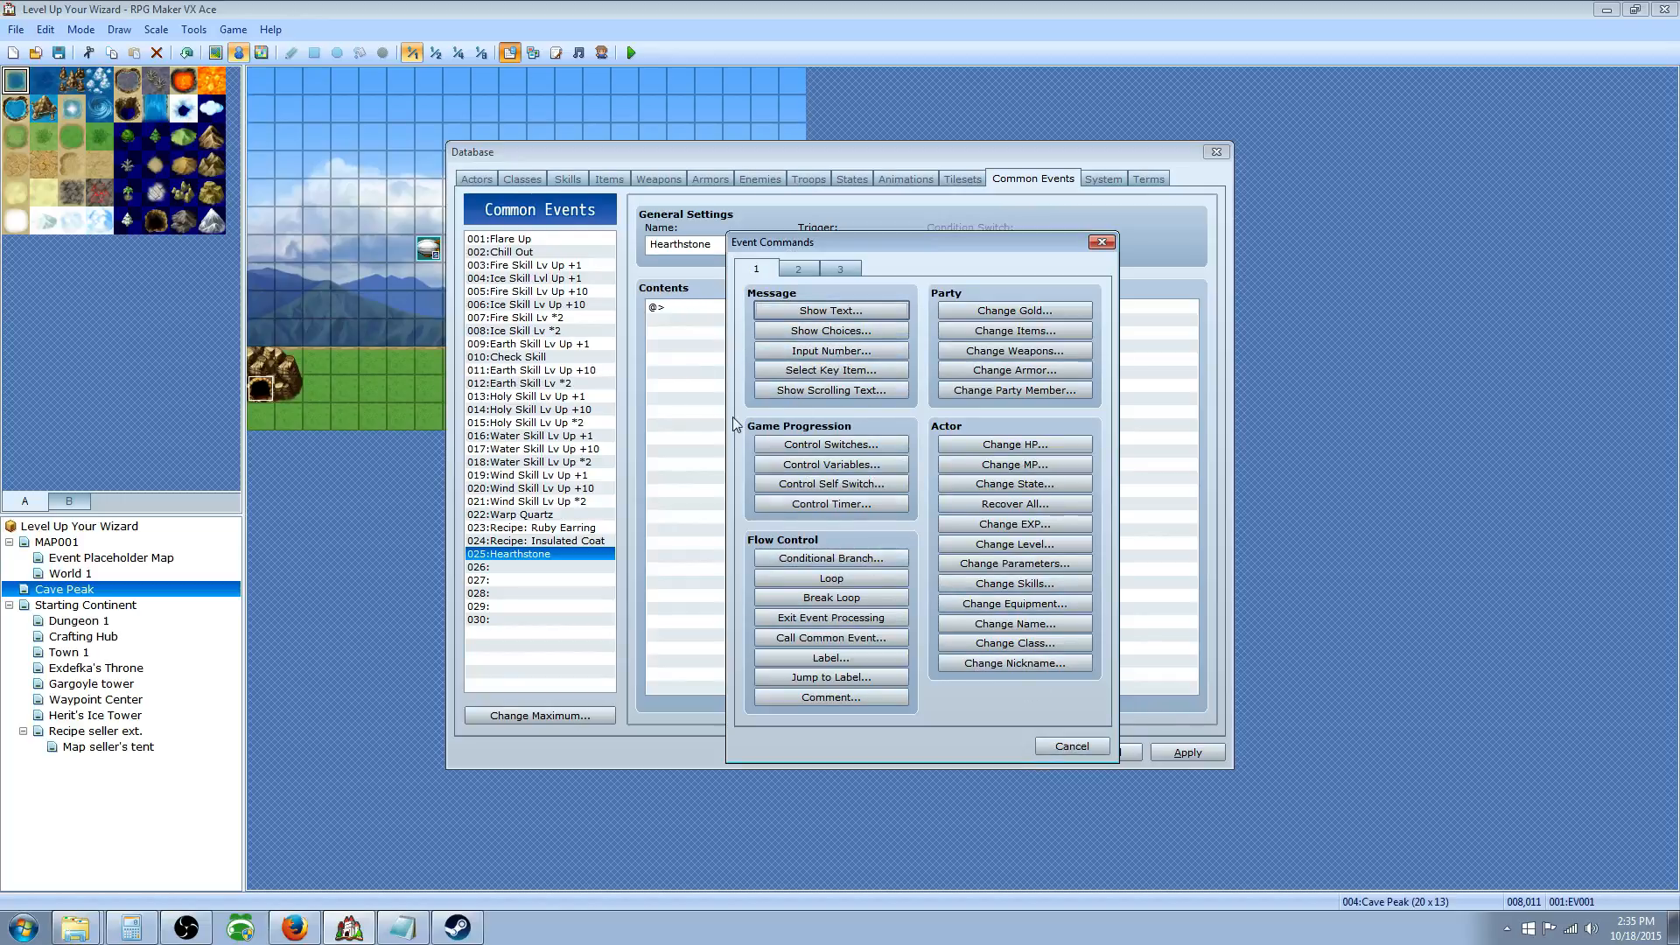
Step: Add a Transfer Player command whose destination is designated with variables
left_click(854, 468)
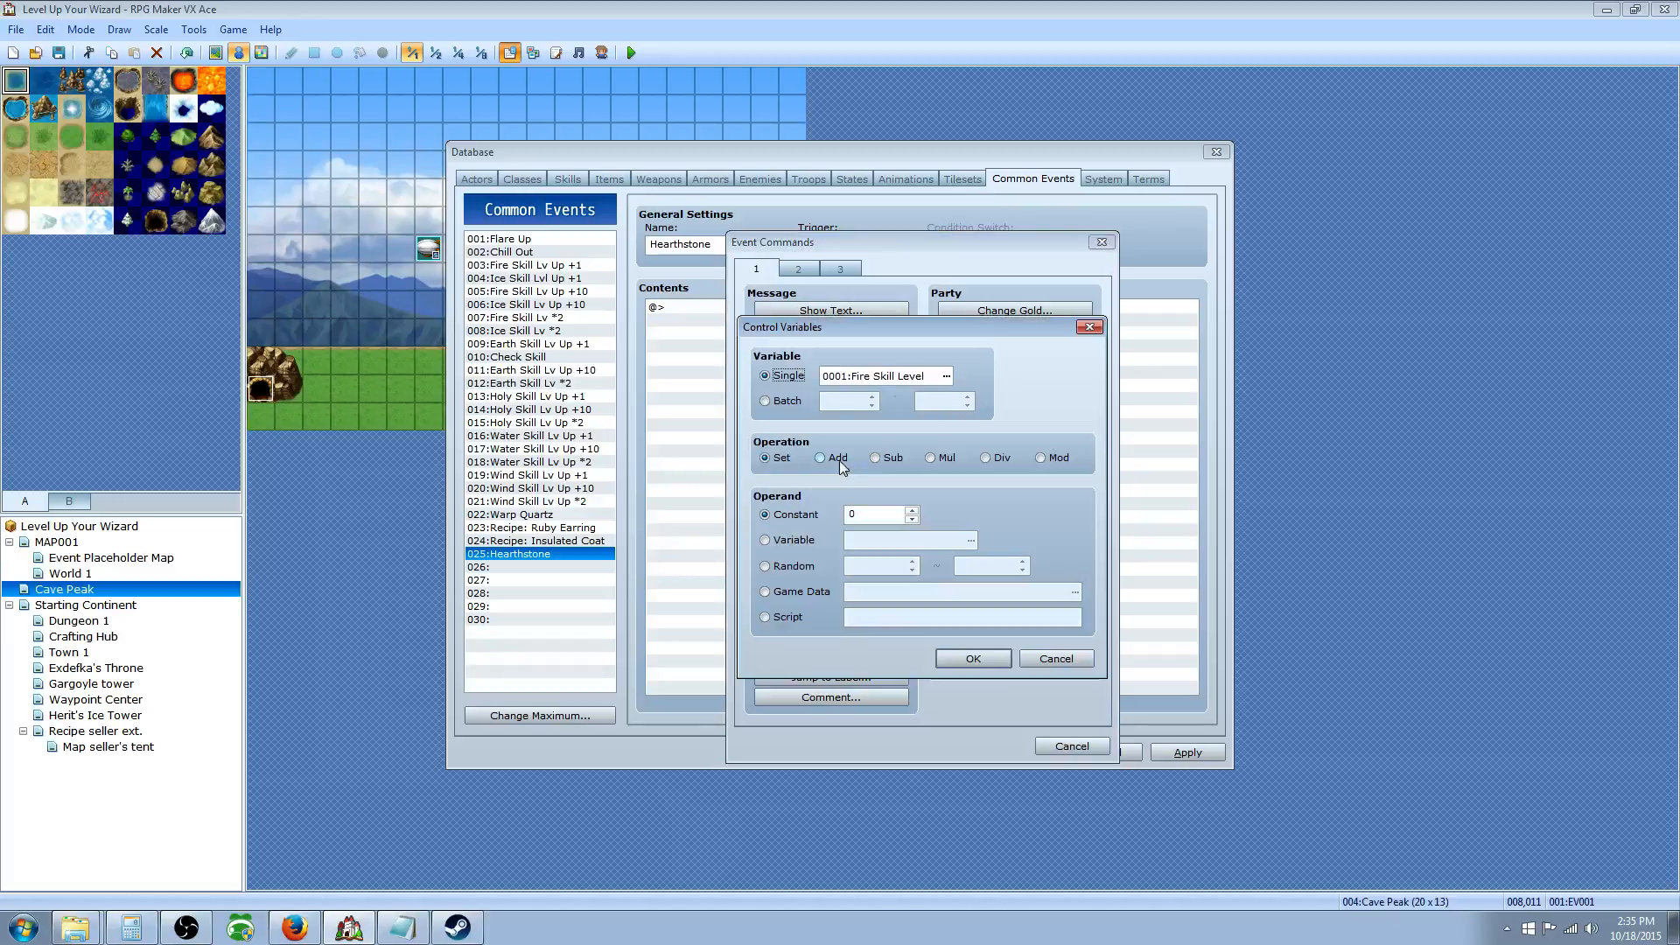
left_click(1057, 656)
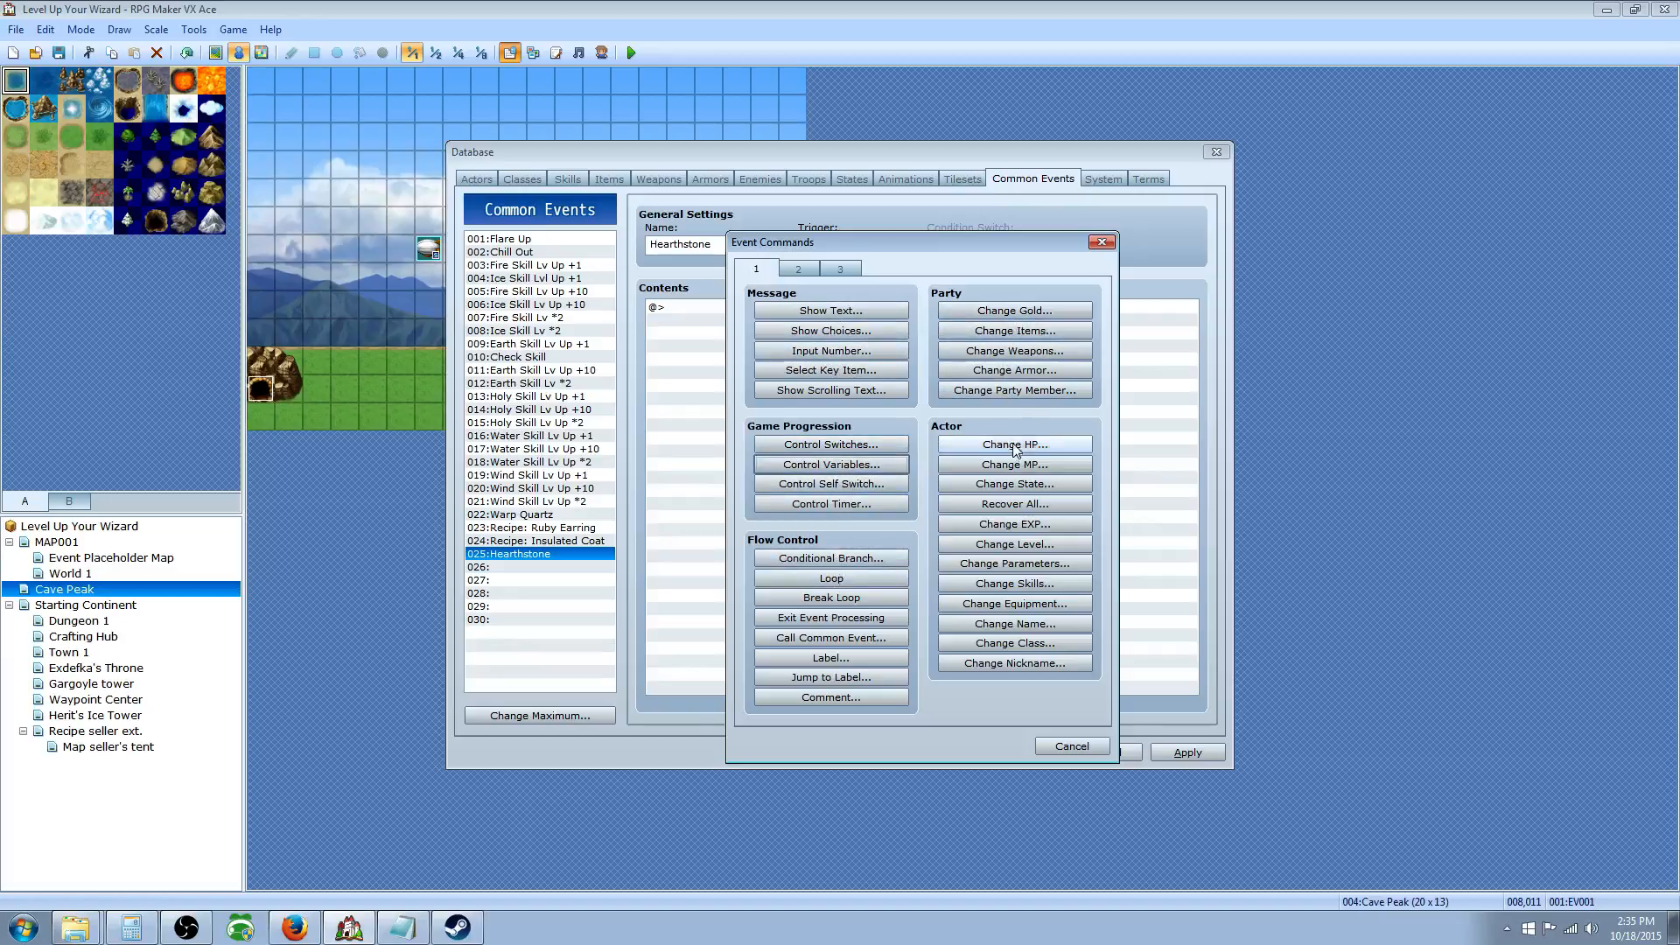
left_click(798, 269)
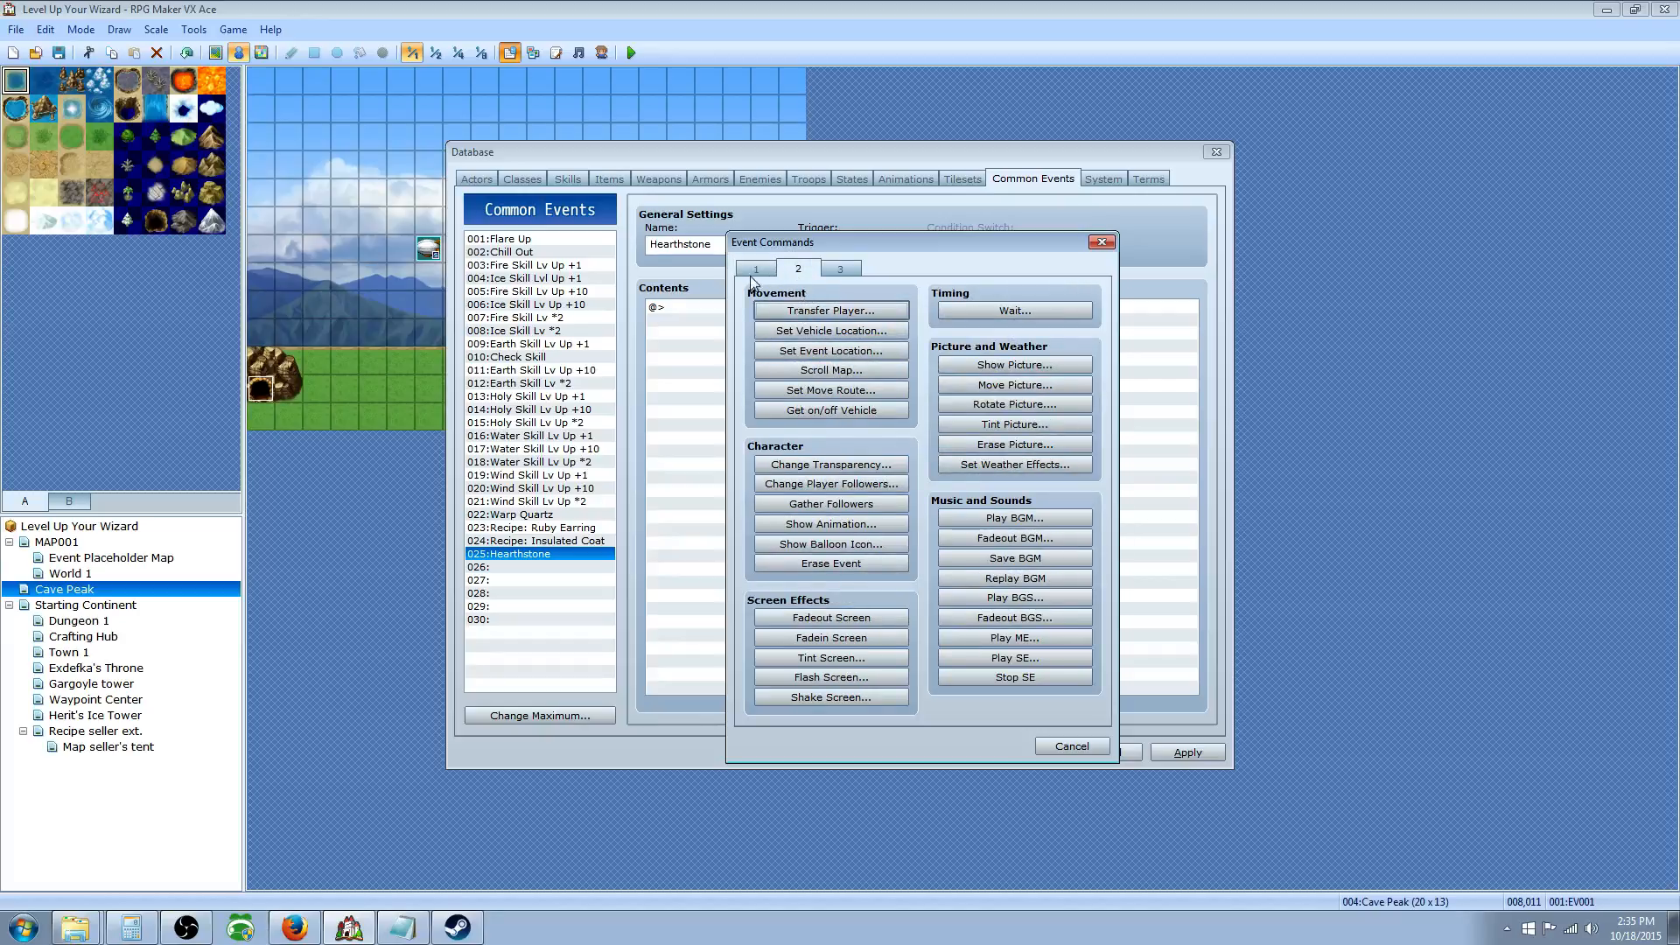
left_click(833, 312)
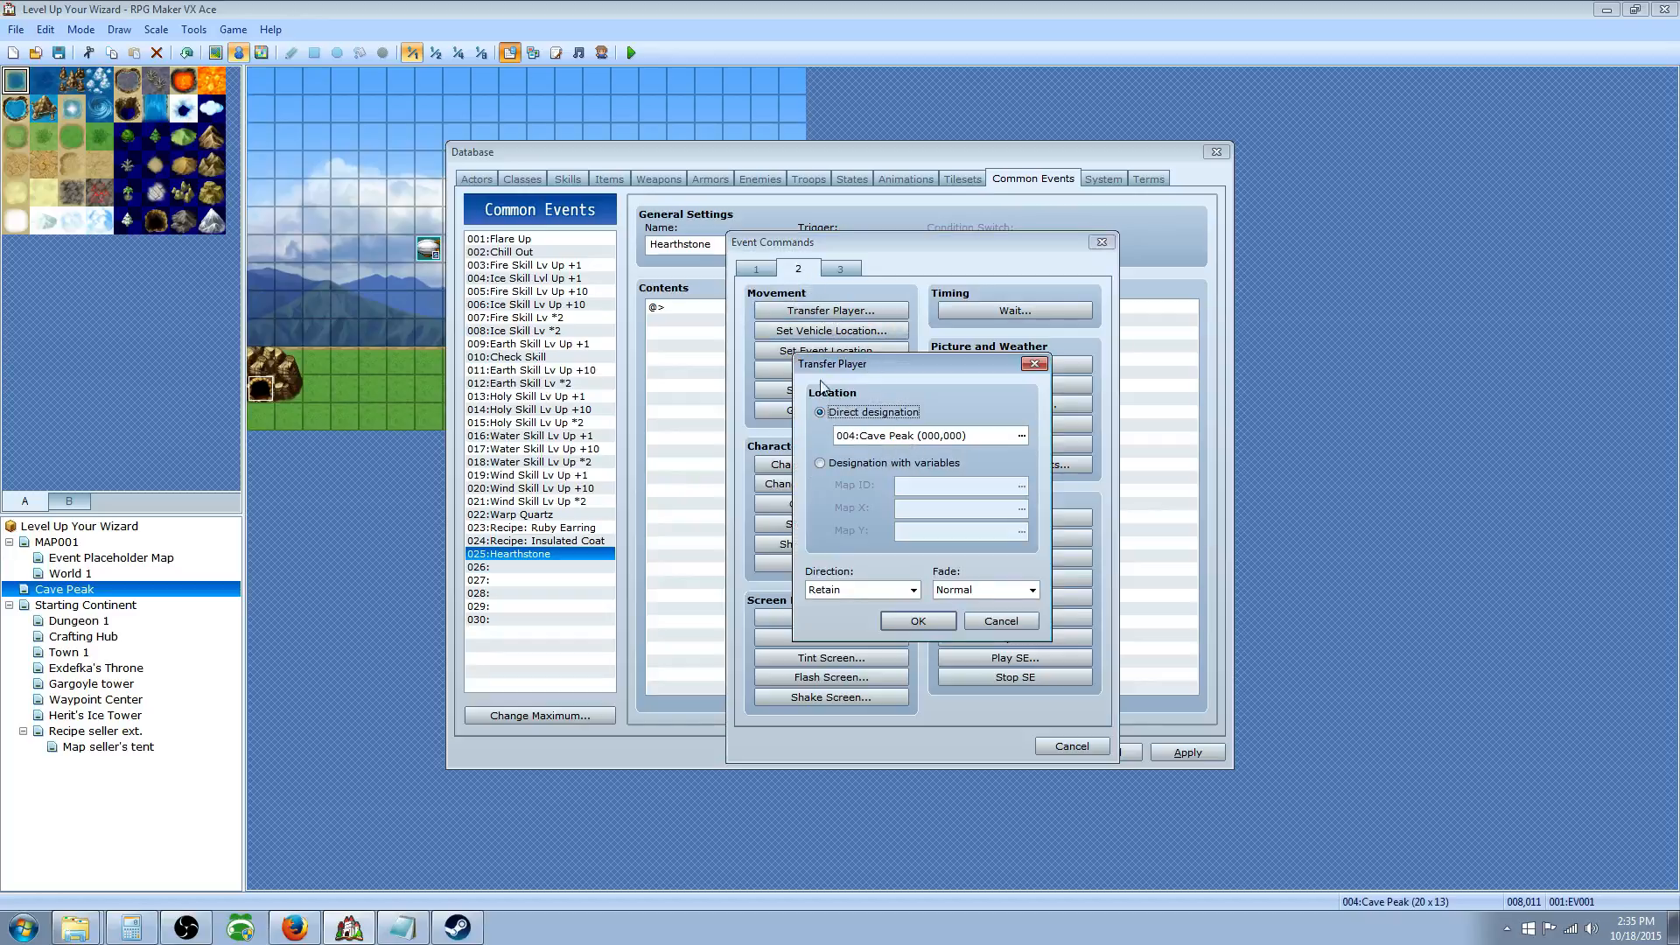
left_click(827, 464)
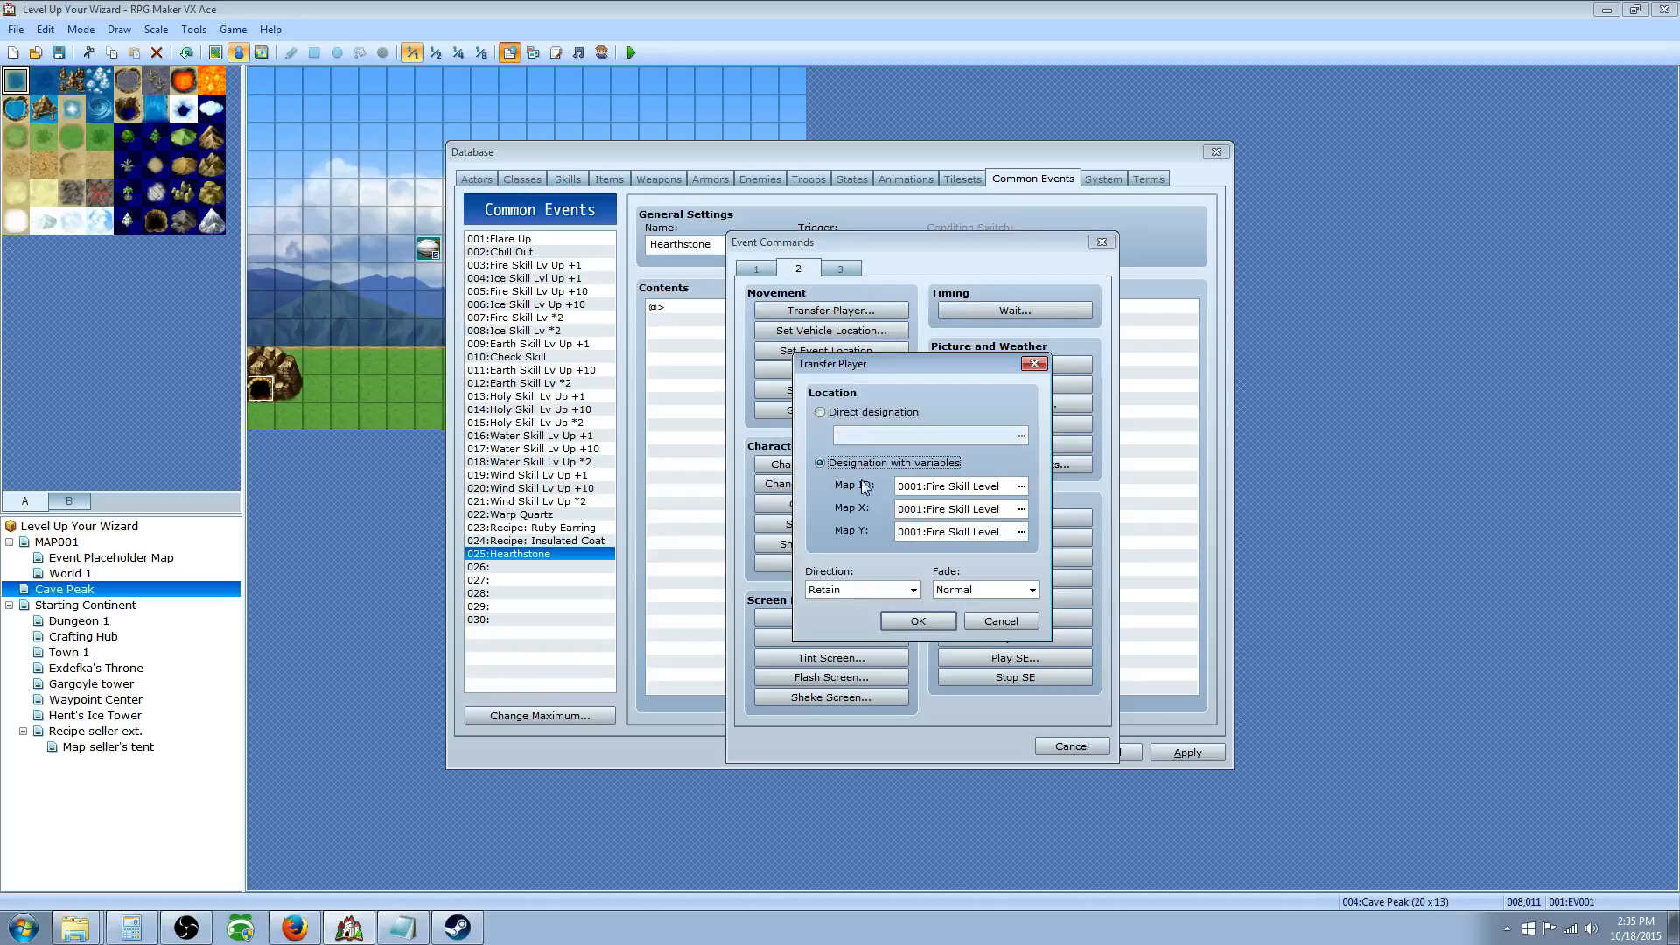
Step: Name variable 0041 for the player's X location
left_click(1021, 487)
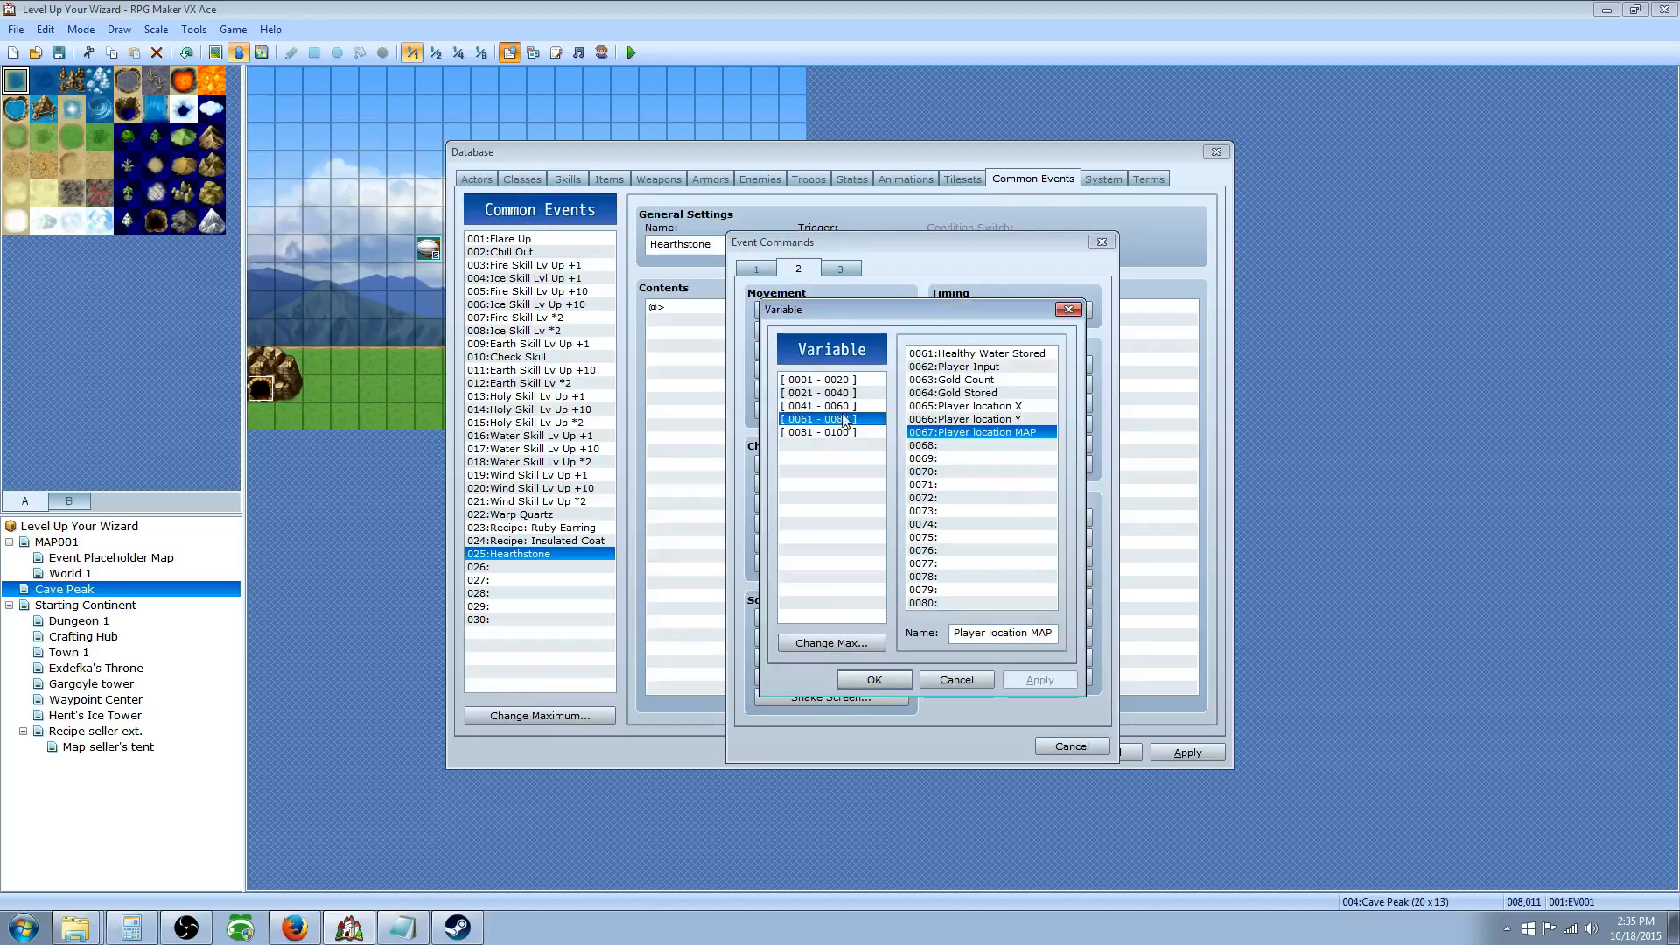
left_click(847, 380)
left_click(843, 392)
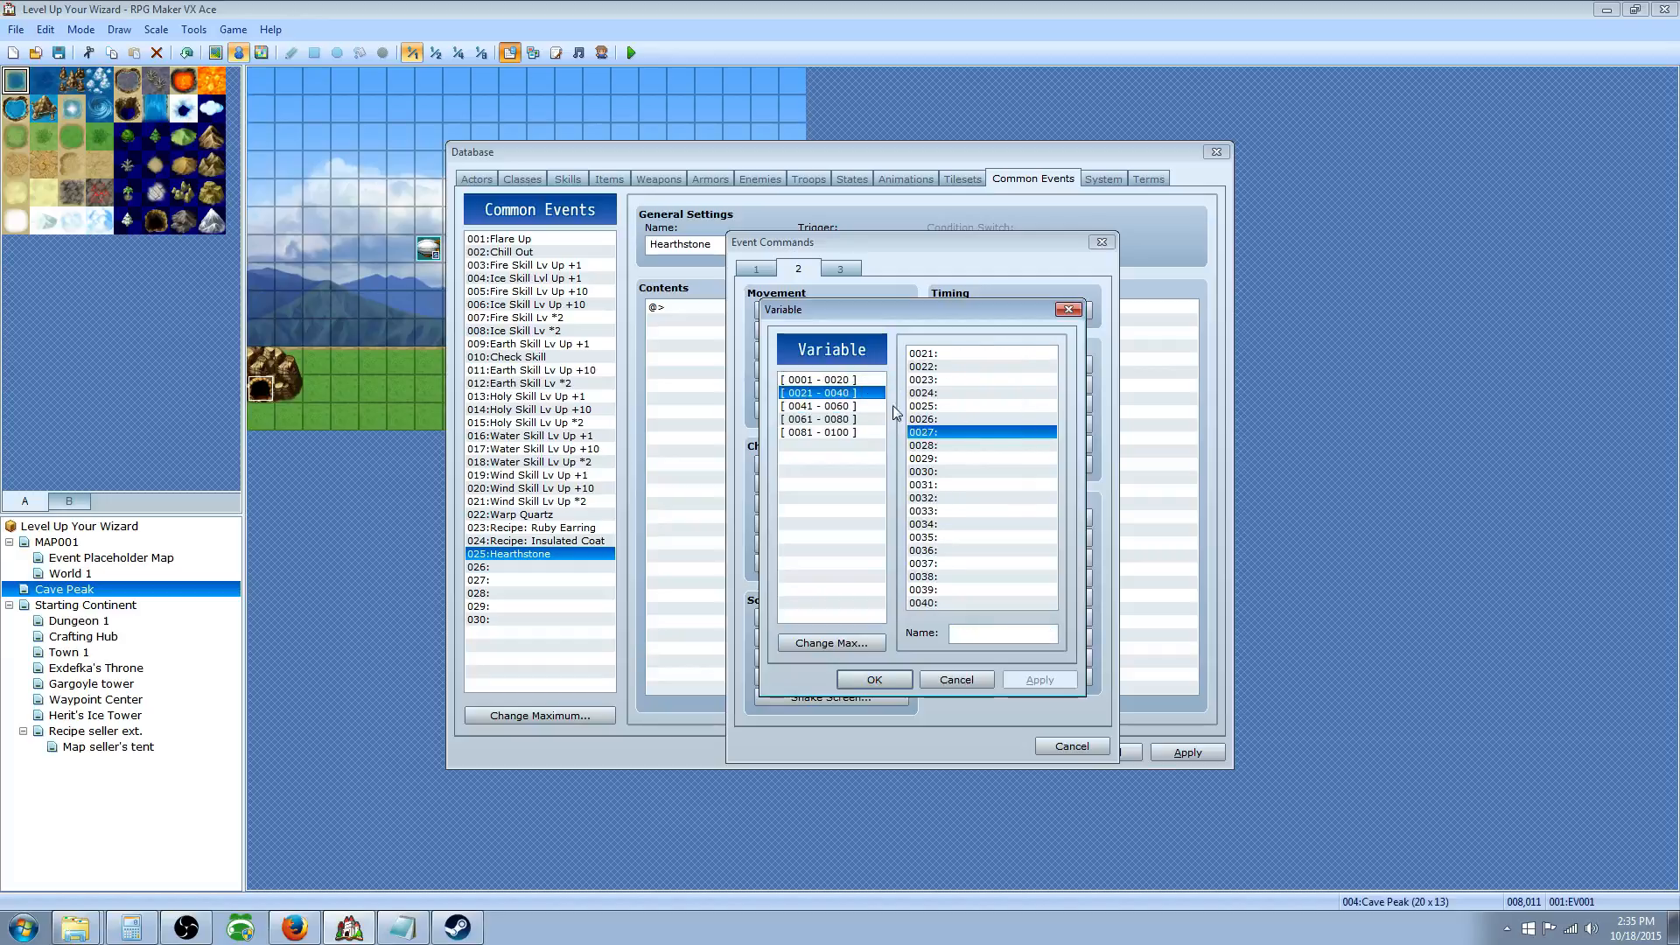
left_click(825, 406)
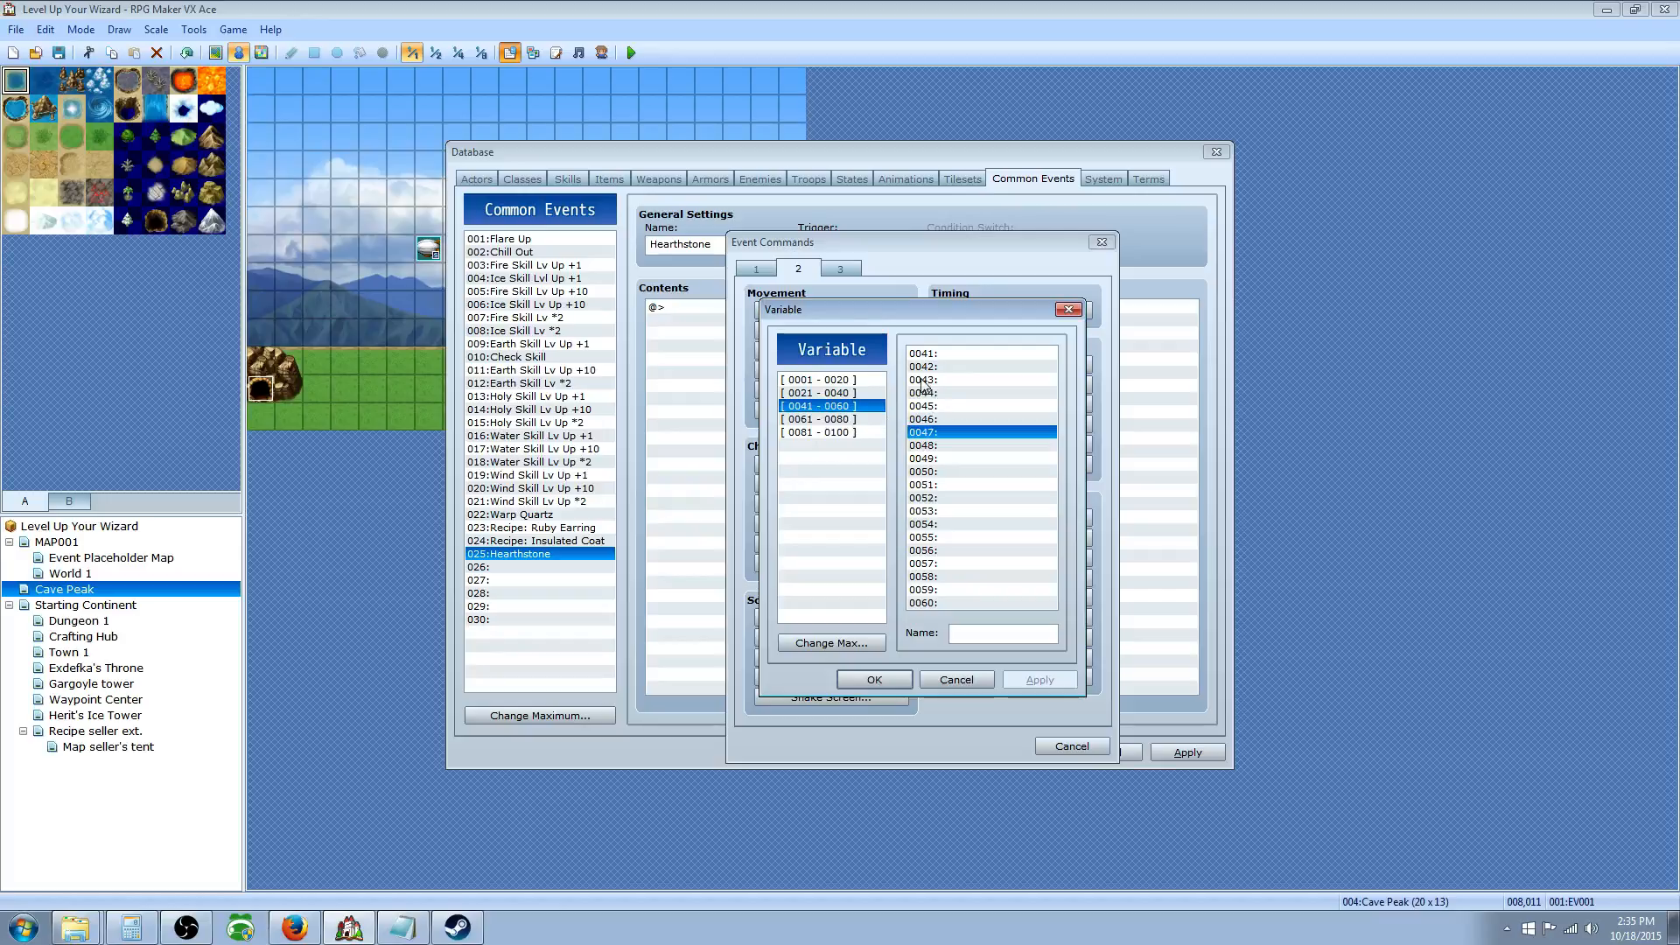
left_click(949, 354)
left_click(976, 636)
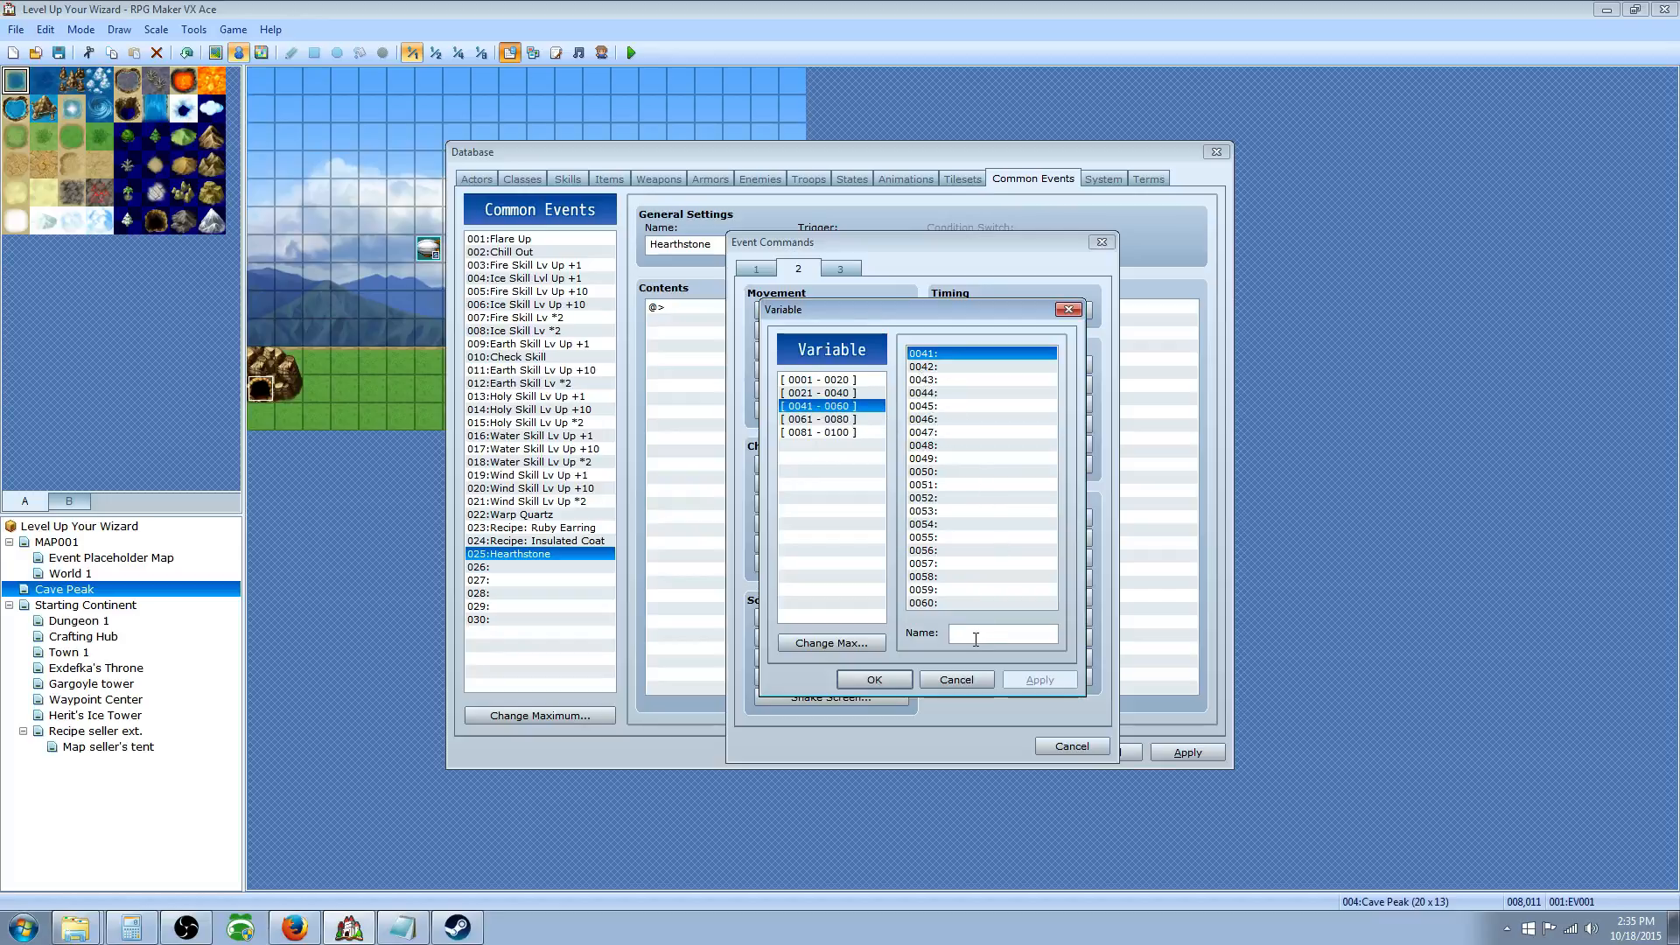
type("Player's Y Location")
Step: Name variable 0043 'Player's MAP location' and use it as the transfer's Map ID
left_click(932, 366)
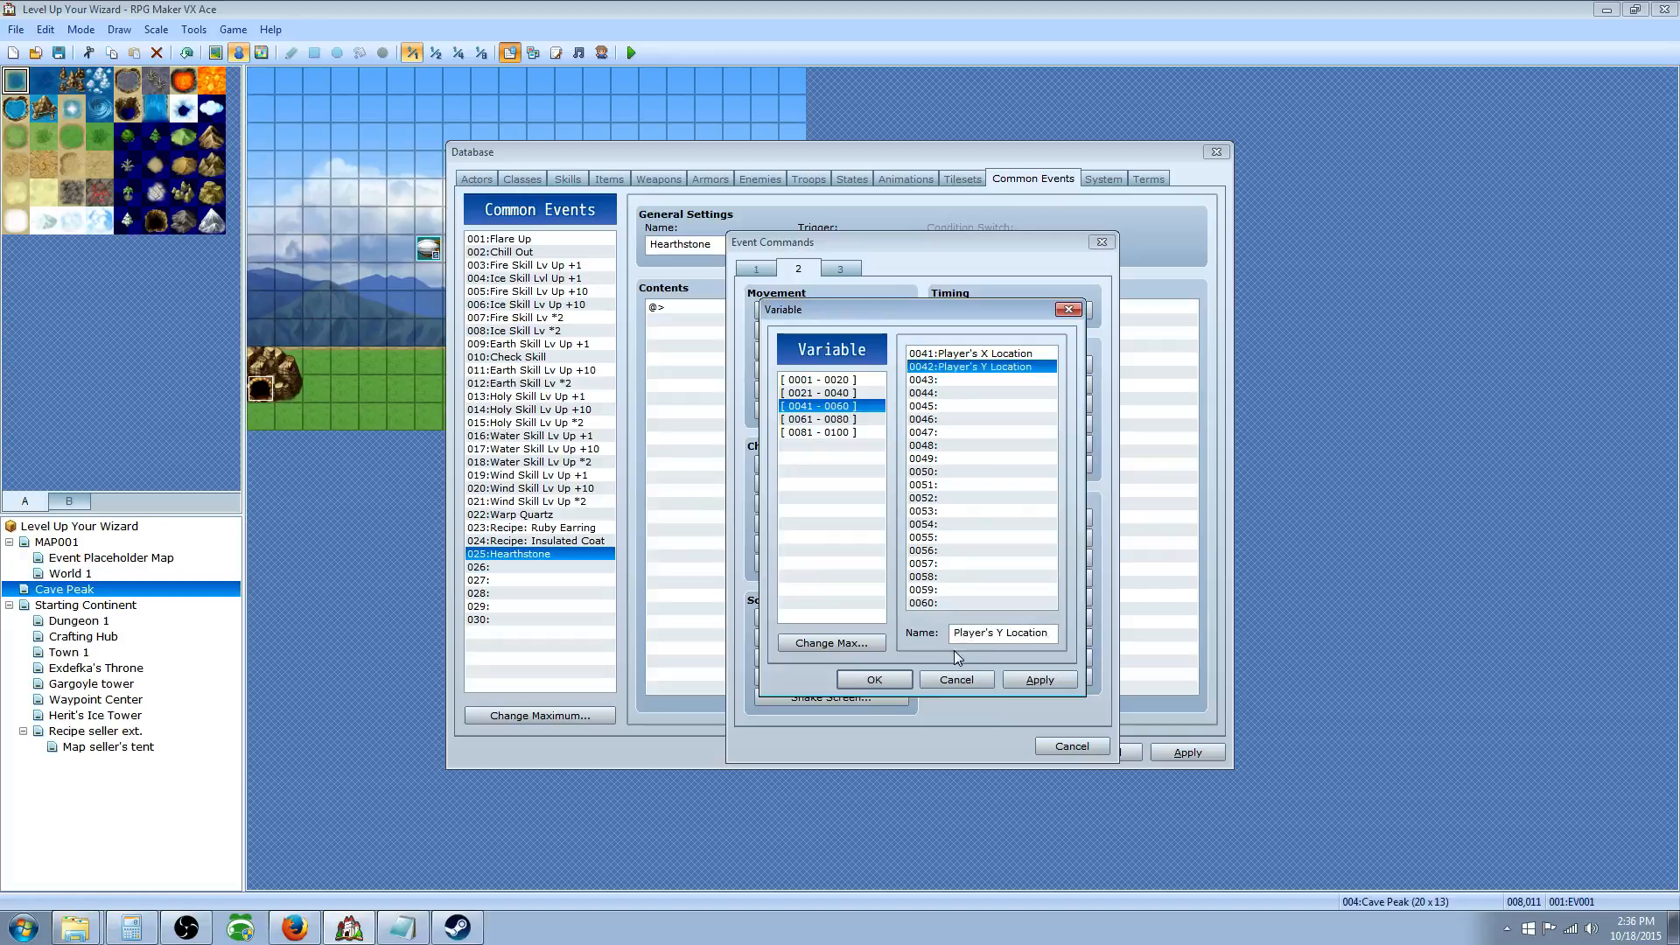
left_click(944, 380)
left_click(974, 635)
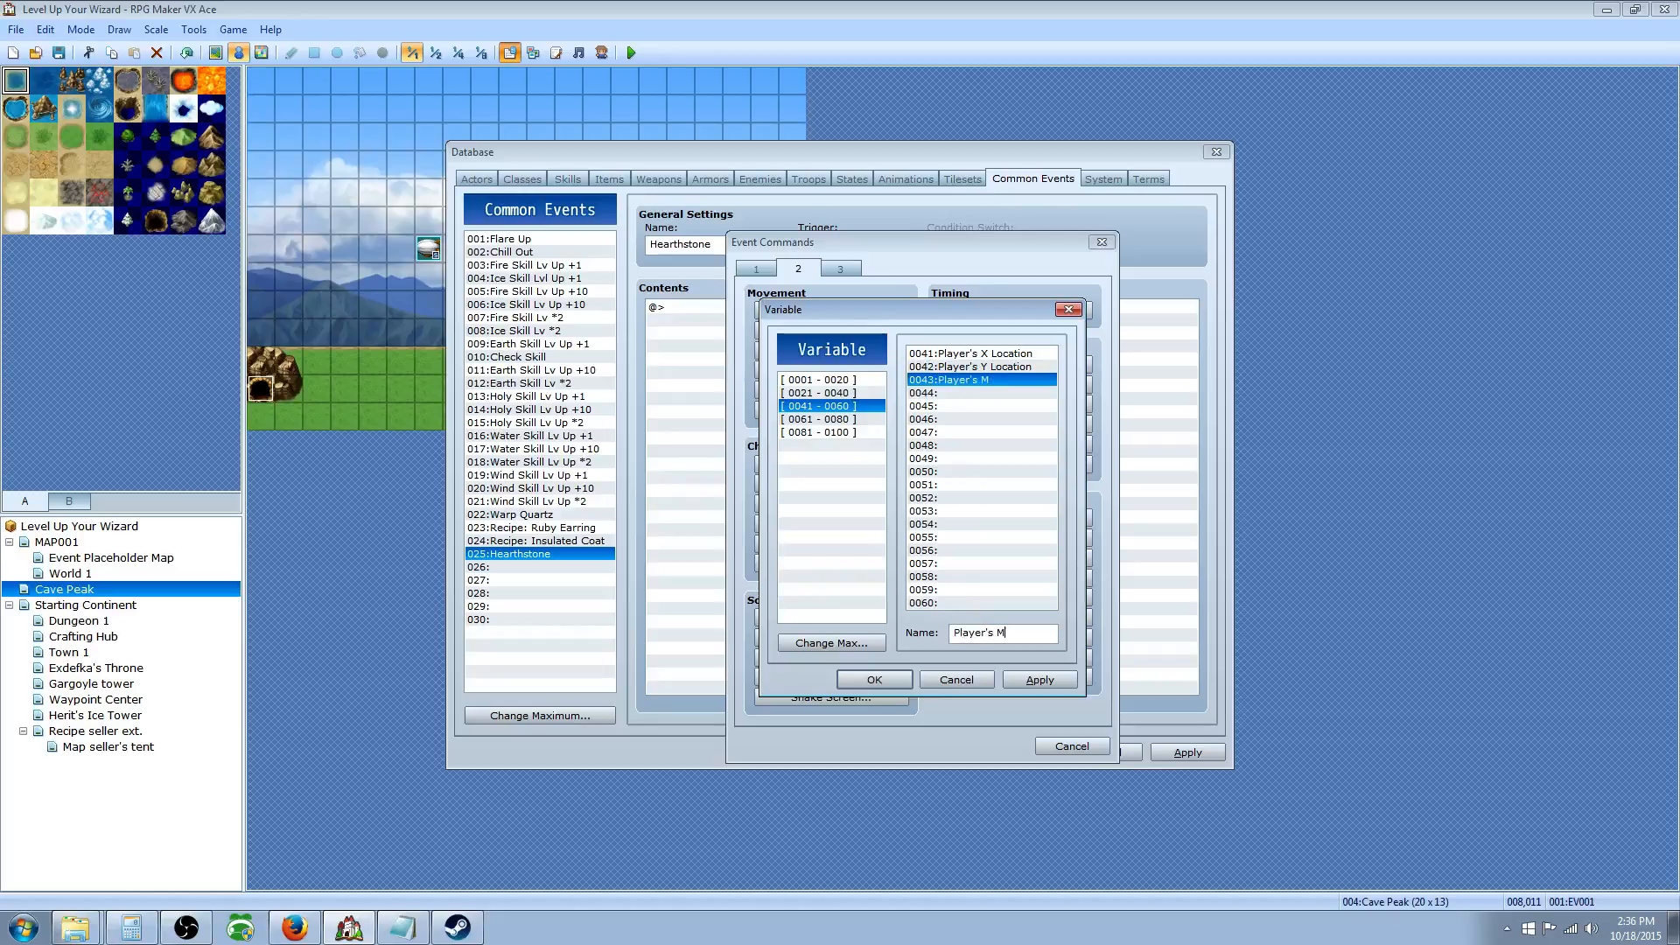
type("Player's MAP location")
left_click(875, 679)
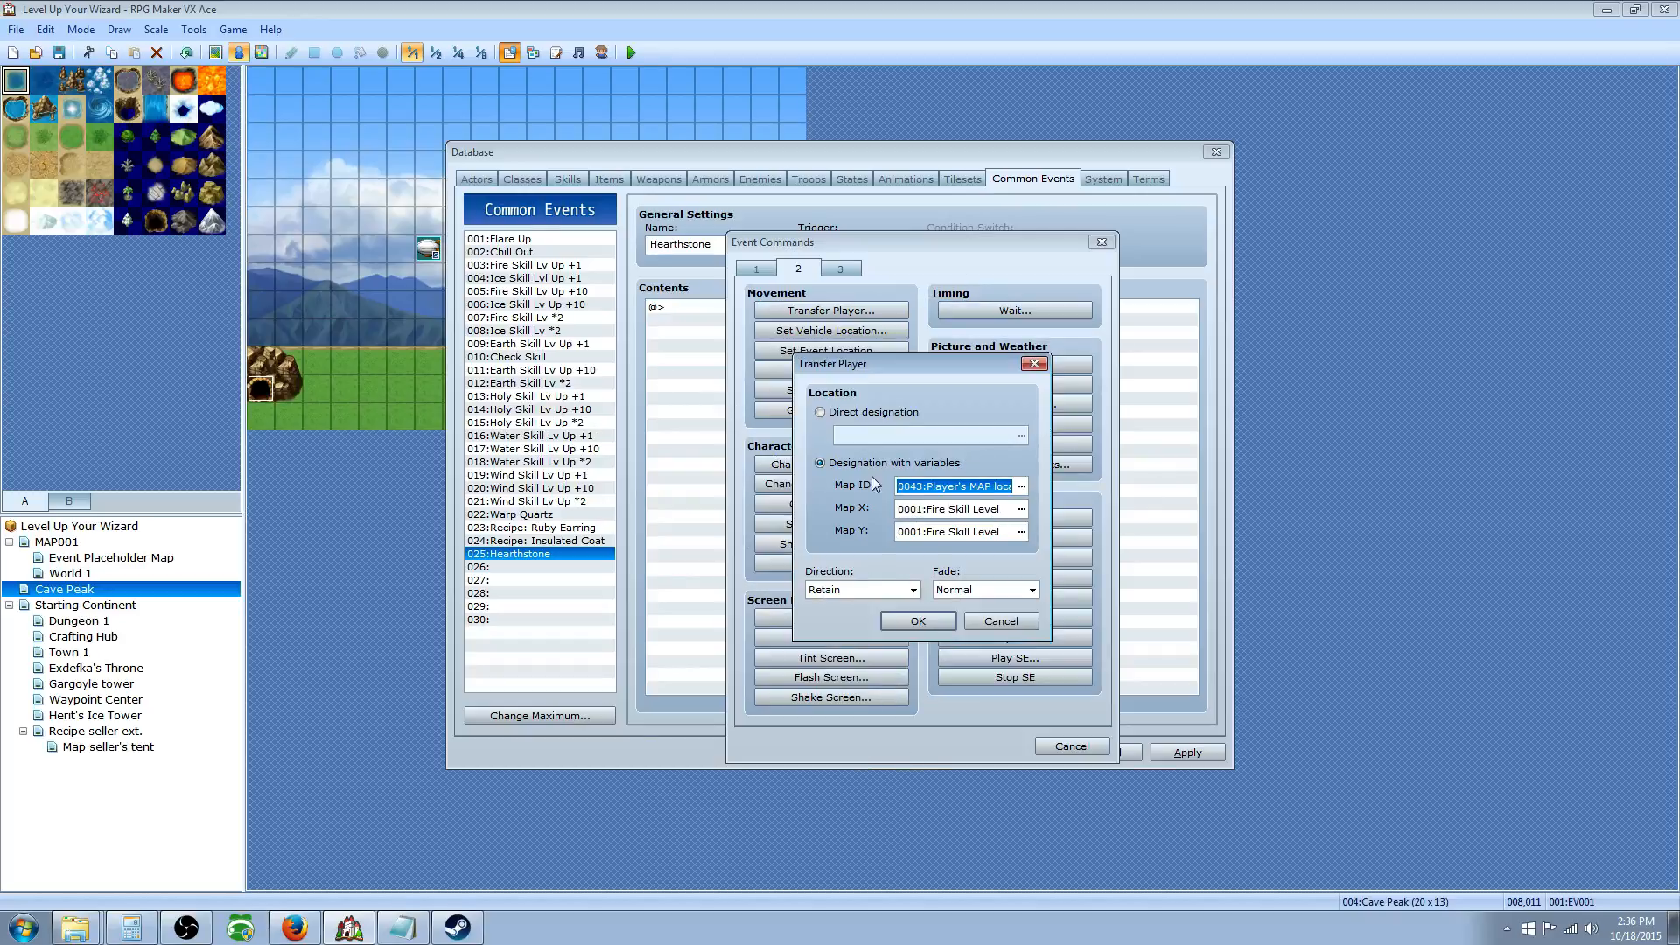
left_click(1021, 487)
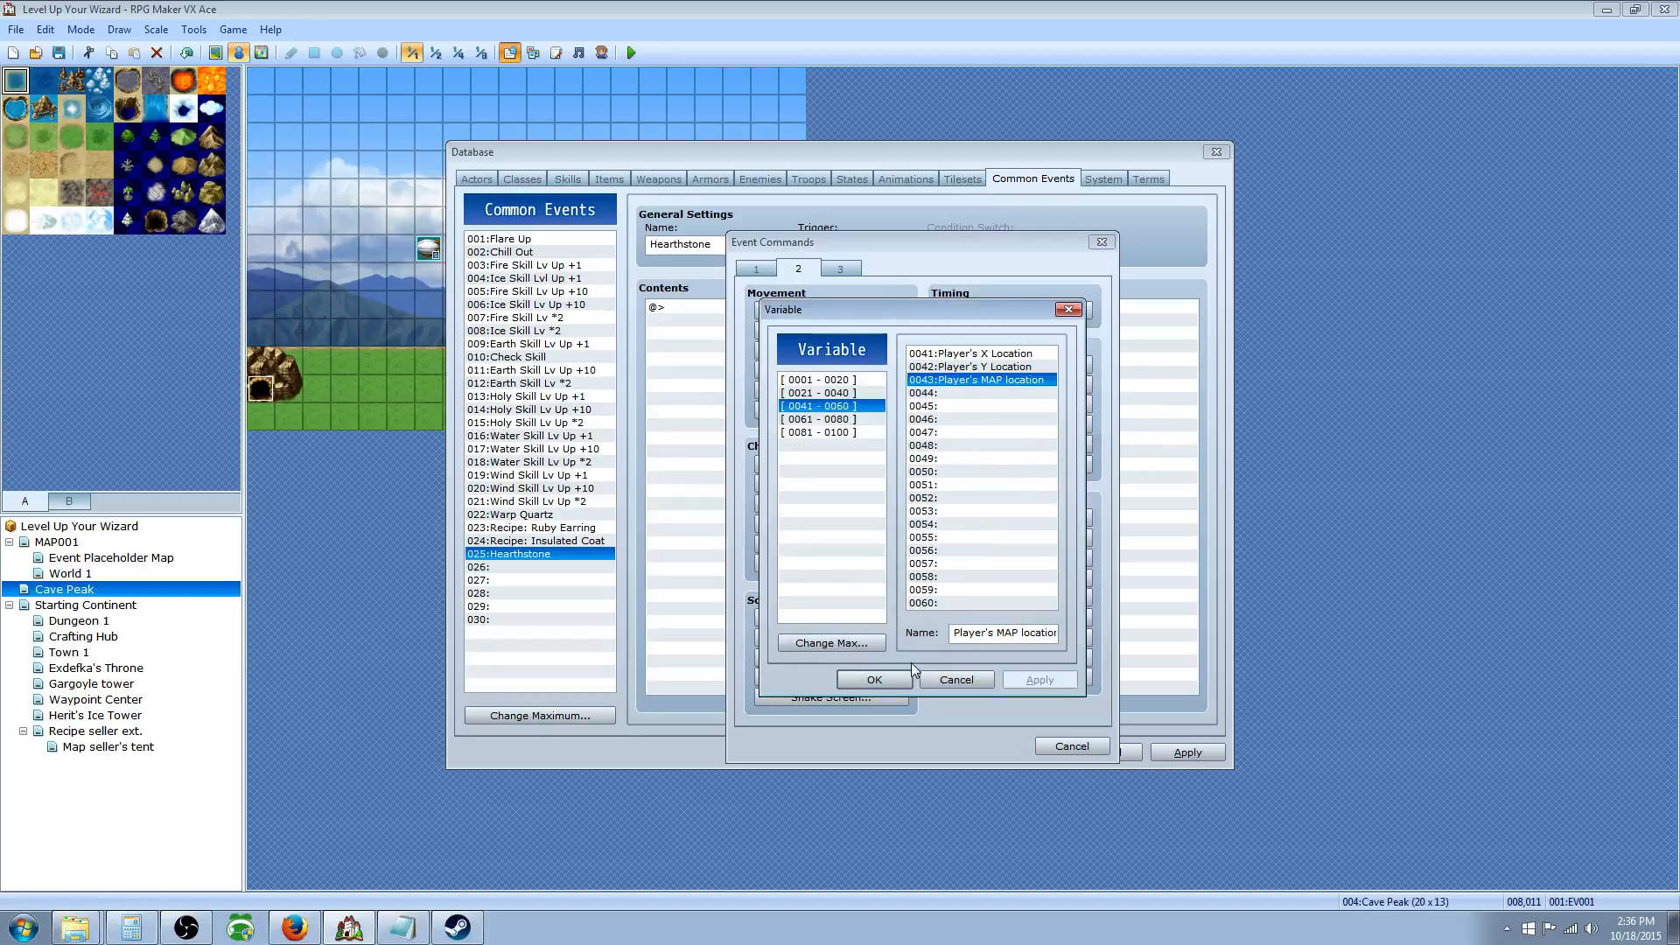
left_click(875, 679)
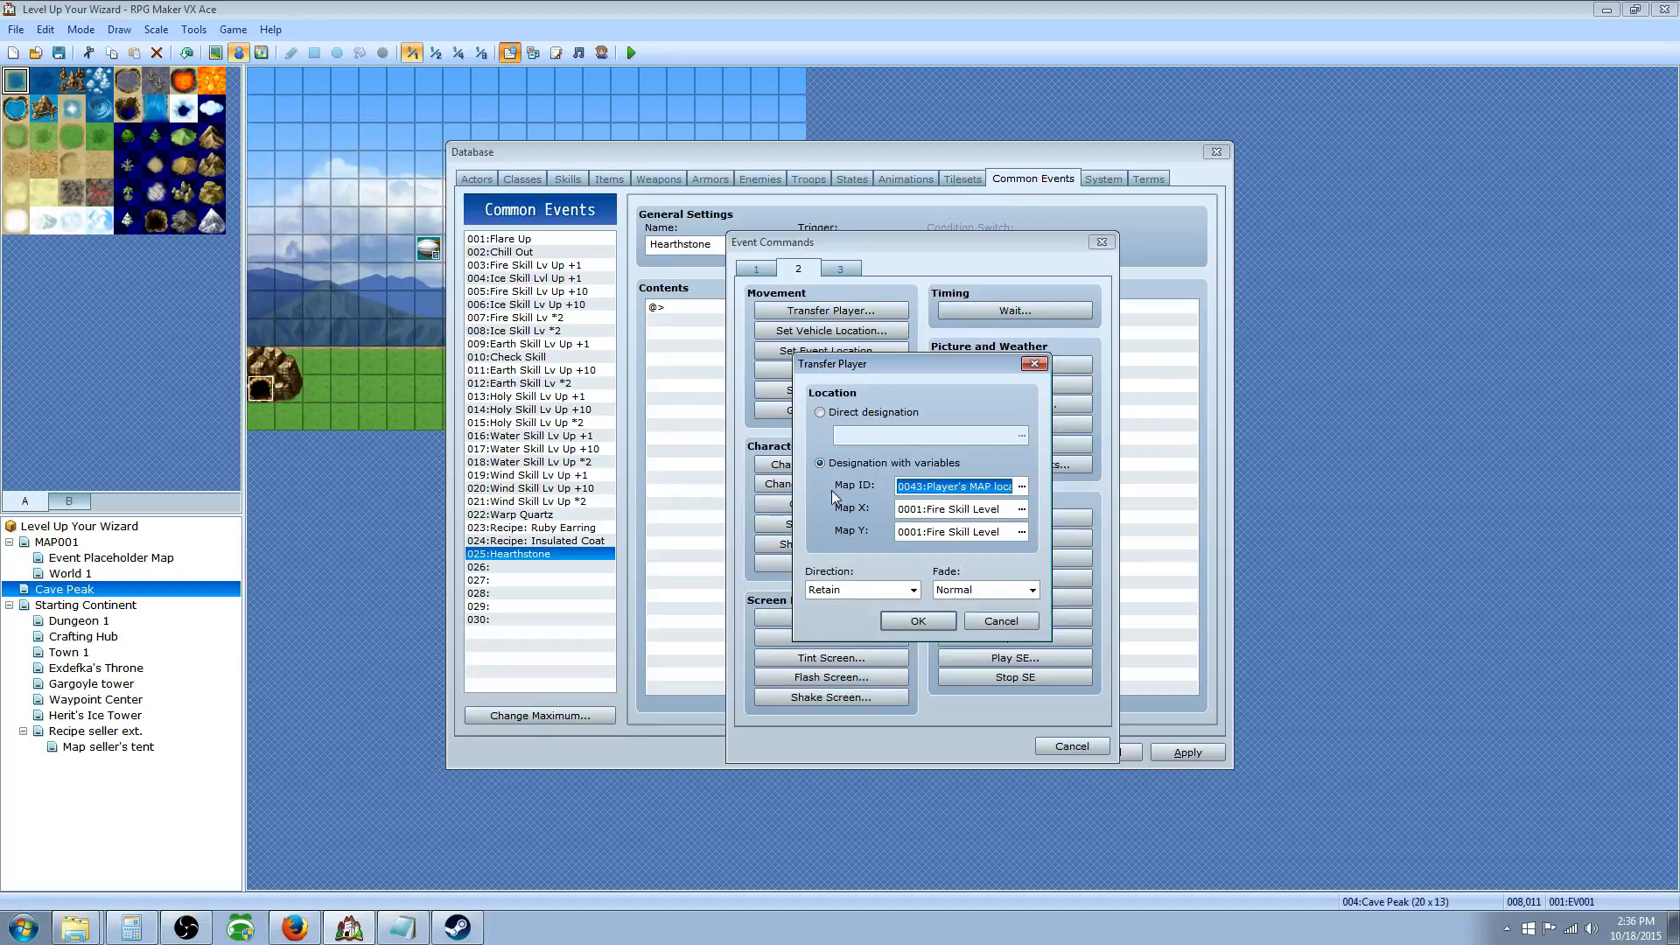
Step: Set Map X to variable 0041 and Map Y to 0042, and confirm the transfer
left_click(1021, 509)
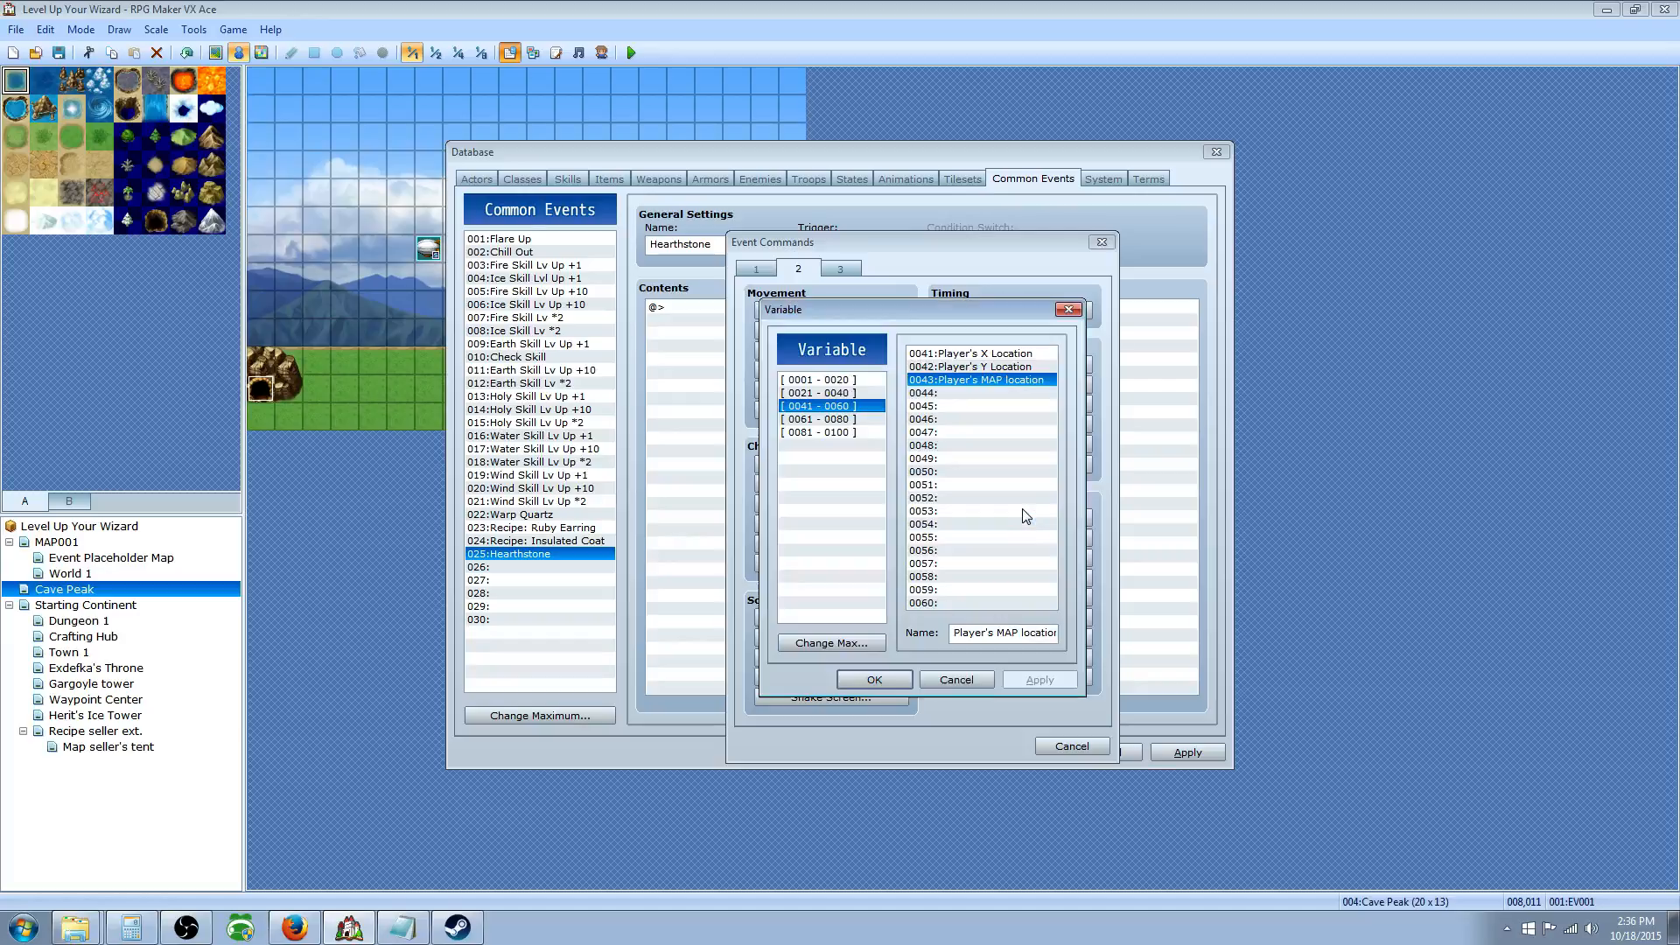
left_click(969, 354)
left_click(868, 687)
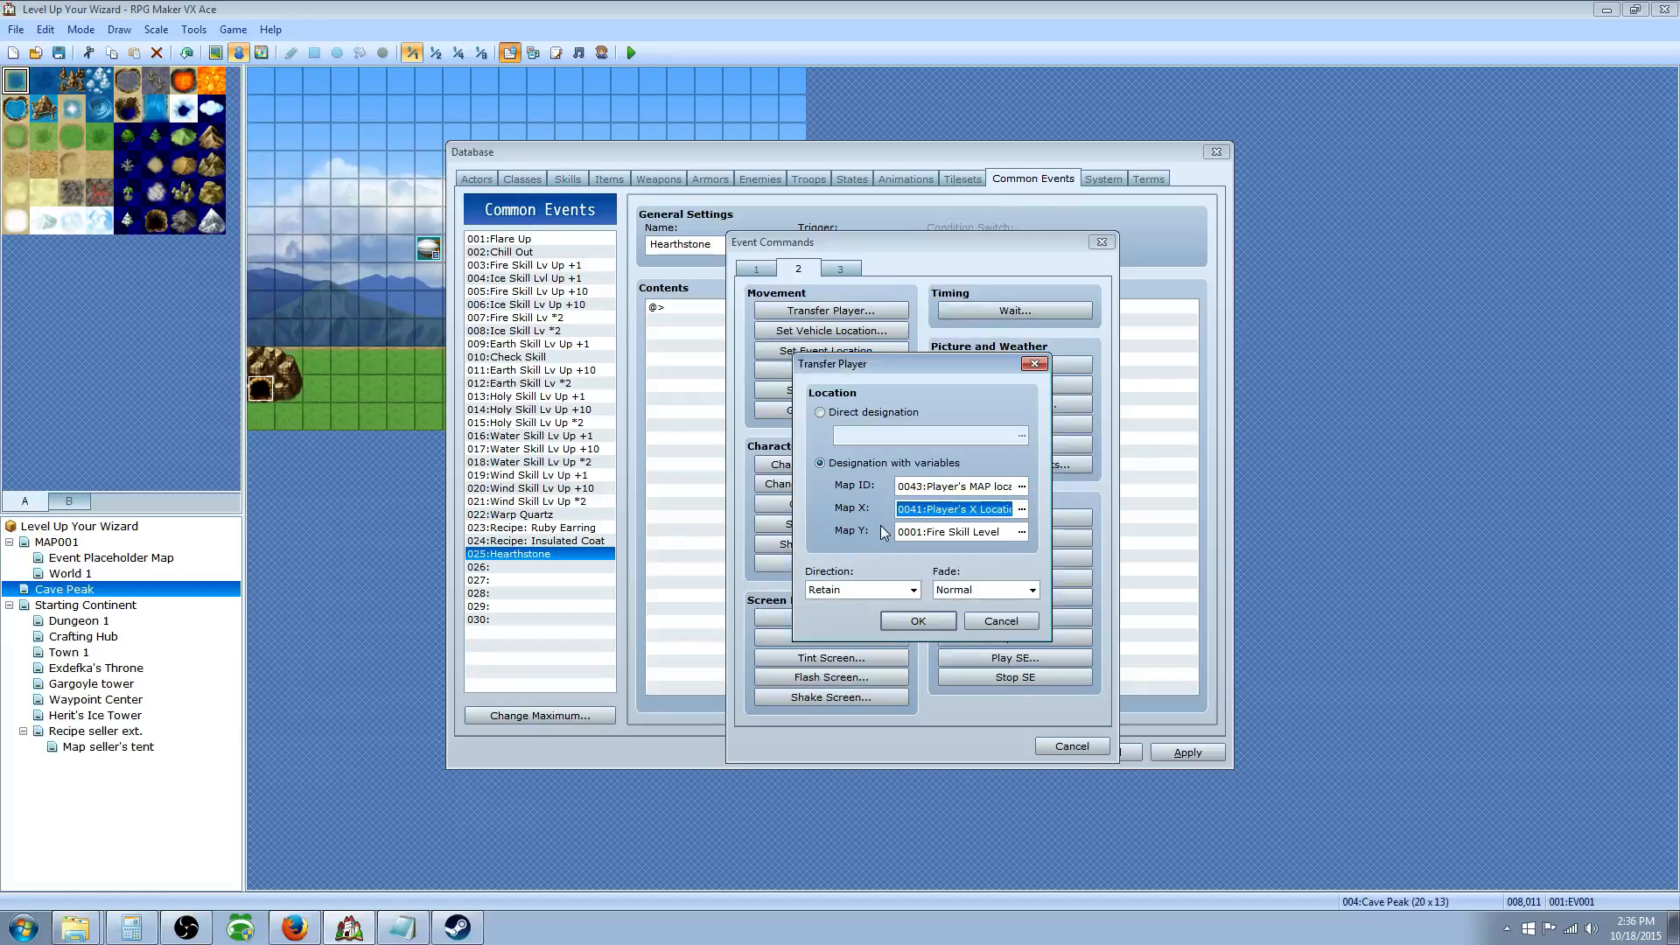
left_click(1018, 529)
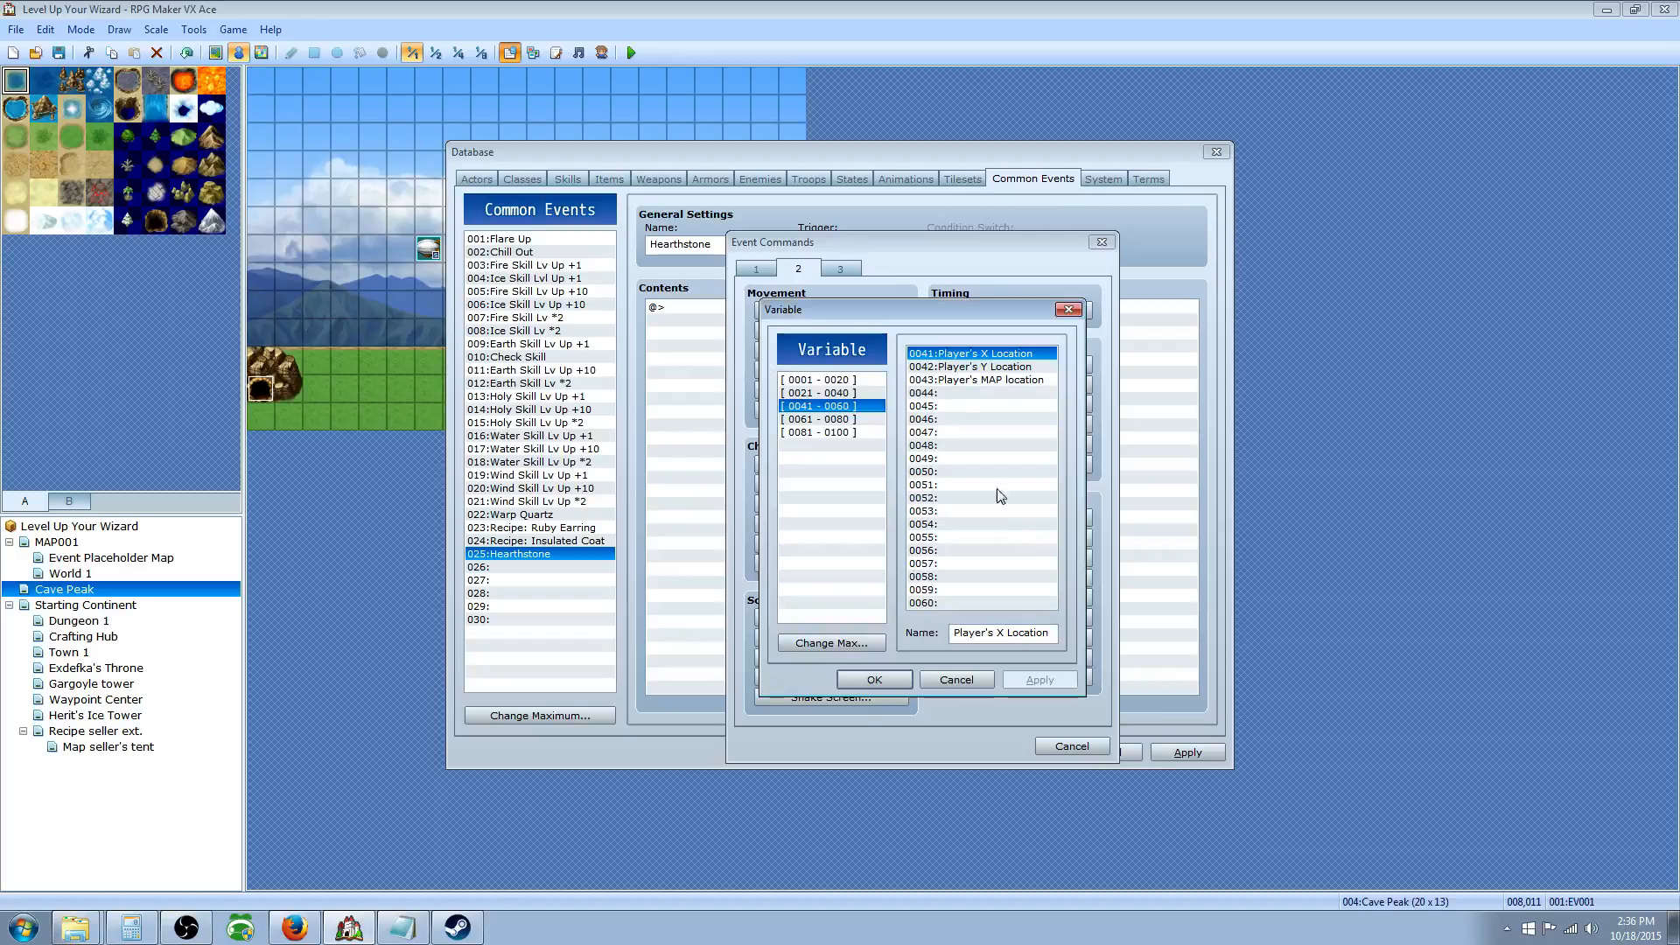
left_click(967, 367)
left_click(891, 678)
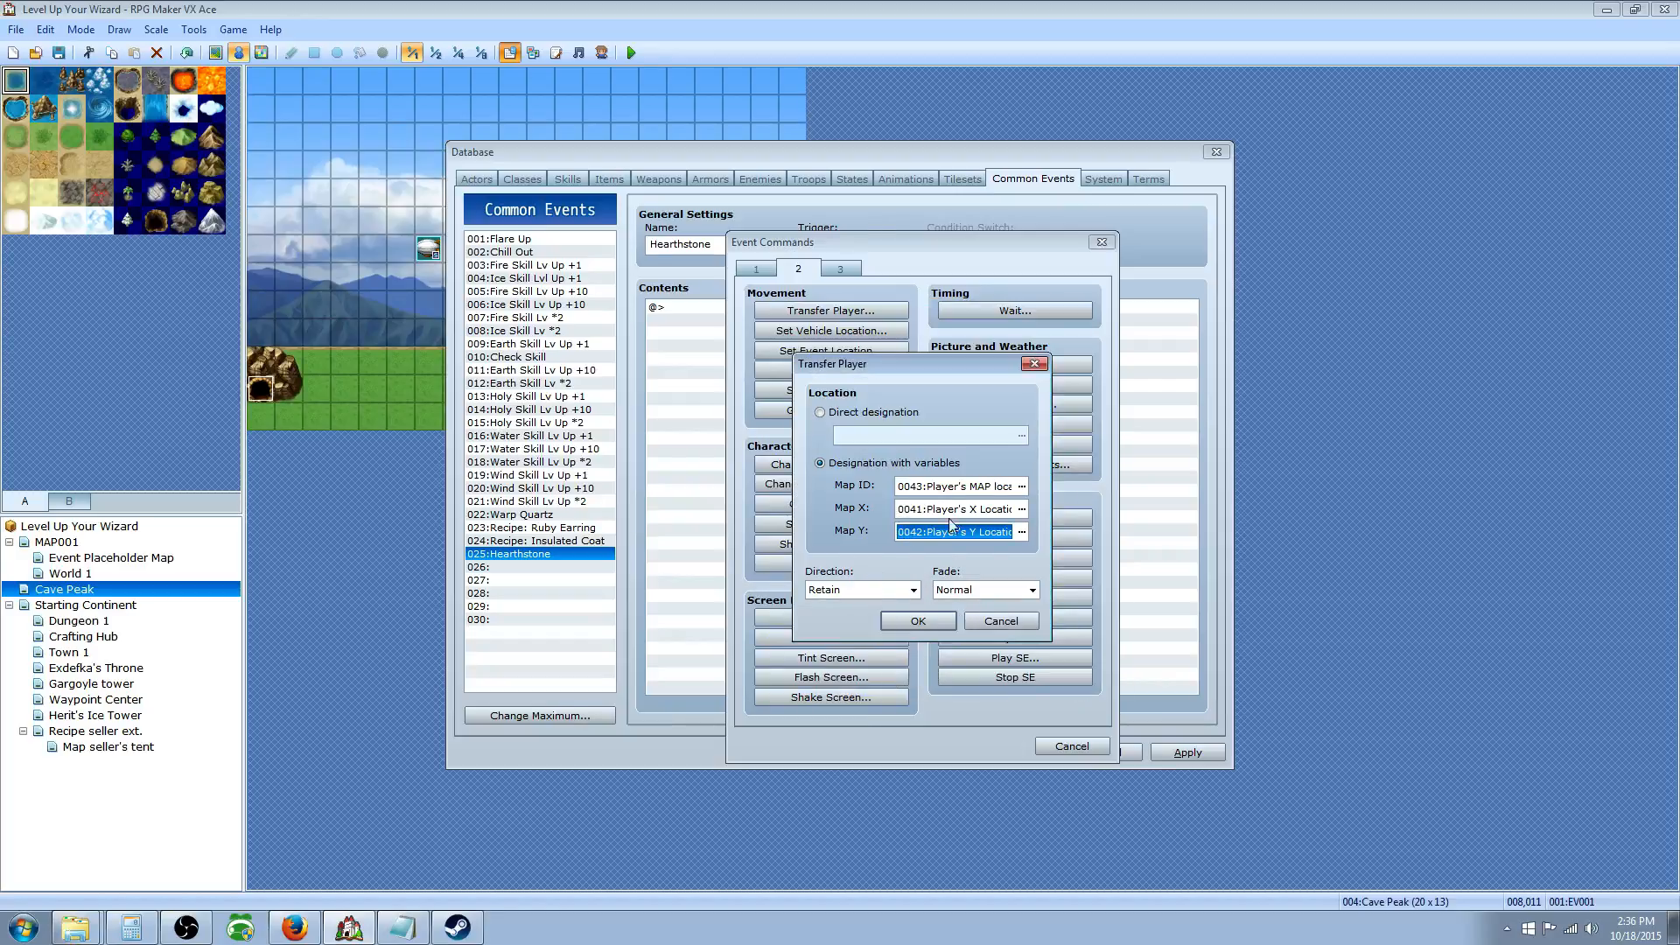
left_click(926, 619)
left_click(732, 310)
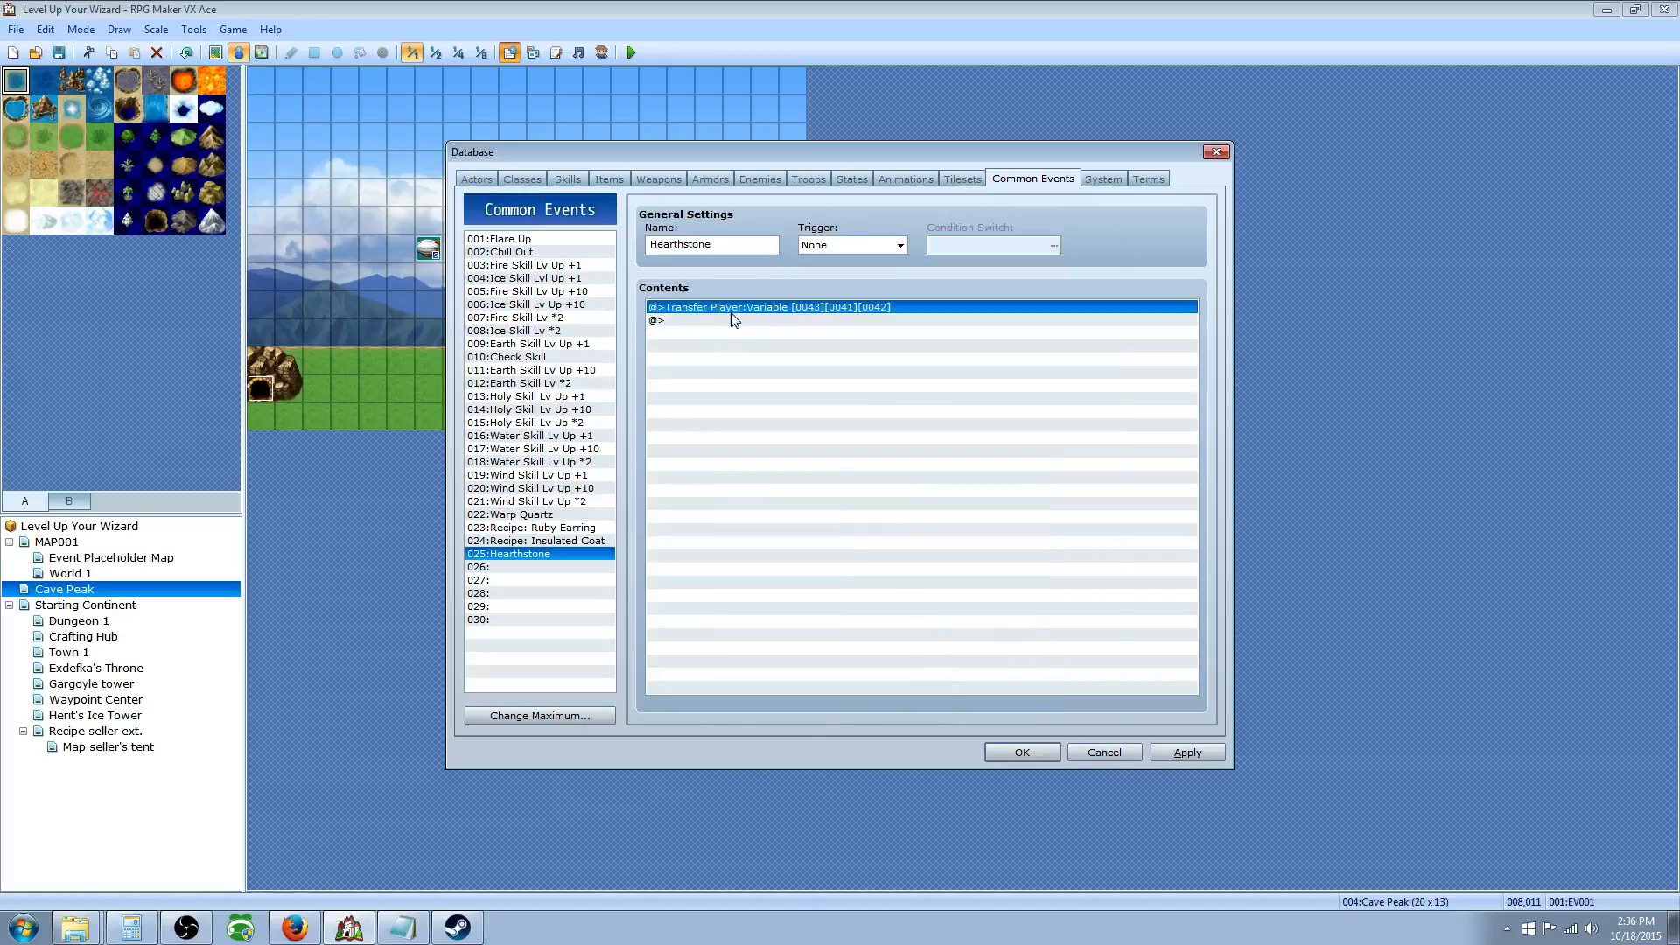
Step: Insert a Show Animation command on the player beside the transfer
left_click(698, 324)
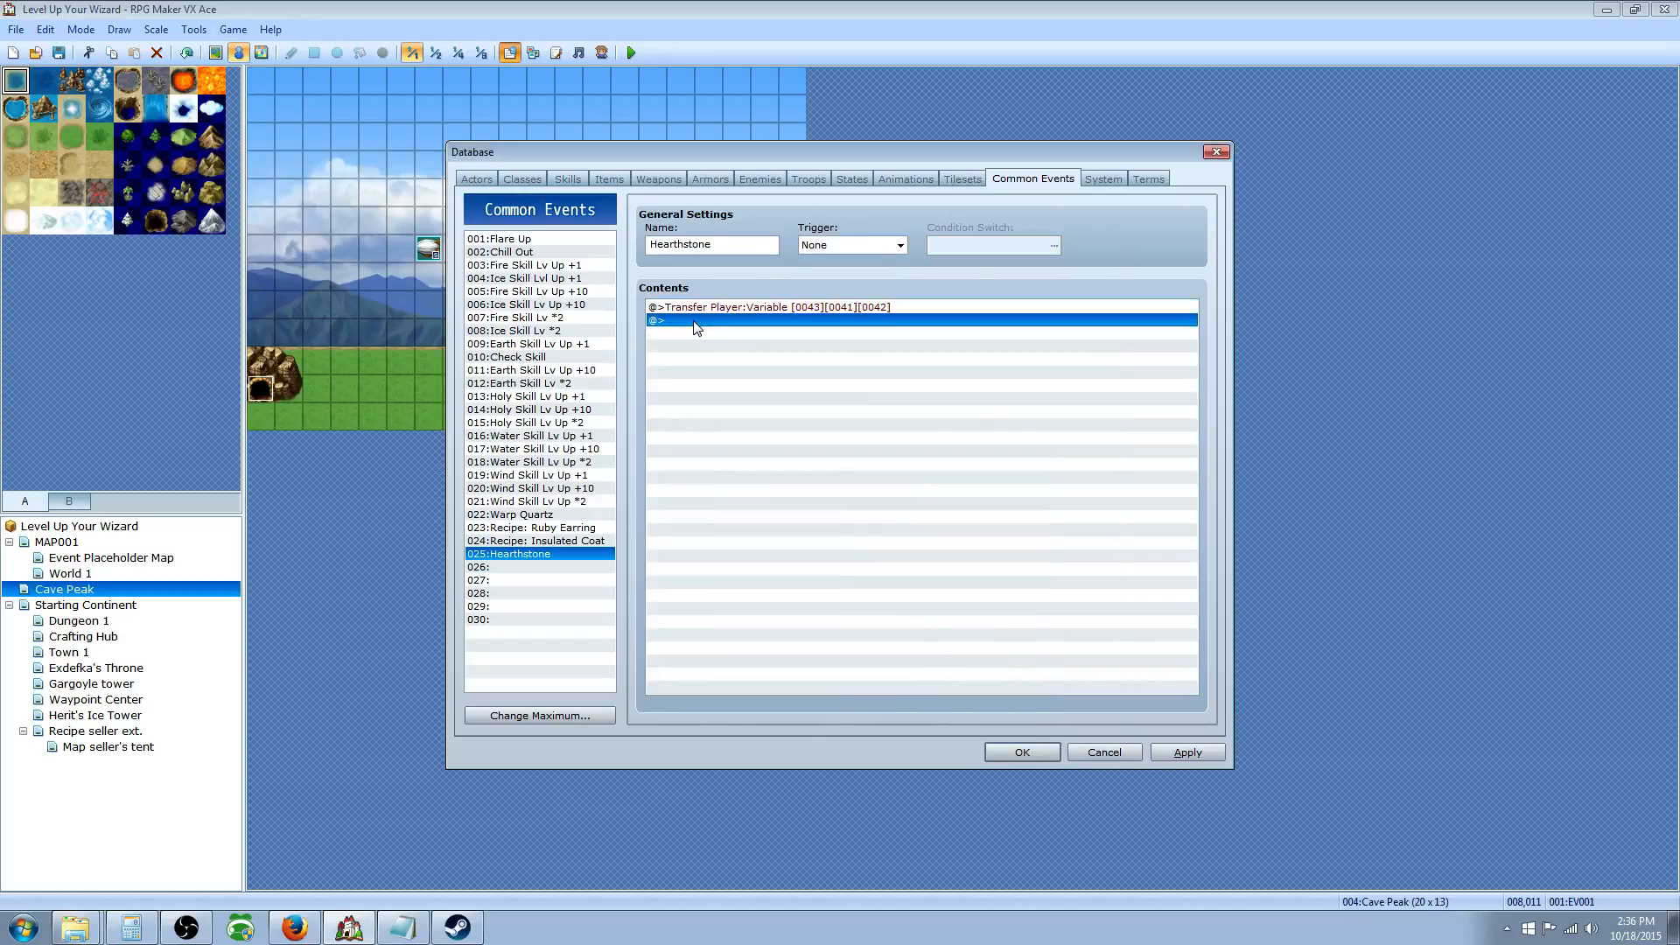
left_click(705, 311)
right_click(706, 309)
left_click(761, 323)
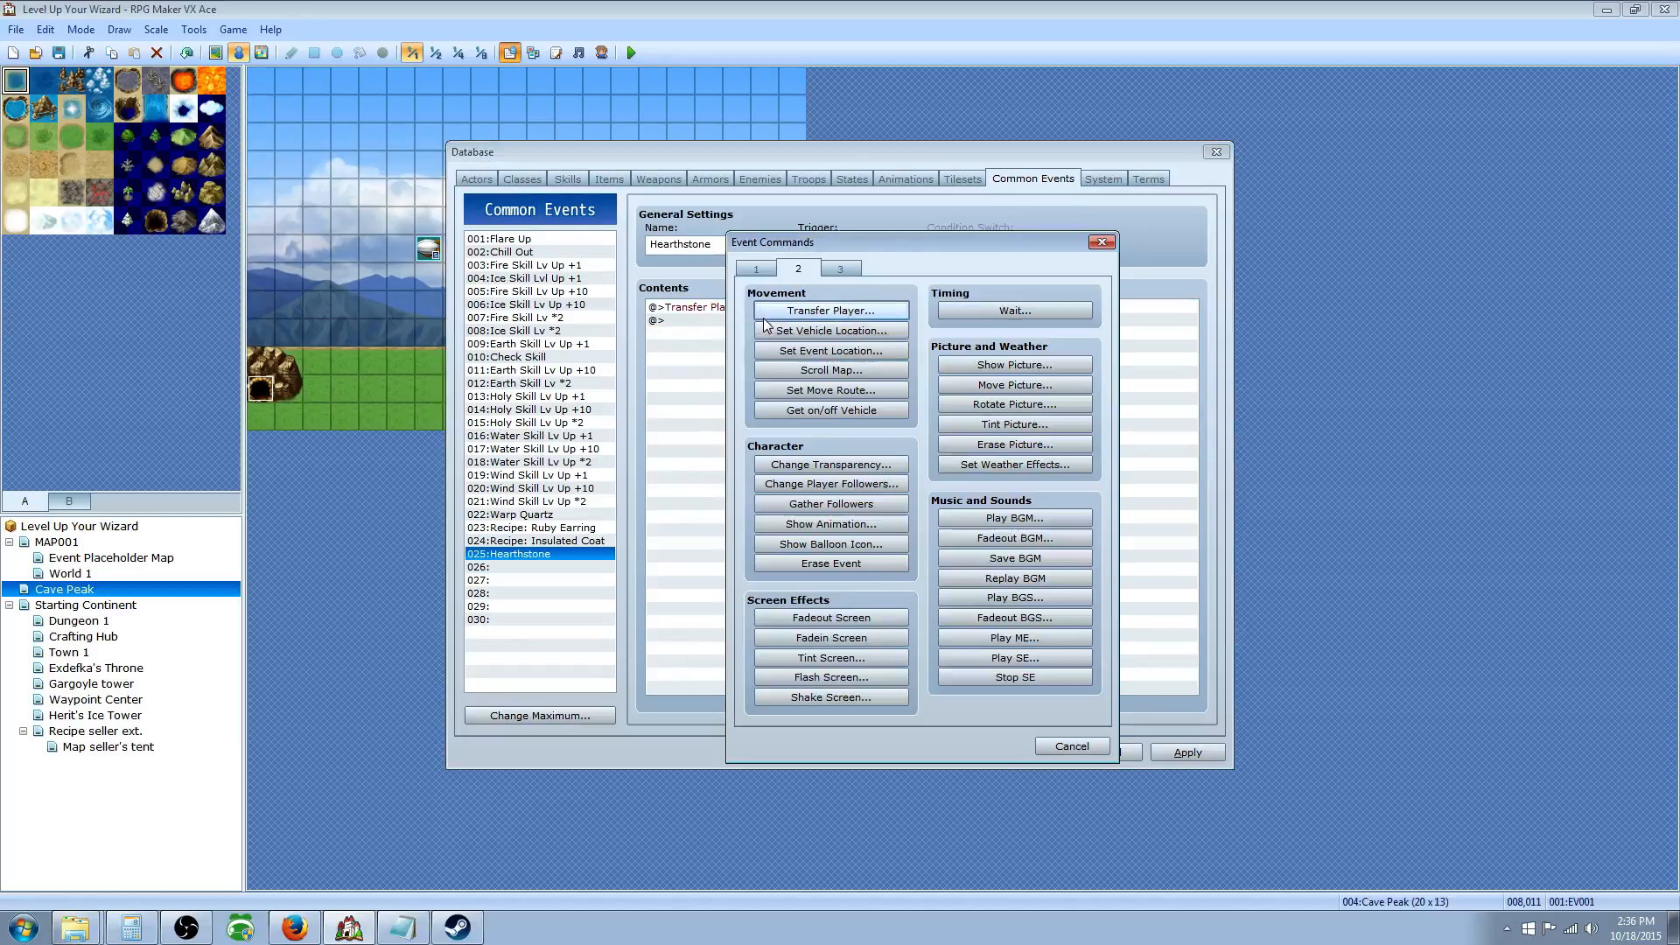
left_click(831, 523)
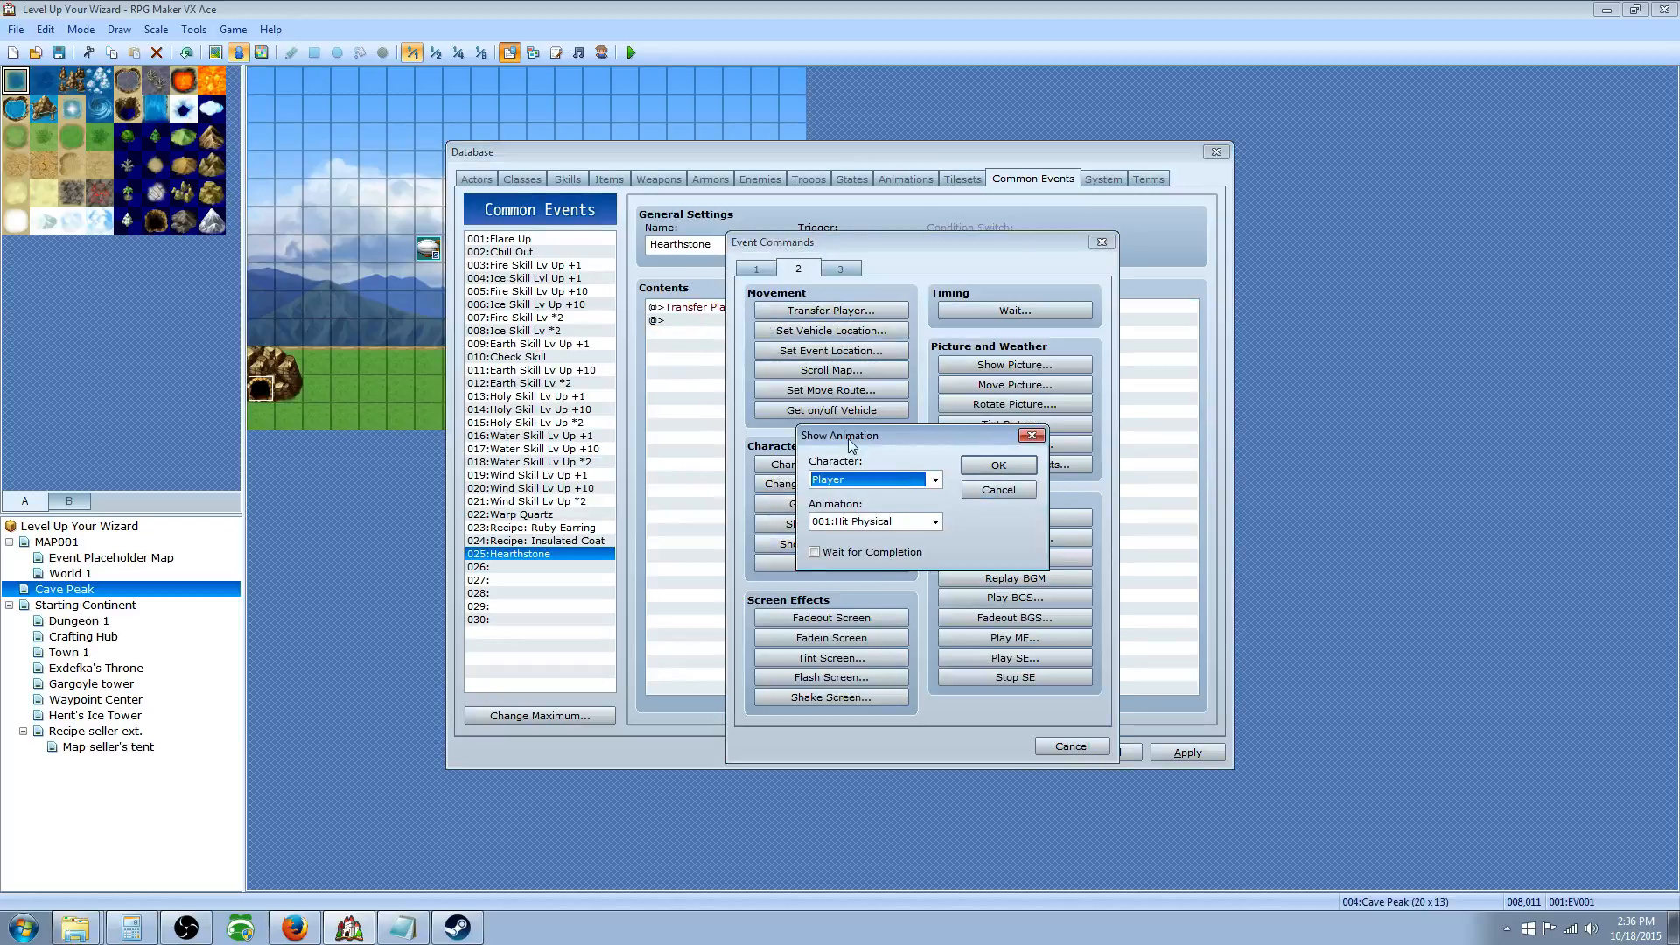
left_click_drag(851, 445, 907, 419)
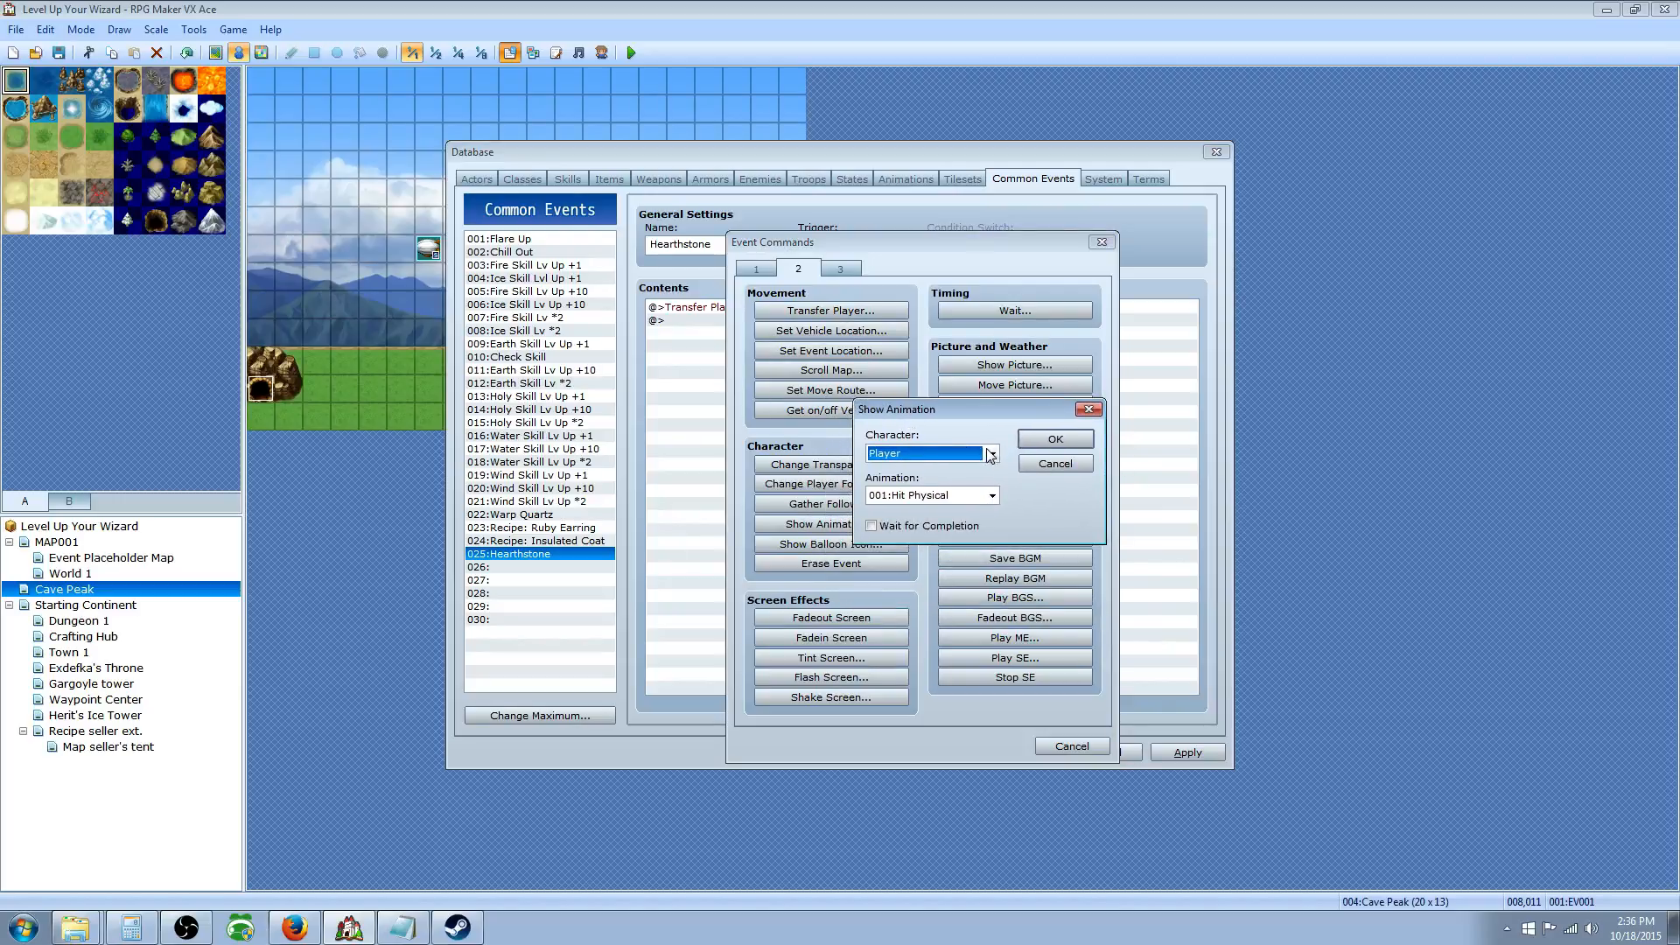
Step: Play animation 033:Flash with Wait for Completion ticked
left_click(989, 496)
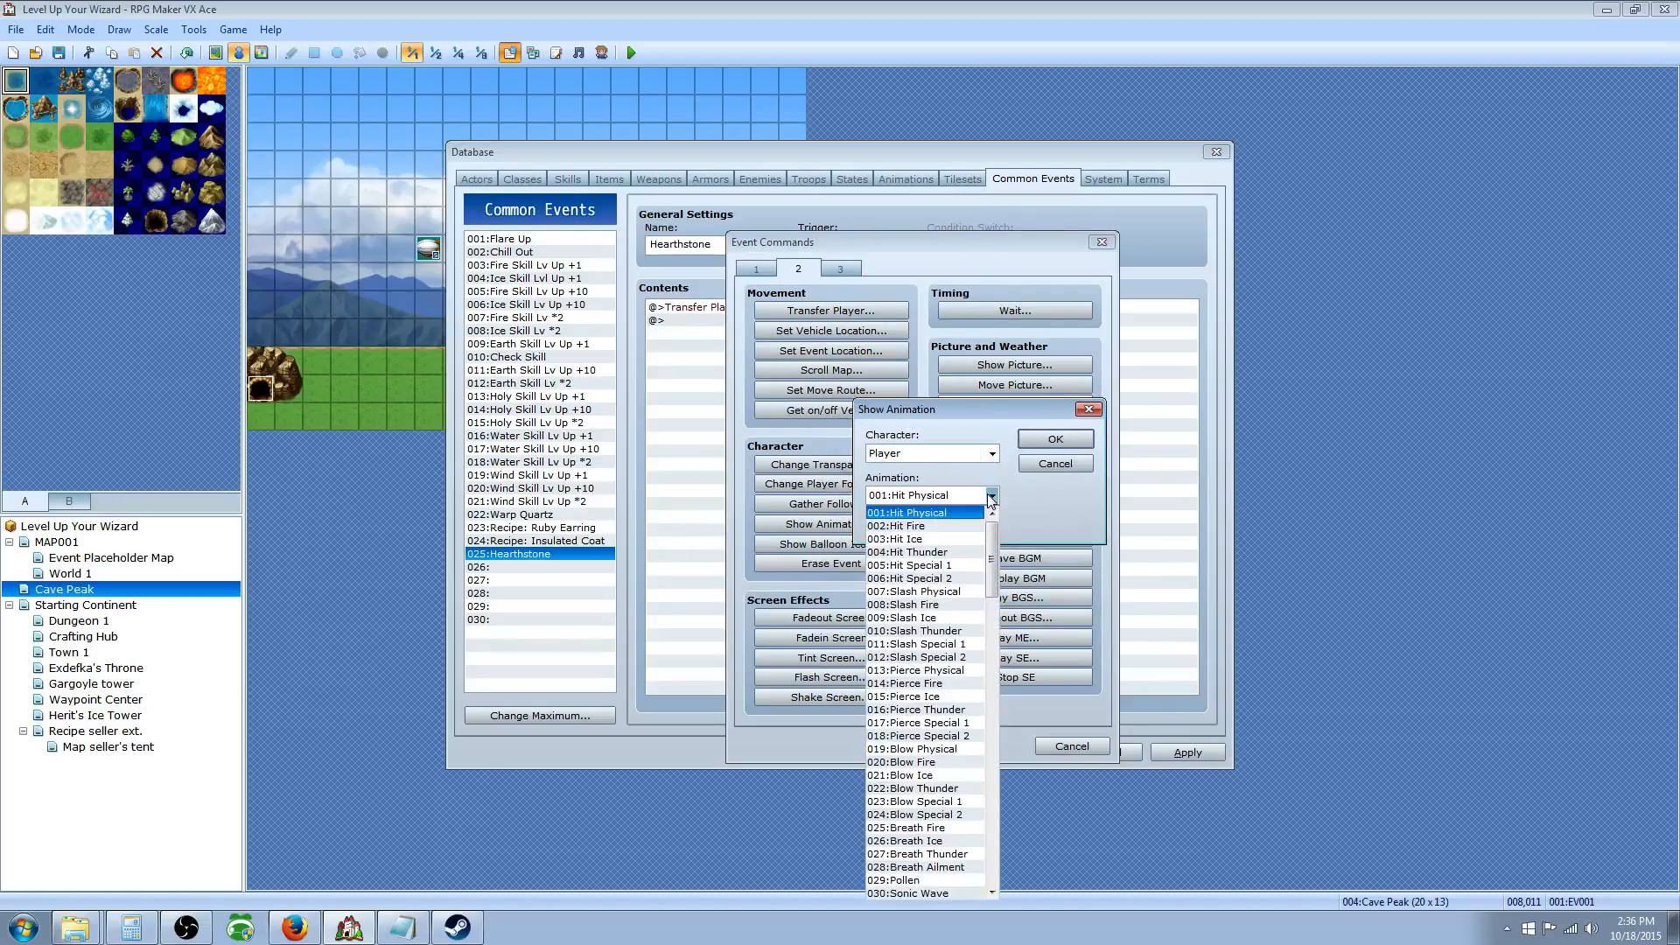
left_click(989, 495)
left_click(989, 496)
left_click_drag(994, 556, 995, 634)
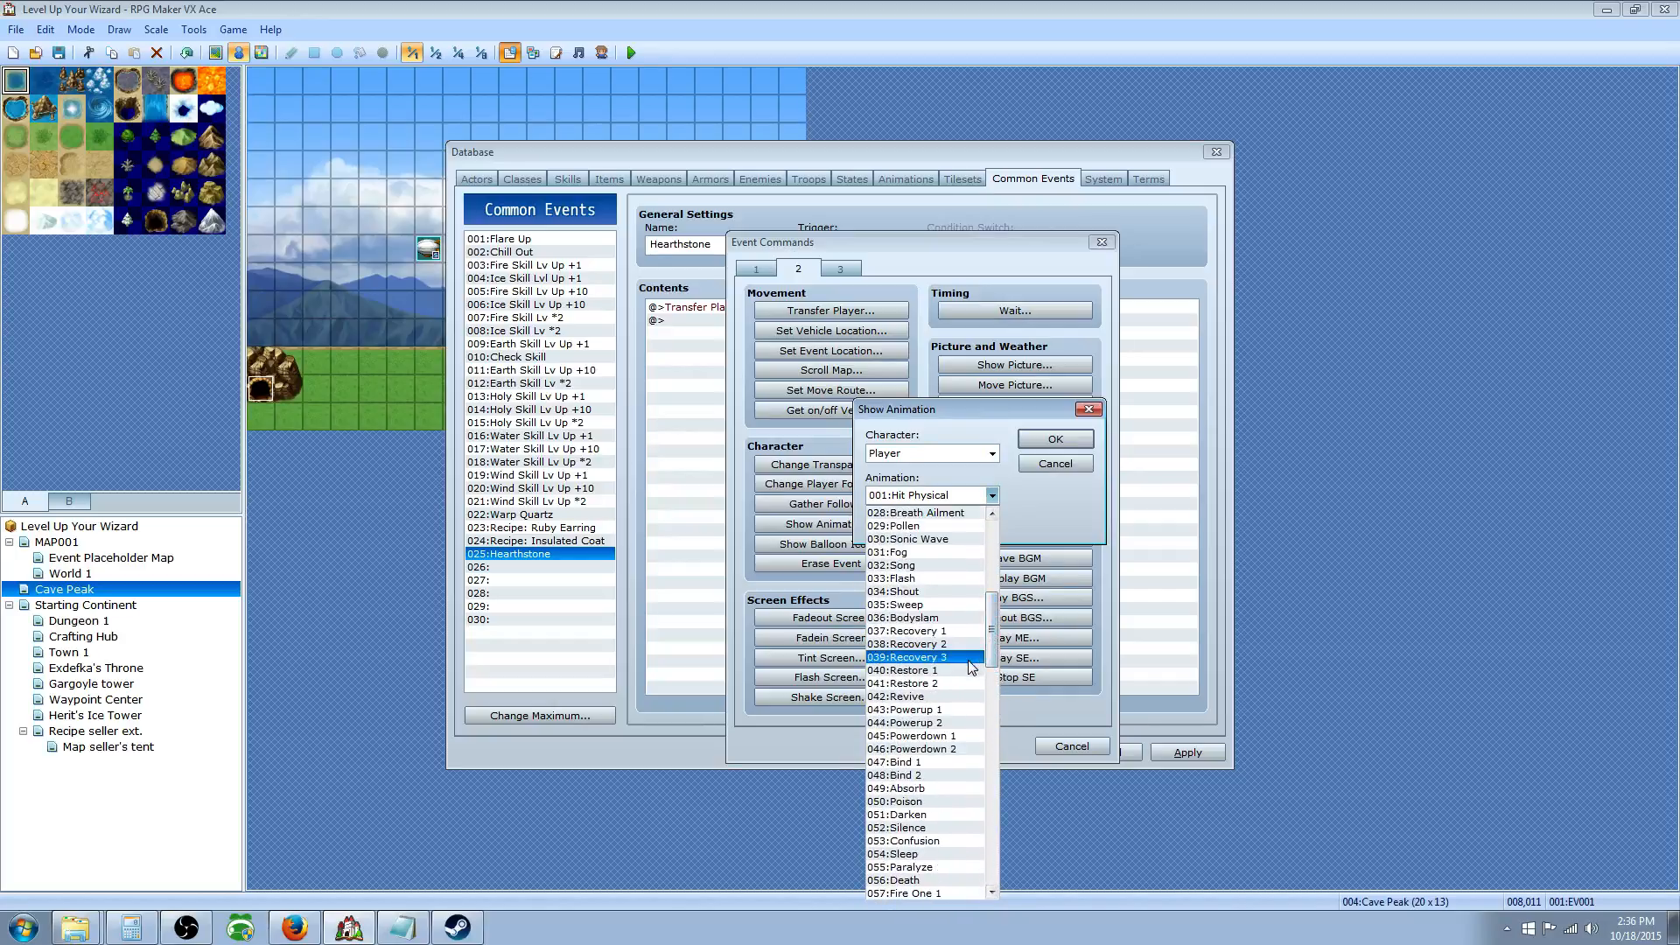
left_click_drag(993, 646, 996, 690)
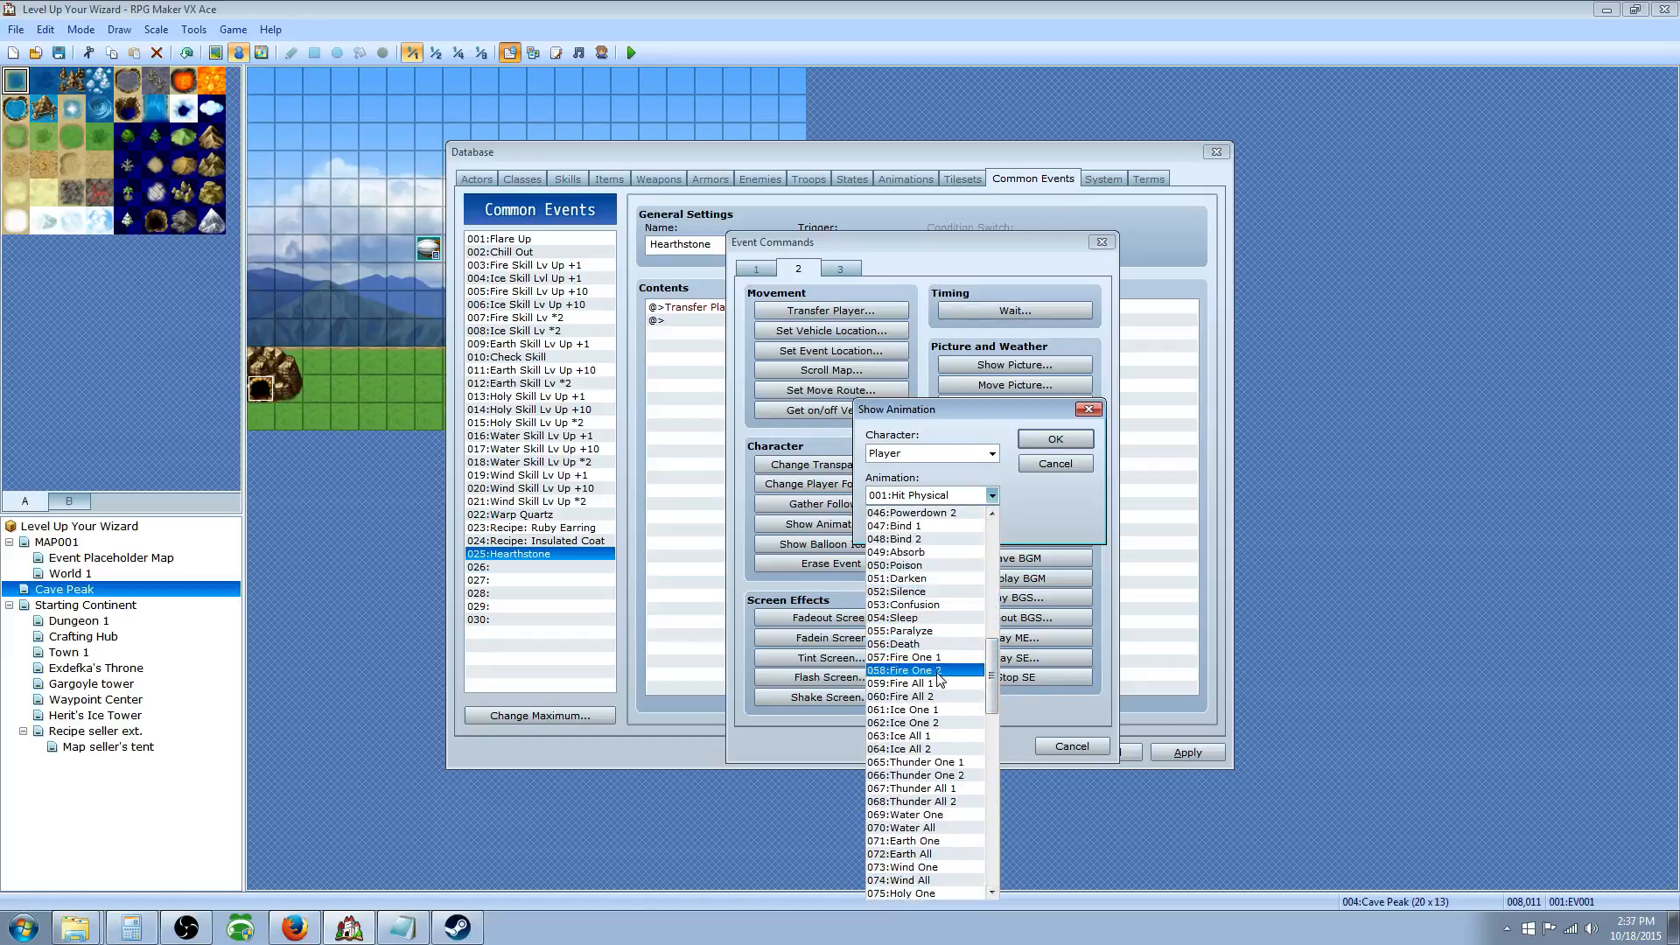
scroll(945, 657, "down", 2)
scroll(945, 674, "down", 1)
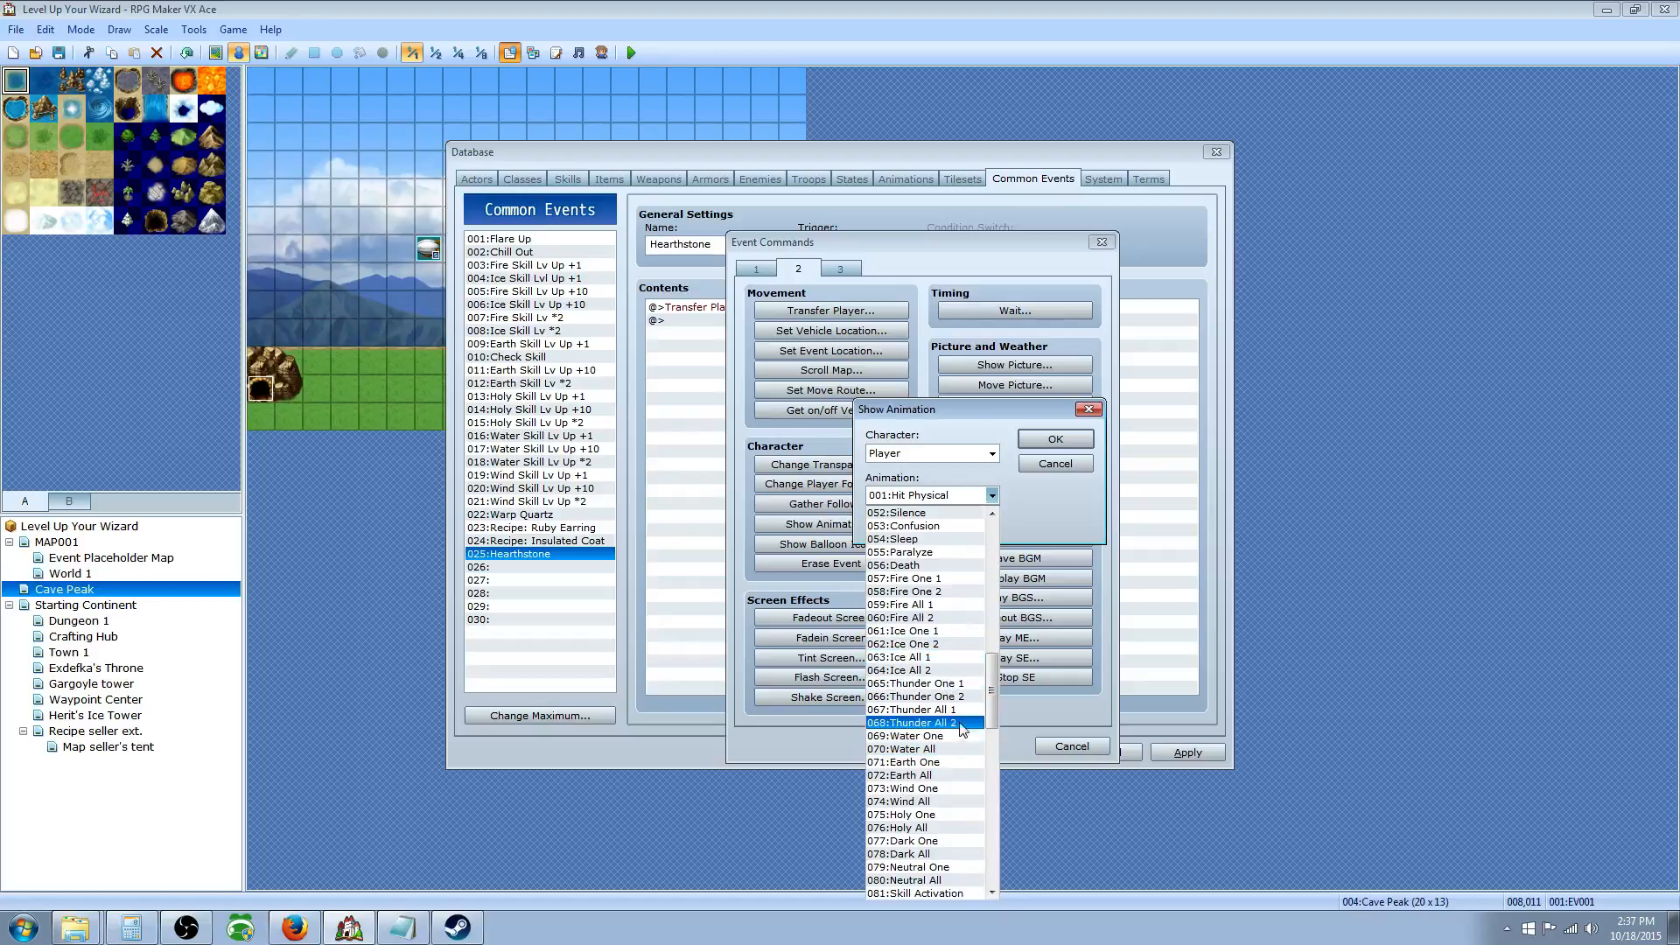
left_click_drag(994, 694, 989, 550)
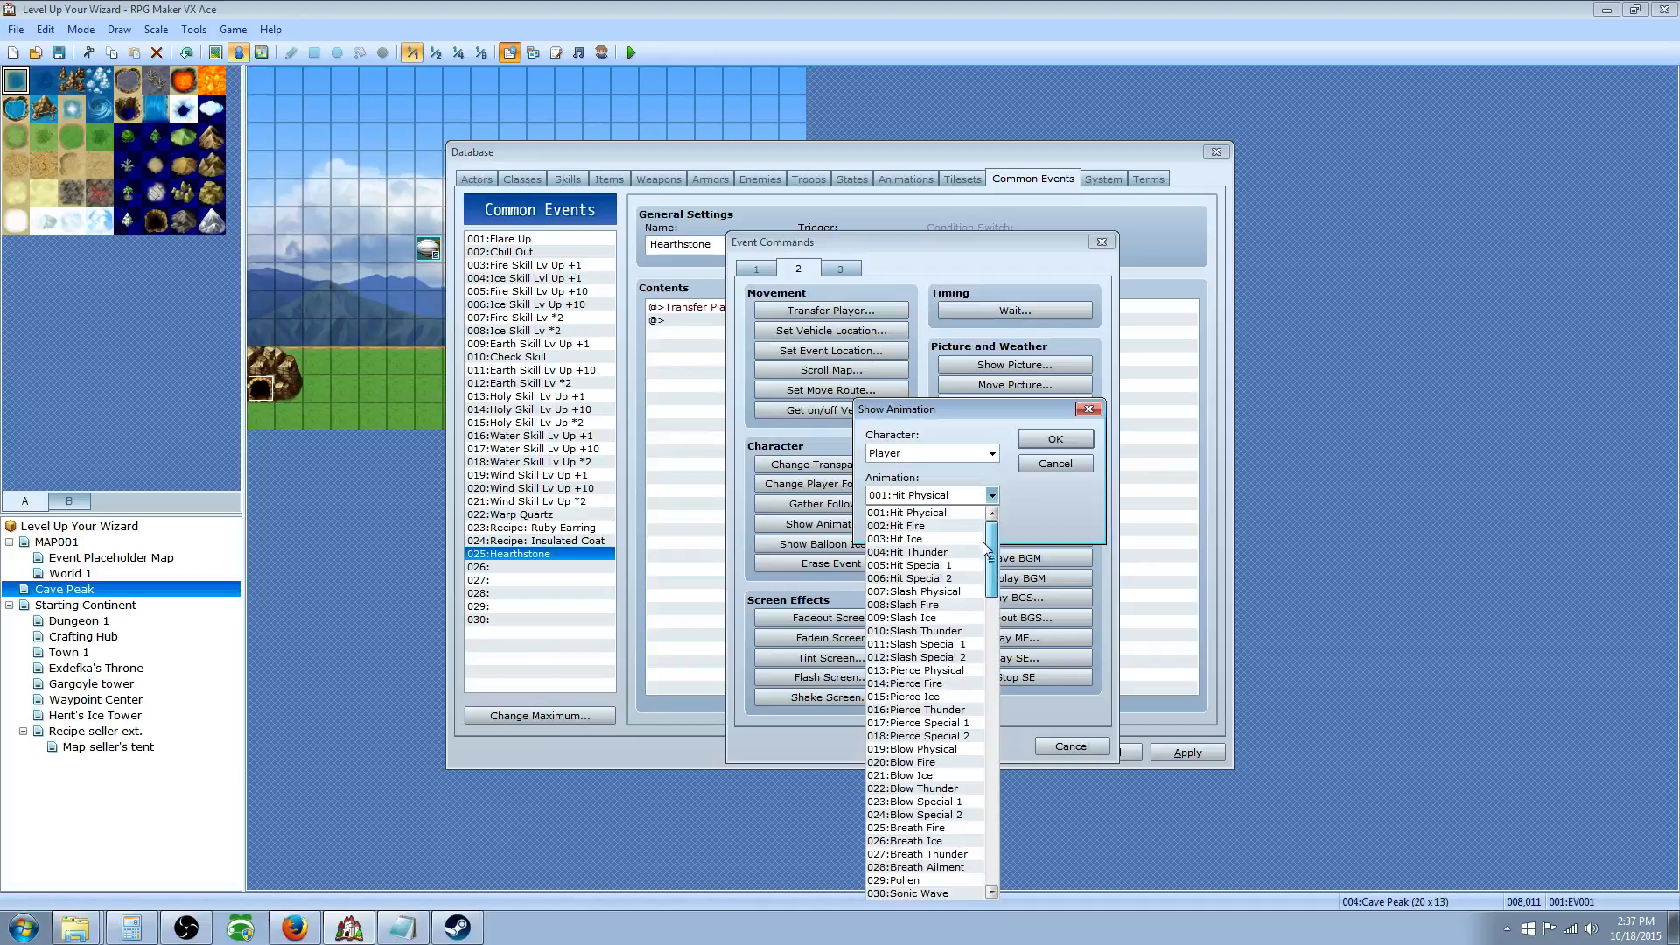
scroll(927, 666, "down", 2)
scroll(924, 700, "down", 4)
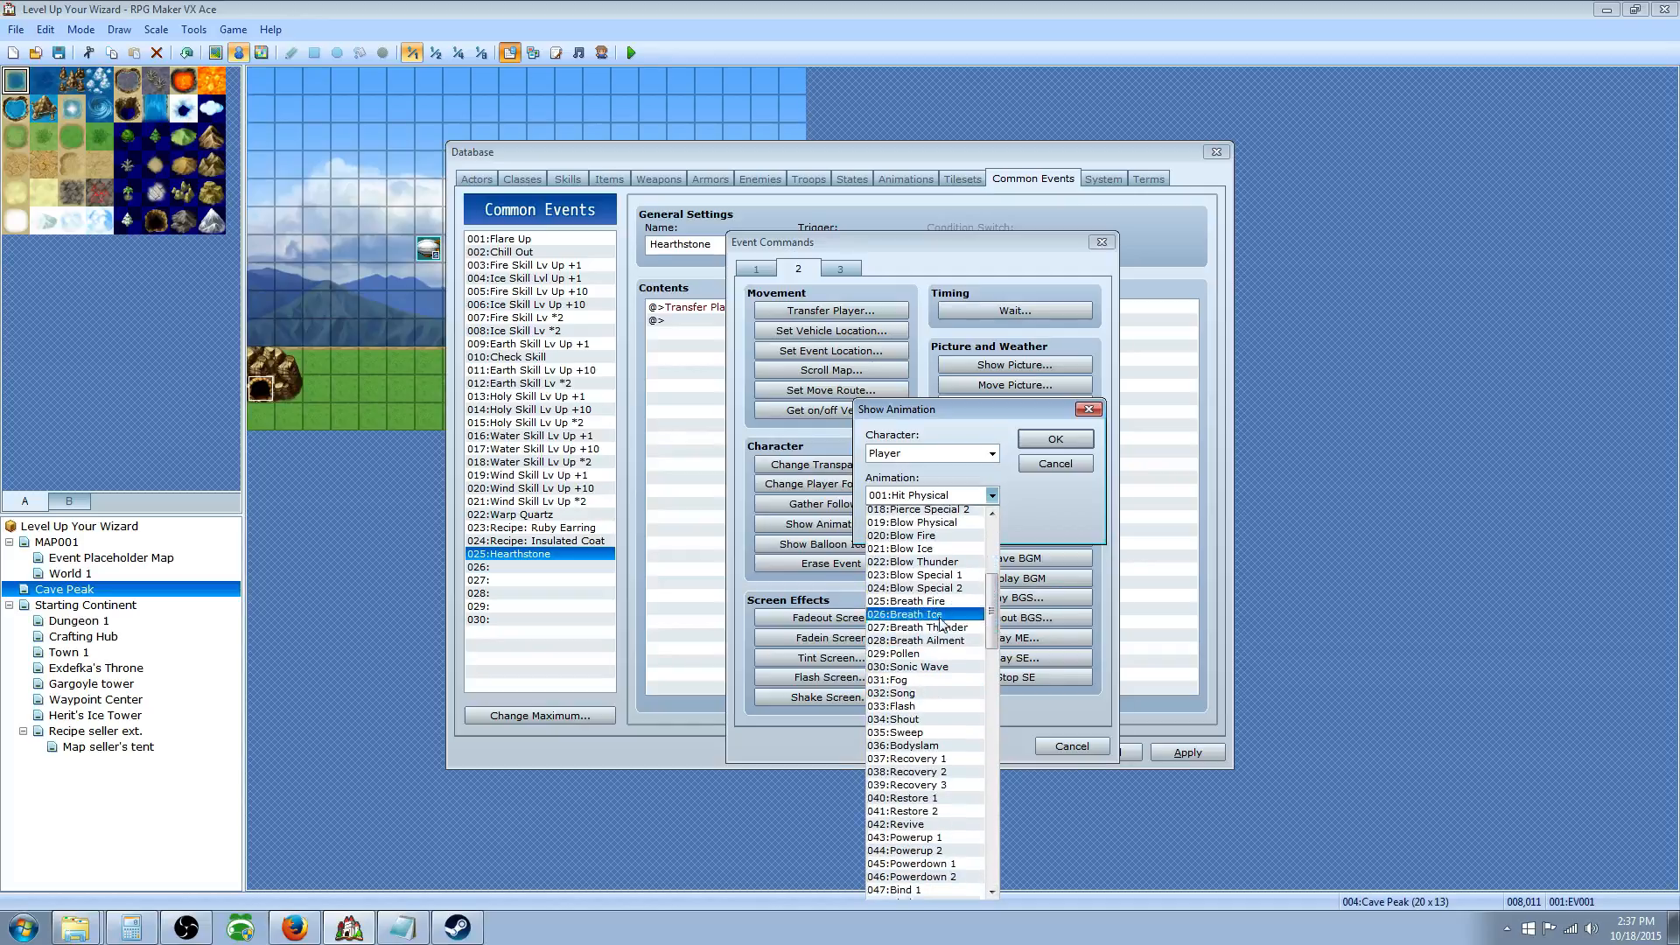
scroll(936, 624, "down", 3)
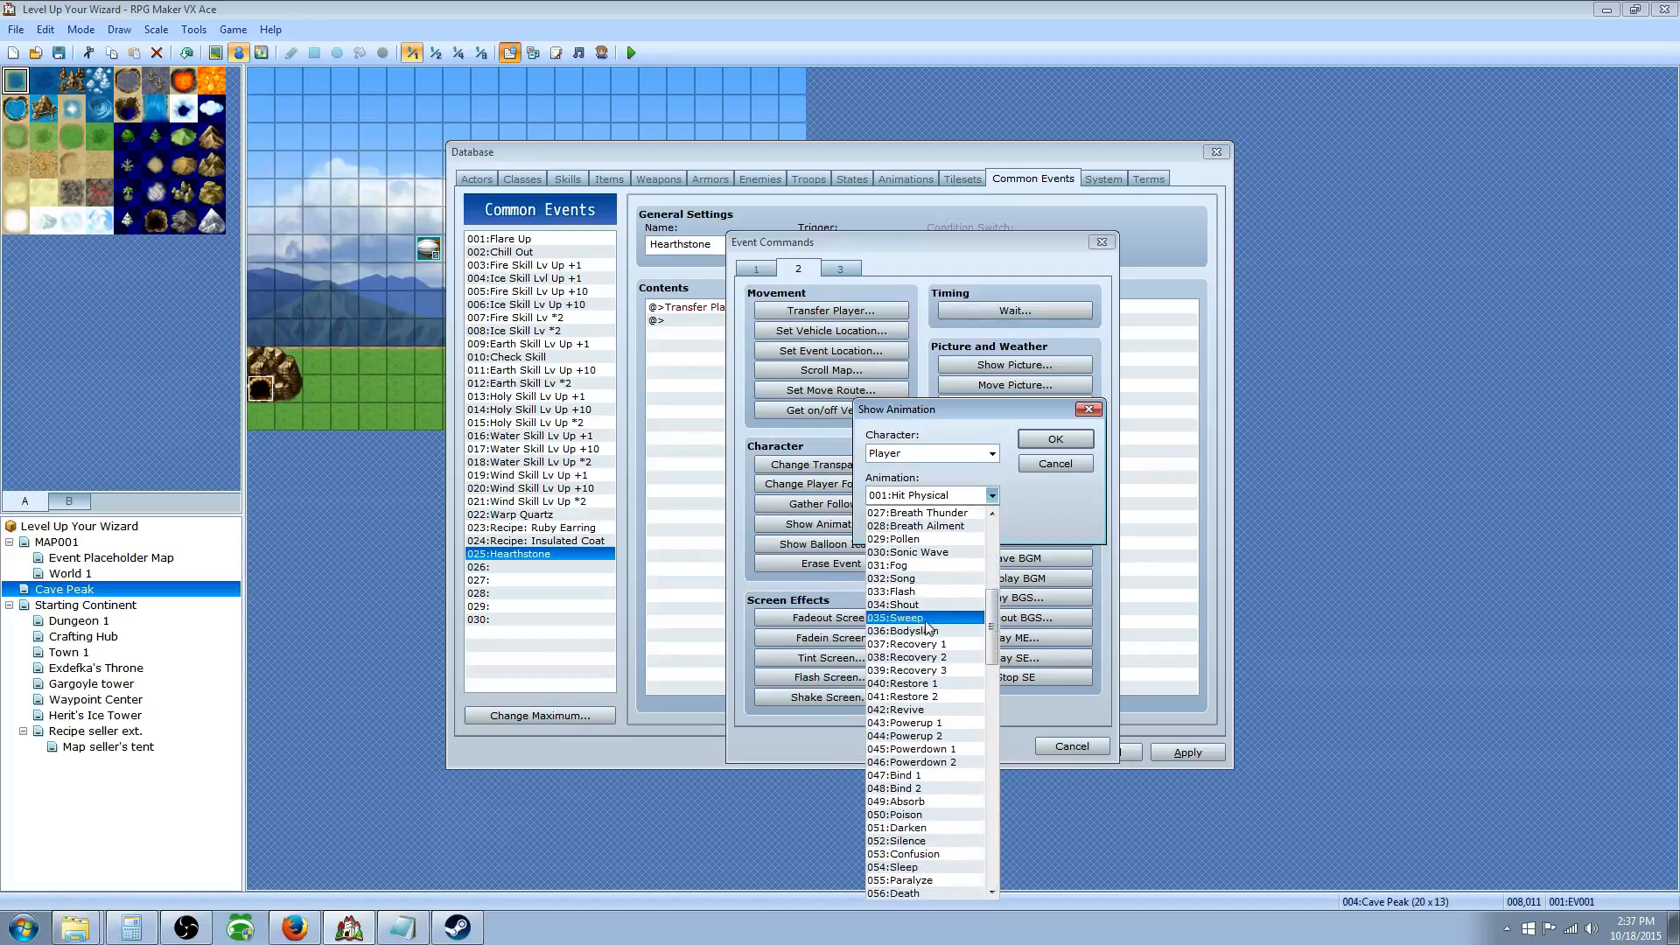
scroll(928, 613, "down", 1)
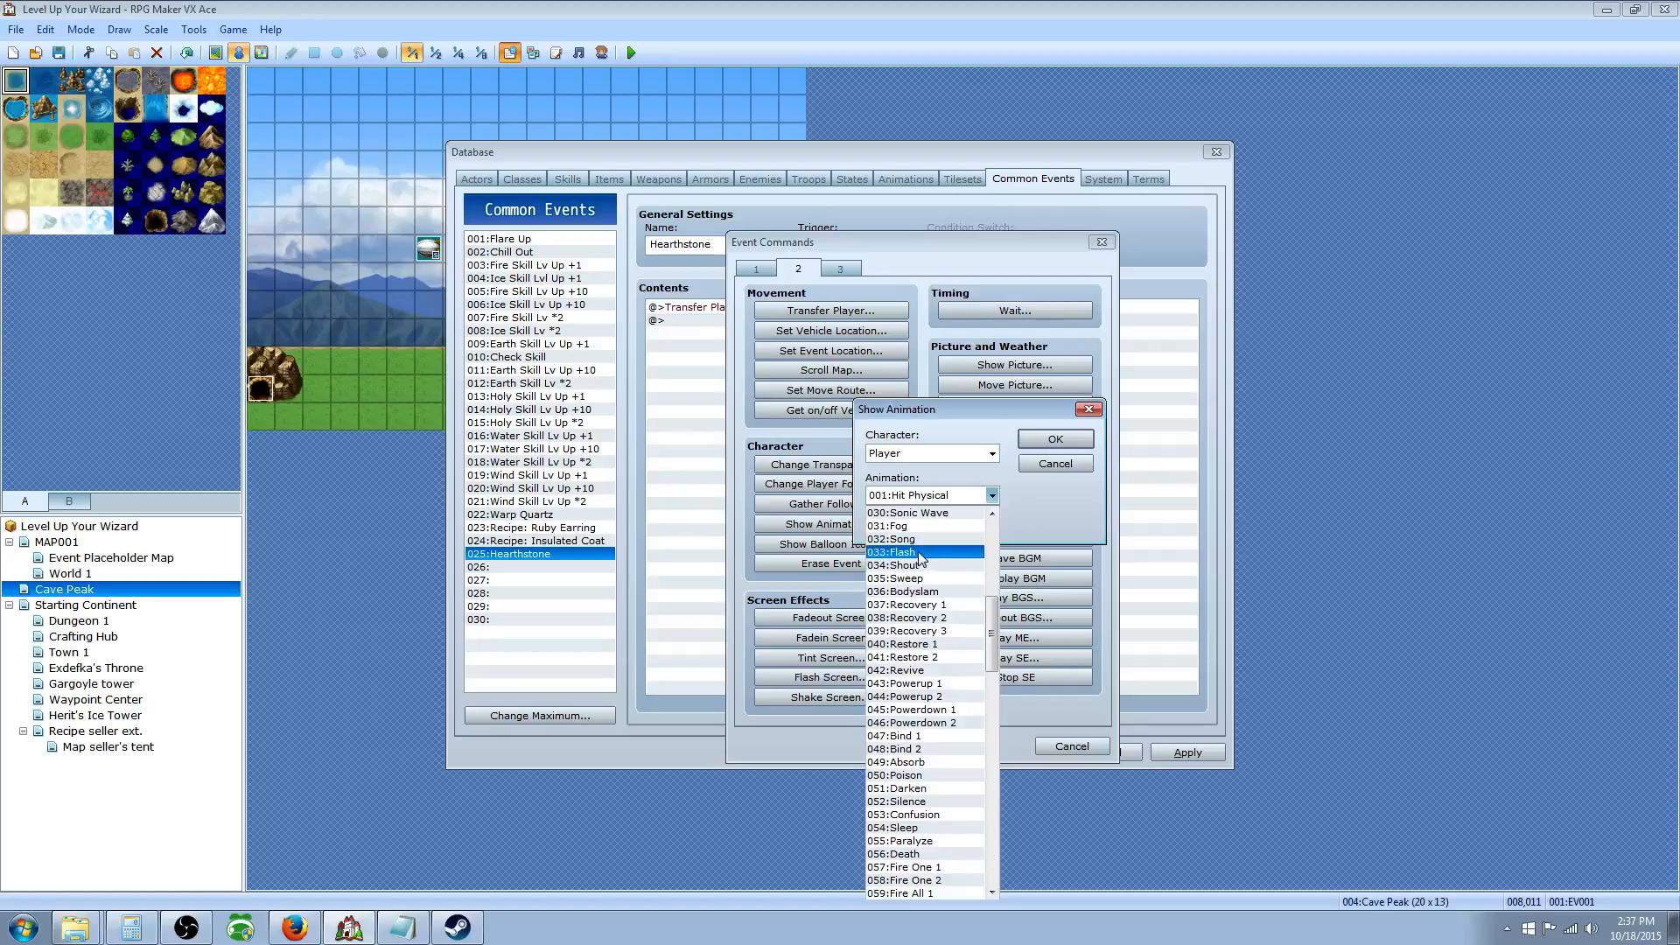
left_click(918, 553)
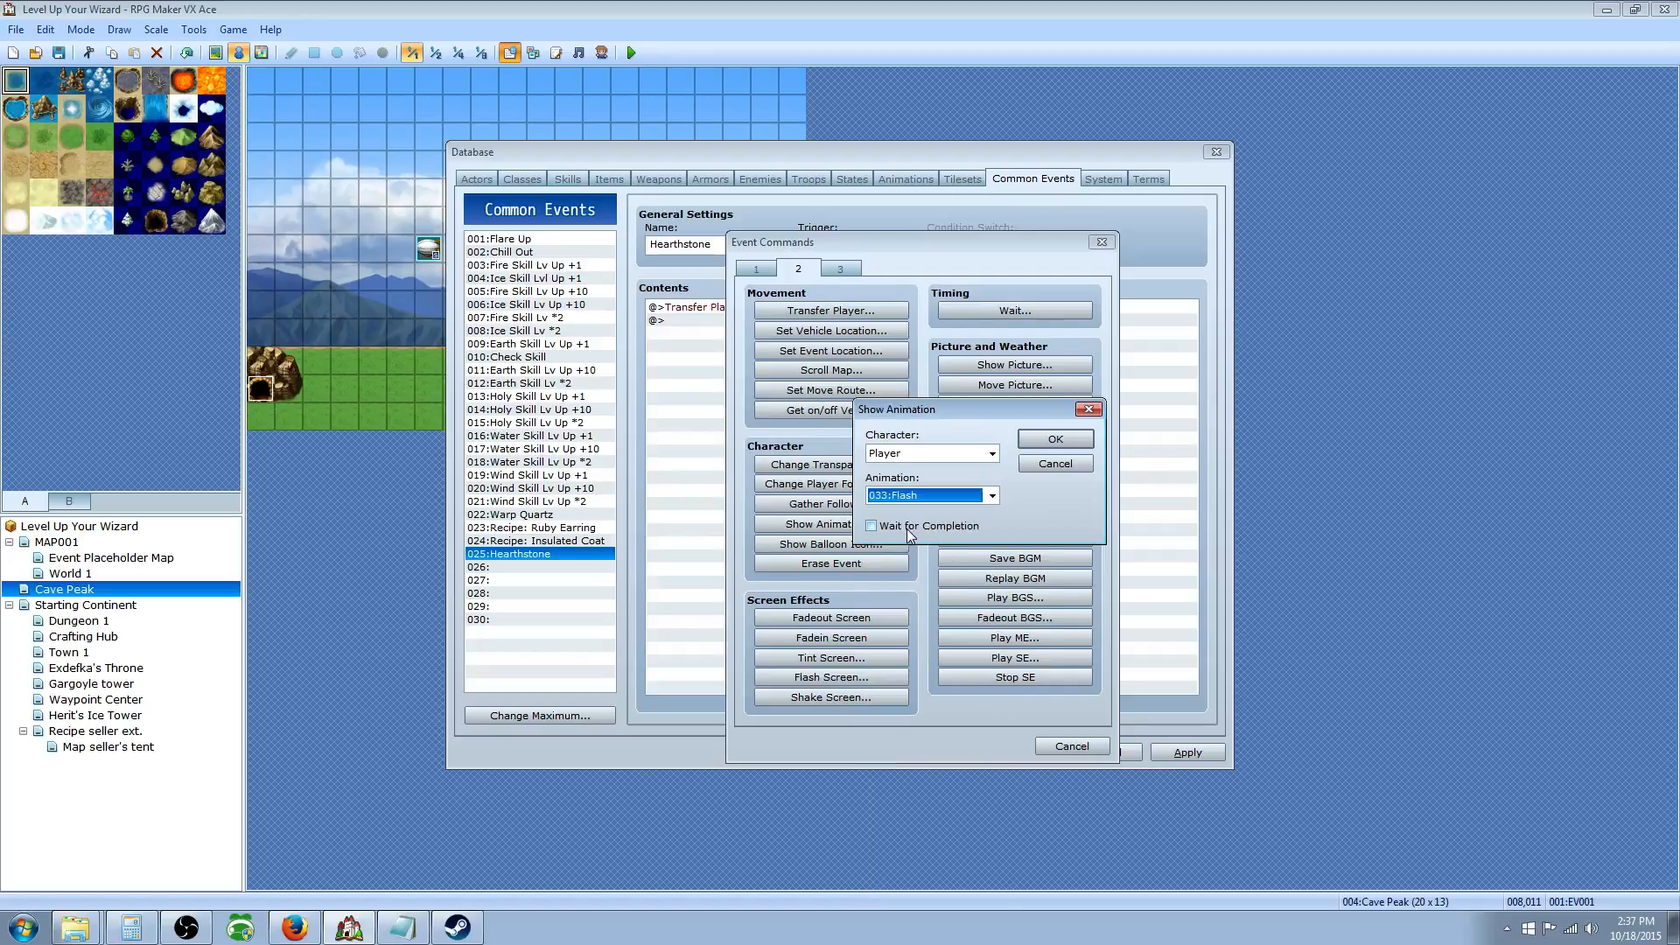
left_click(905, 528)
left_click(1056, 441)
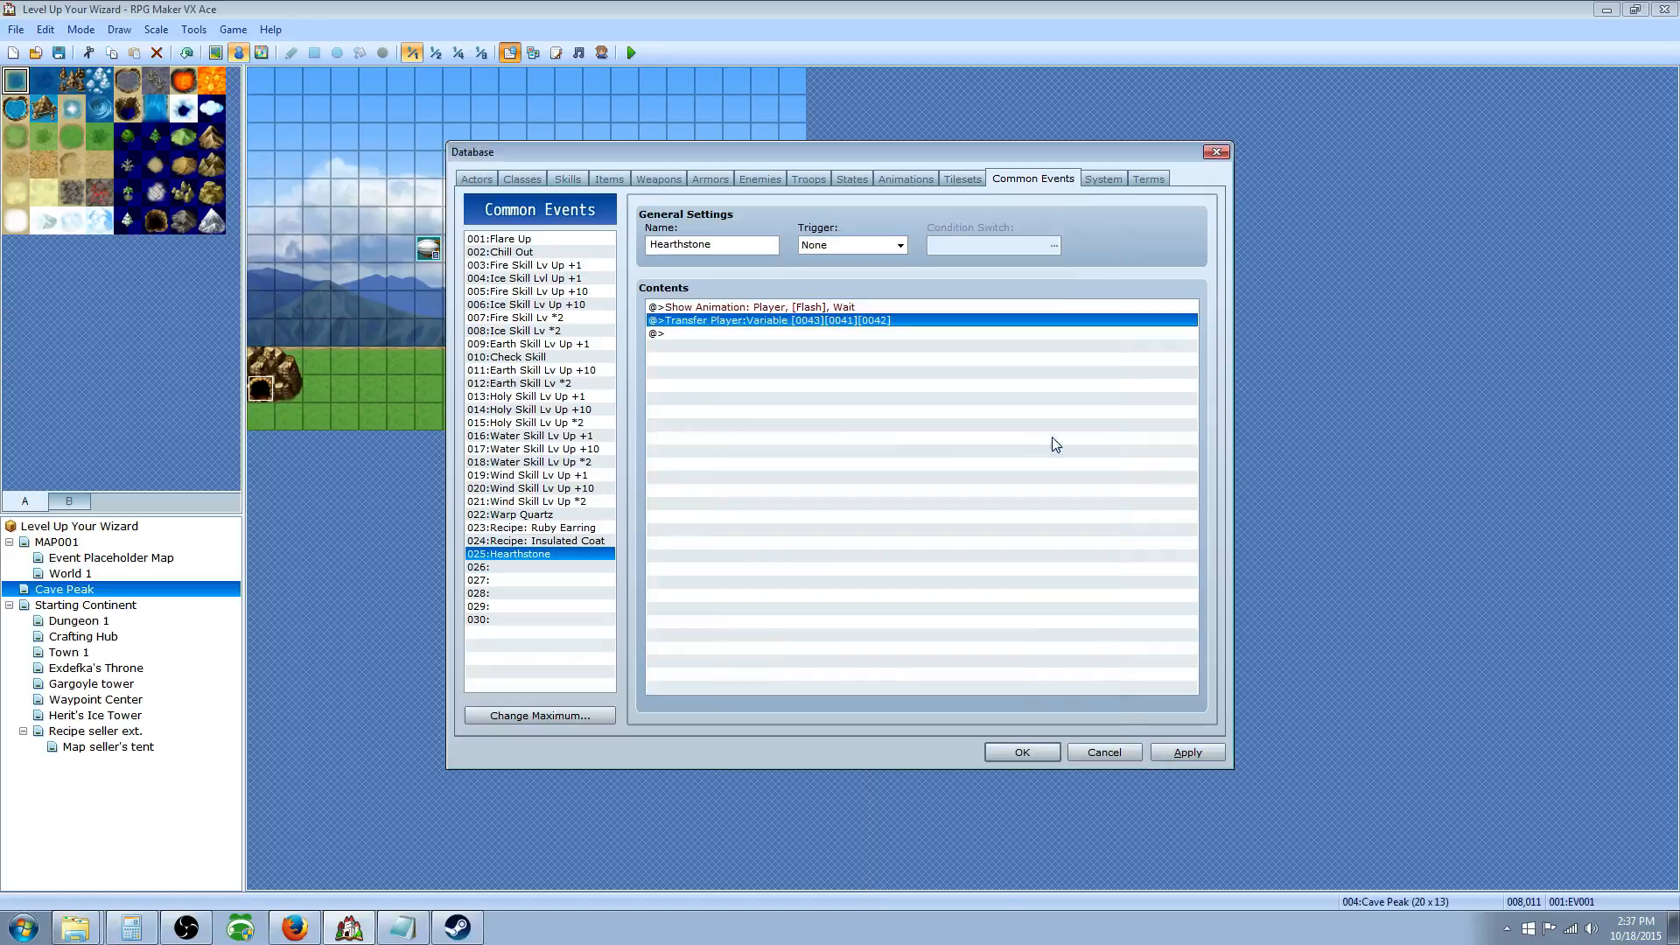
left_click(700, 333)
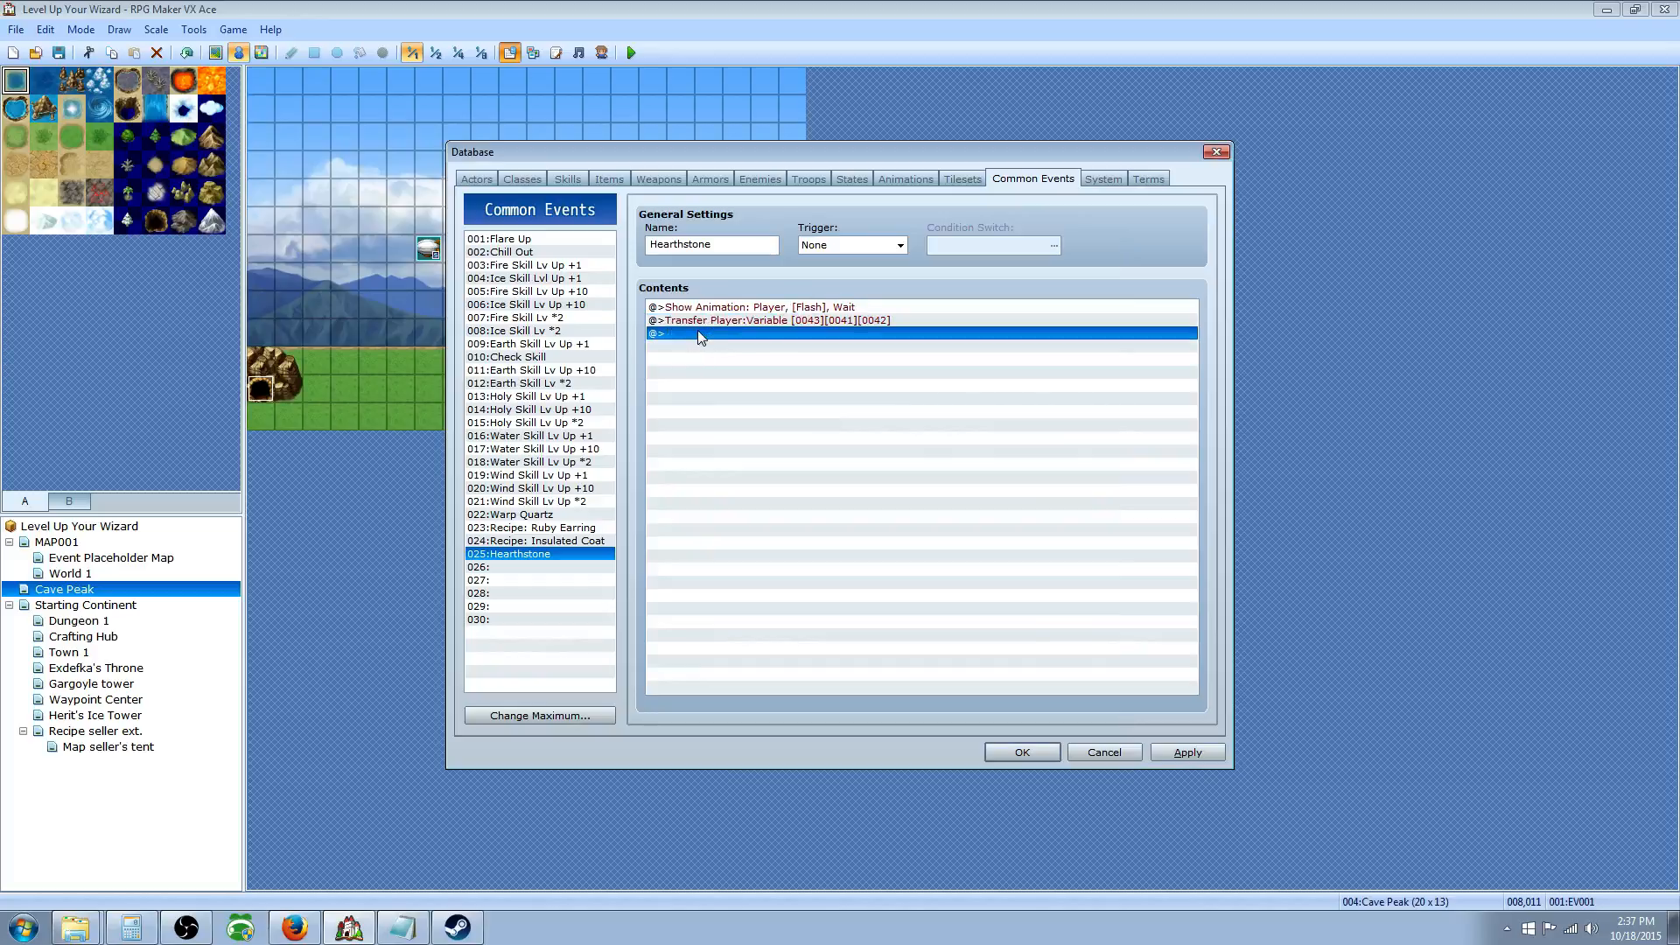
Step: Save the database and create a new event on a Cave Peak grass tile
left_click(1021, 751)
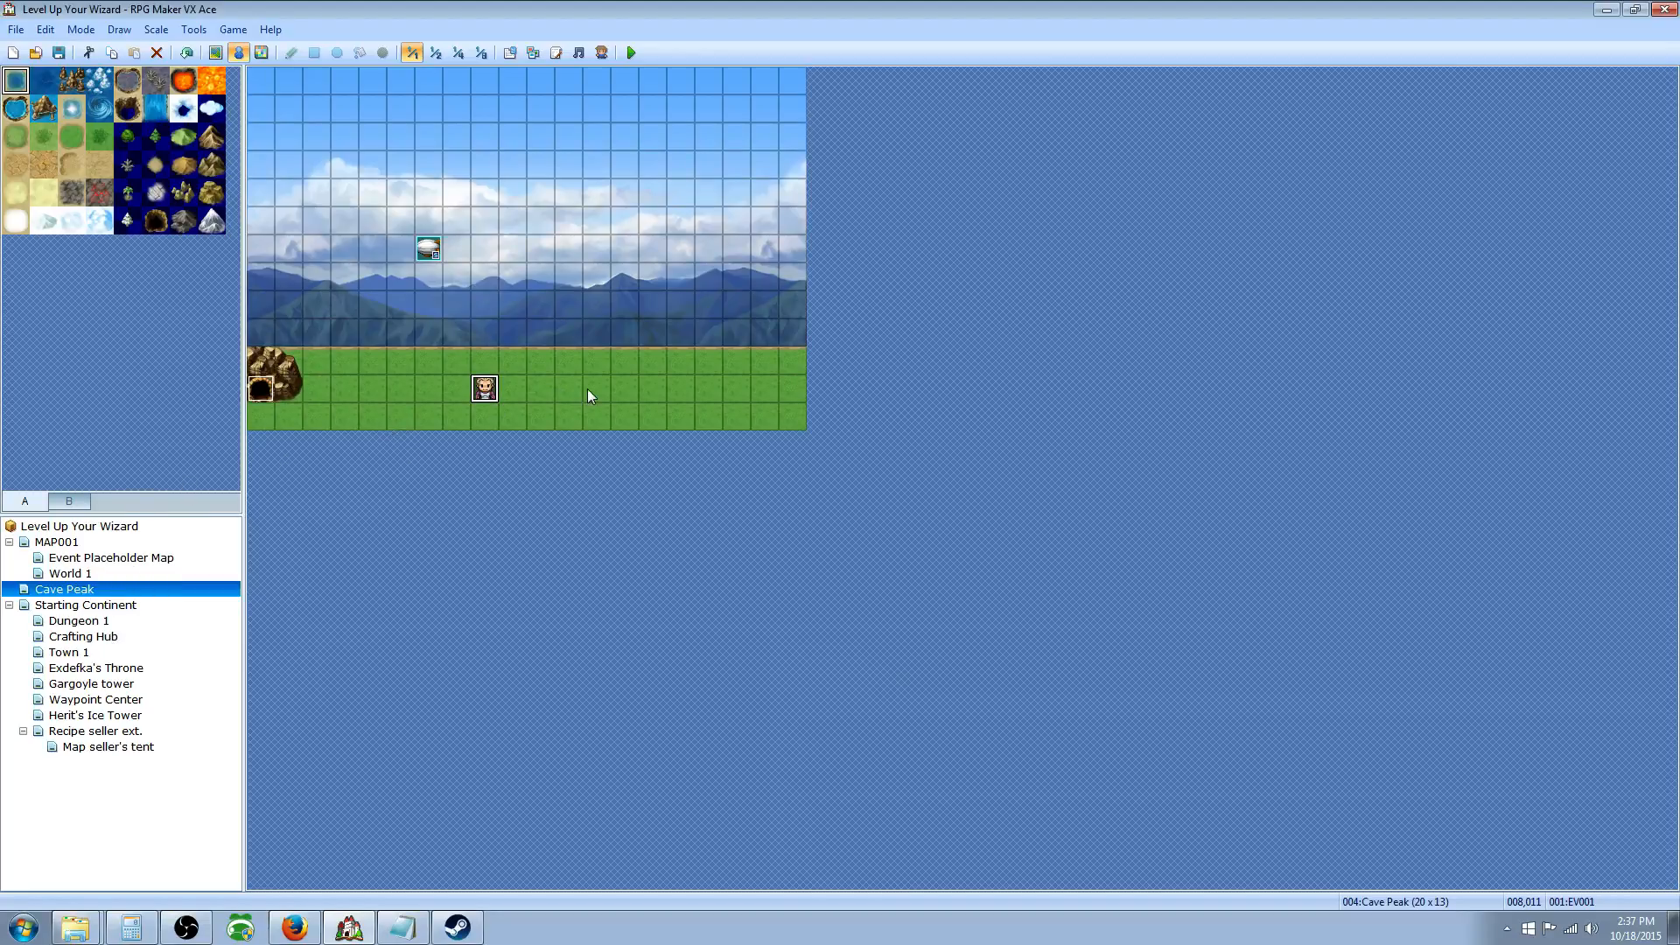
right_click(542, 365)
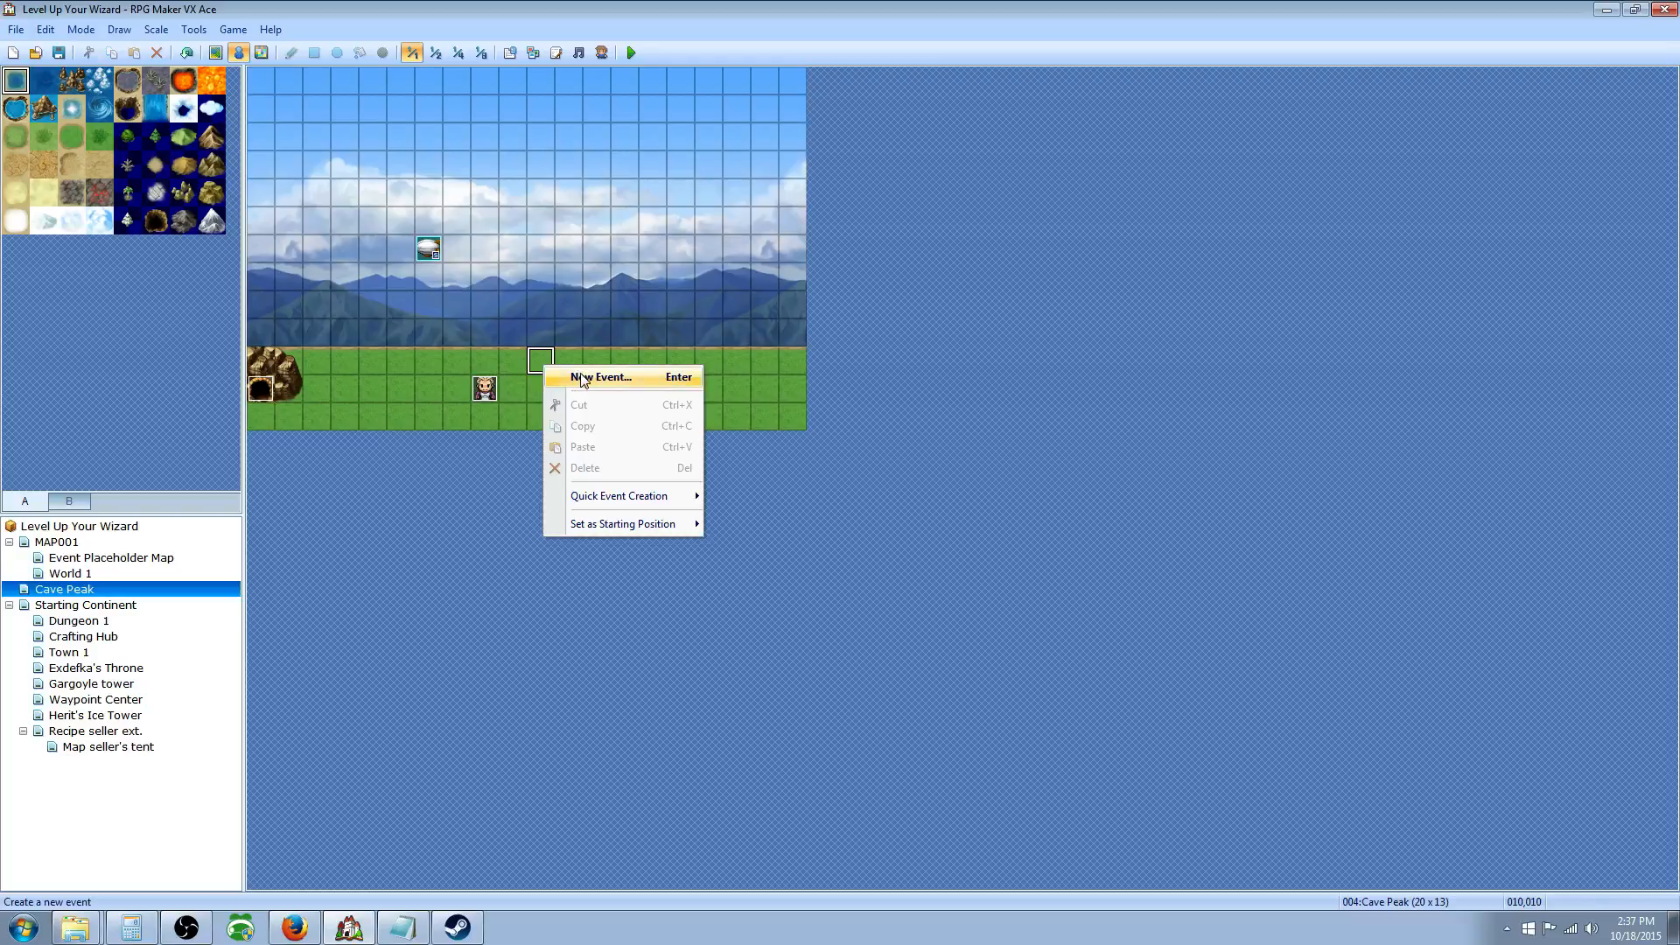
left_click(606, 382)
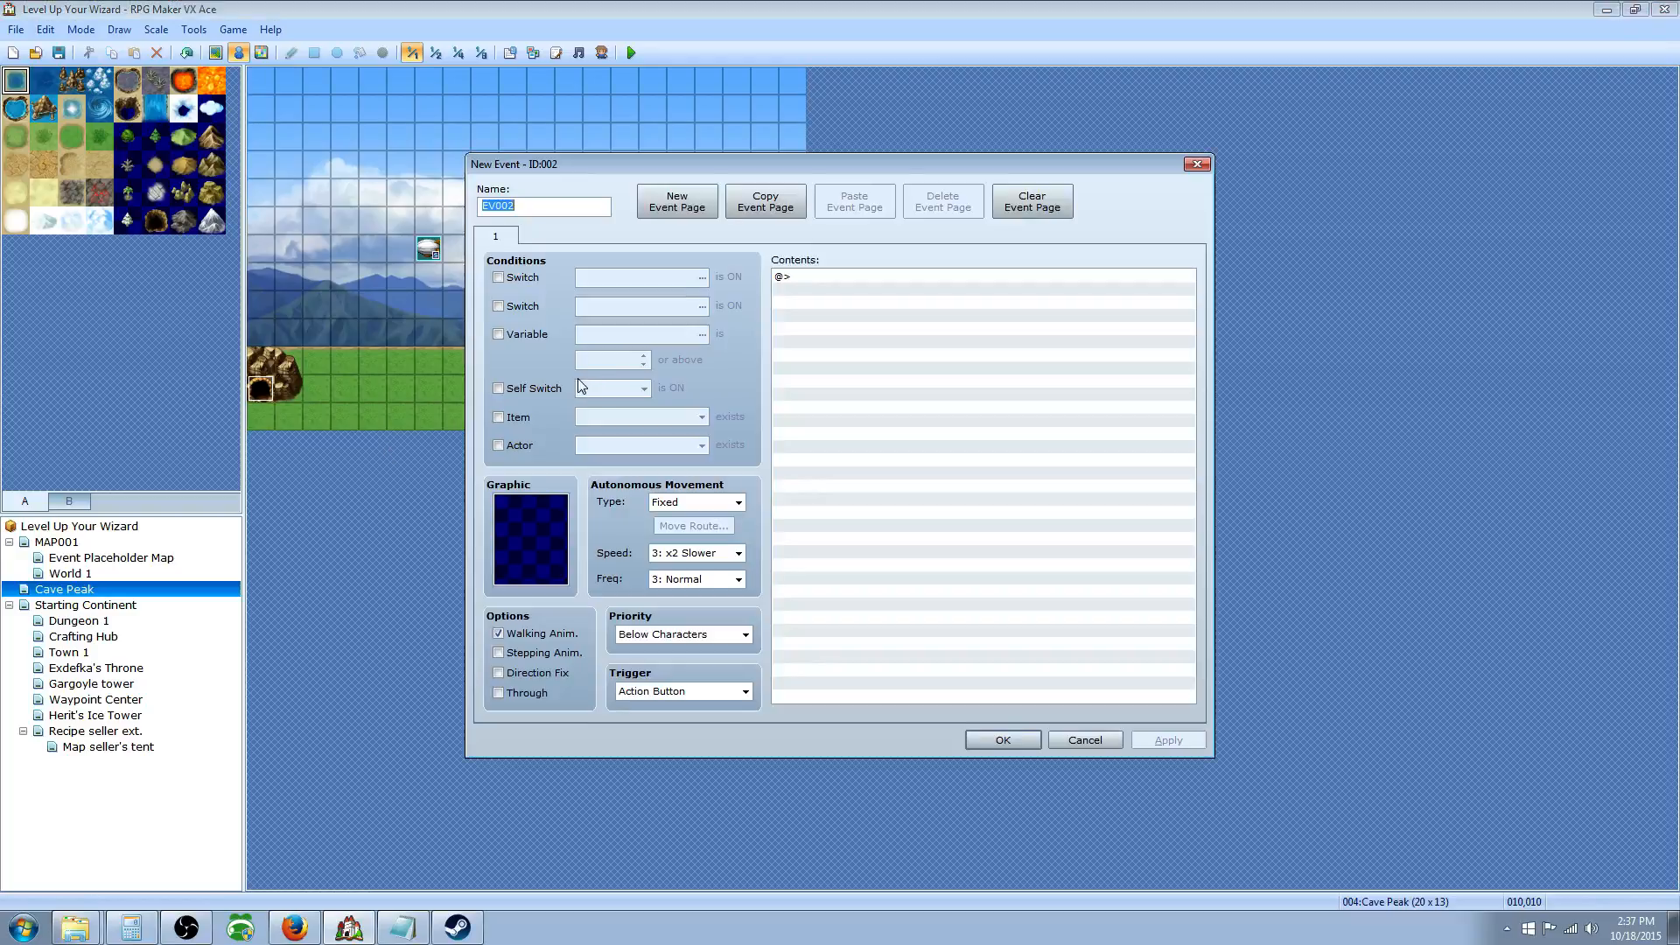
Step: Give event EV002 the second crystal sprite from the !Crystal sheet as its graphic
double_click(537, 539)
scroll(697, 434, "down", 6)
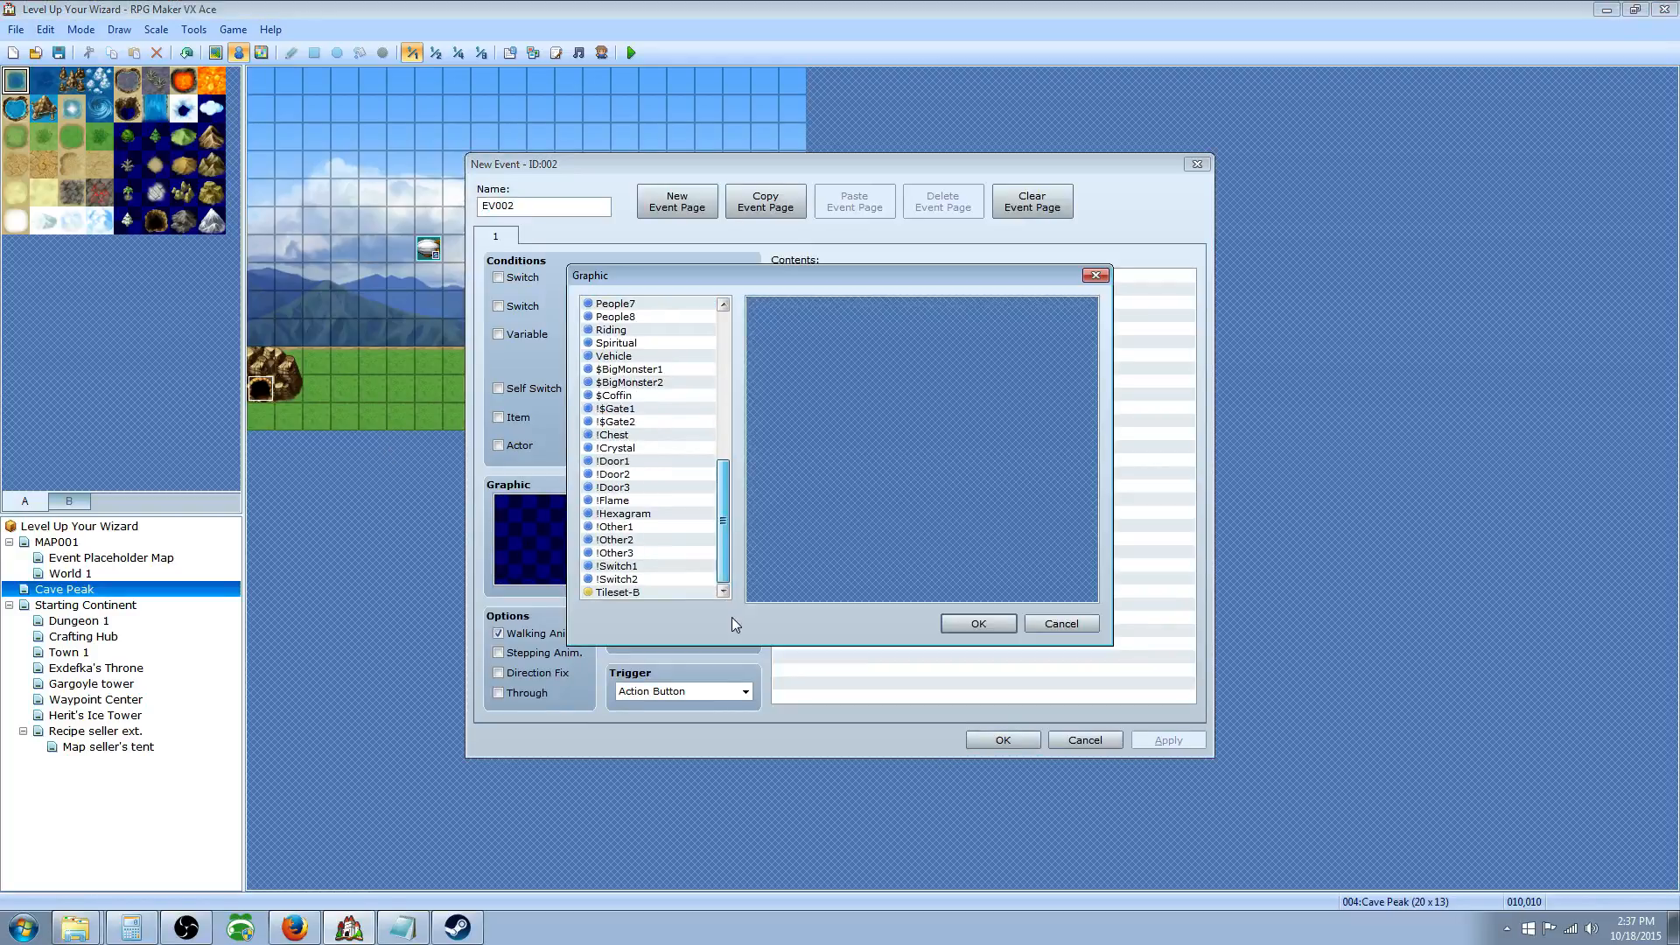
left_click(634, 540)
left_click(636, 566)
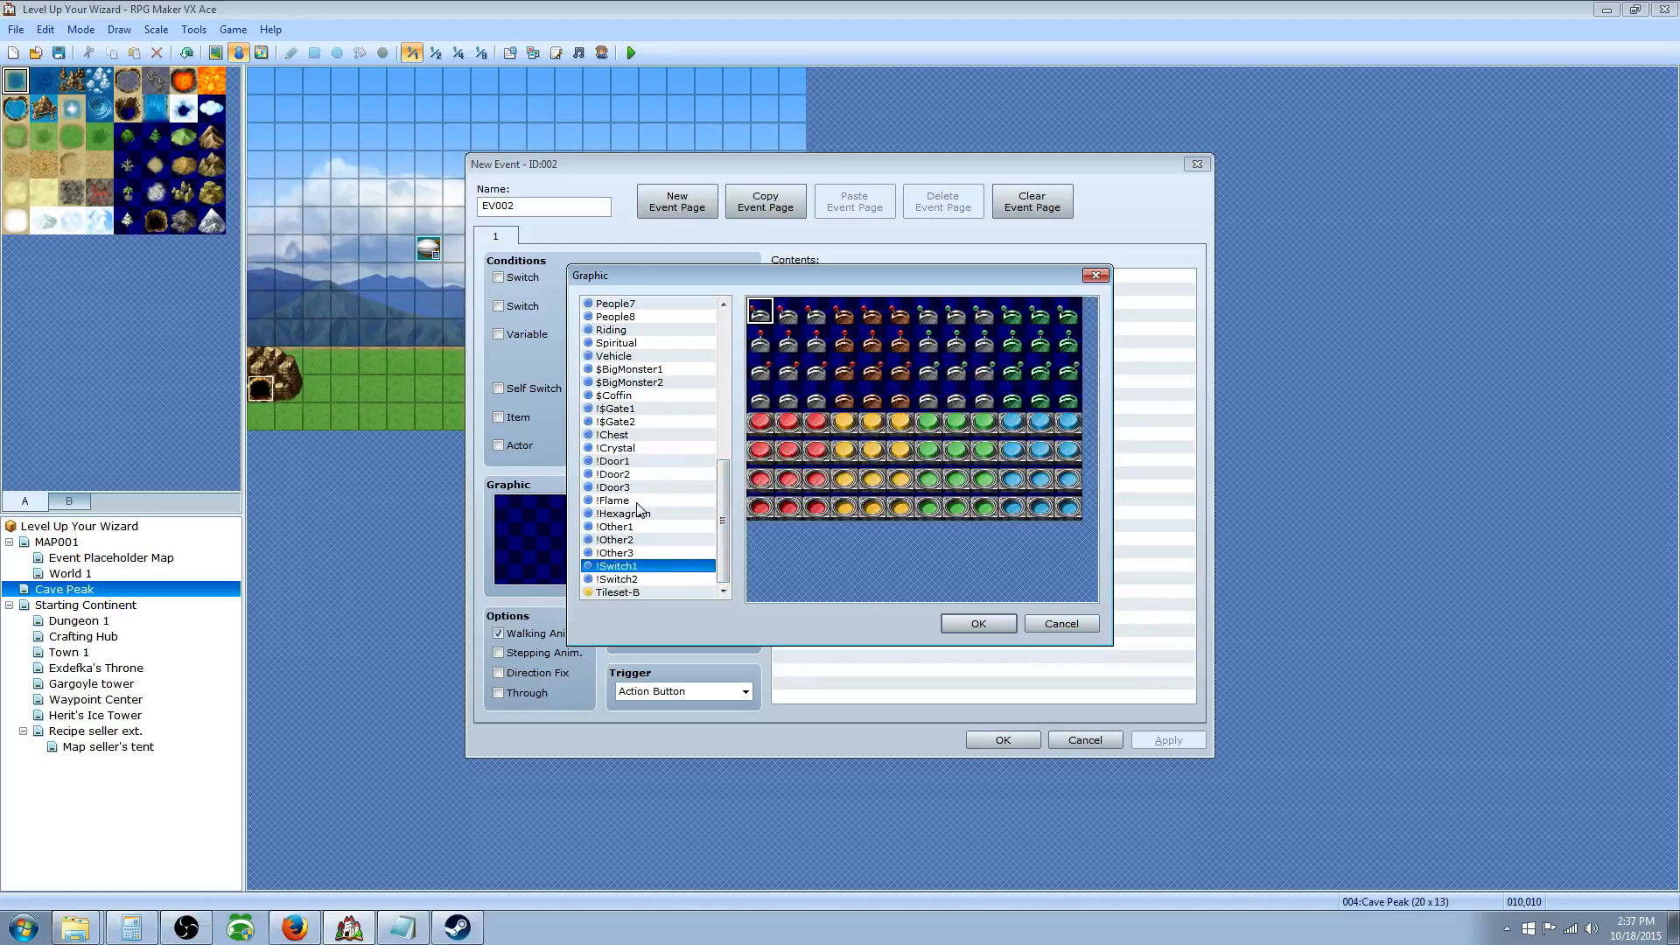
left_click(623, 423)
left_click(628, 503)
left_click(637, 578)
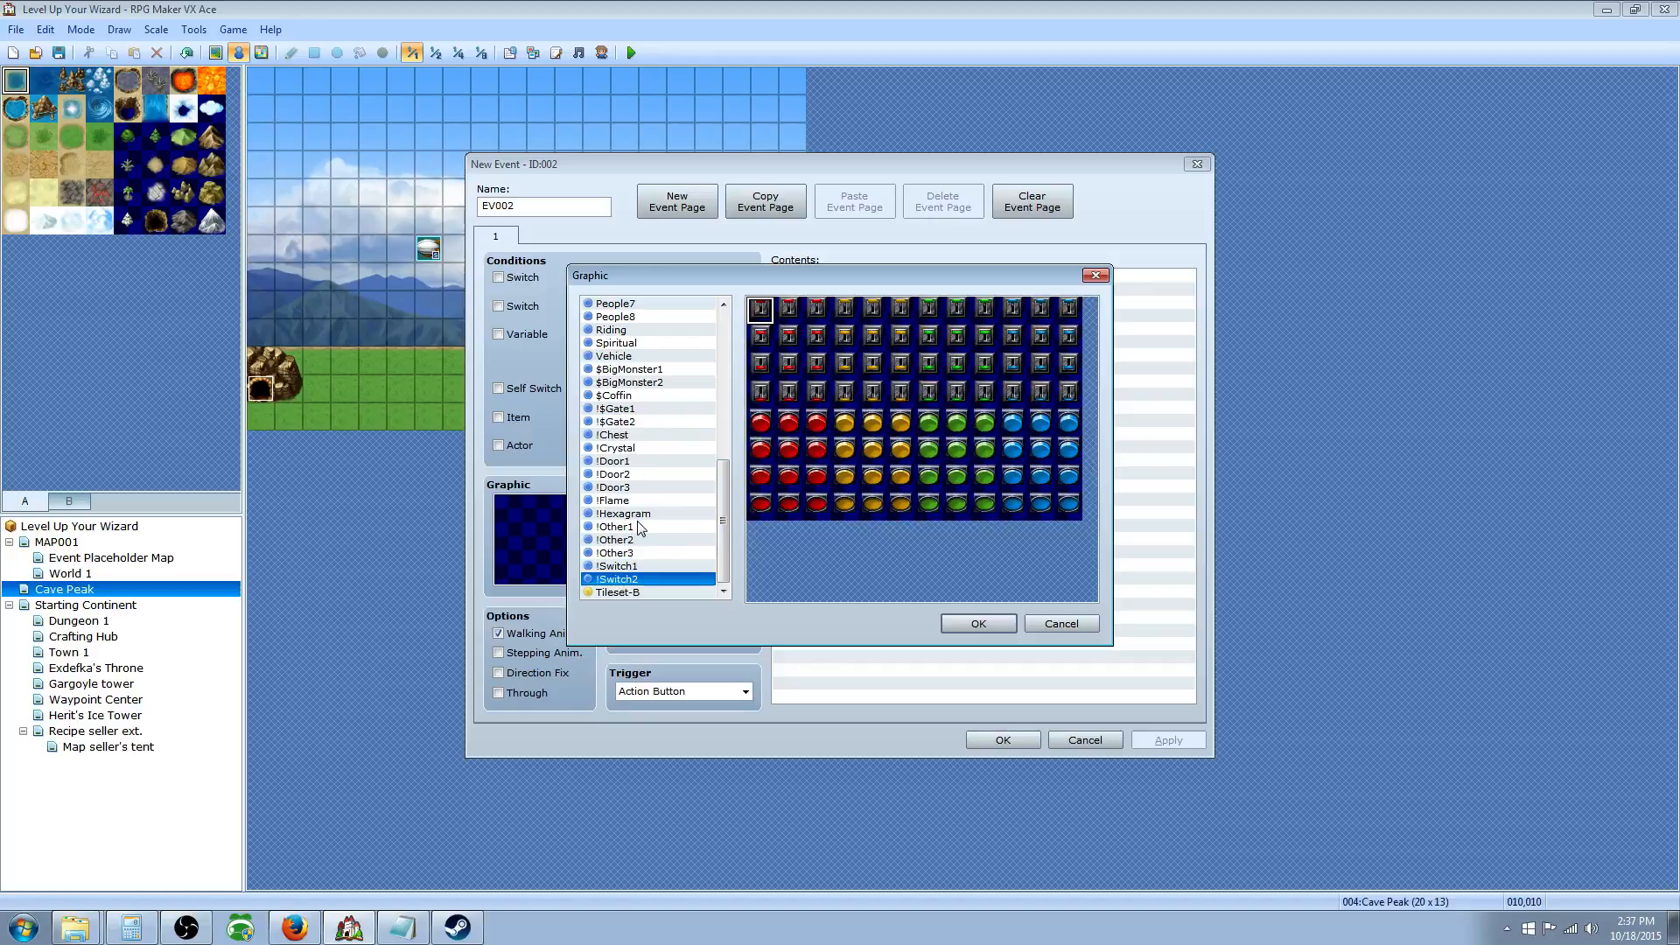
left_click(644, 448)
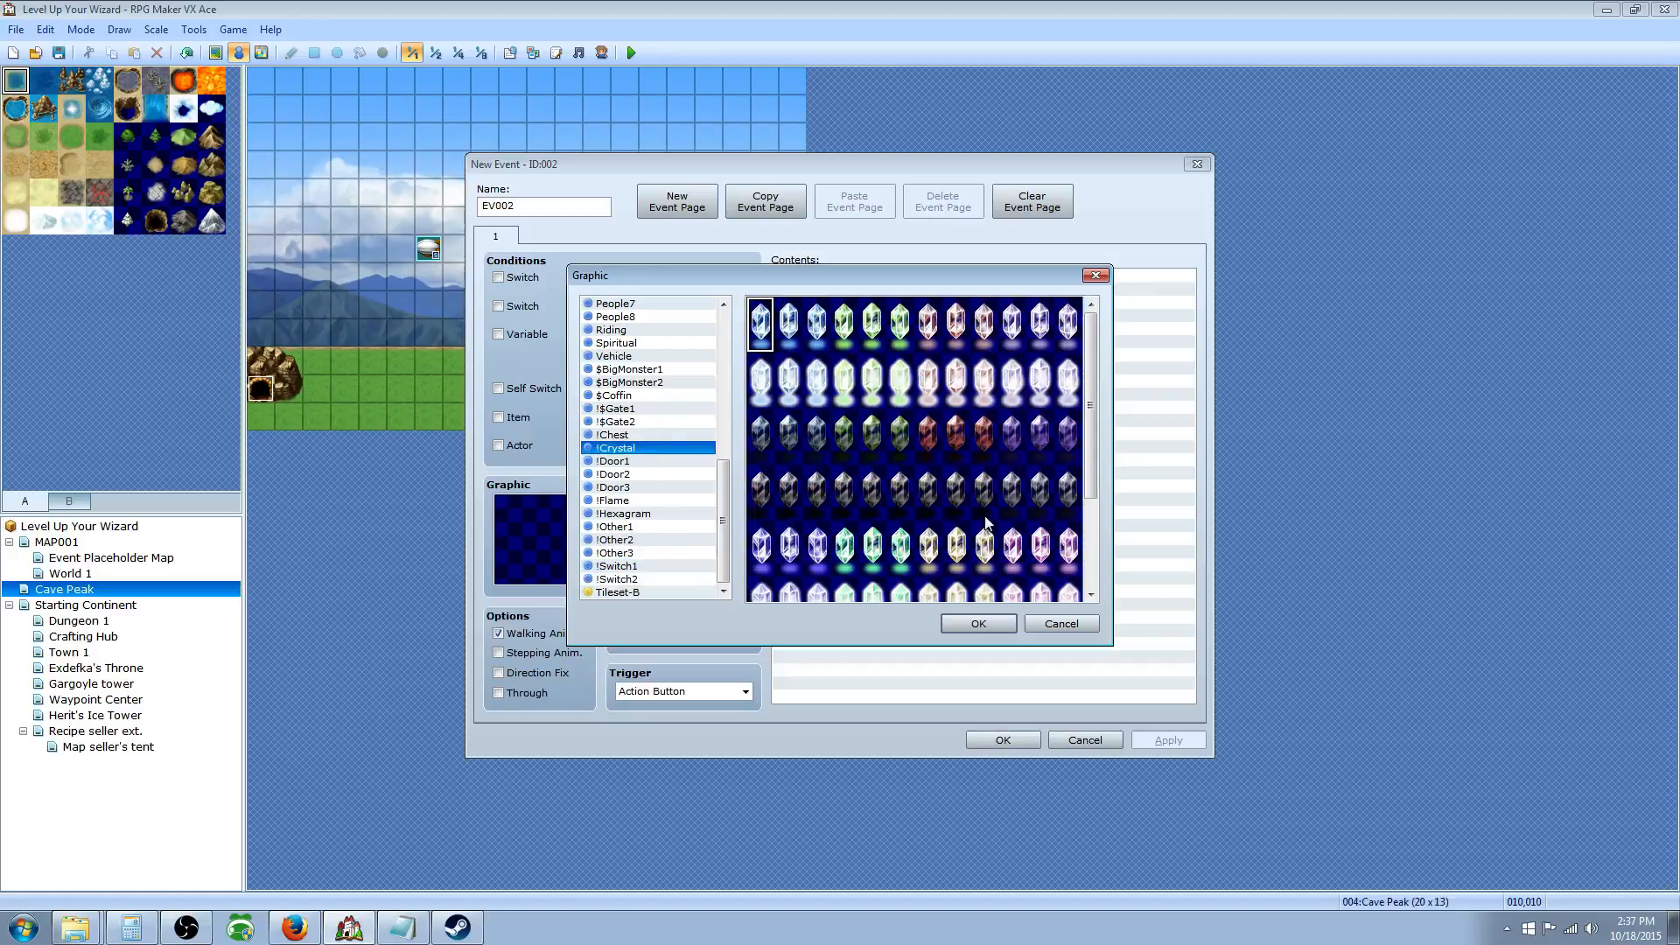
left_click(790, 327)
left_click(968, 621)
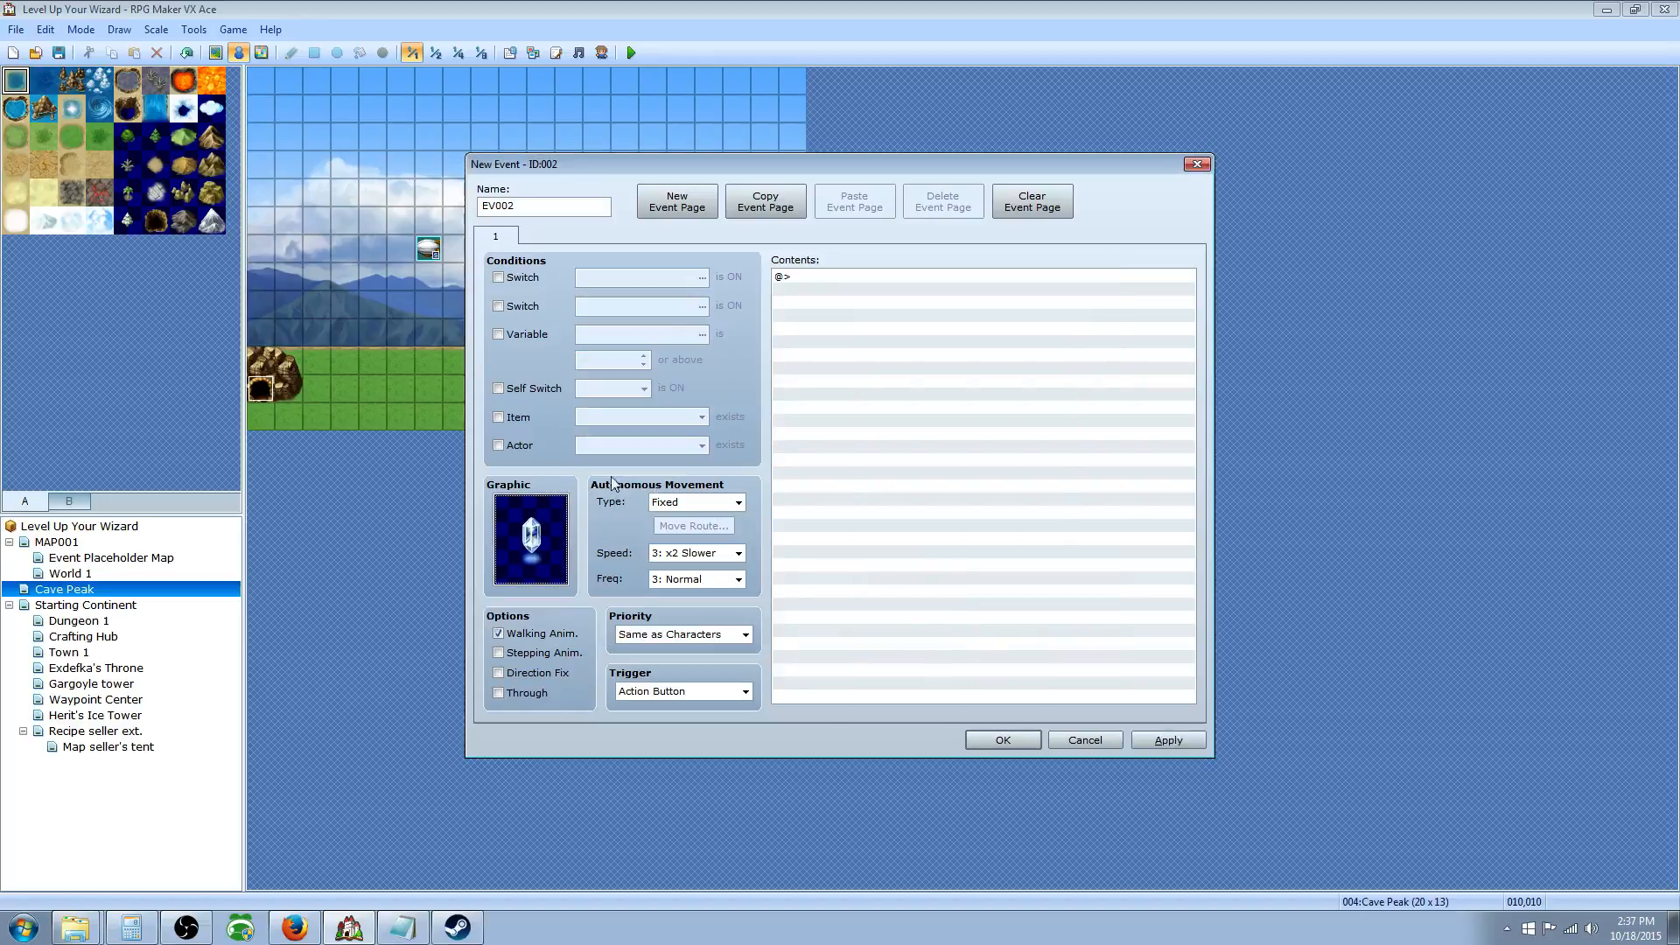
Step: Add a Show Text command to EV002 reading 'Would you like to set this spot as your home point?'
left_click(799, 278)
right_click(802, 278)
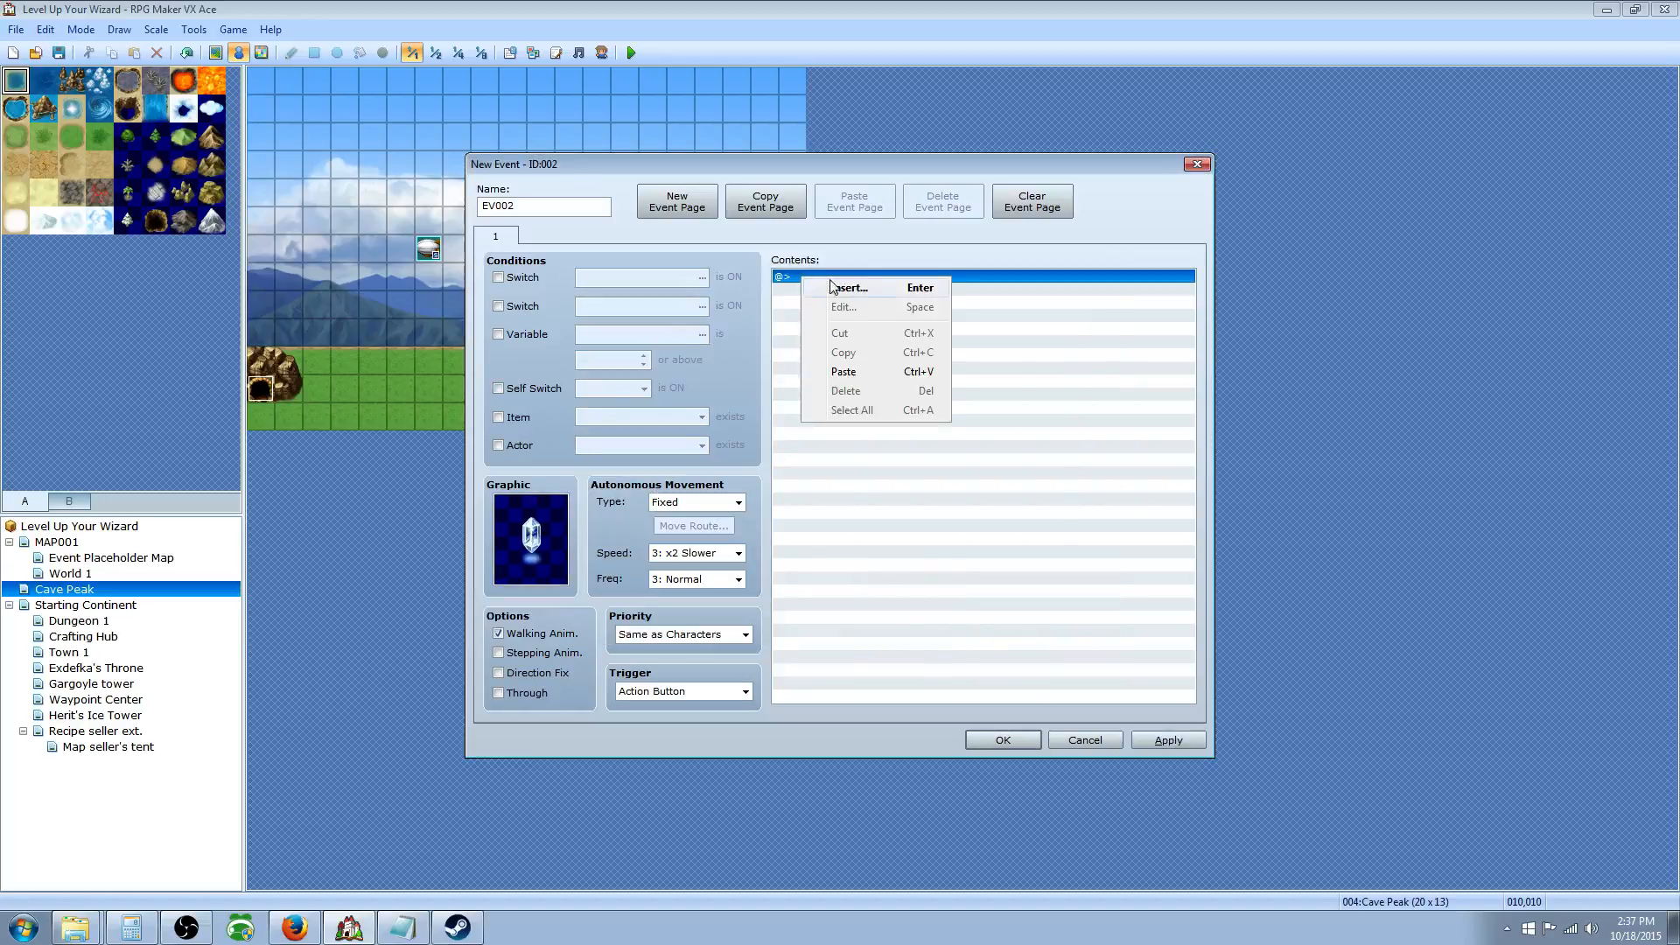
left_click(849, 289)
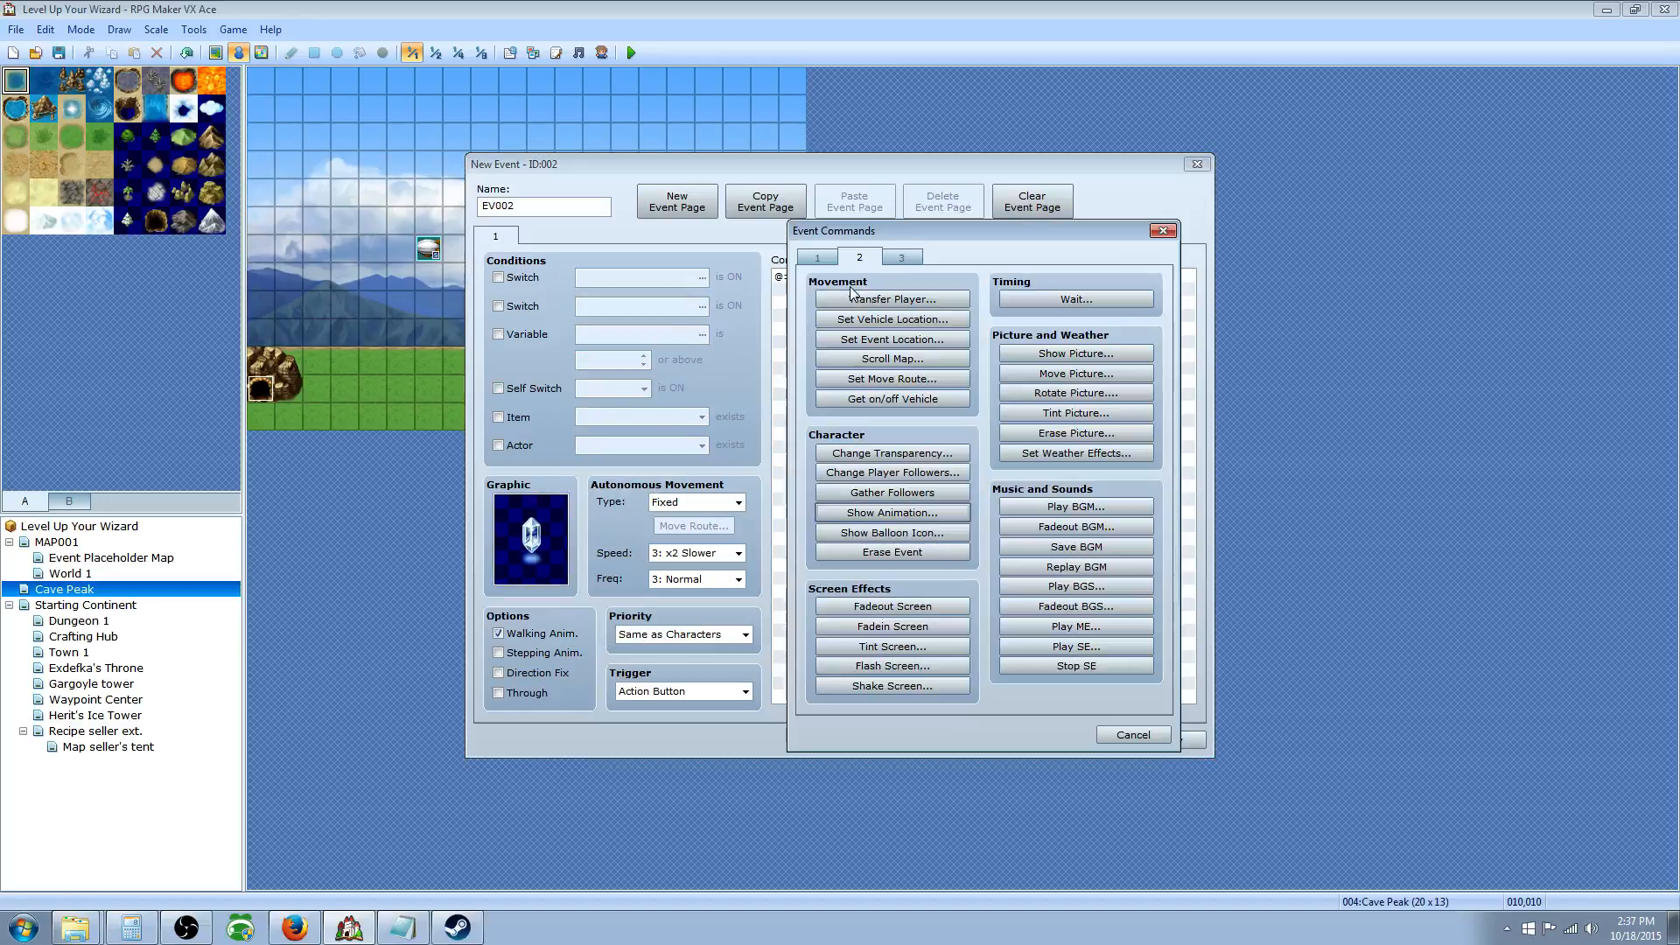
left_click(821, 261)
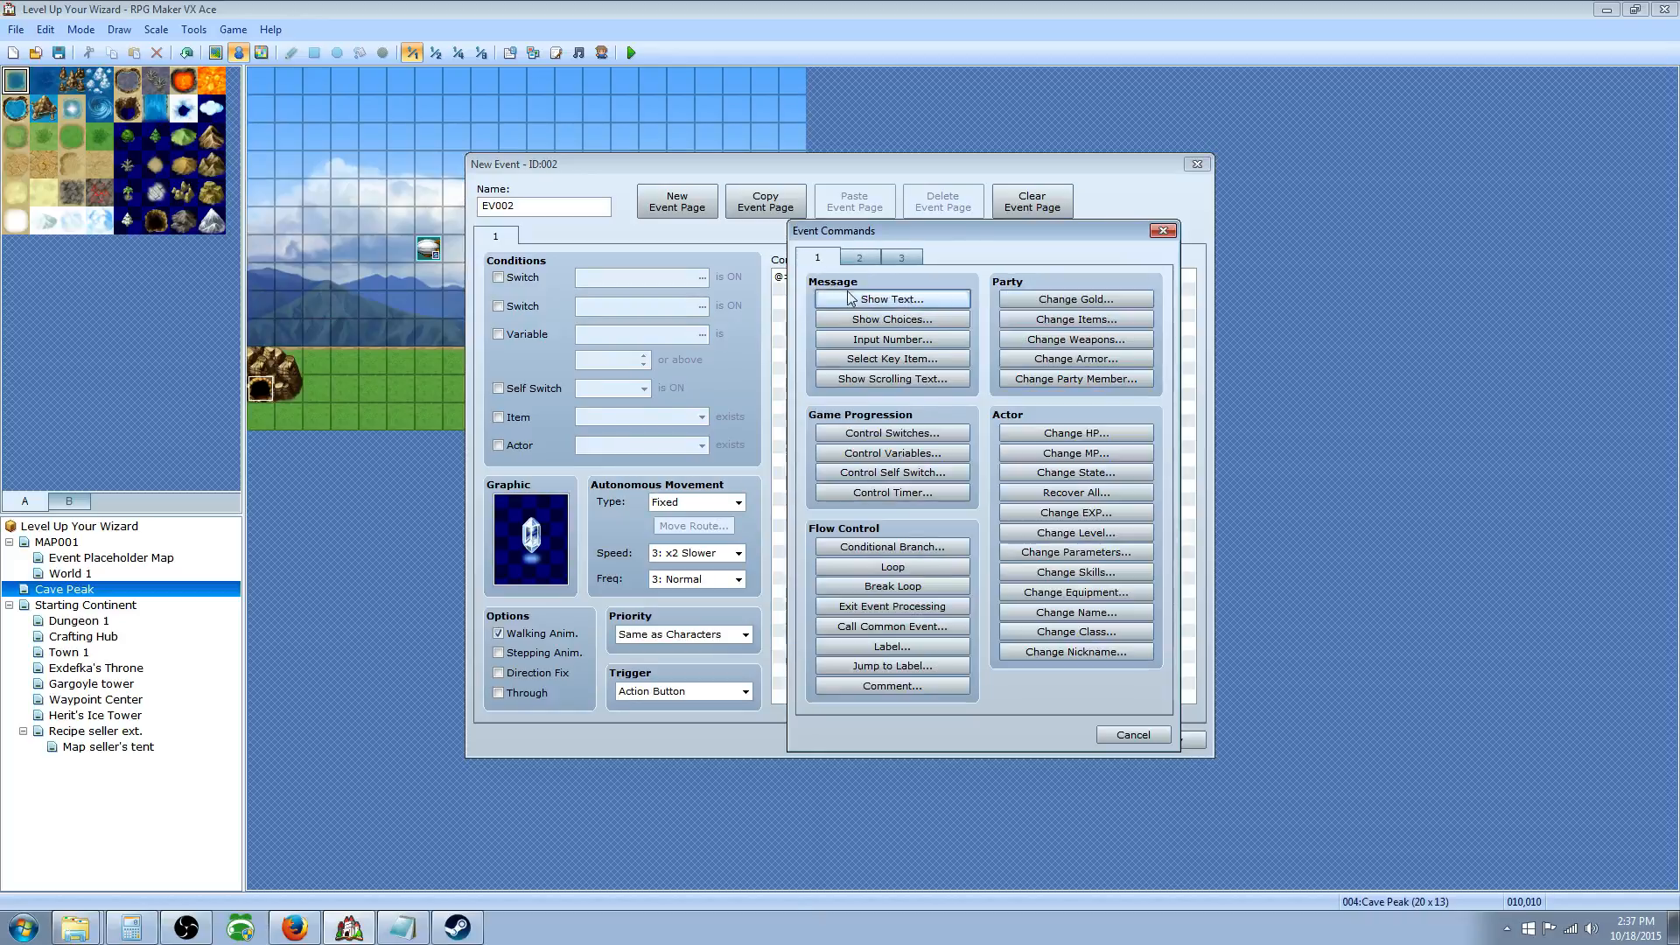
left_click(849, 298)
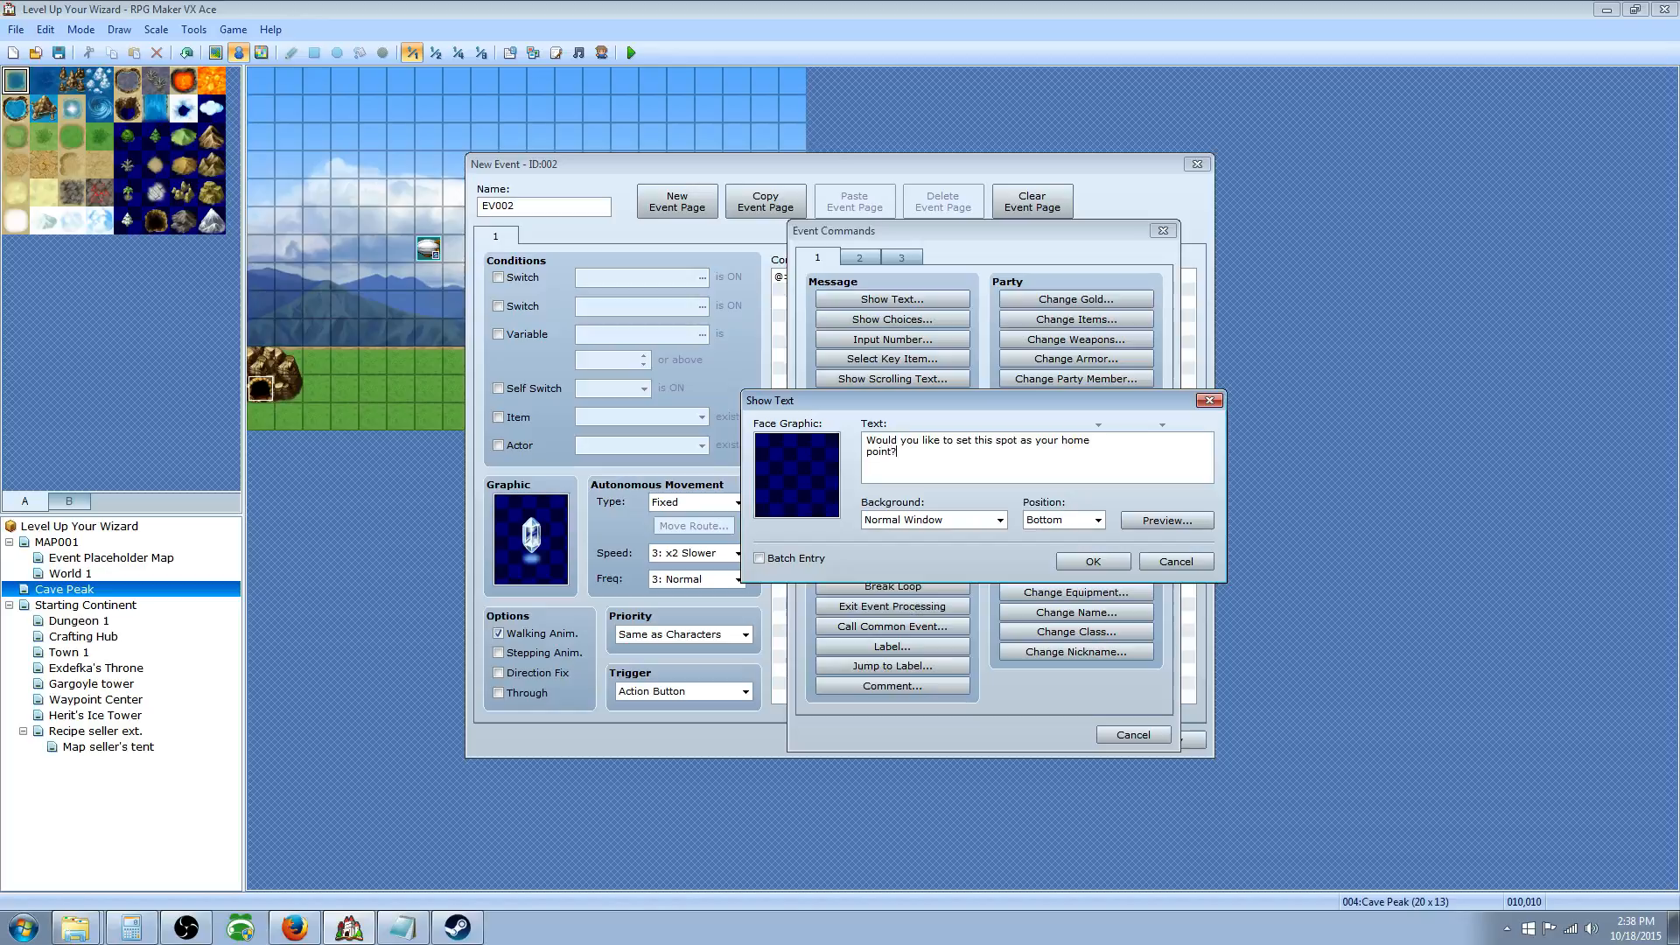
left_click(1066, 561)
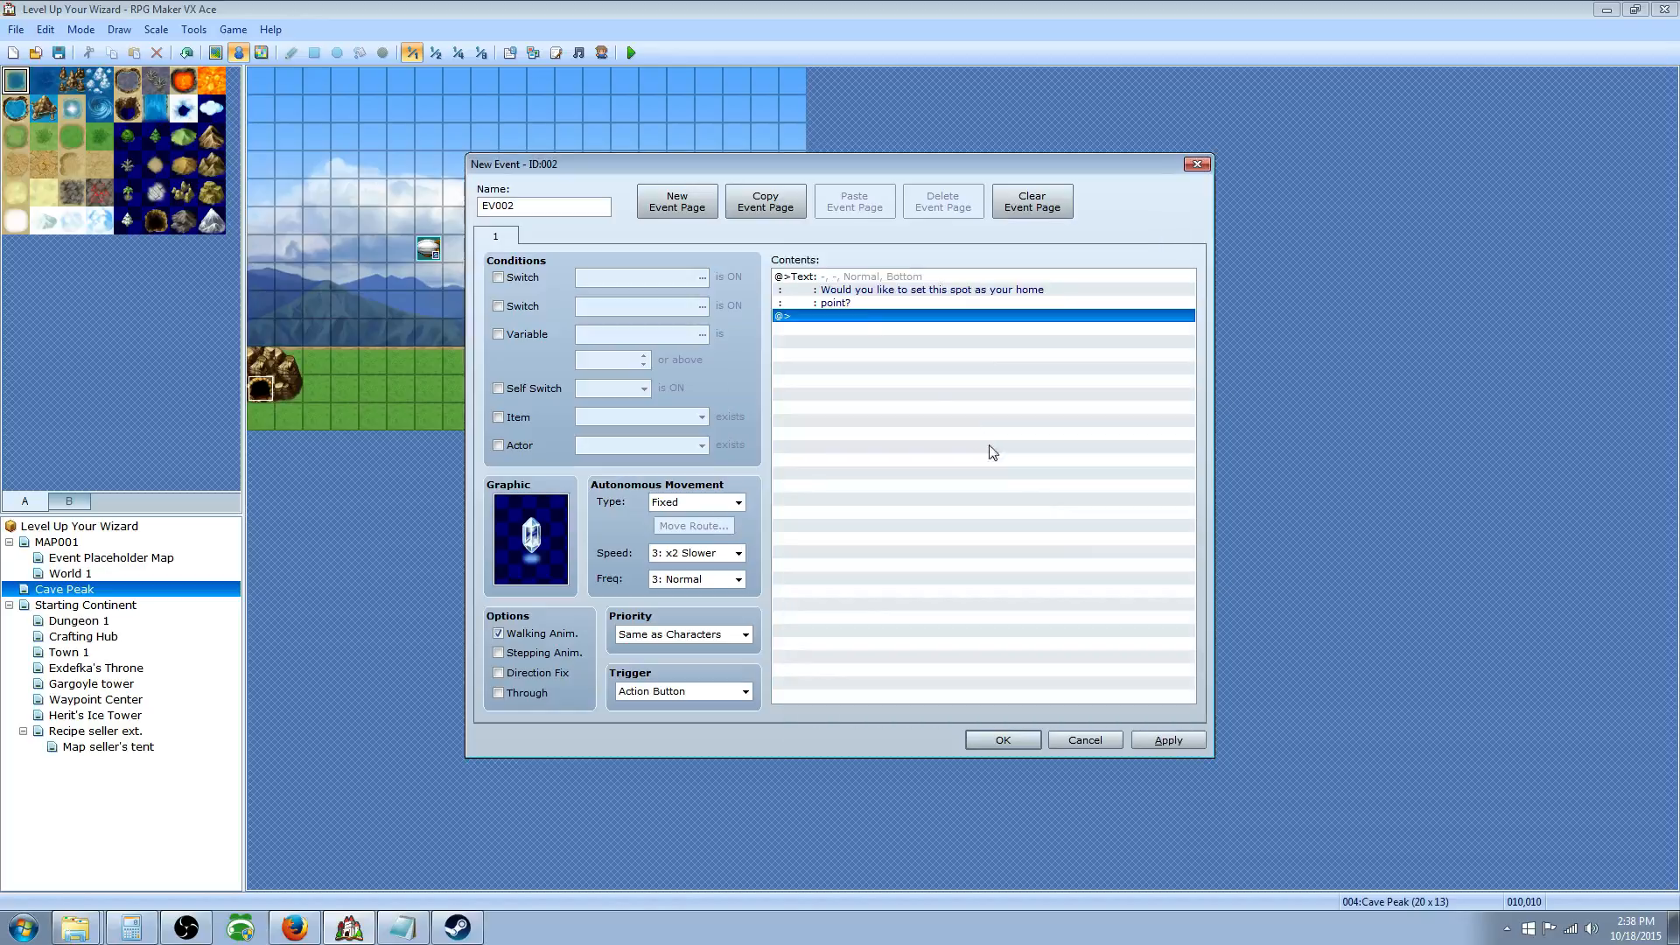
right_click(821, 316)
Step: Add a Yes/No Show Choices command with When Cancel set to Choice 2 (No)
left_click(846, 325)
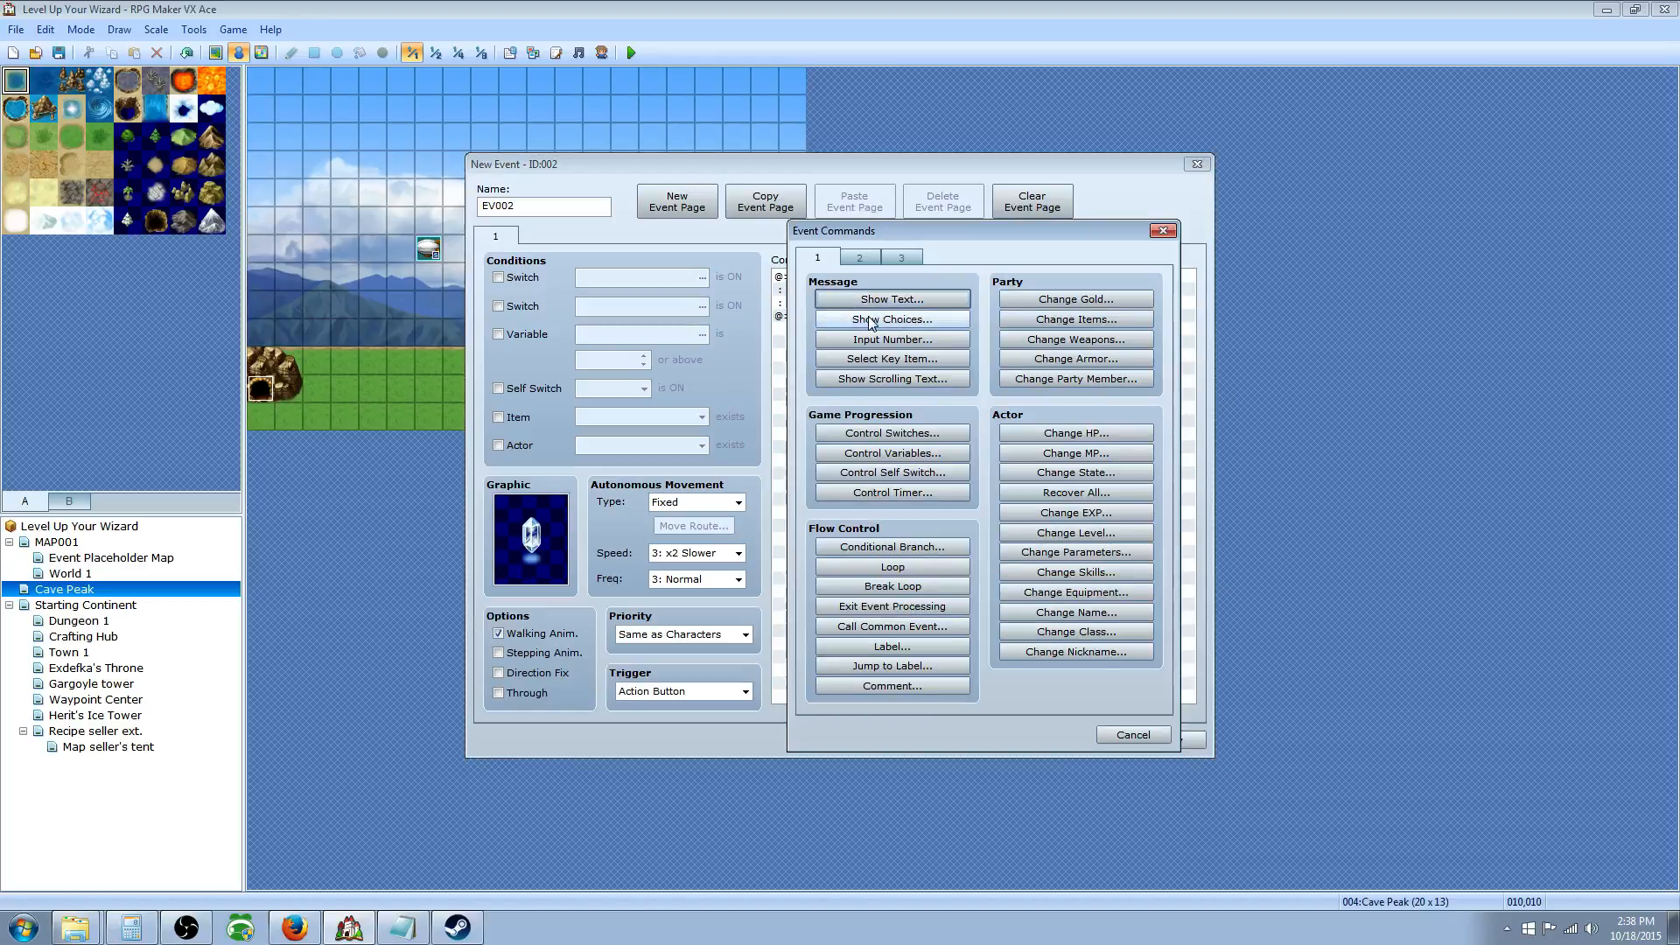
left_click(866, 320)
left_click(915, 461)
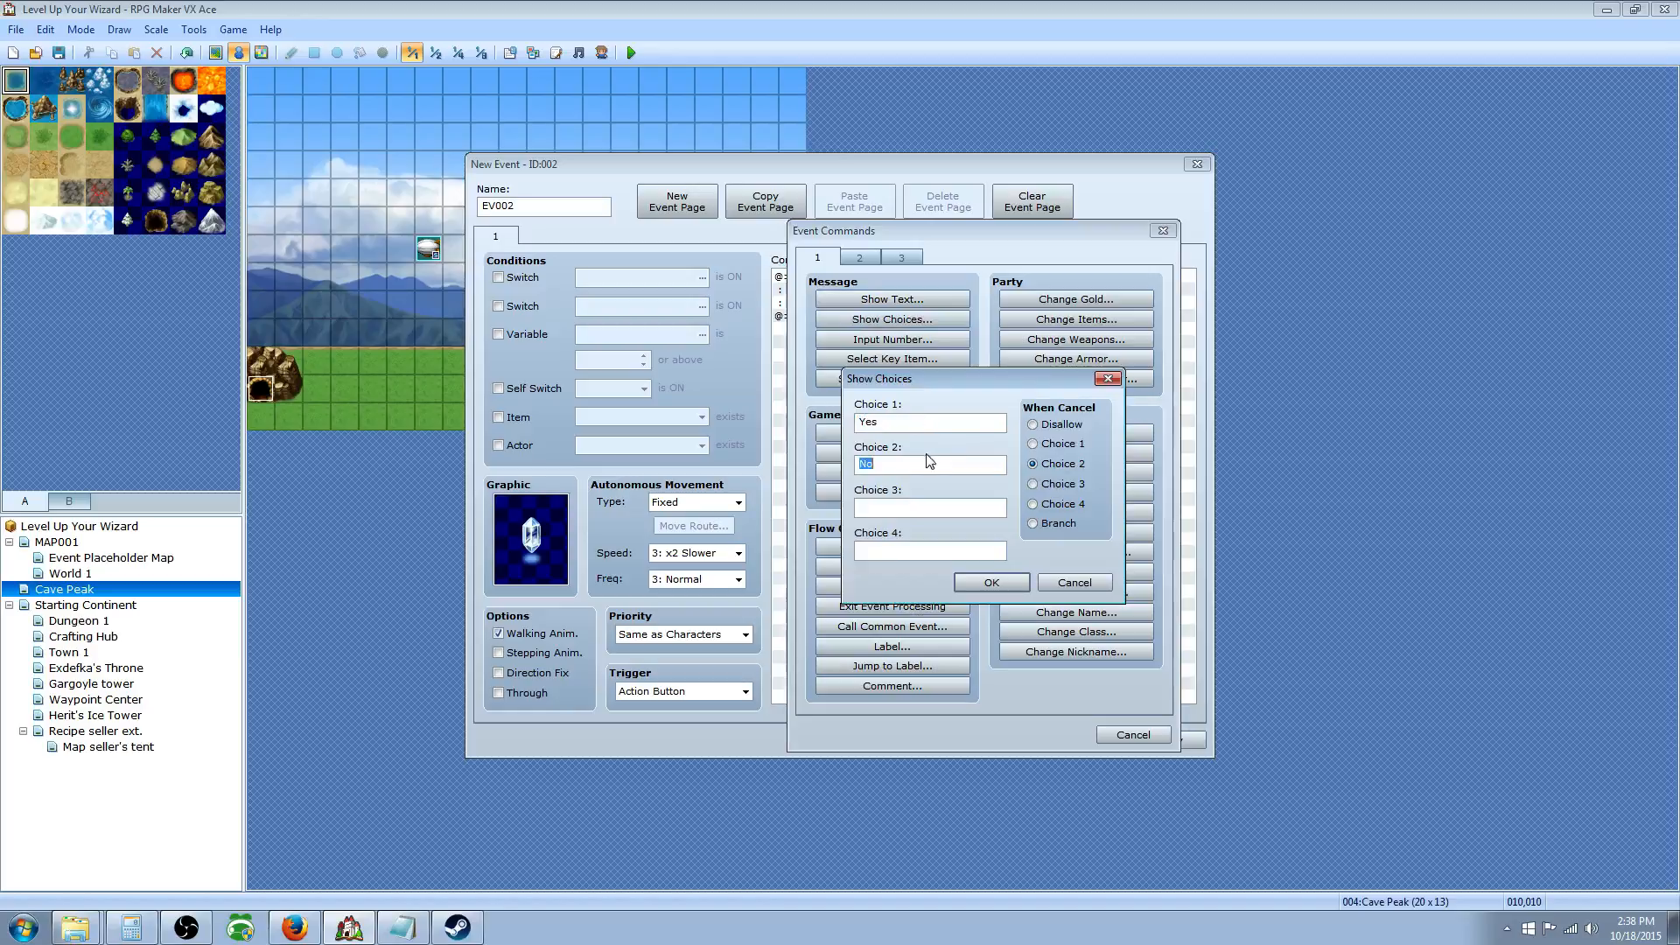
left_click(1062, 466)
left_click(991, 583)
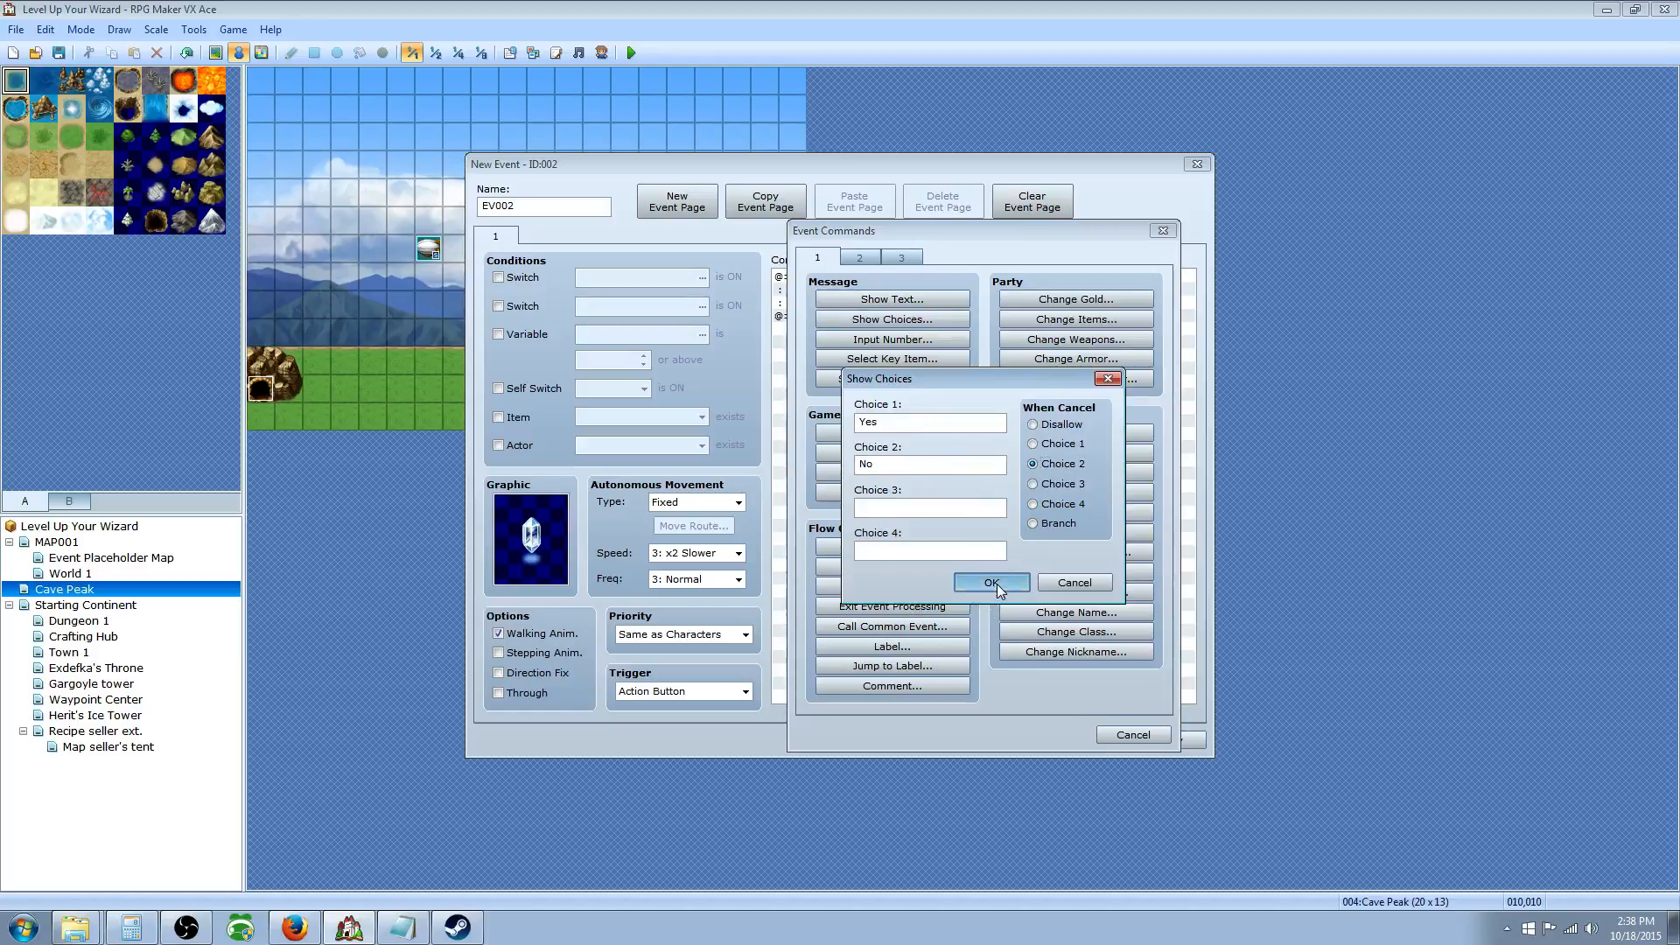
left_click(836, 369)
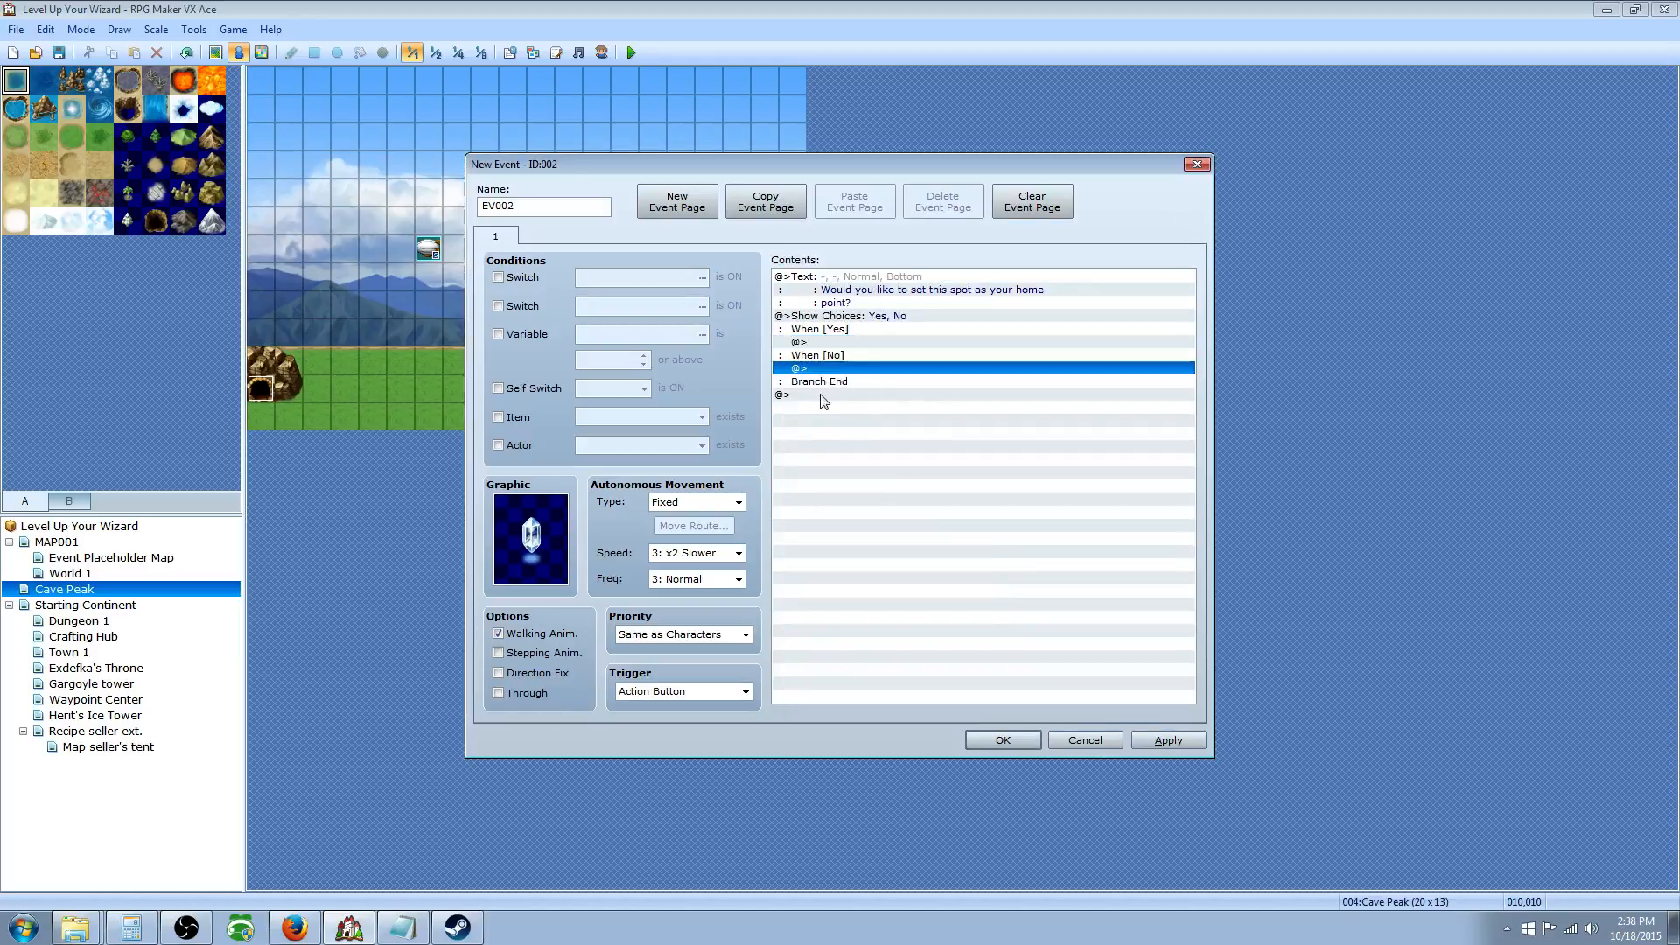
left_click(827, 342)
Step: Start a Control Variables command under Yes targeting variable 0041 Player's X Location
right_click(831, 344)
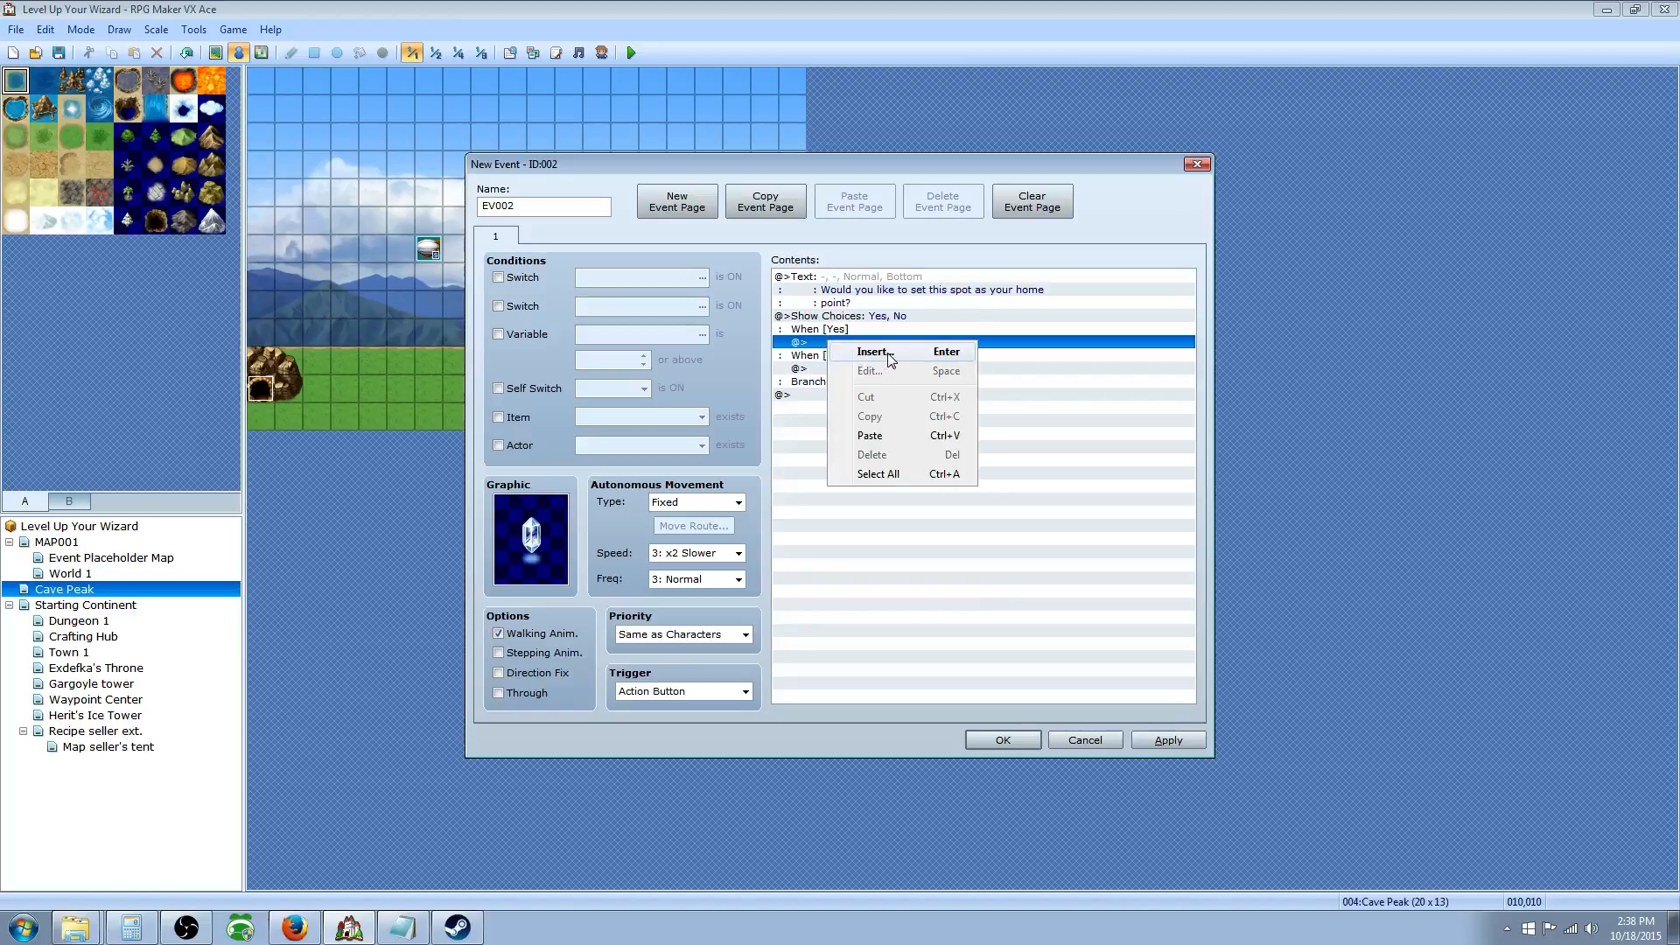
left_click(888, 355)
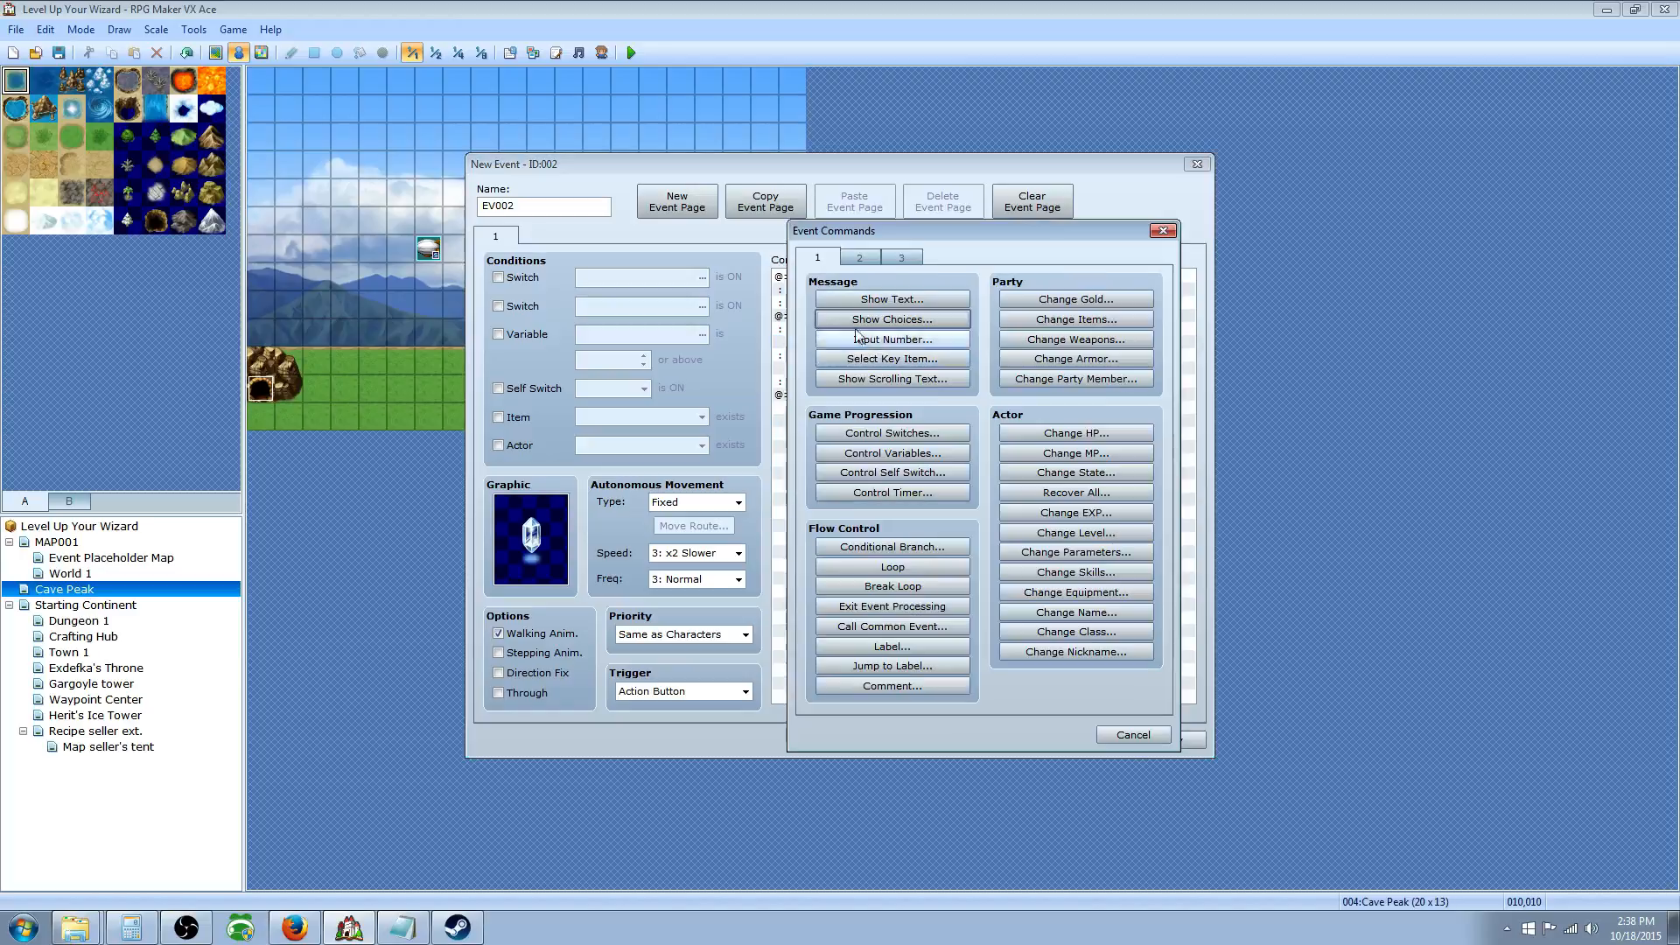
left_click(890, 453)
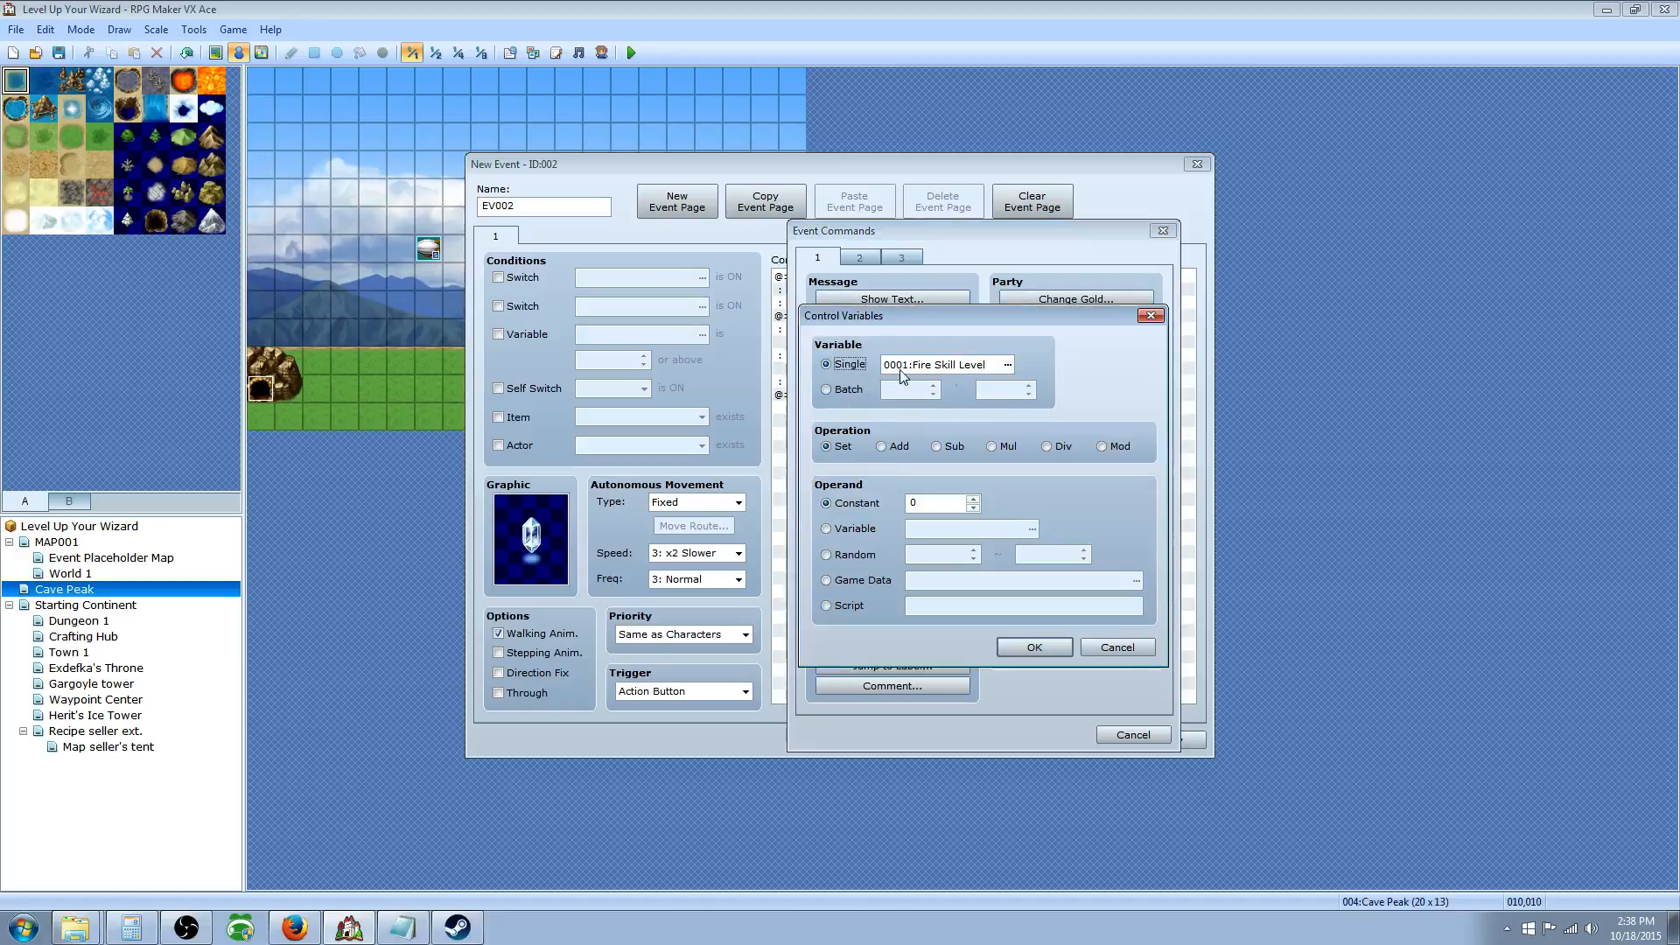
left_click(1007, 367)
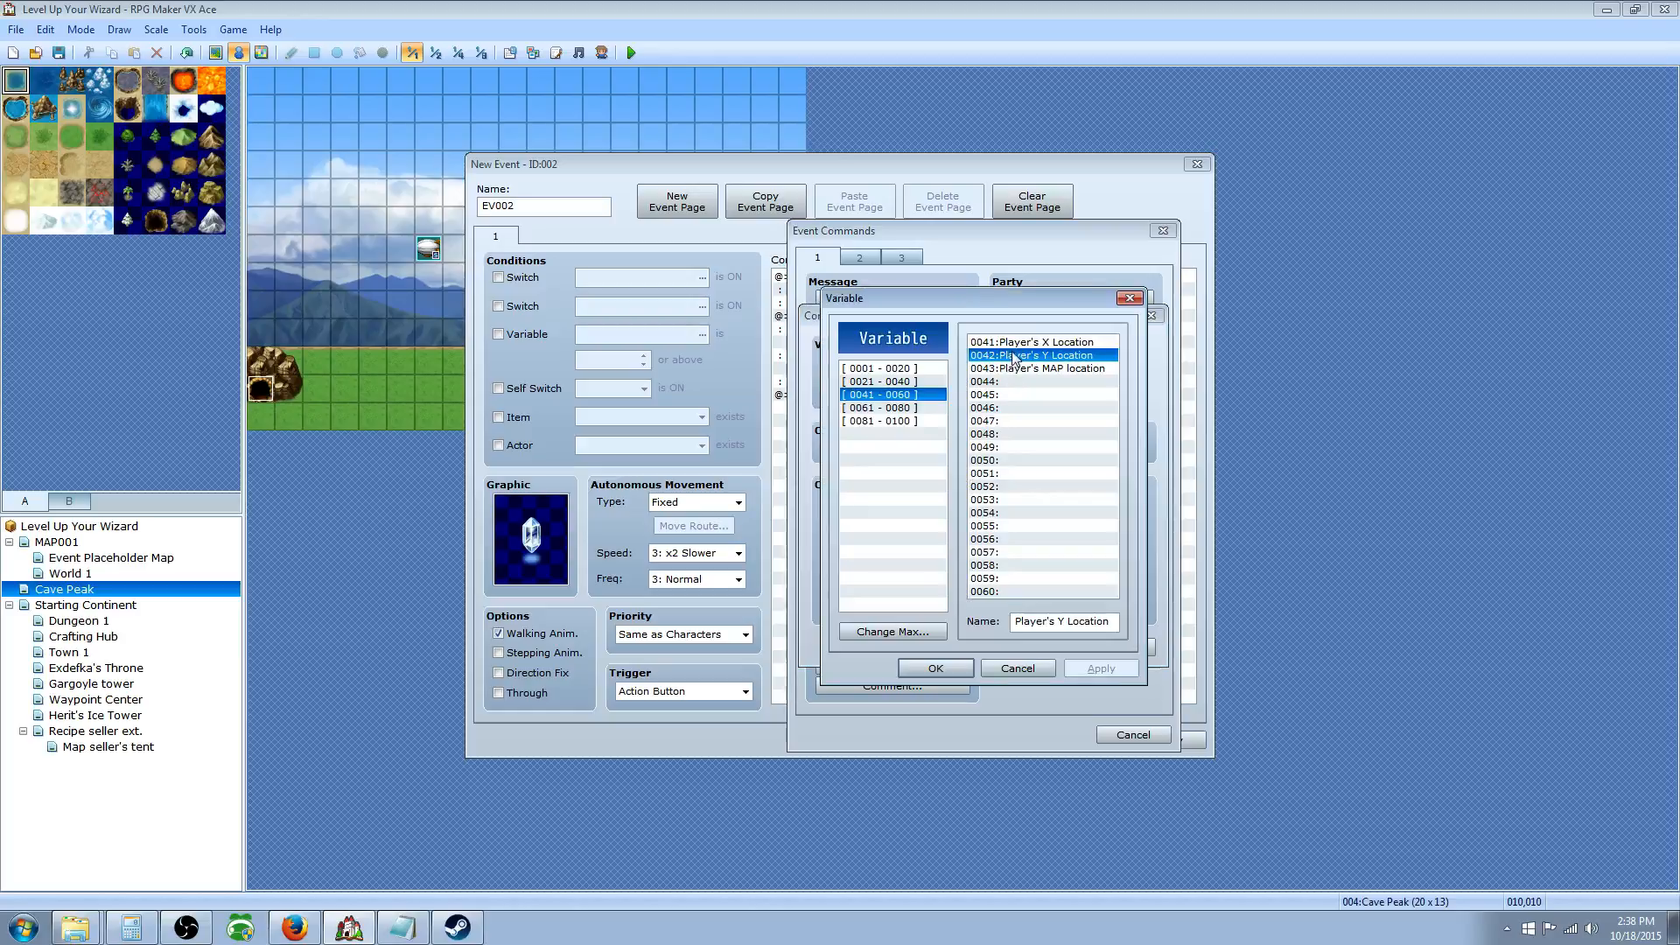
left_click(1026, 343)
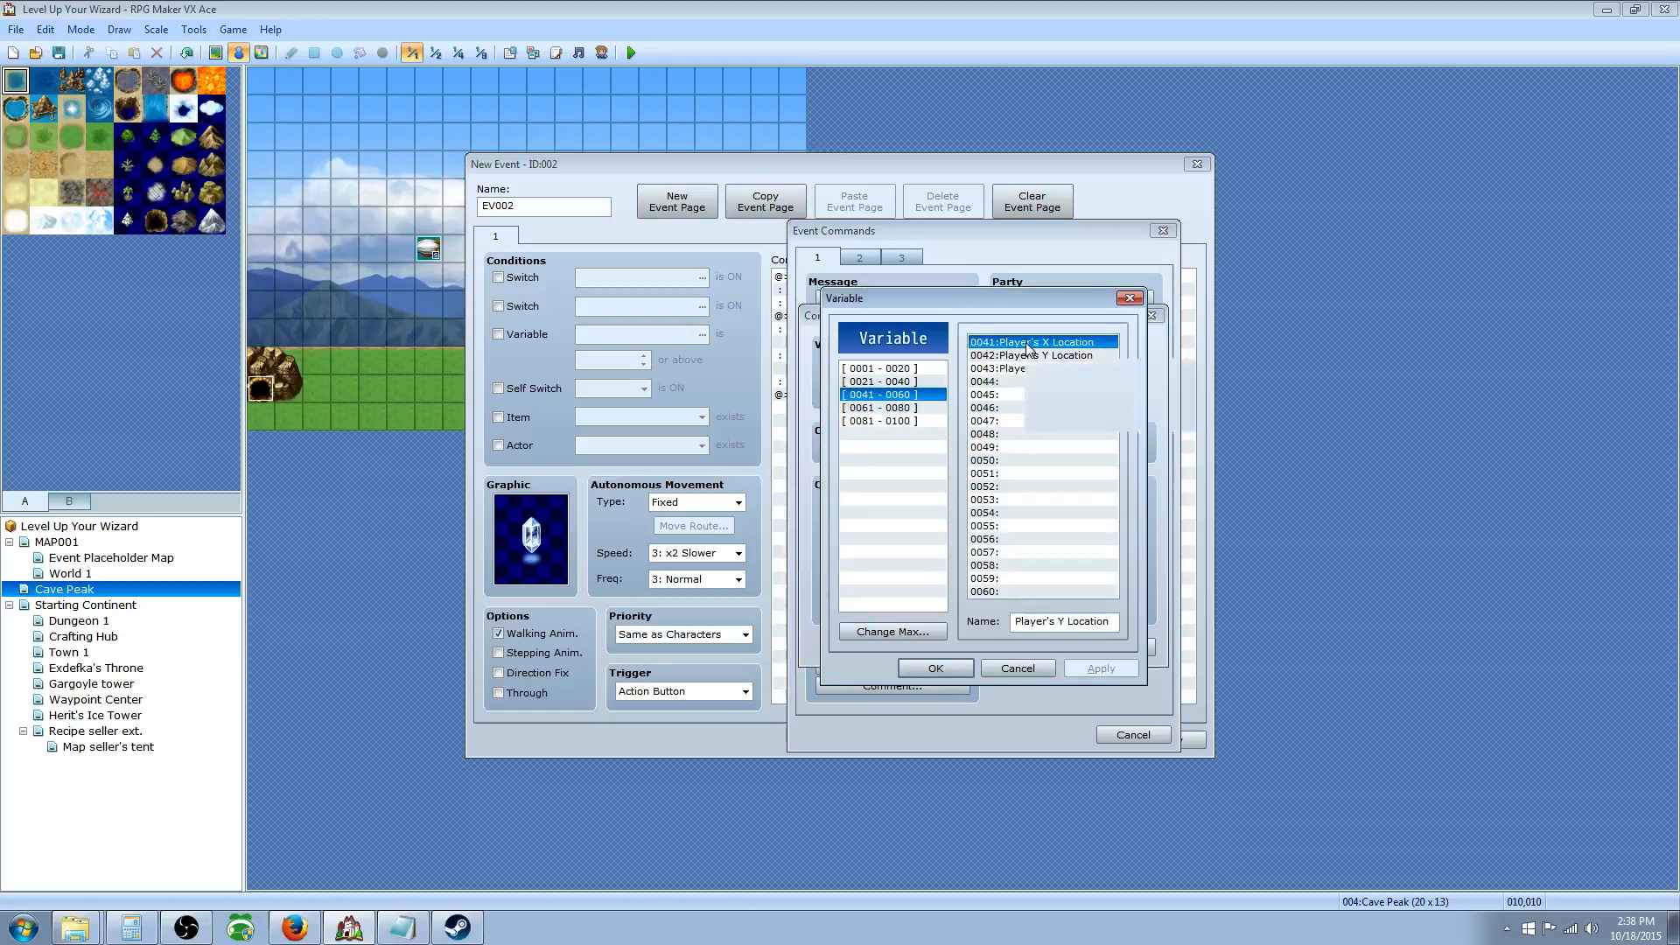
left_click(935, 669)
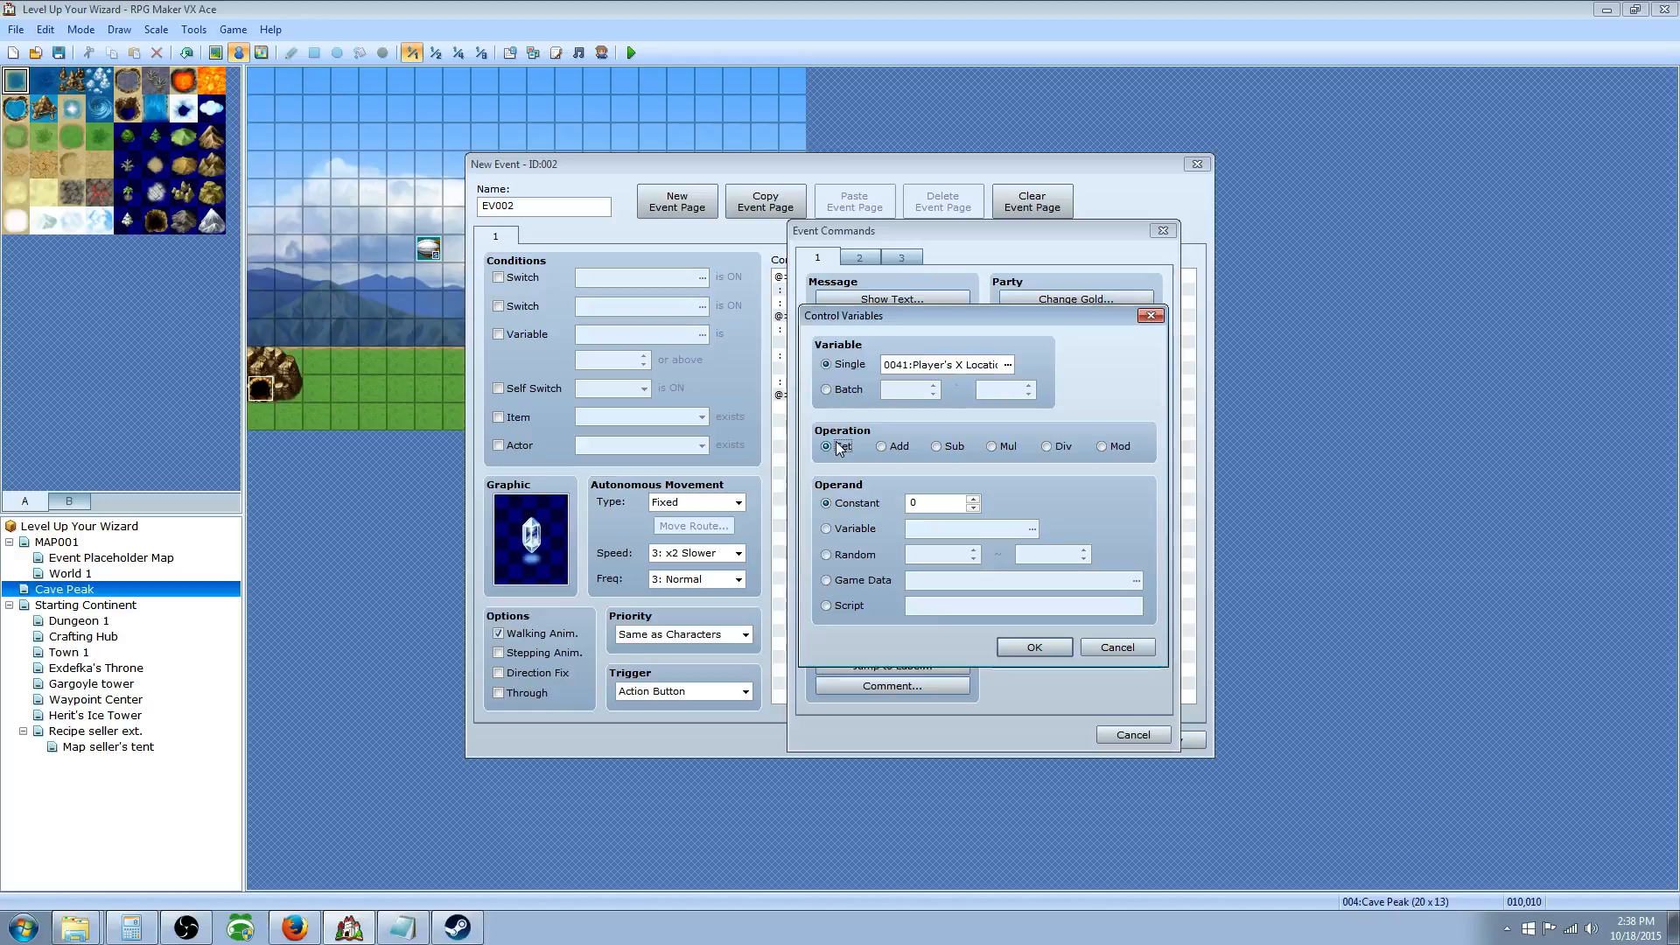
Step: Set its value to Game Data > Character > Player's Map X and add the command
left_click(861, 581)
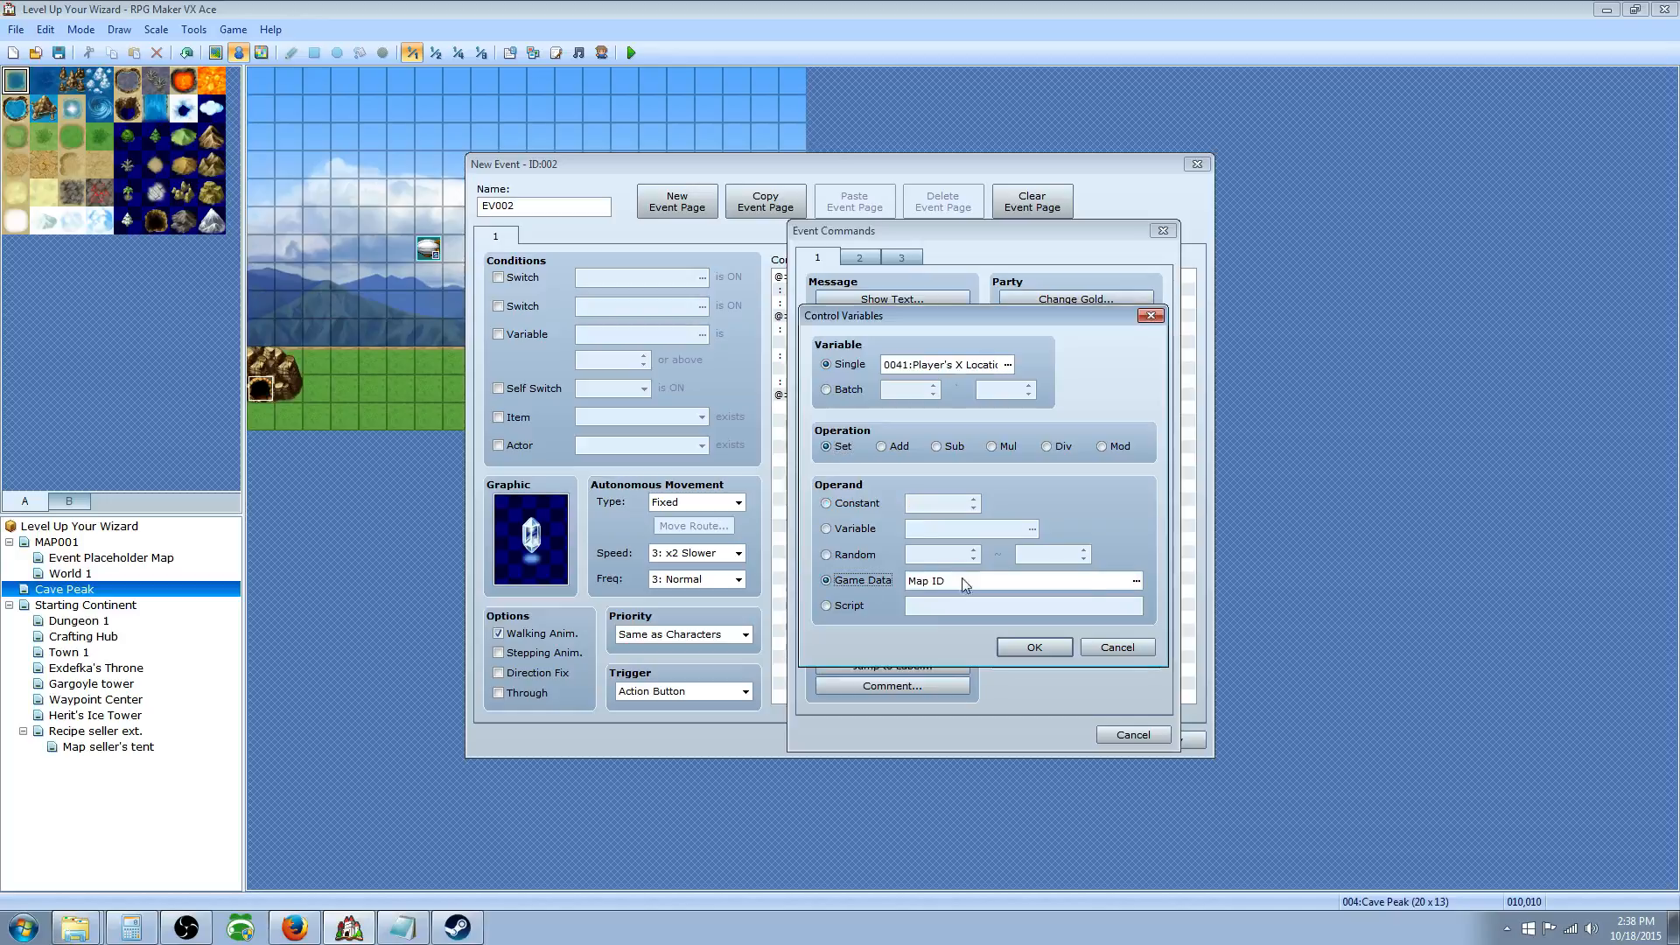
left_click(1136, 581)
left_click(843, 542)
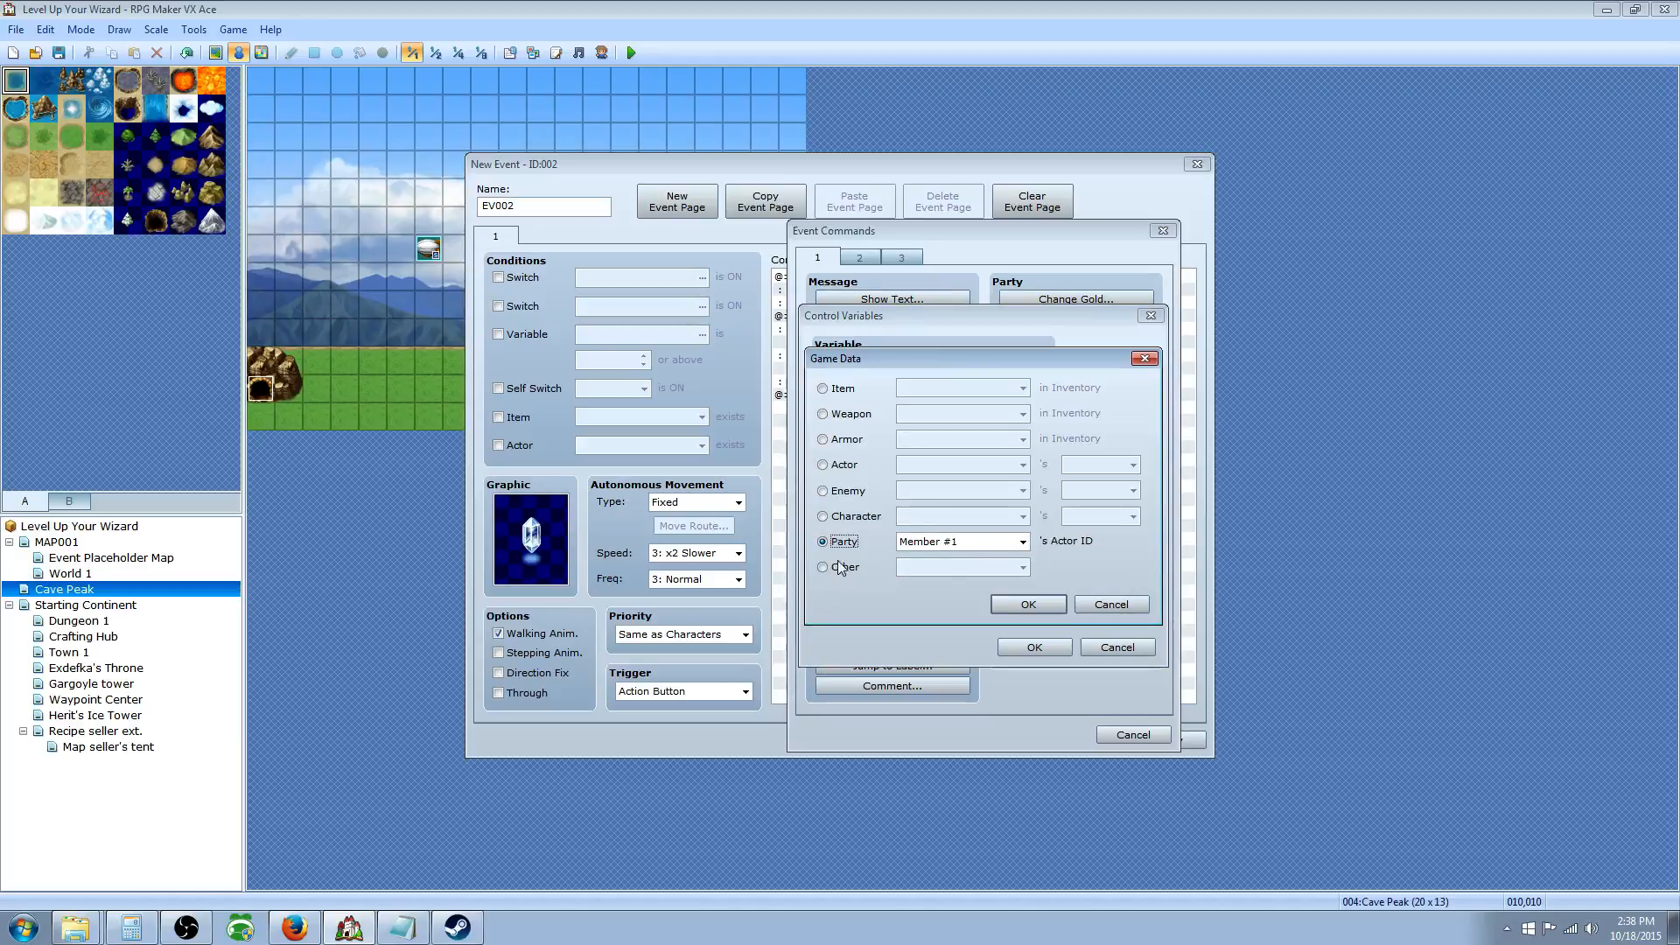
left_click(856, 517)
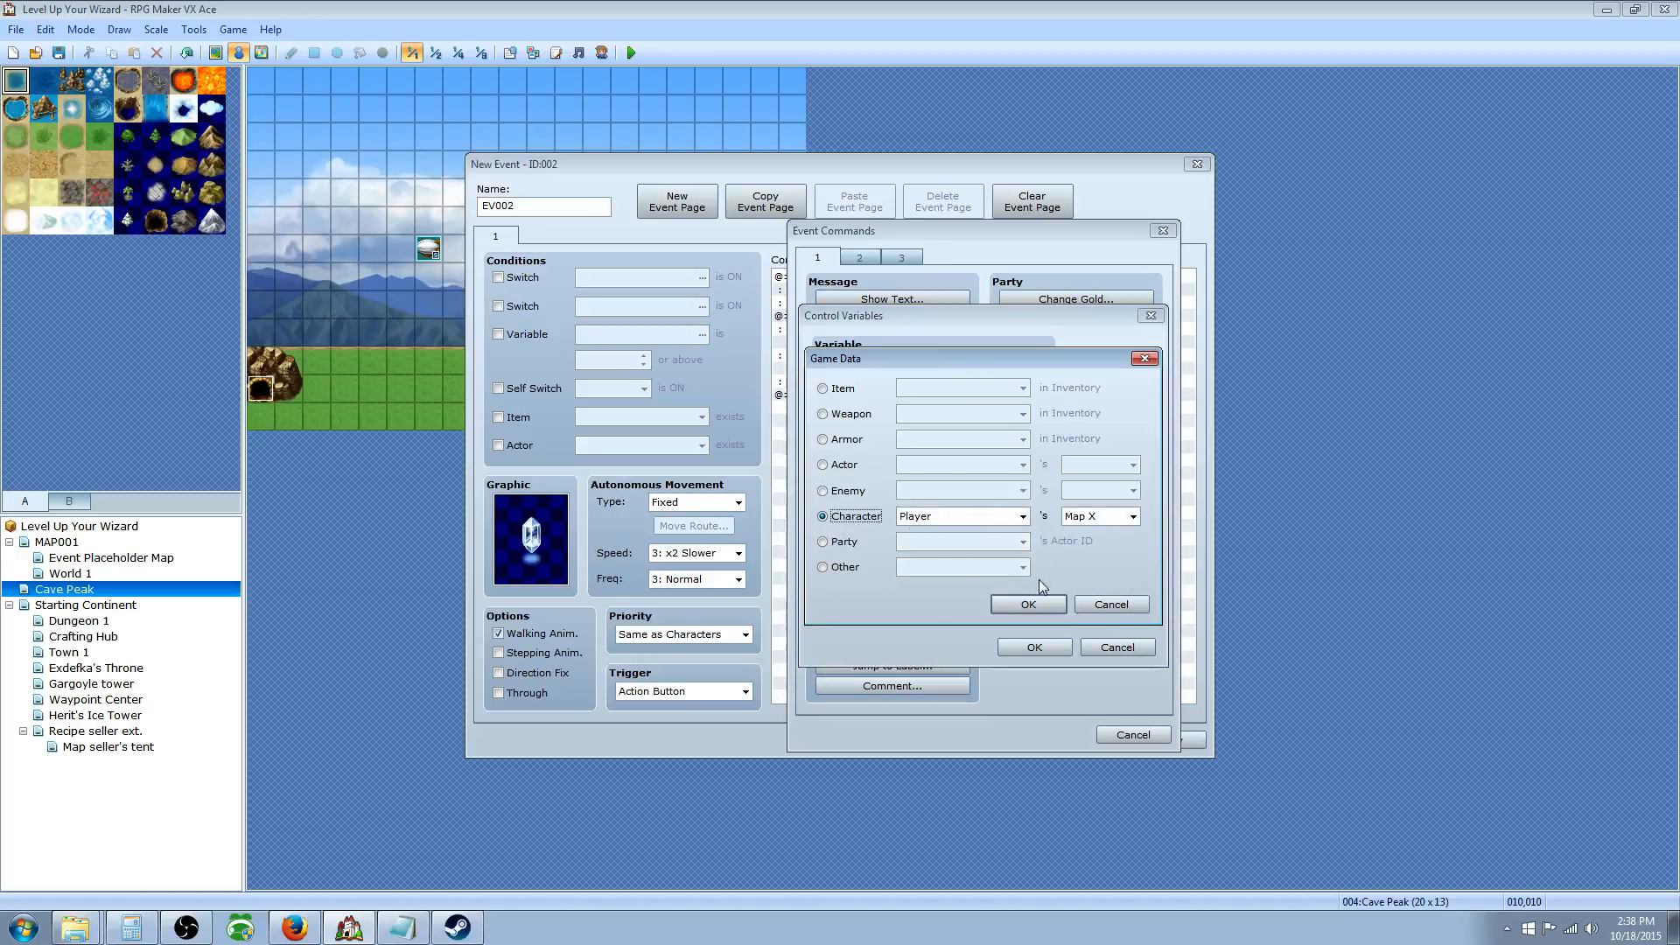
left_click(1121, 517)
left_click(1094, 530)
left_click(1028, 605)
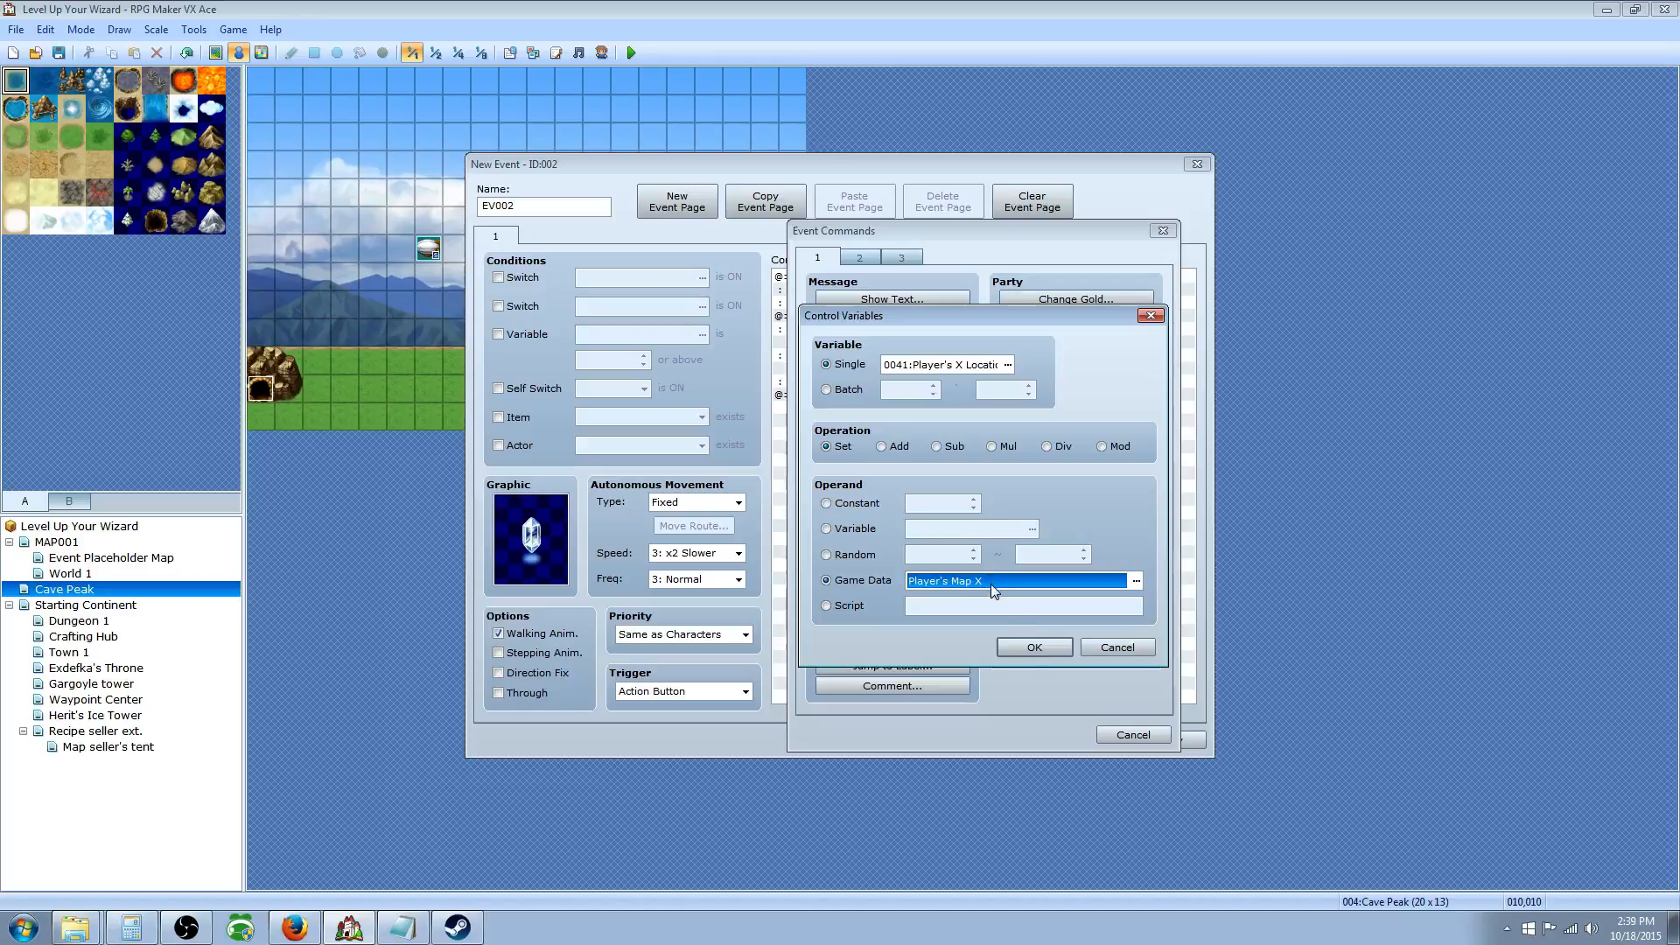
left_click(1033, 646)
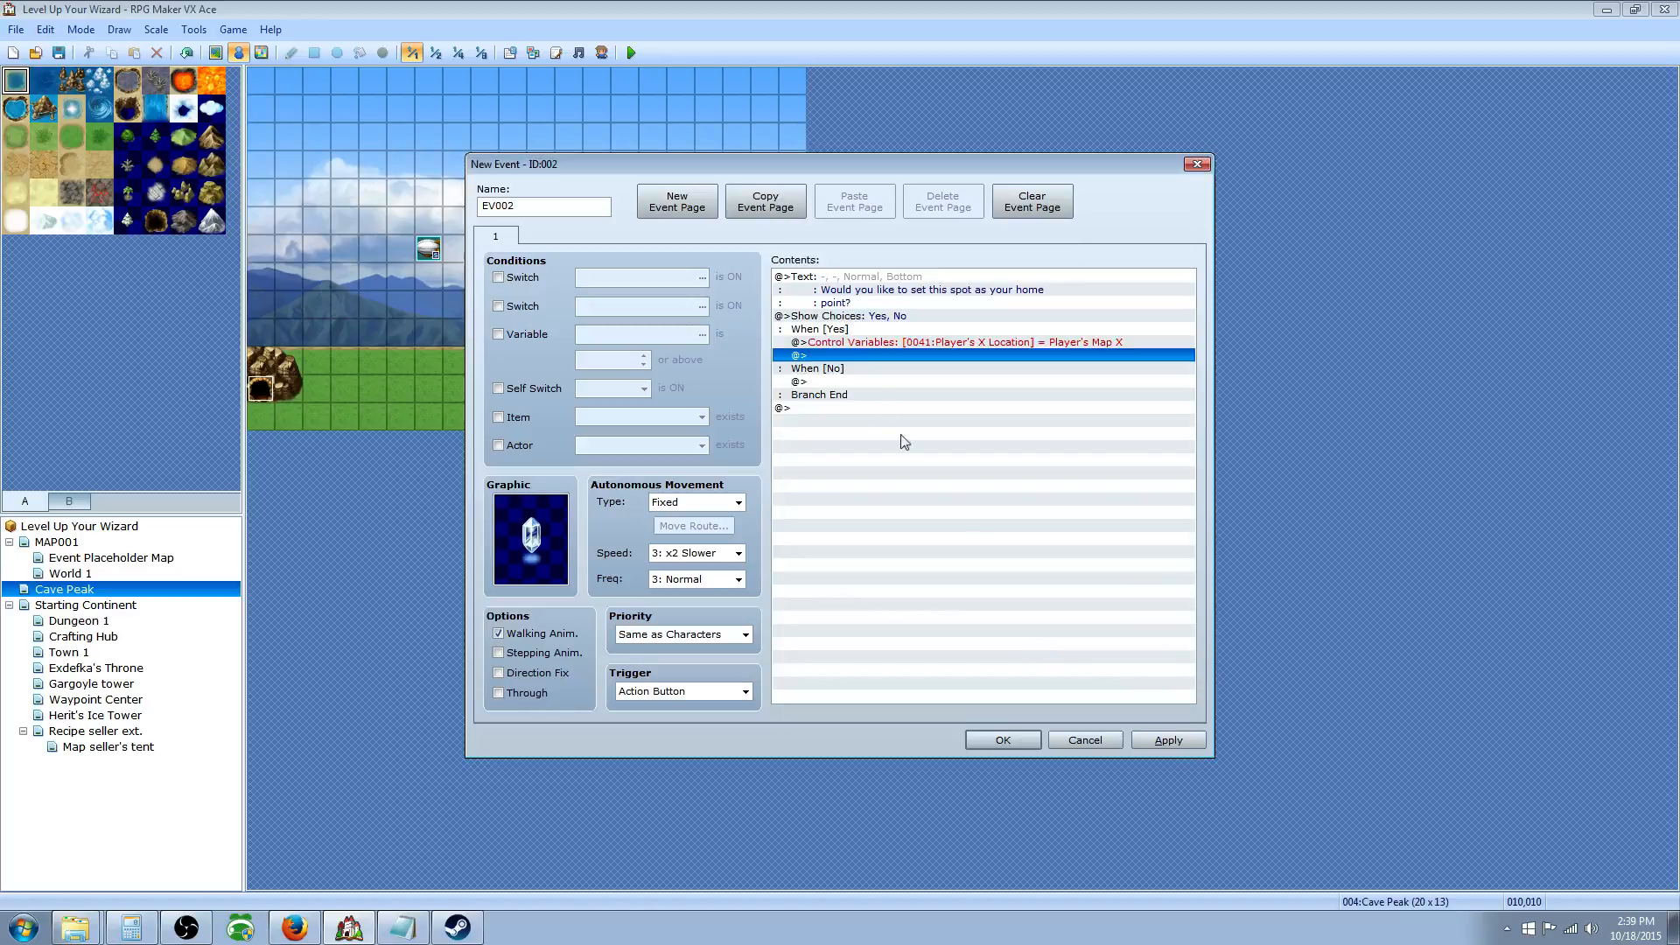
Step: Insert another Control Variables command setting variable 0042 Player's Y Location
right_click(843, 354)
left_click(887, 368)
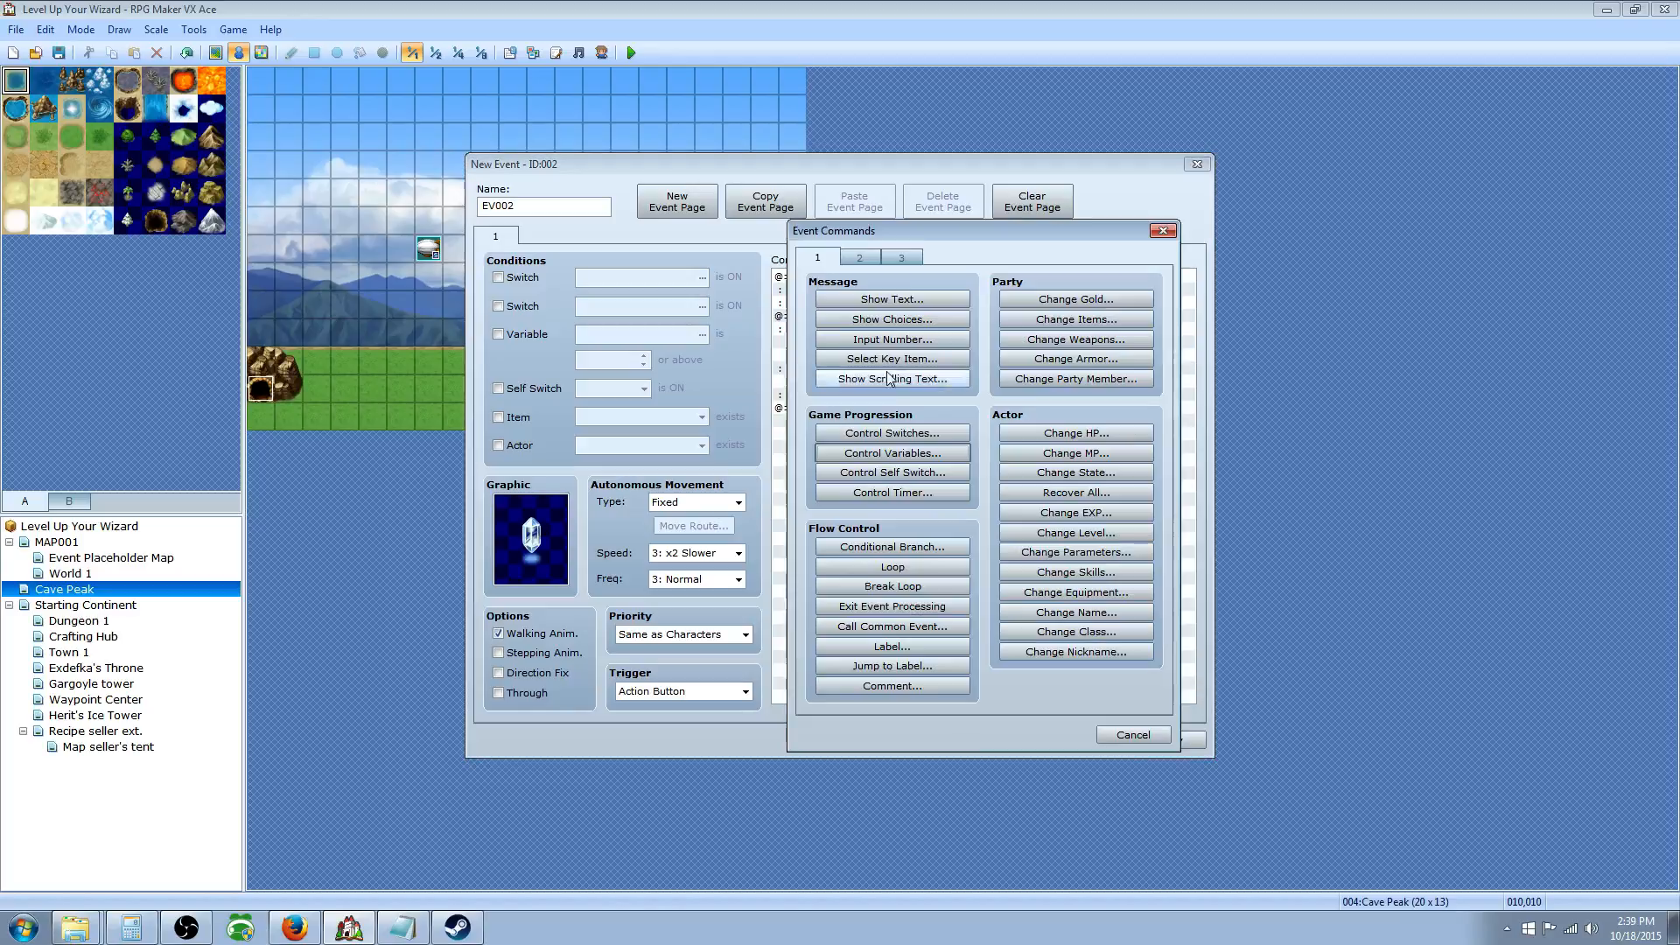
left_click(904, 453)
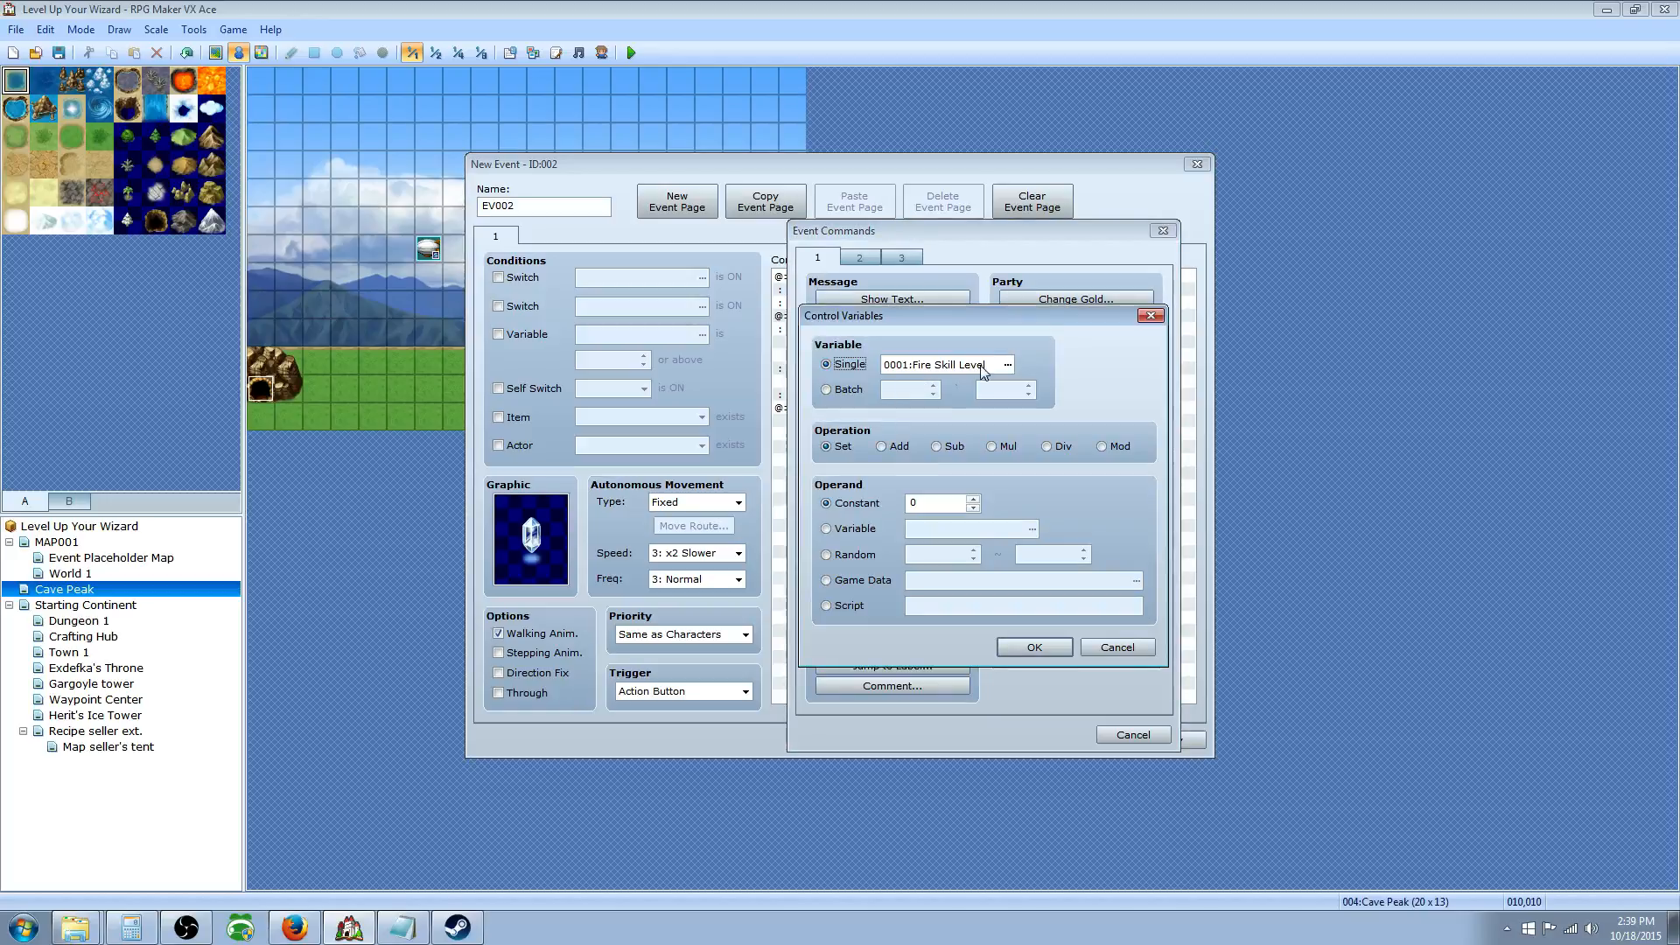
left_click(1007, 364)
left_click(1050, 355)
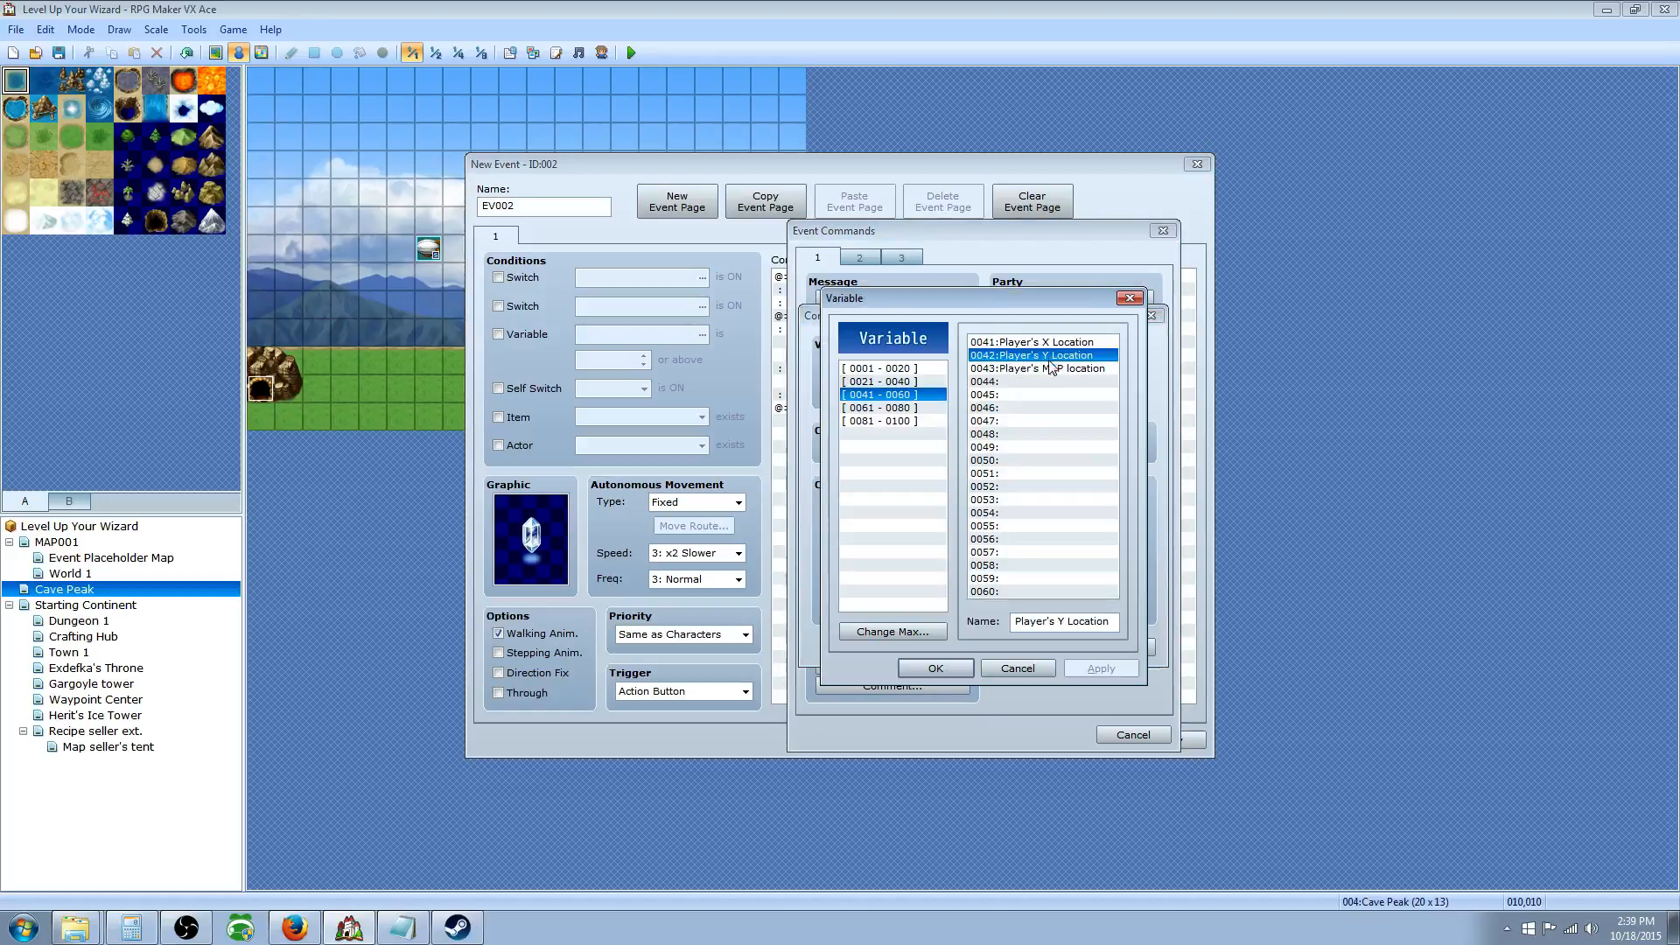
left_click(936, 667)
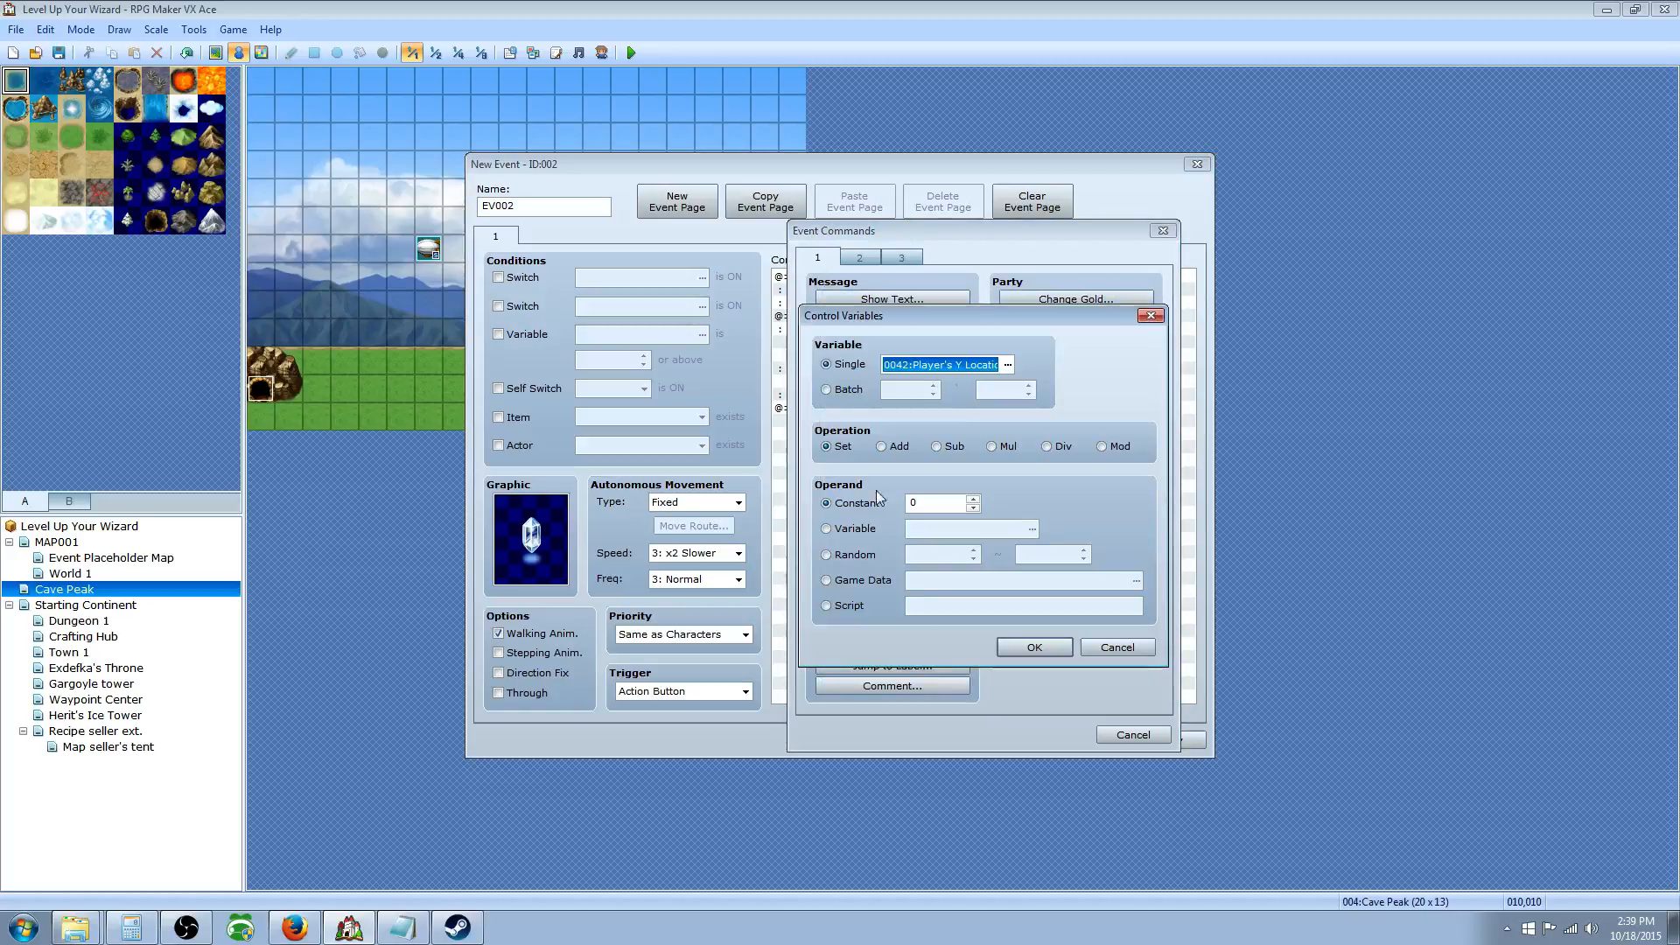
left_click(838, 448)
Step: Assign it Game Data > Character > Player's Map Y and add the command
left_click(860, 585)
left_click(1131, 581)
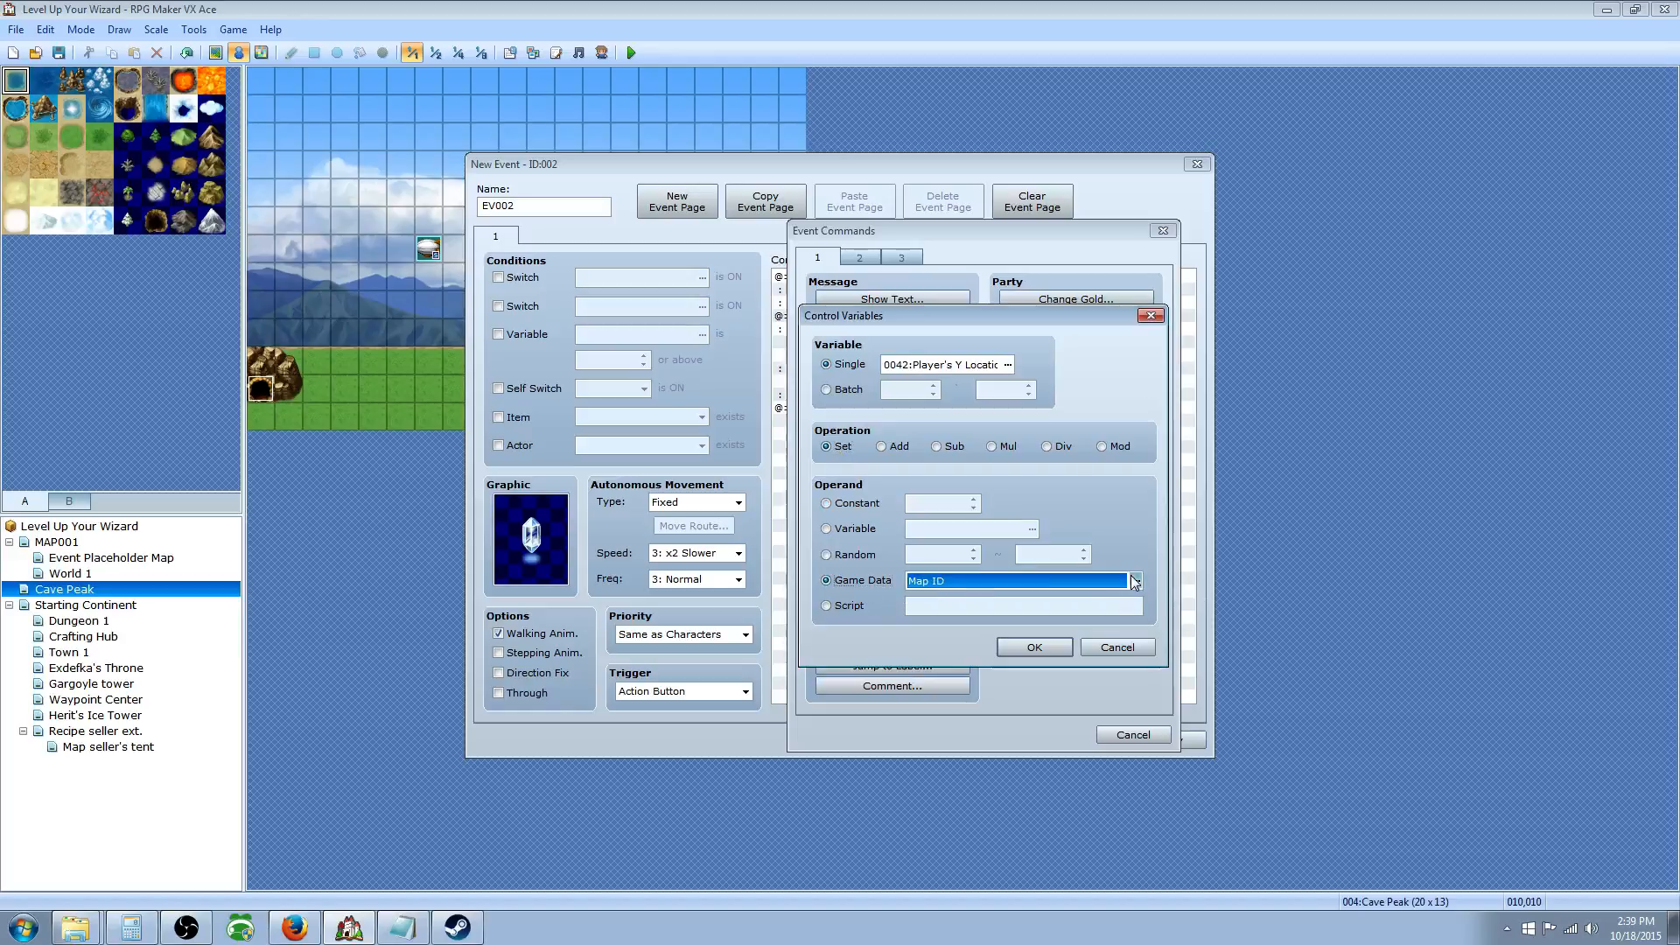
left_click(847, 541)
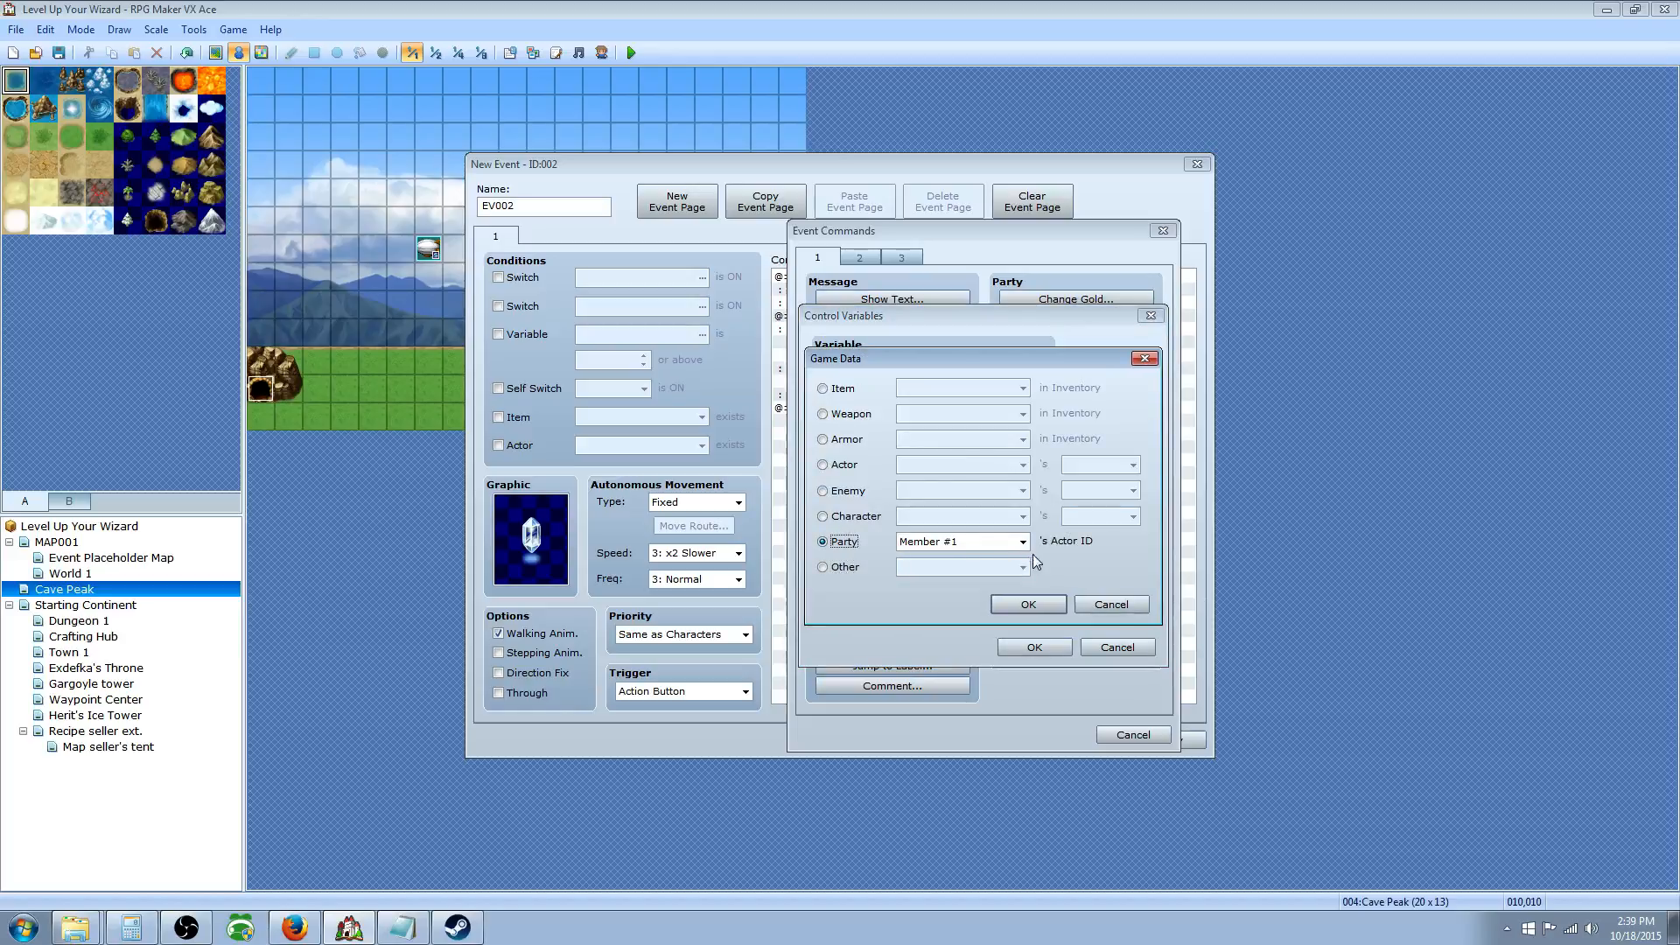
left_click(1023, 542)
left_click(960, 536)
left_click(847, 515)
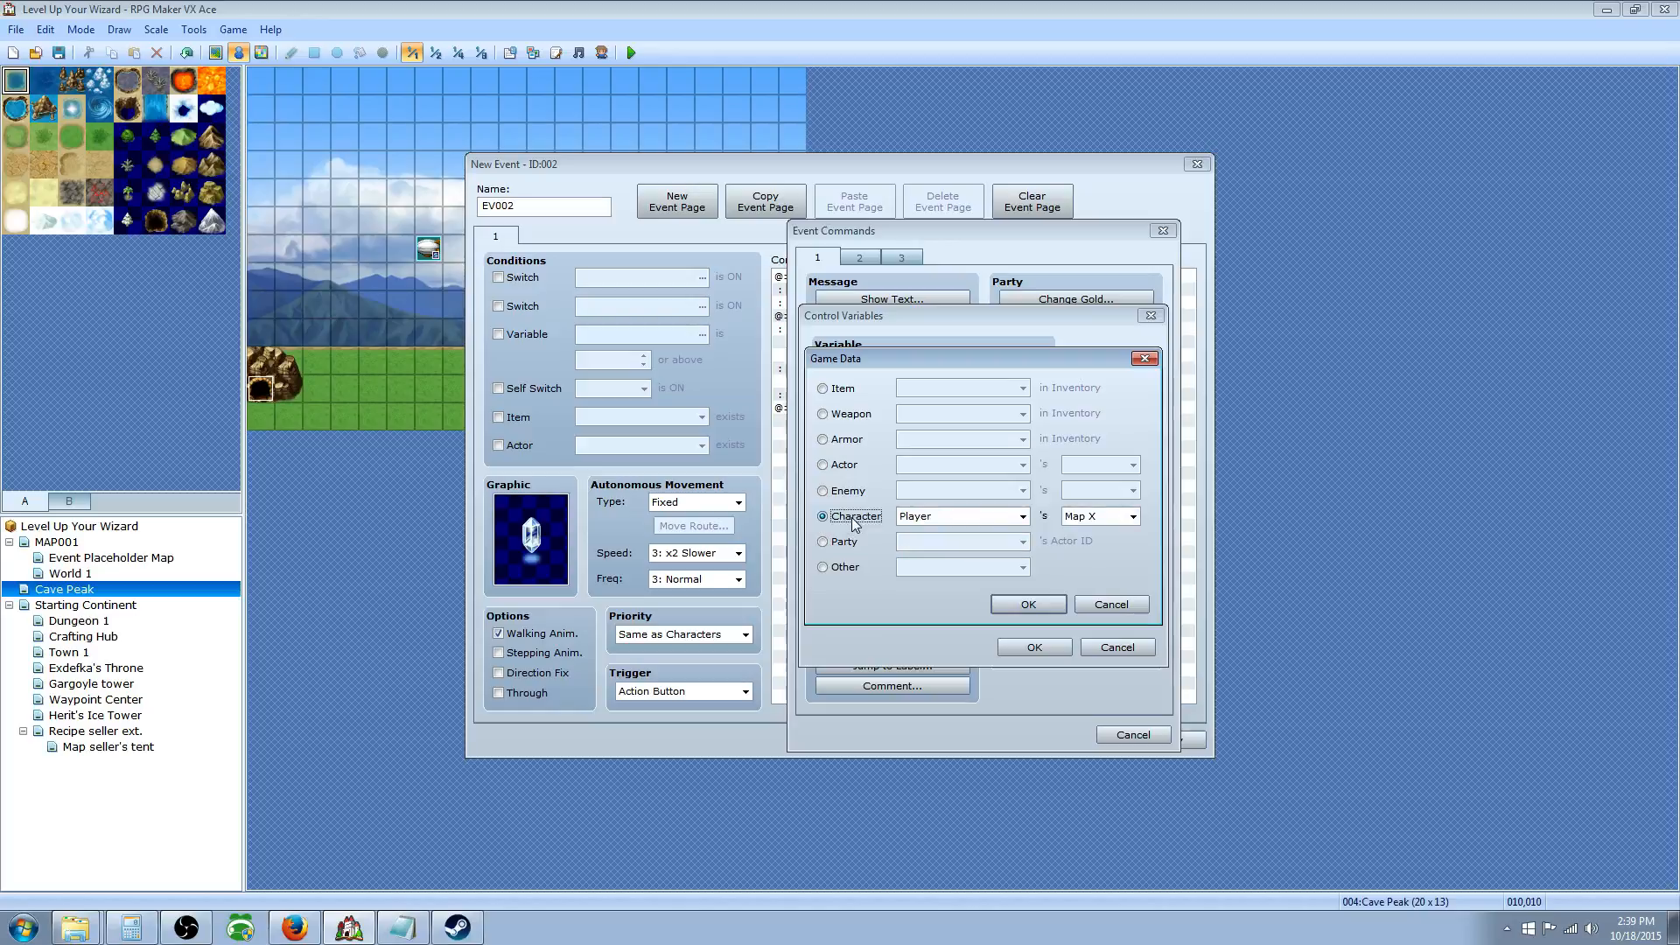
left_click(1022, 516)
left_click(1022, 518)
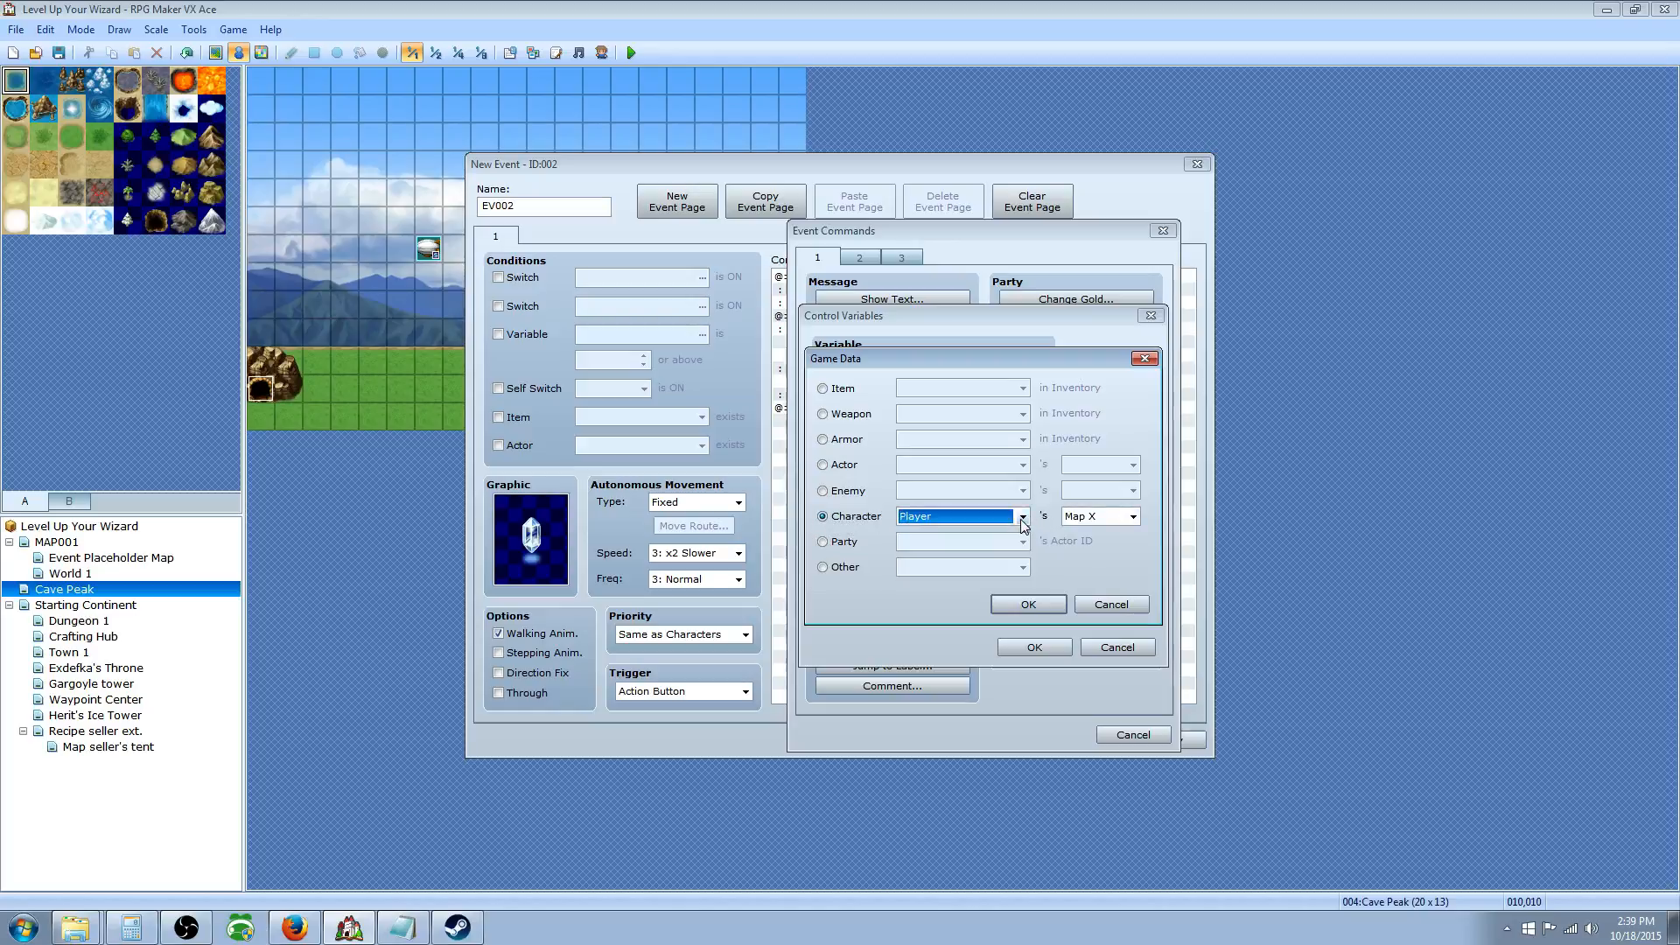
left_click(1130, 517)
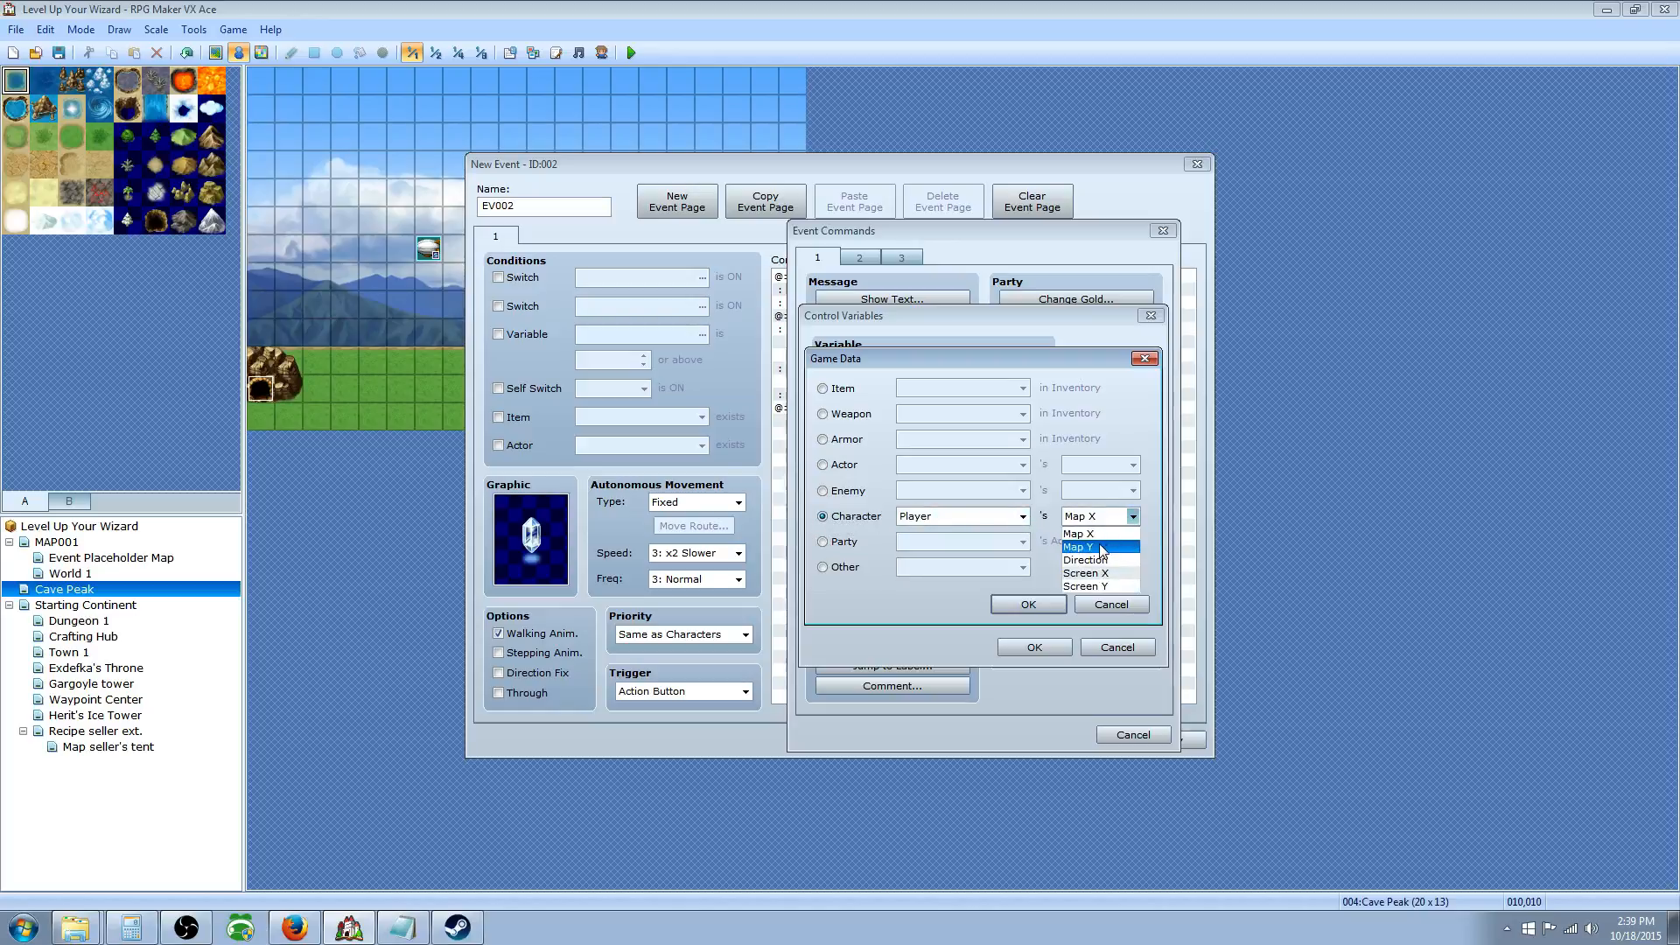
left_click(1100, 547)
left_click(1029, 605)
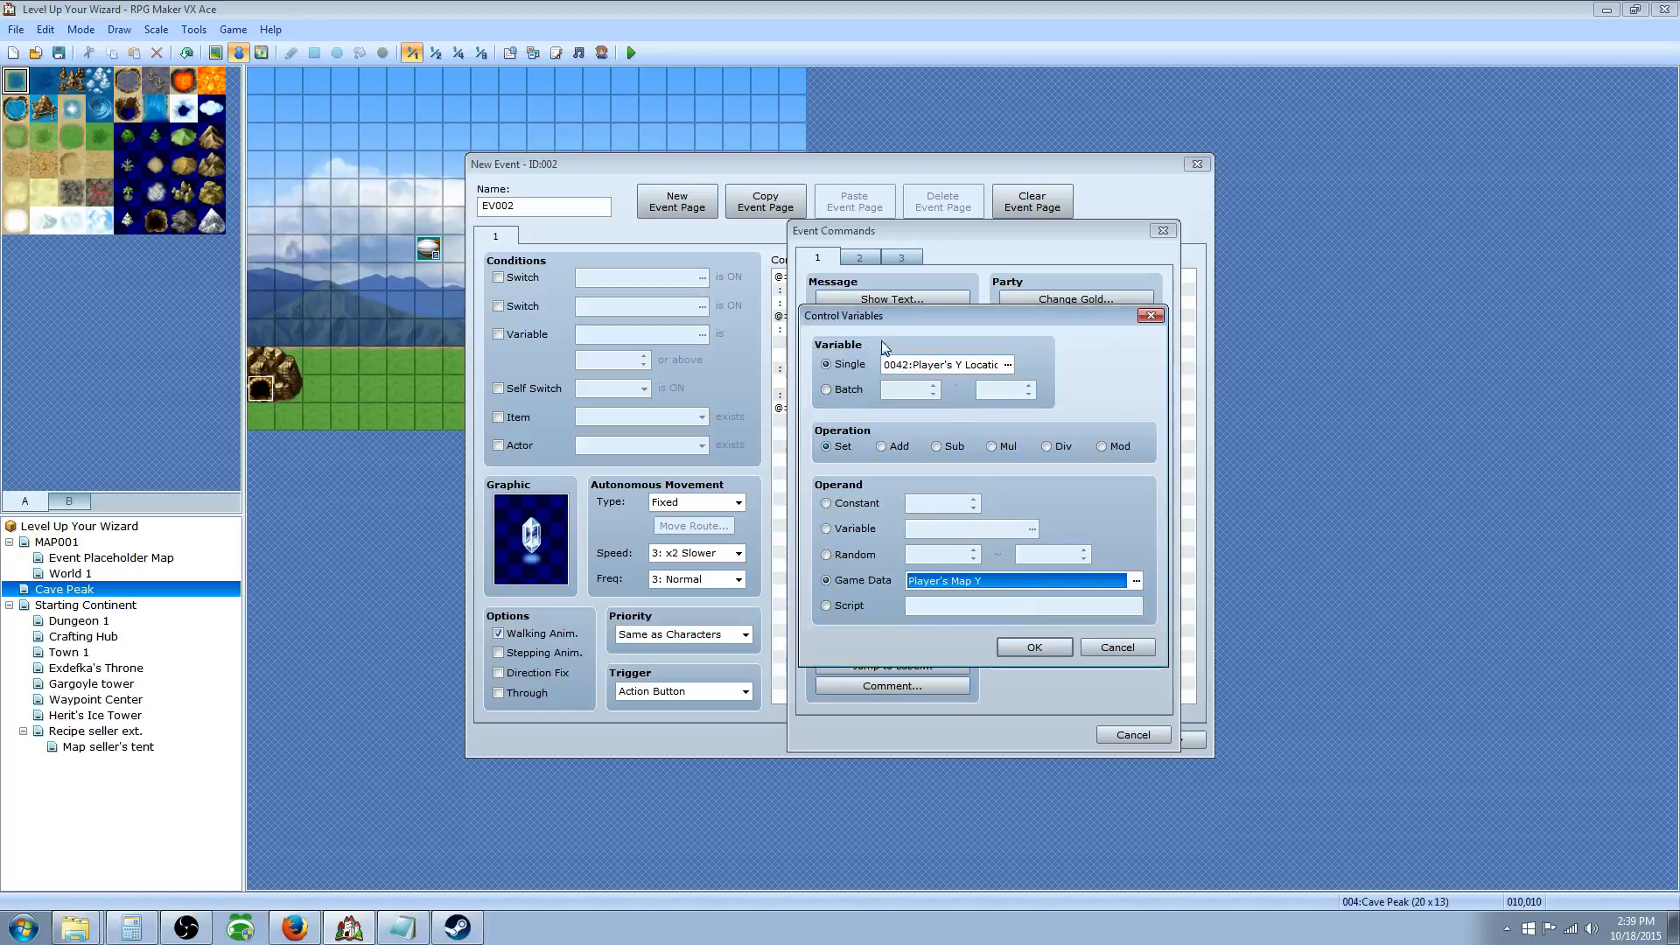
left_click(1035, 647)
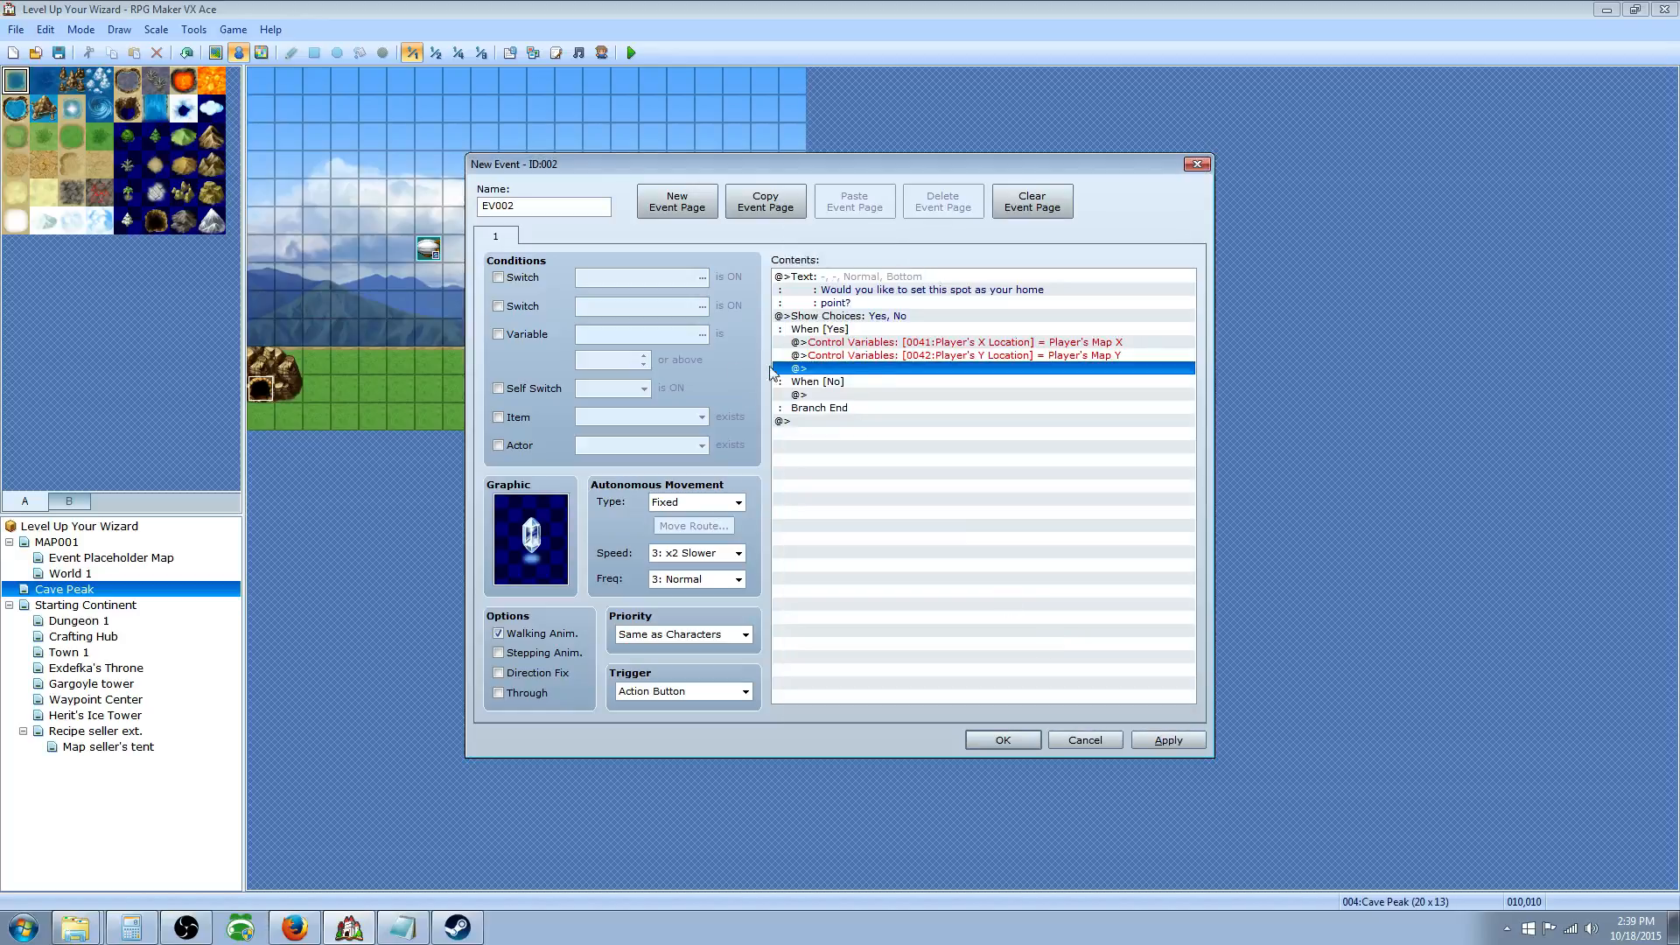
Step: Begin a third Control Variables command that takes its value from Game Data
double_click(910, 368)
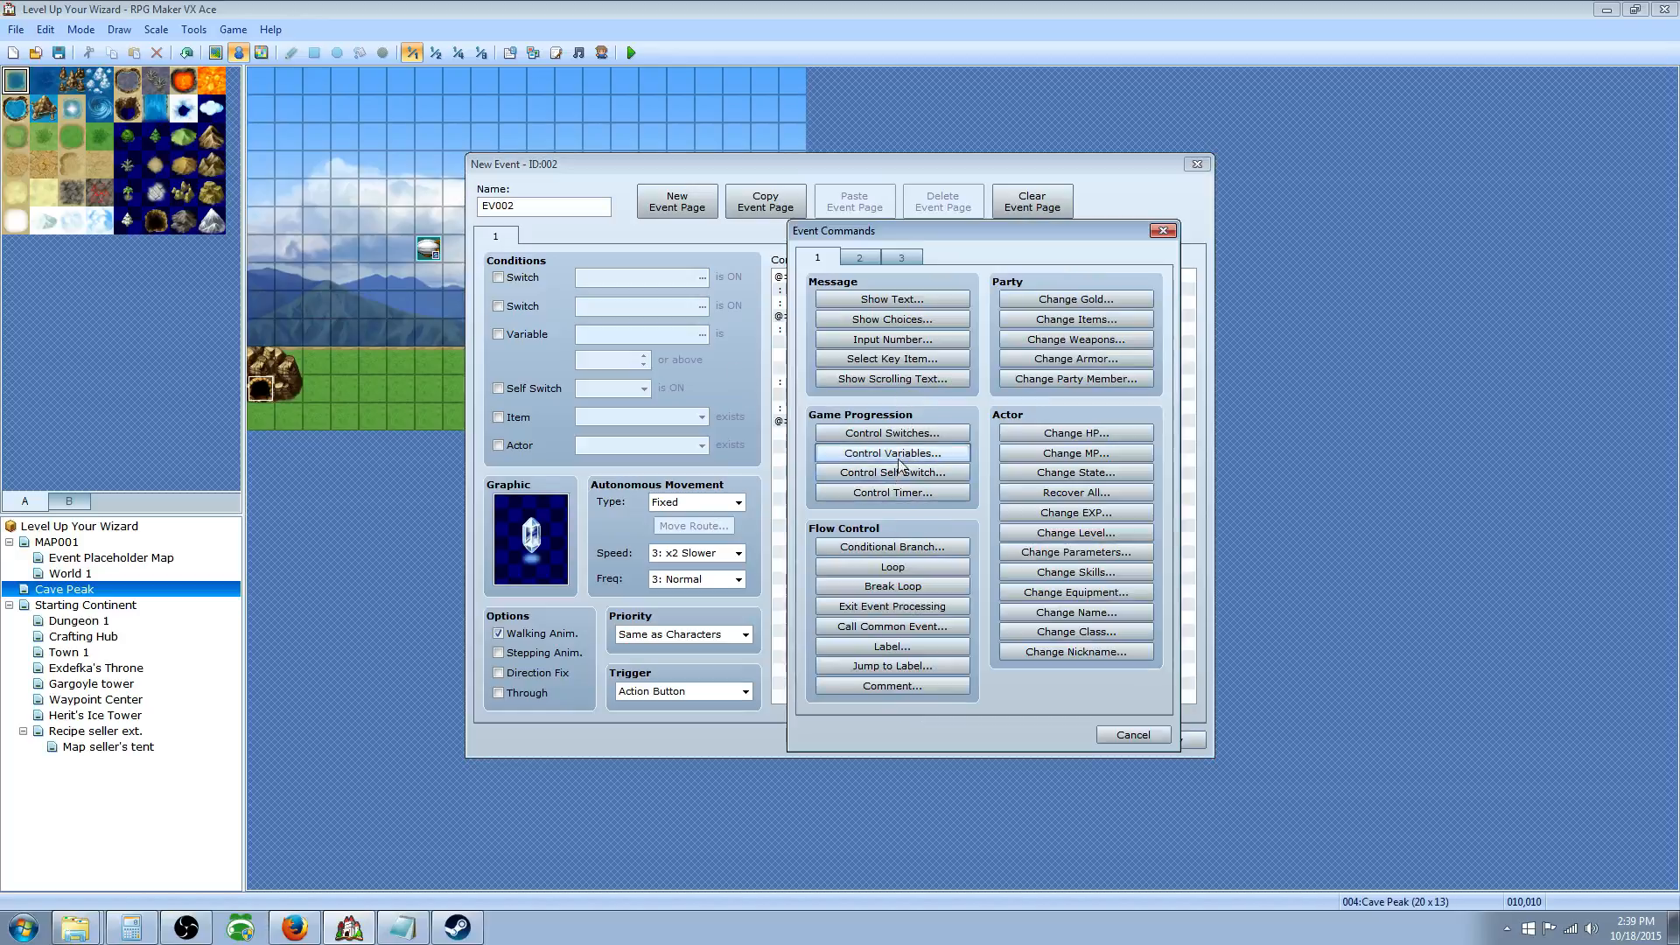
left_click(880, 451)
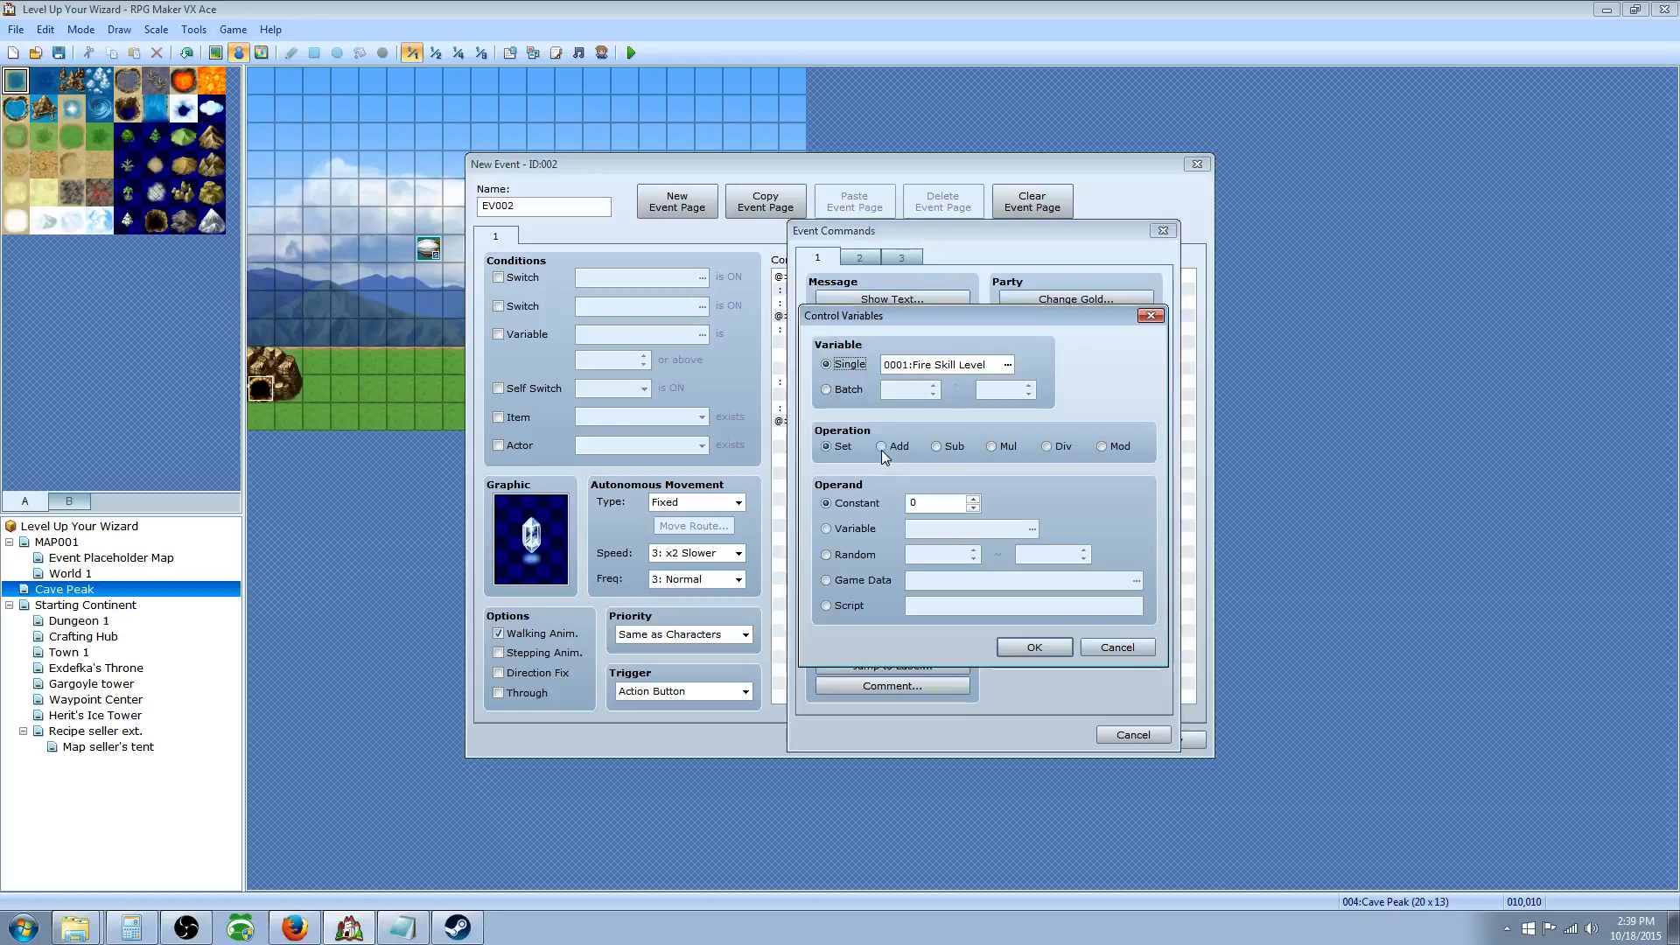
left_click(854, 576)
left_click(1136, 580)
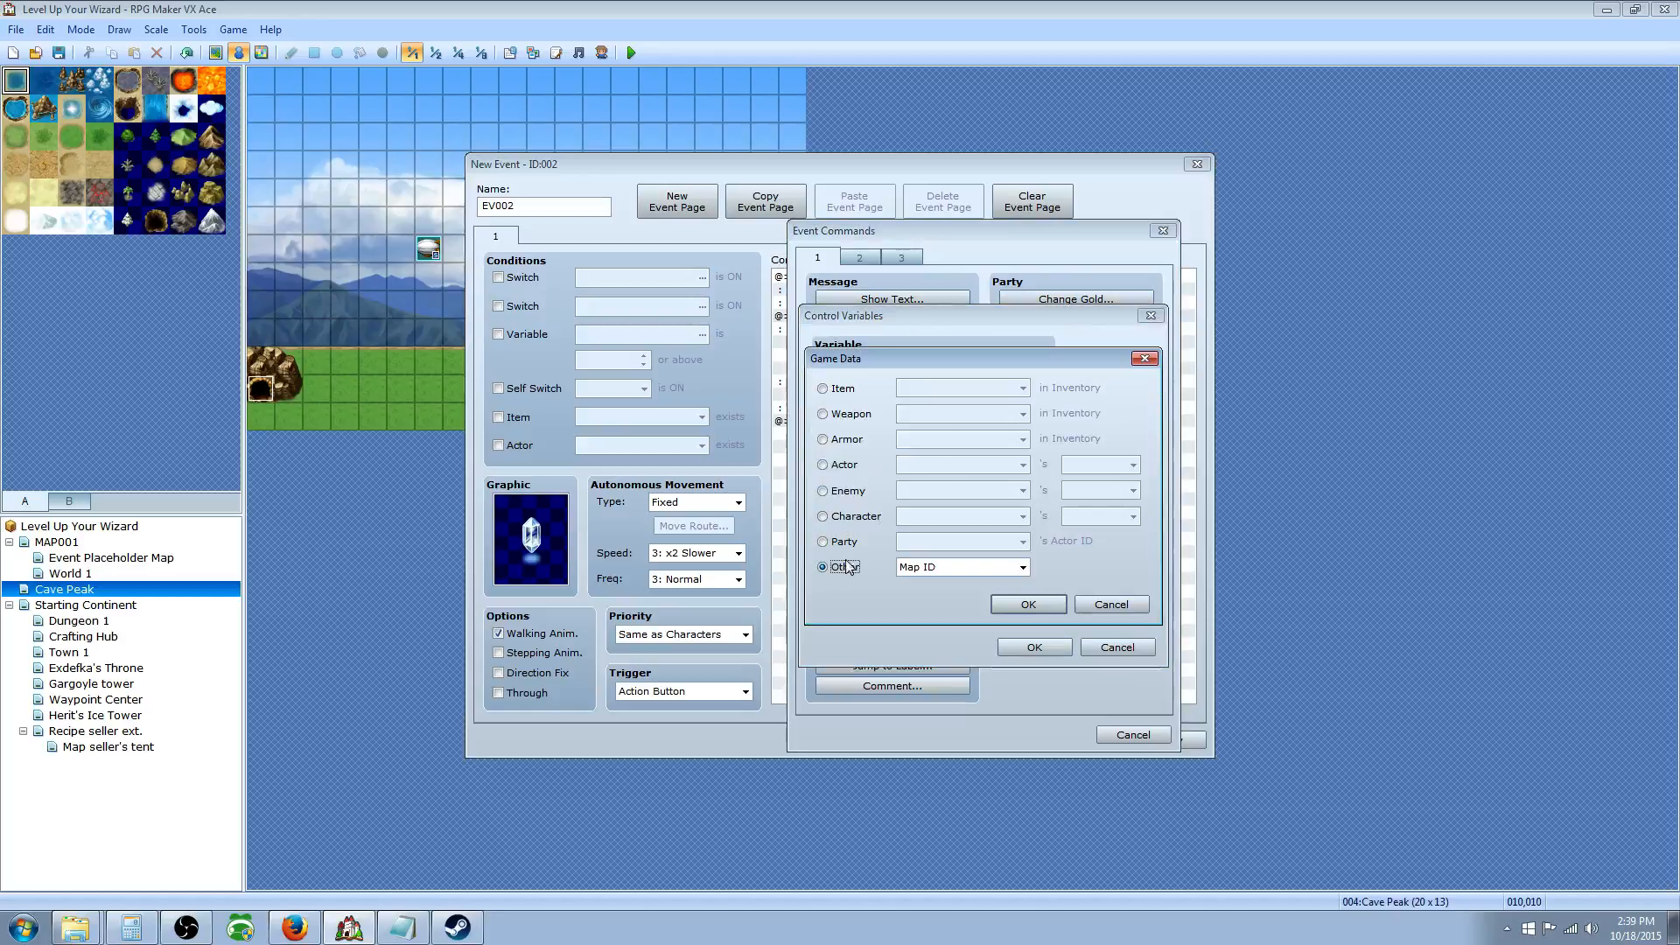
left_click(996, 573)
left_click(1022, 568)
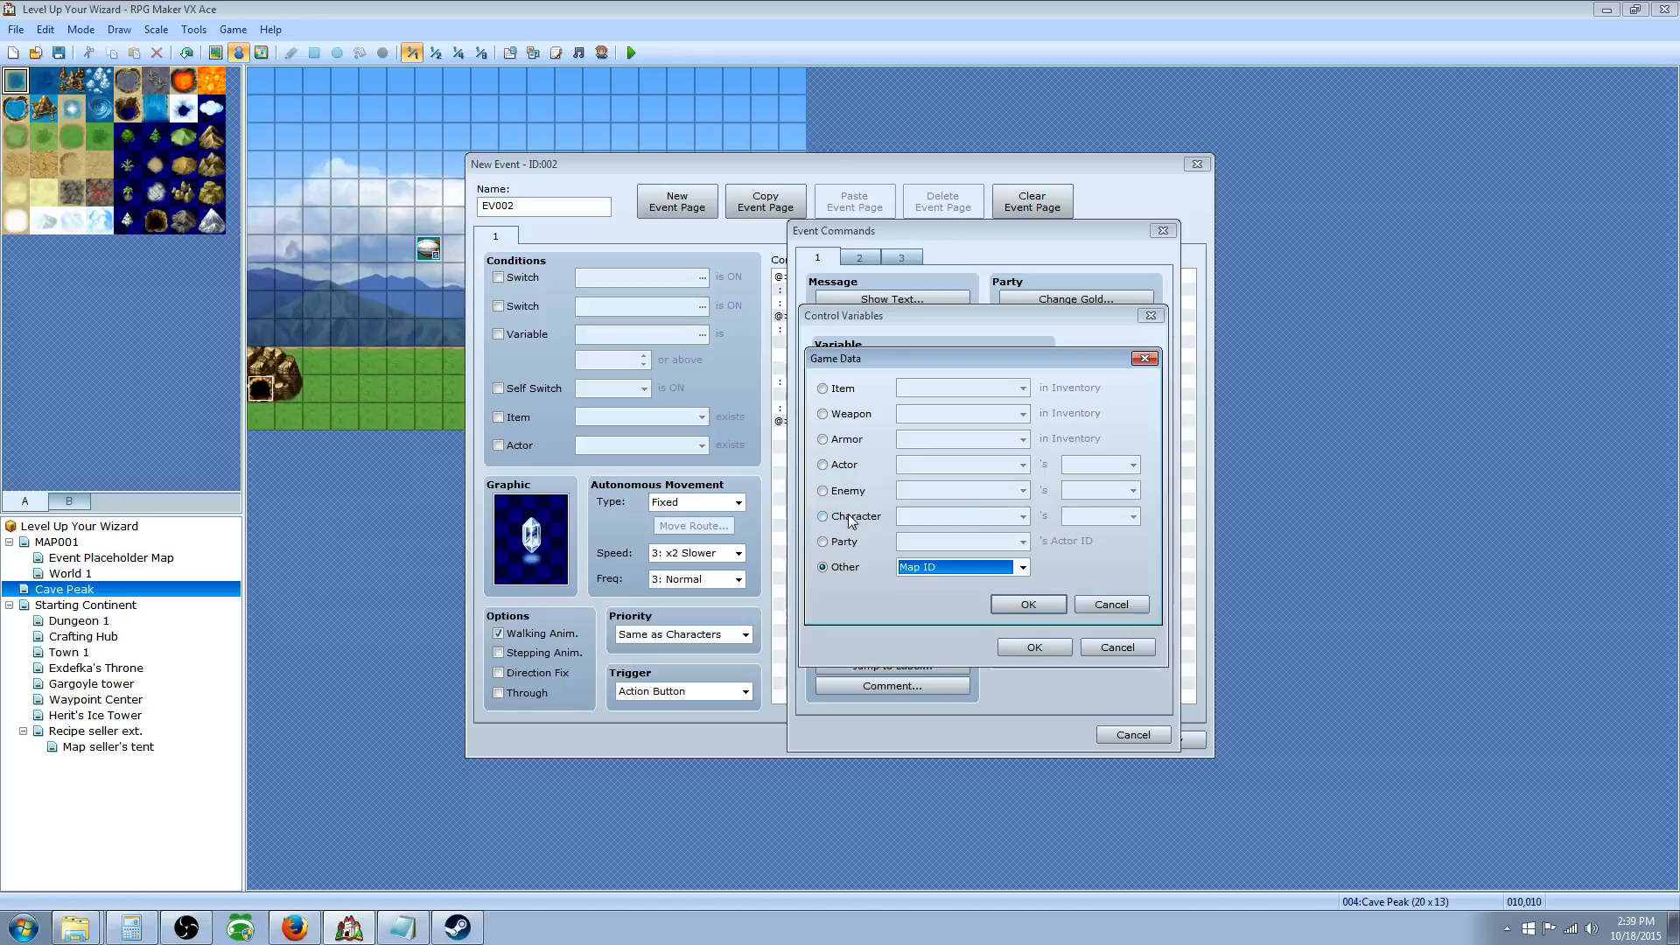
left_click(851, 519)
left_click(1090, 518)
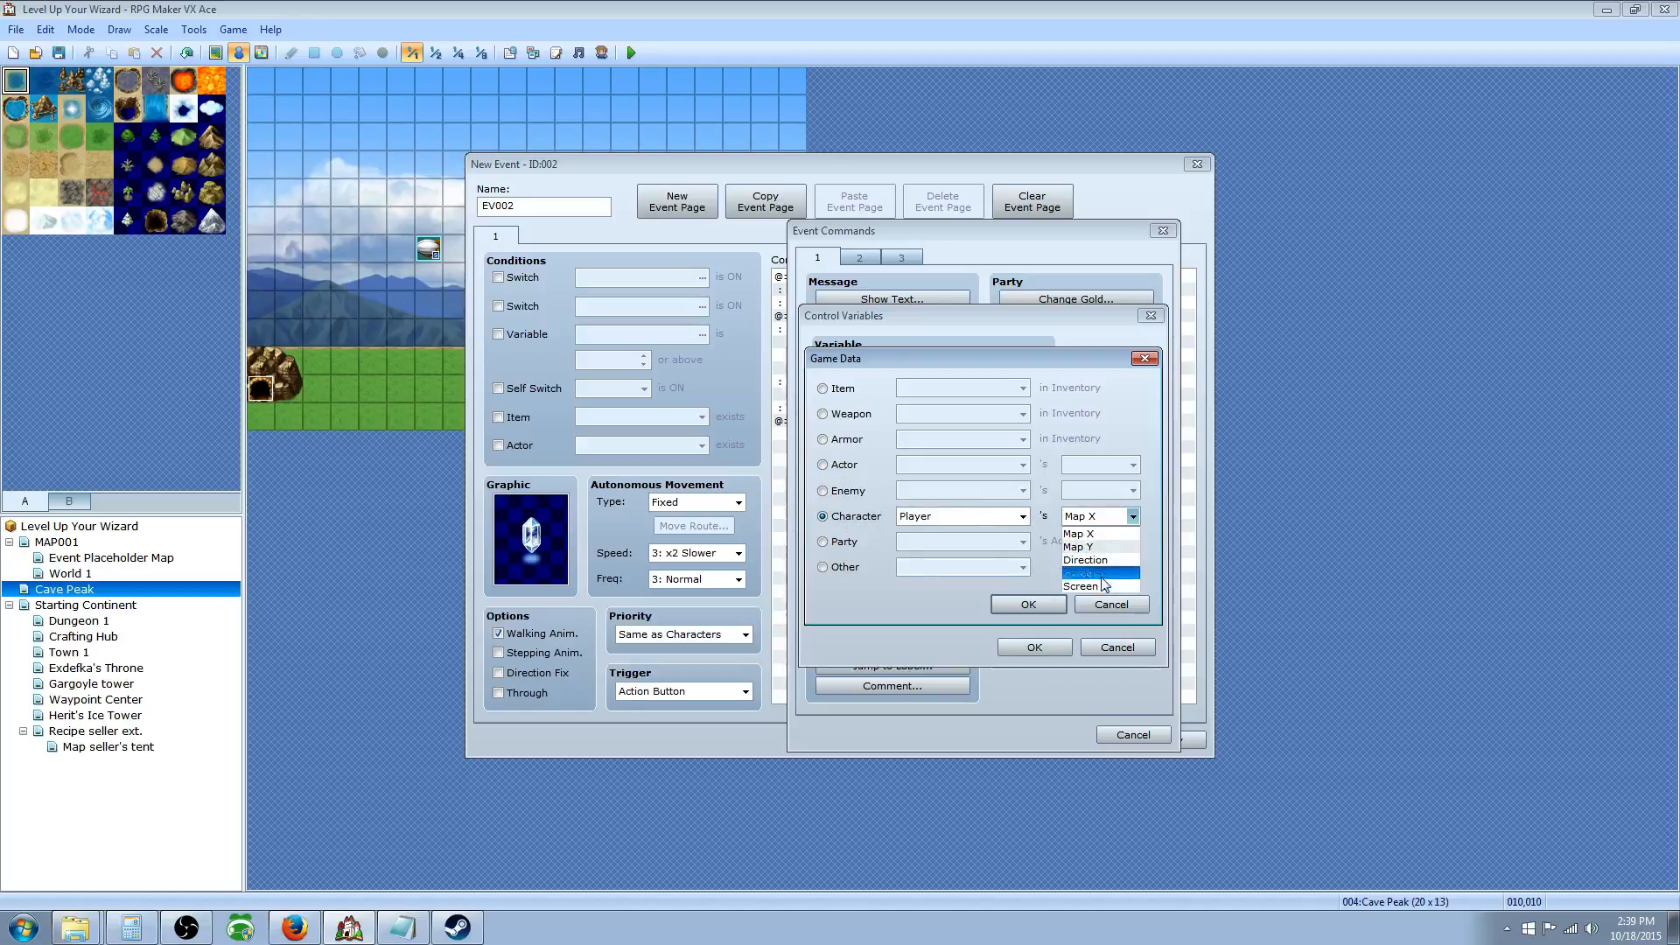
scroll(1104, 585, "down", 1)
left_click(846, 494)
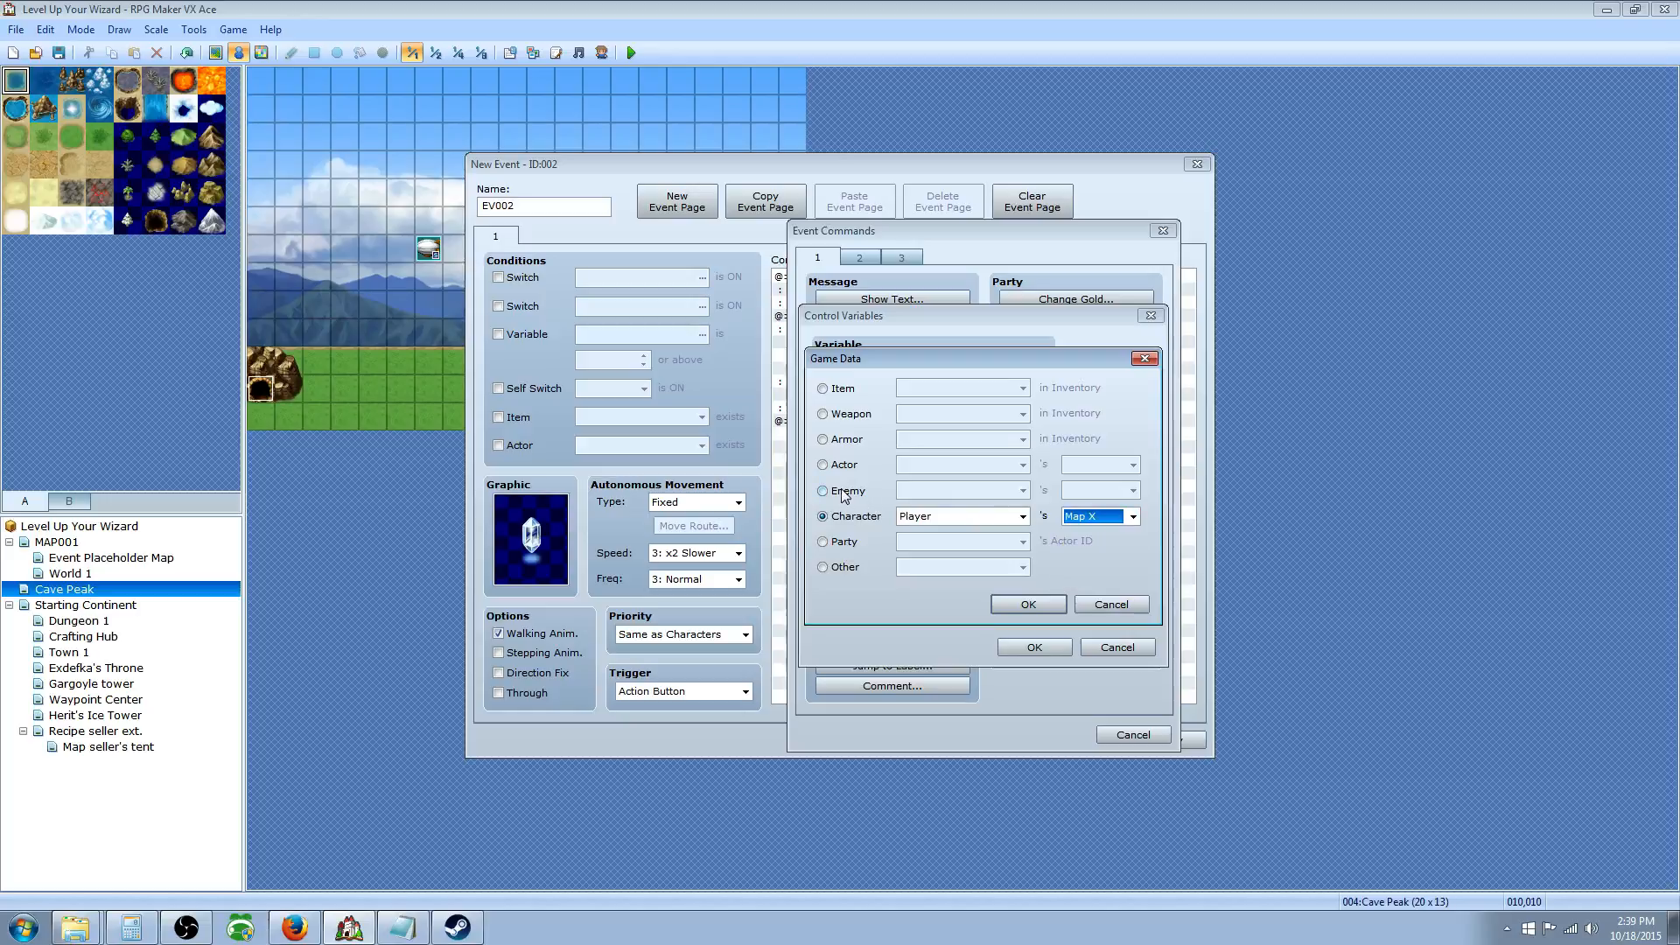
Step: Set the Game Data value to Other > Map ID
left_click(847, 494)
left_click(846, 464)
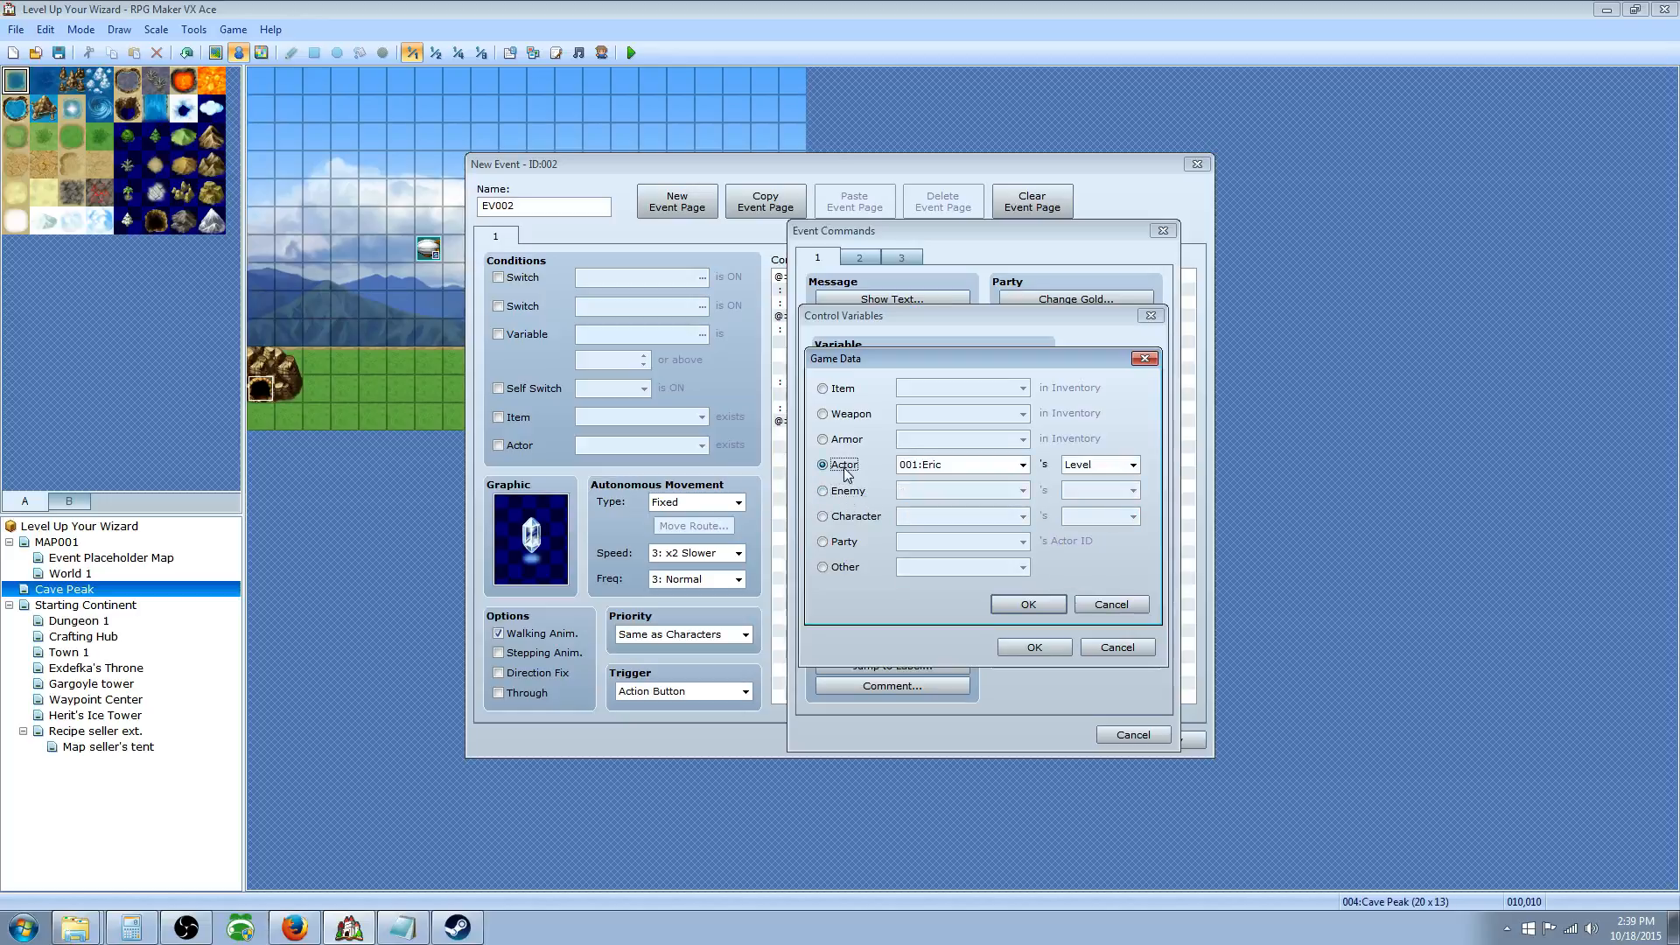
left_click(854, 517)
left_click(845, 541)
left_click(1008, 542)
left_click(846, 567)
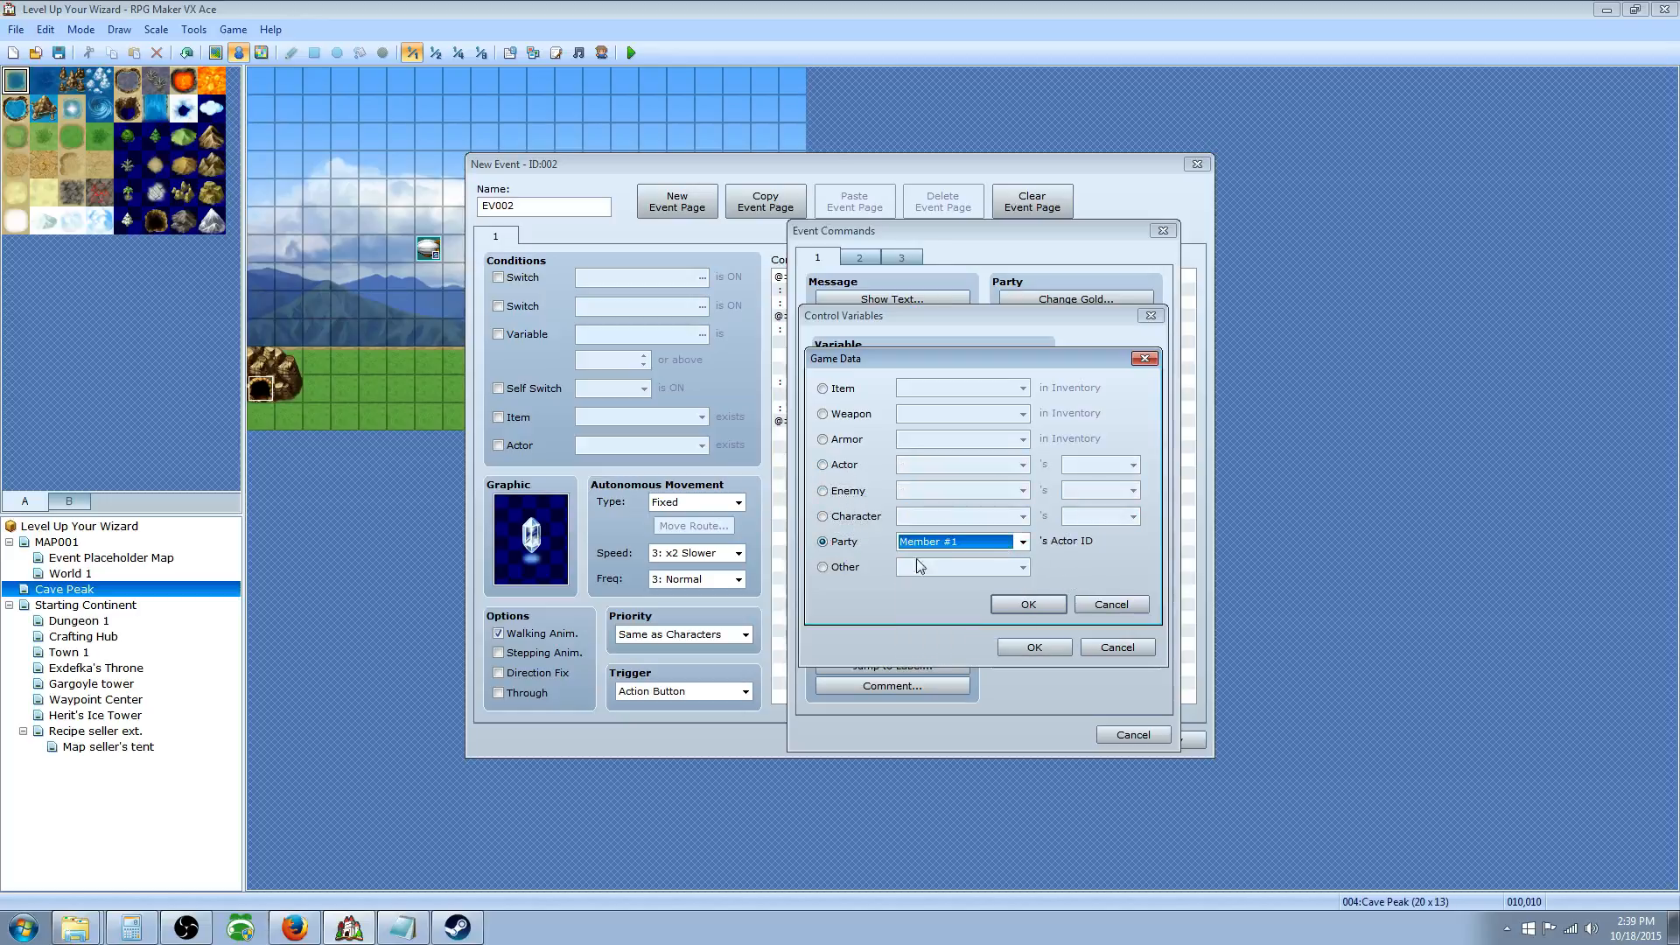
left_click(845, 567)
left_click(949, 567)
left_click(942, 585)
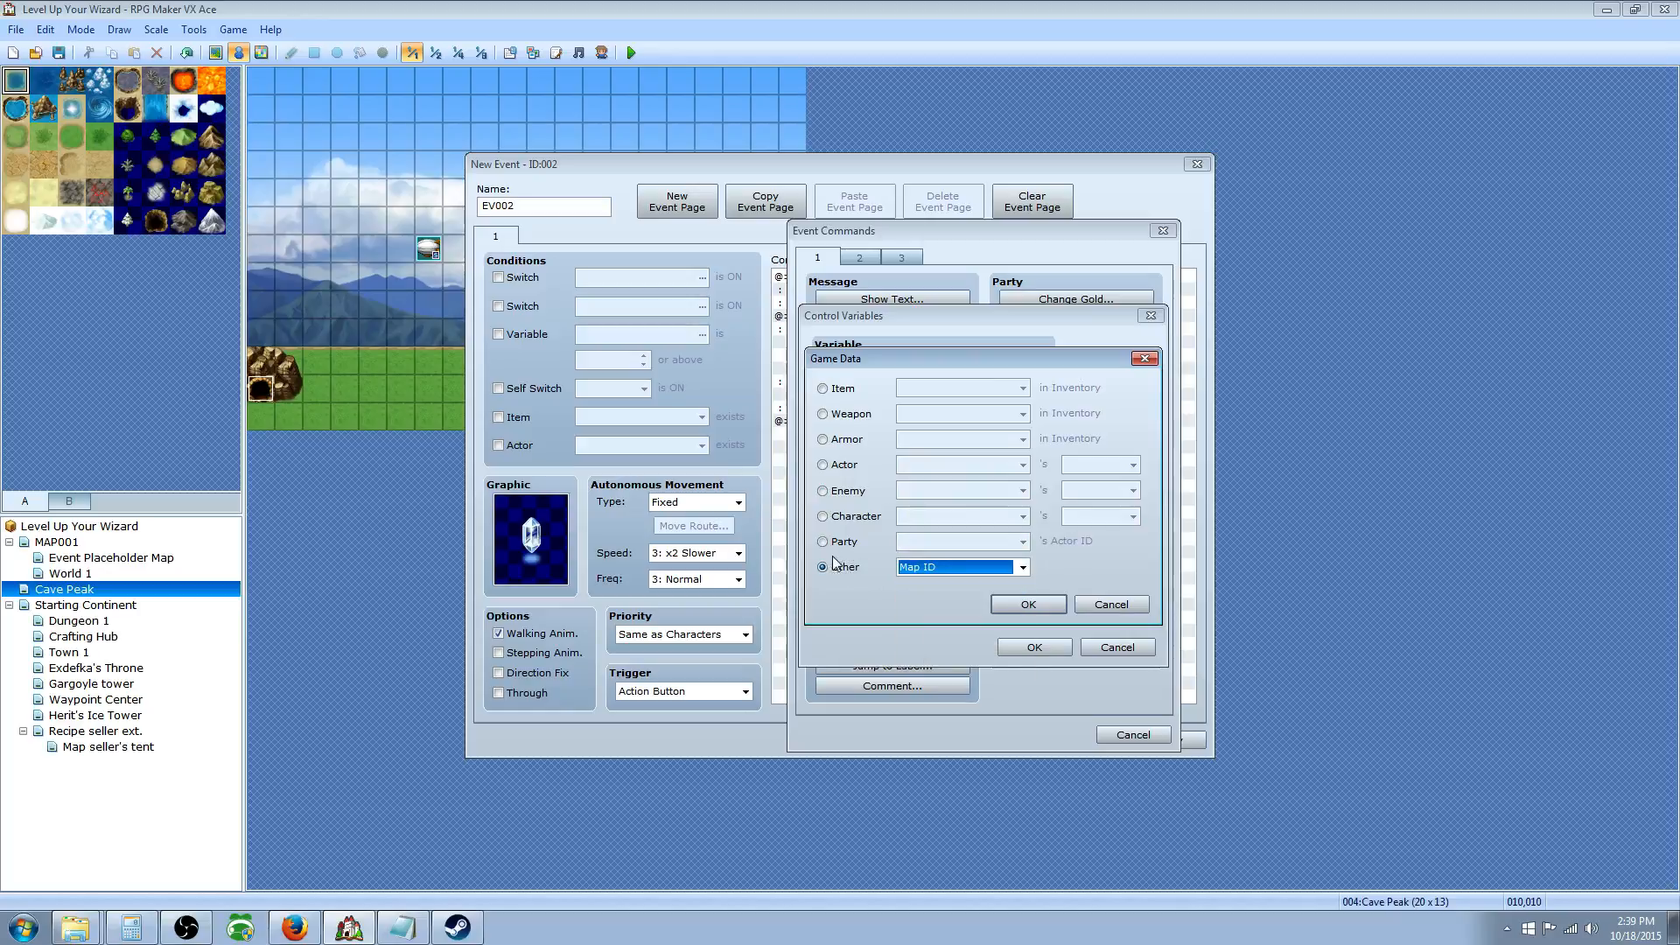
left_click(849, 568)
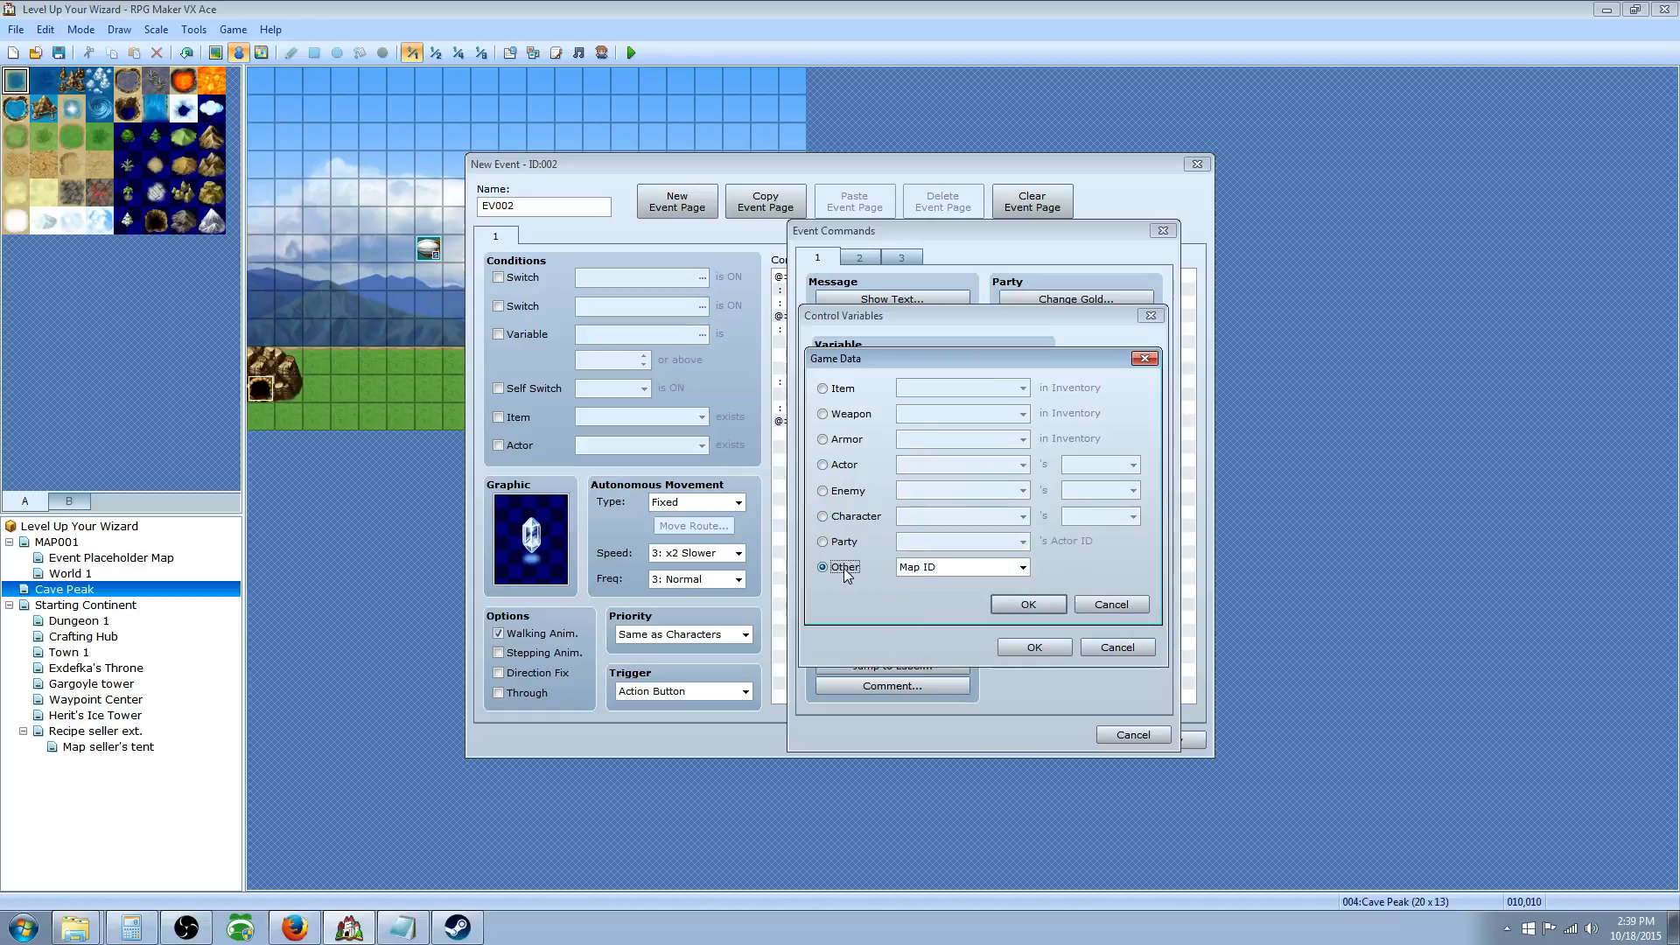
left_click(936, 567)
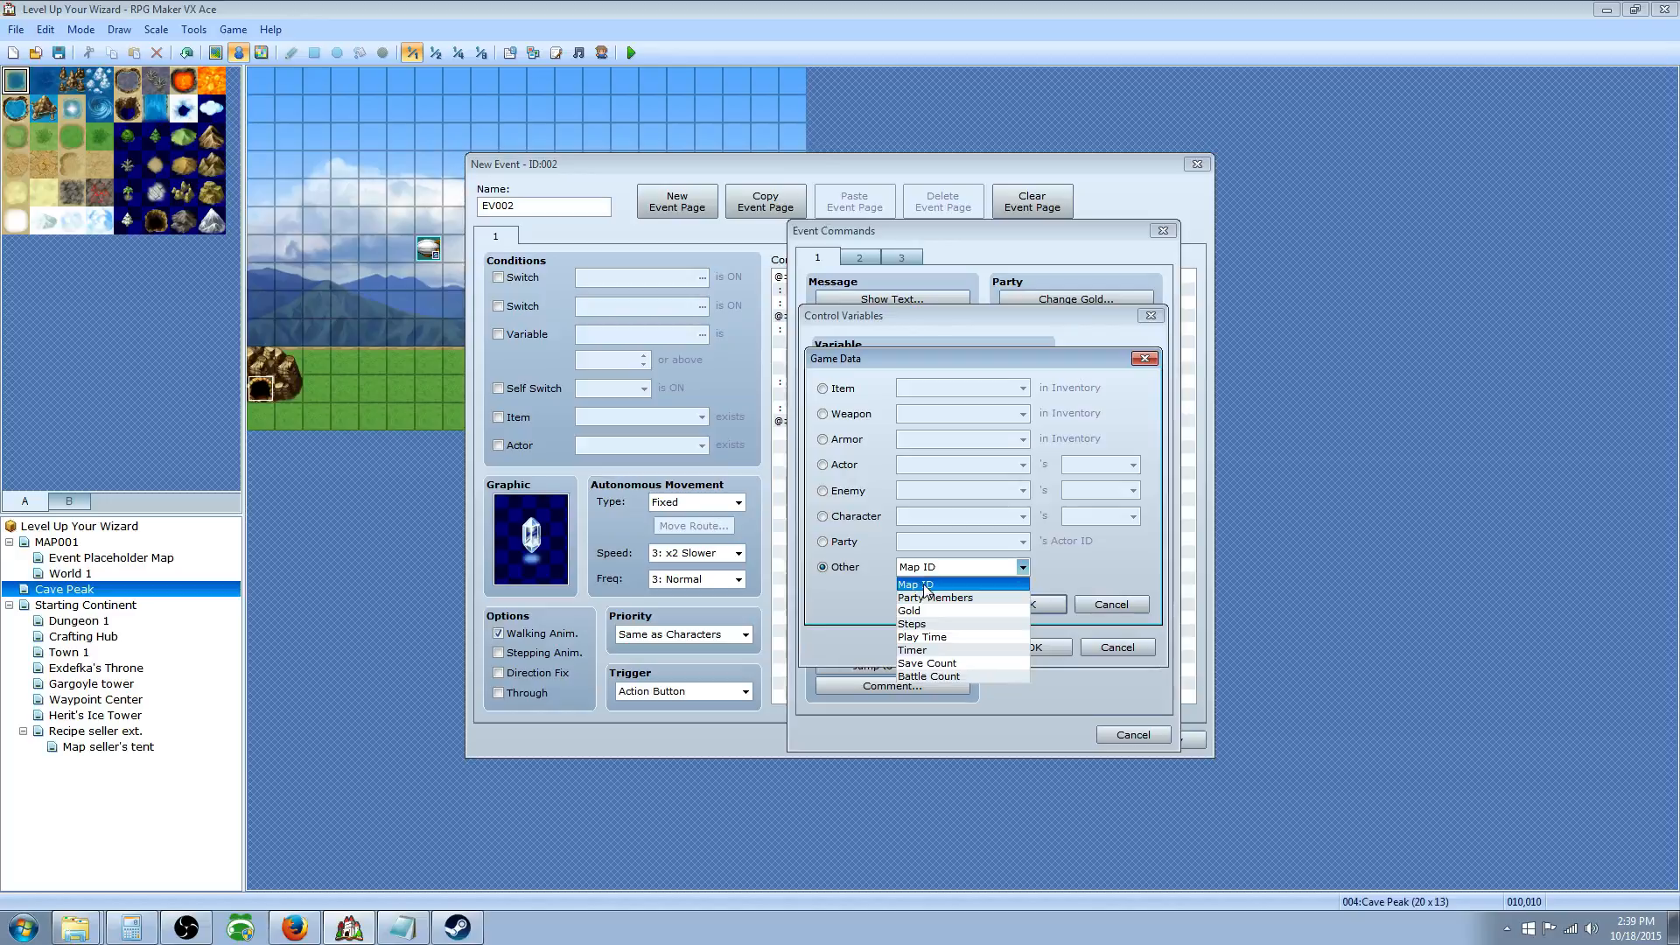
left_click(926, 585)
left_click(1039, 606)
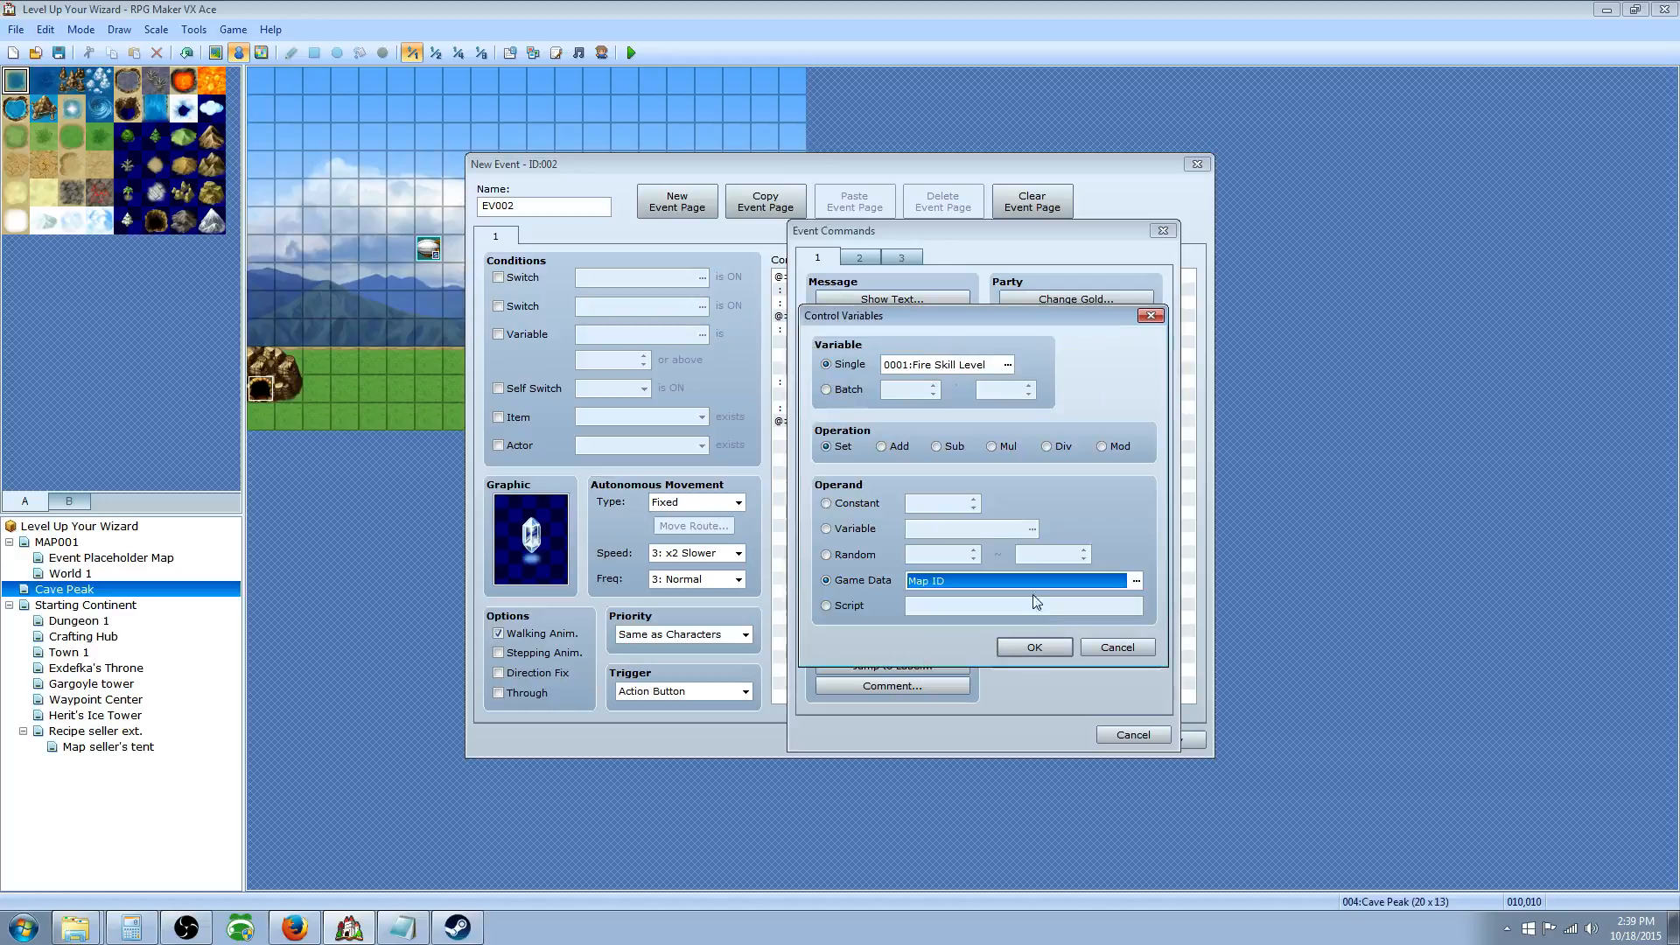
Step: Target variable 0043 Player's MAP location and add the Map ID assignment
left_click(980, 371)
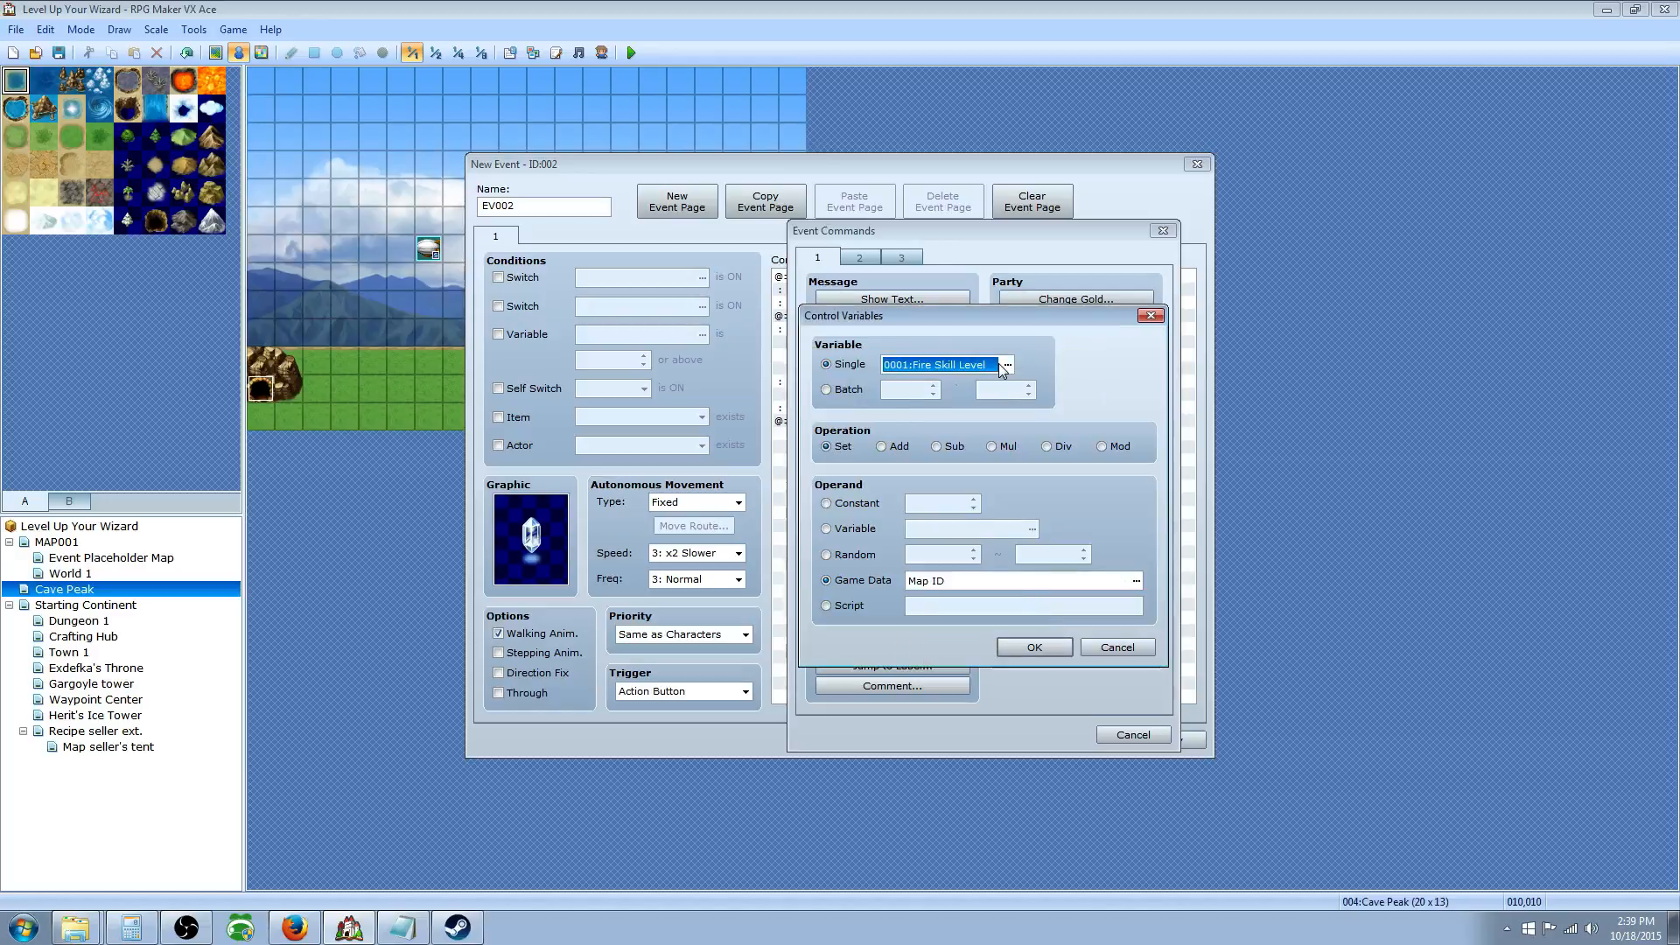
left_click(1008, 365)
left_click(1042, 368)
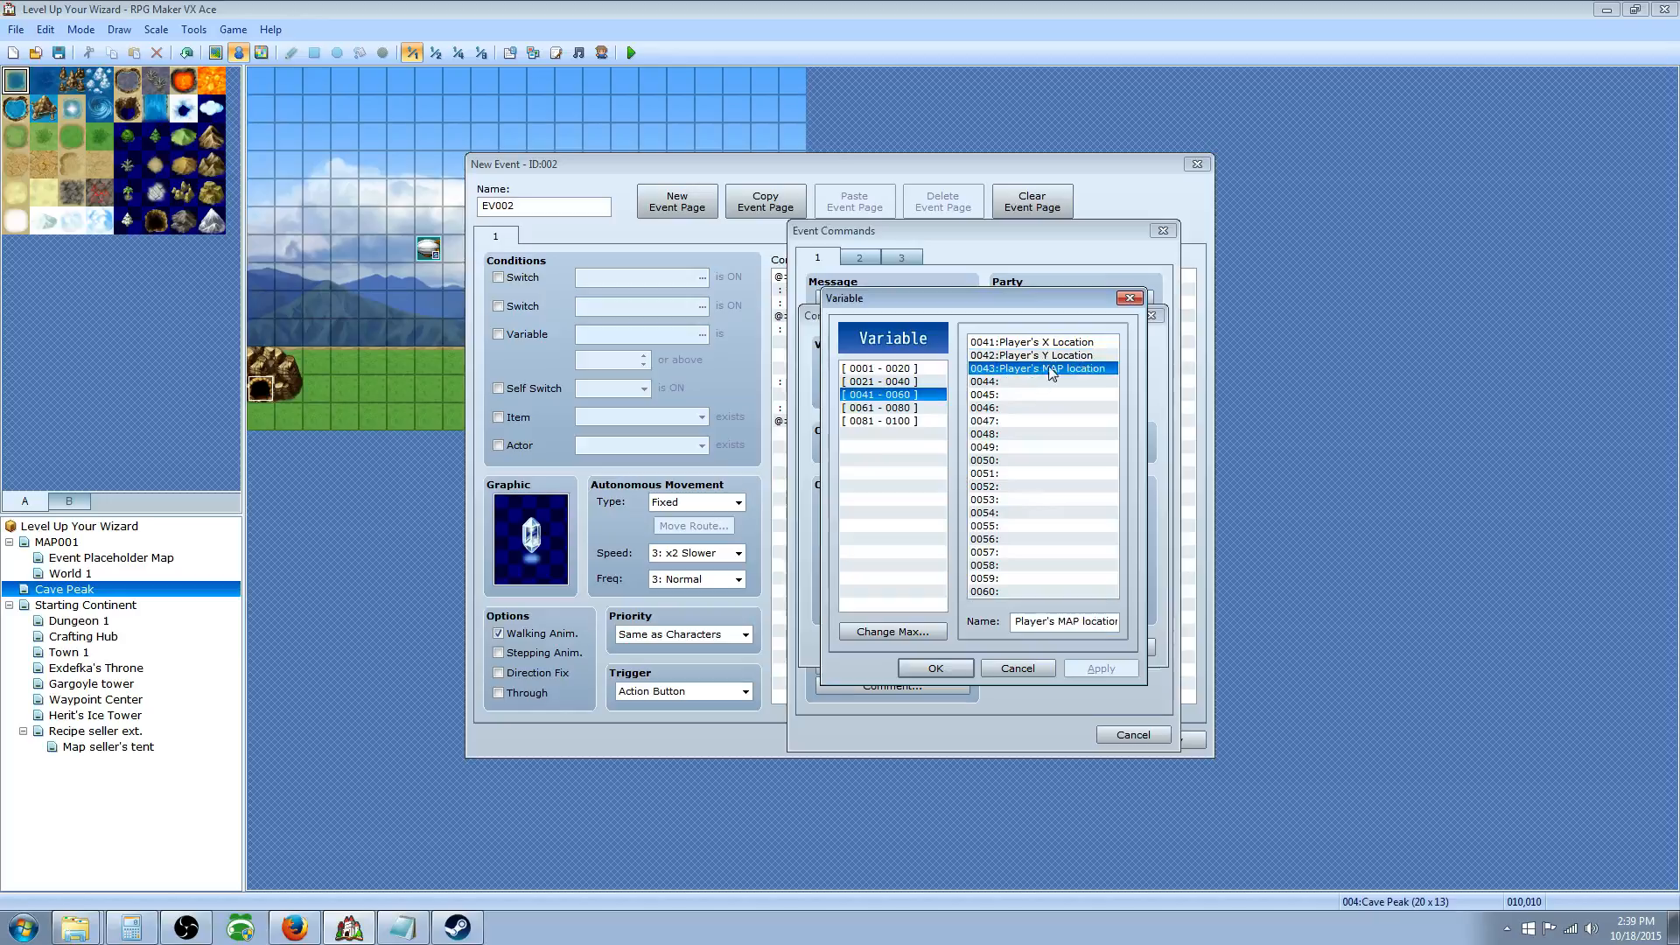
left_click(937, 670)
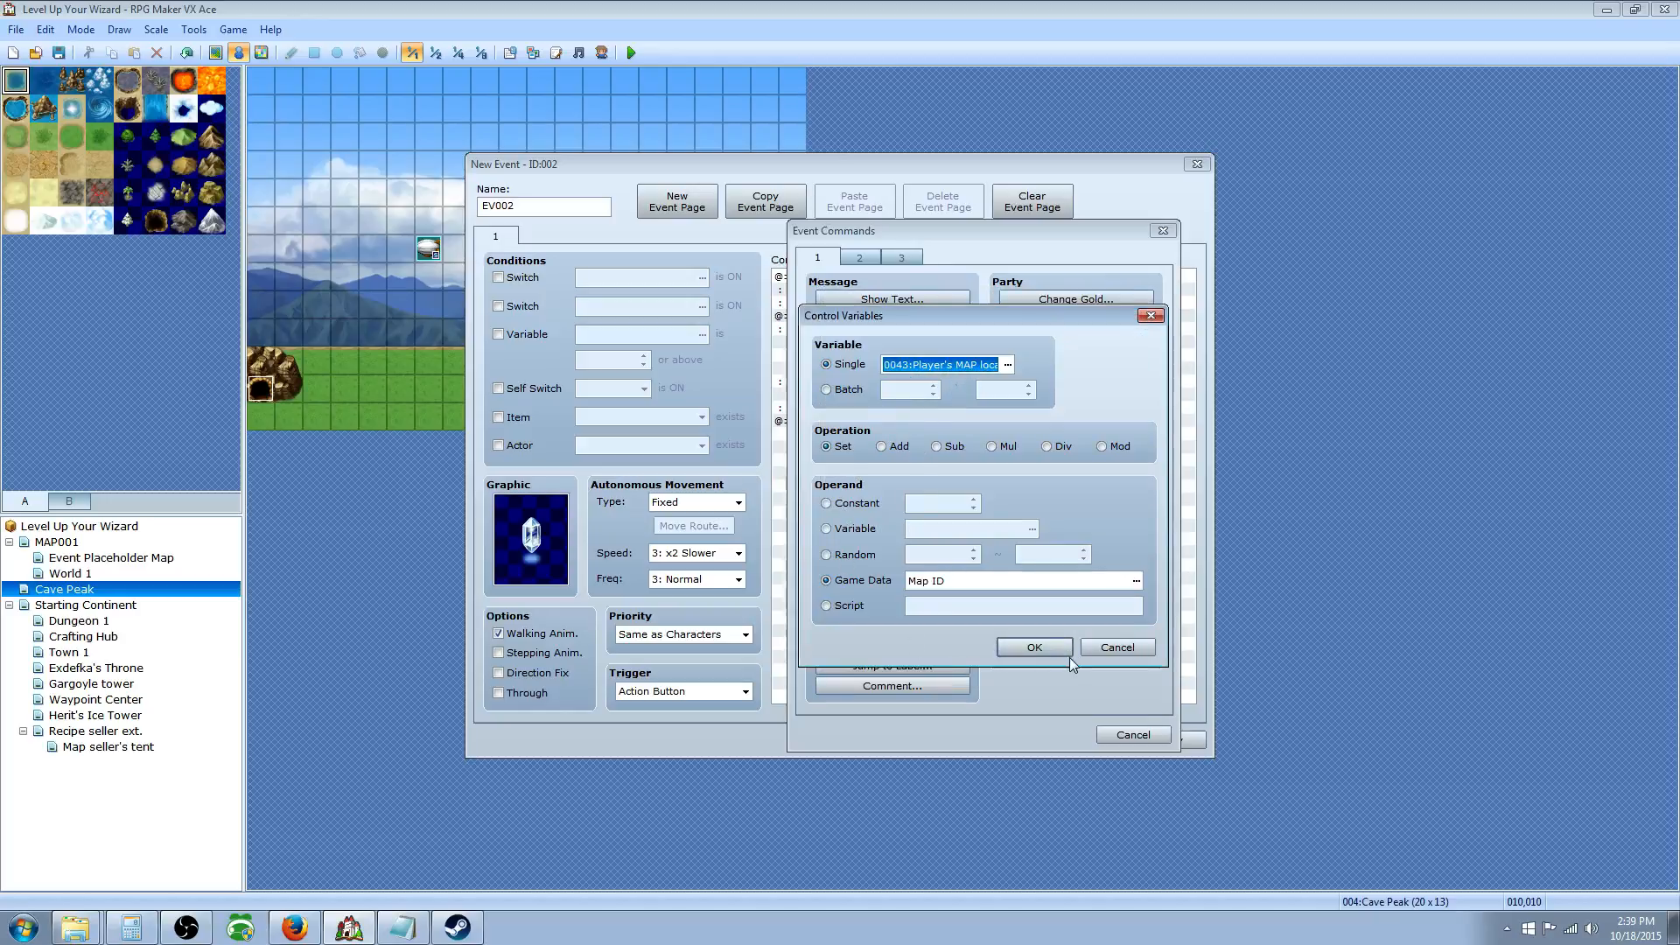
left_click(1032, 647)
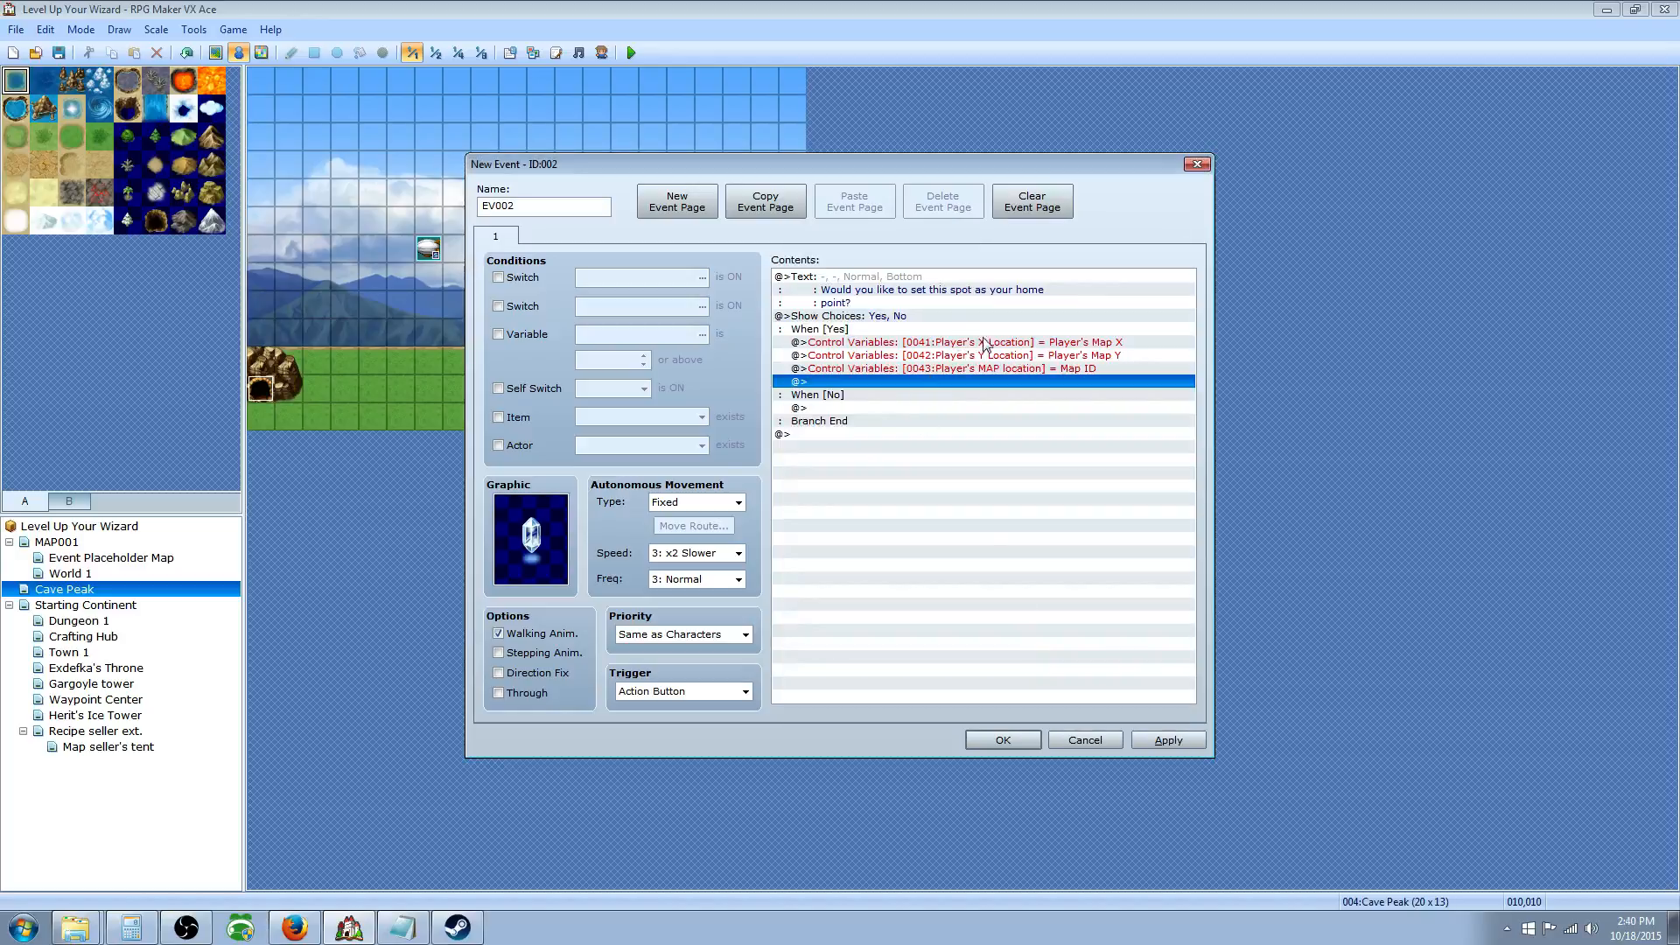
Step: Review the Map X, Map Y and Map ID assignments and confirm the event
left_click(1018, 344)
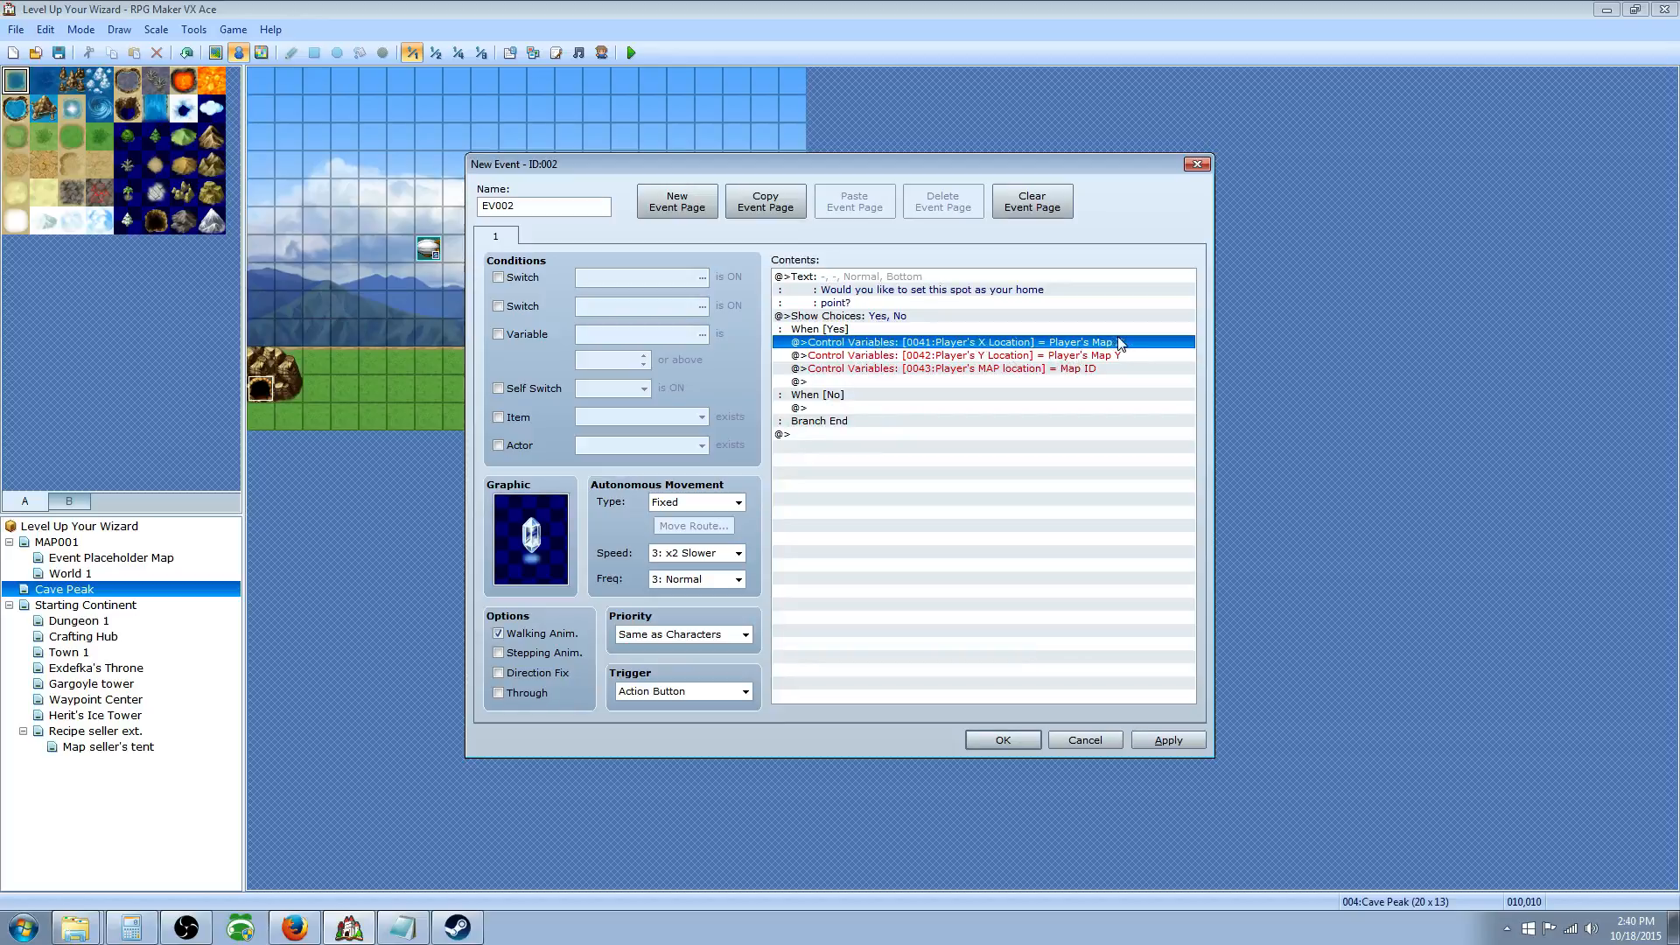
left_click(866, 361)
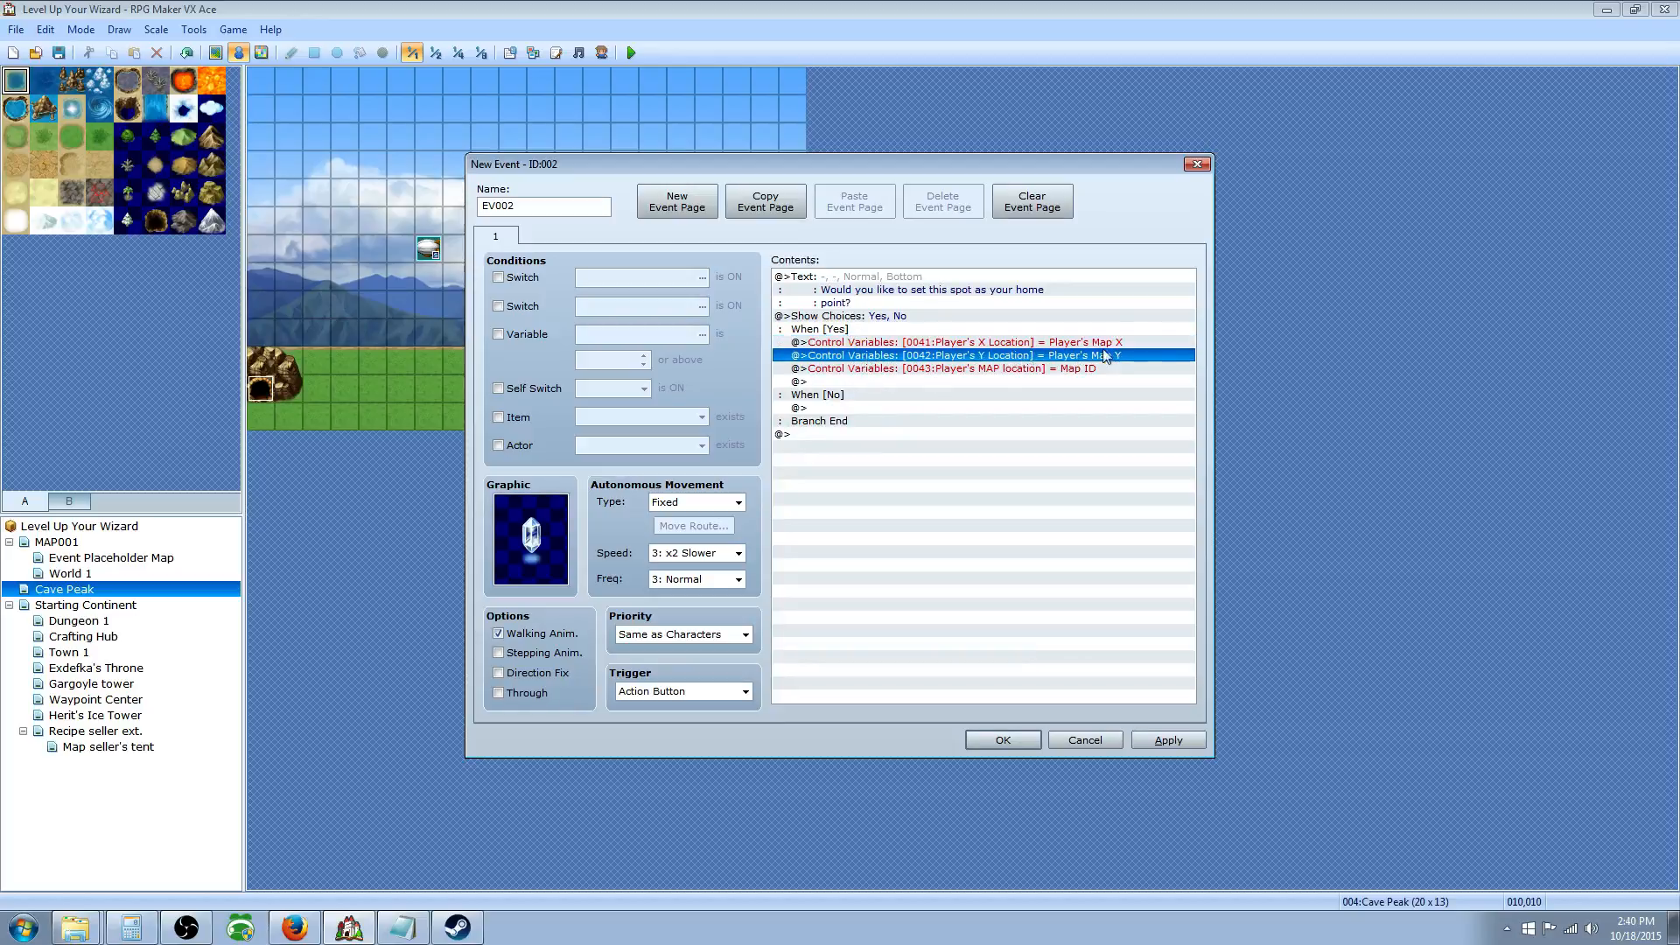
left_click(986, 370)
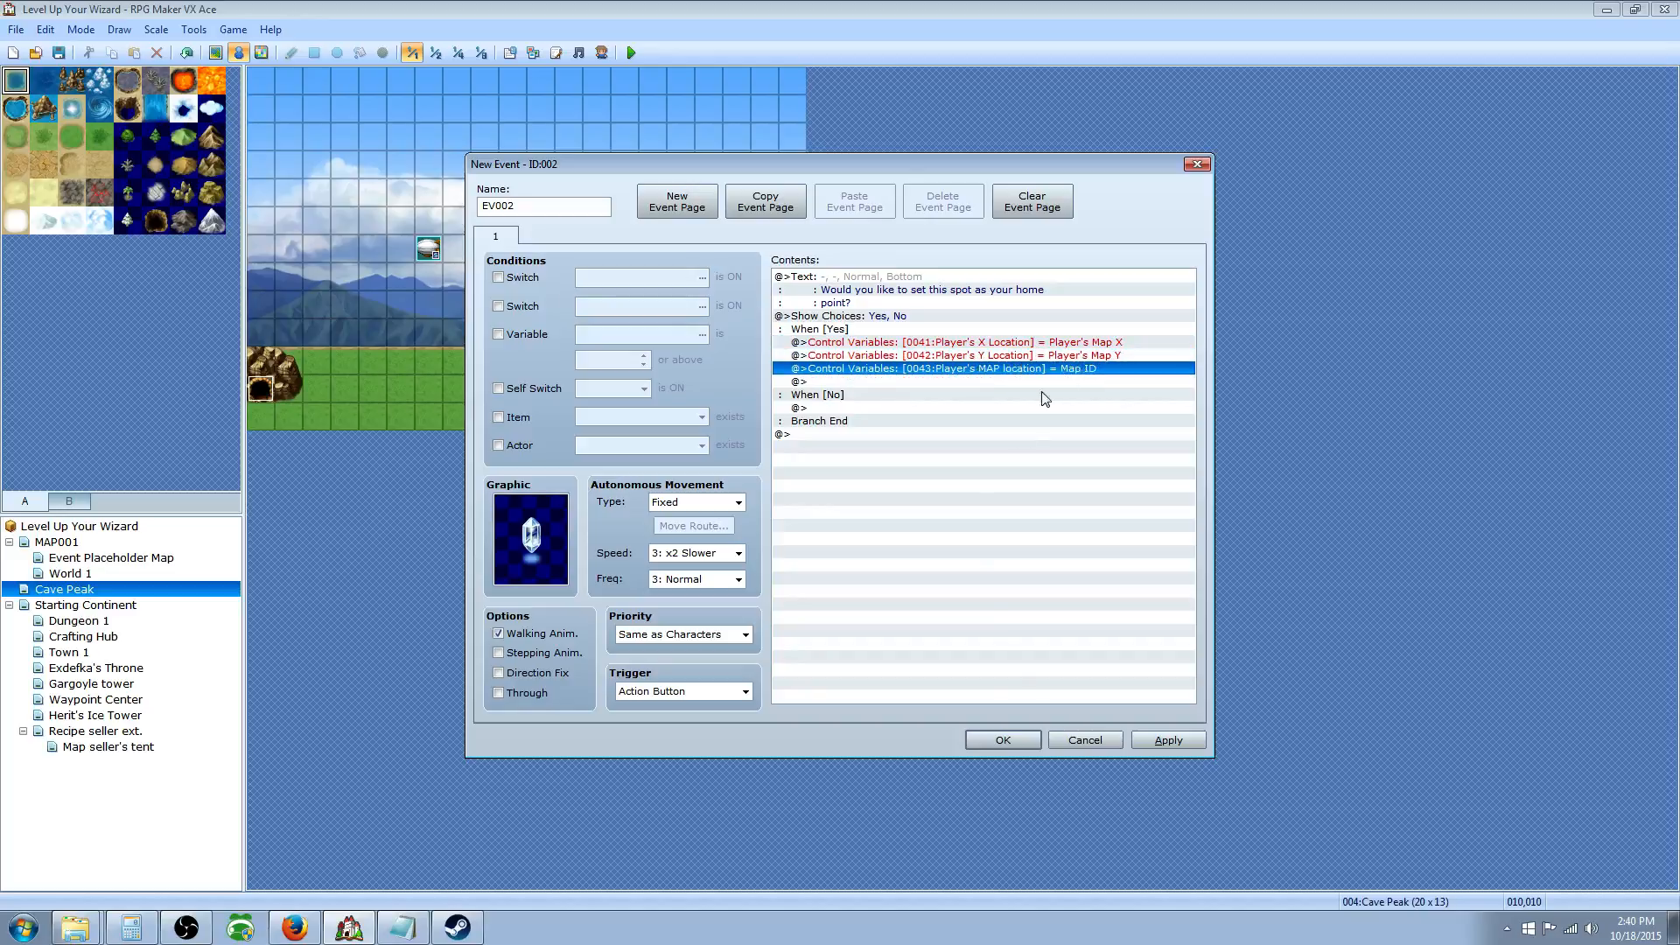
left_click(1002, 740)
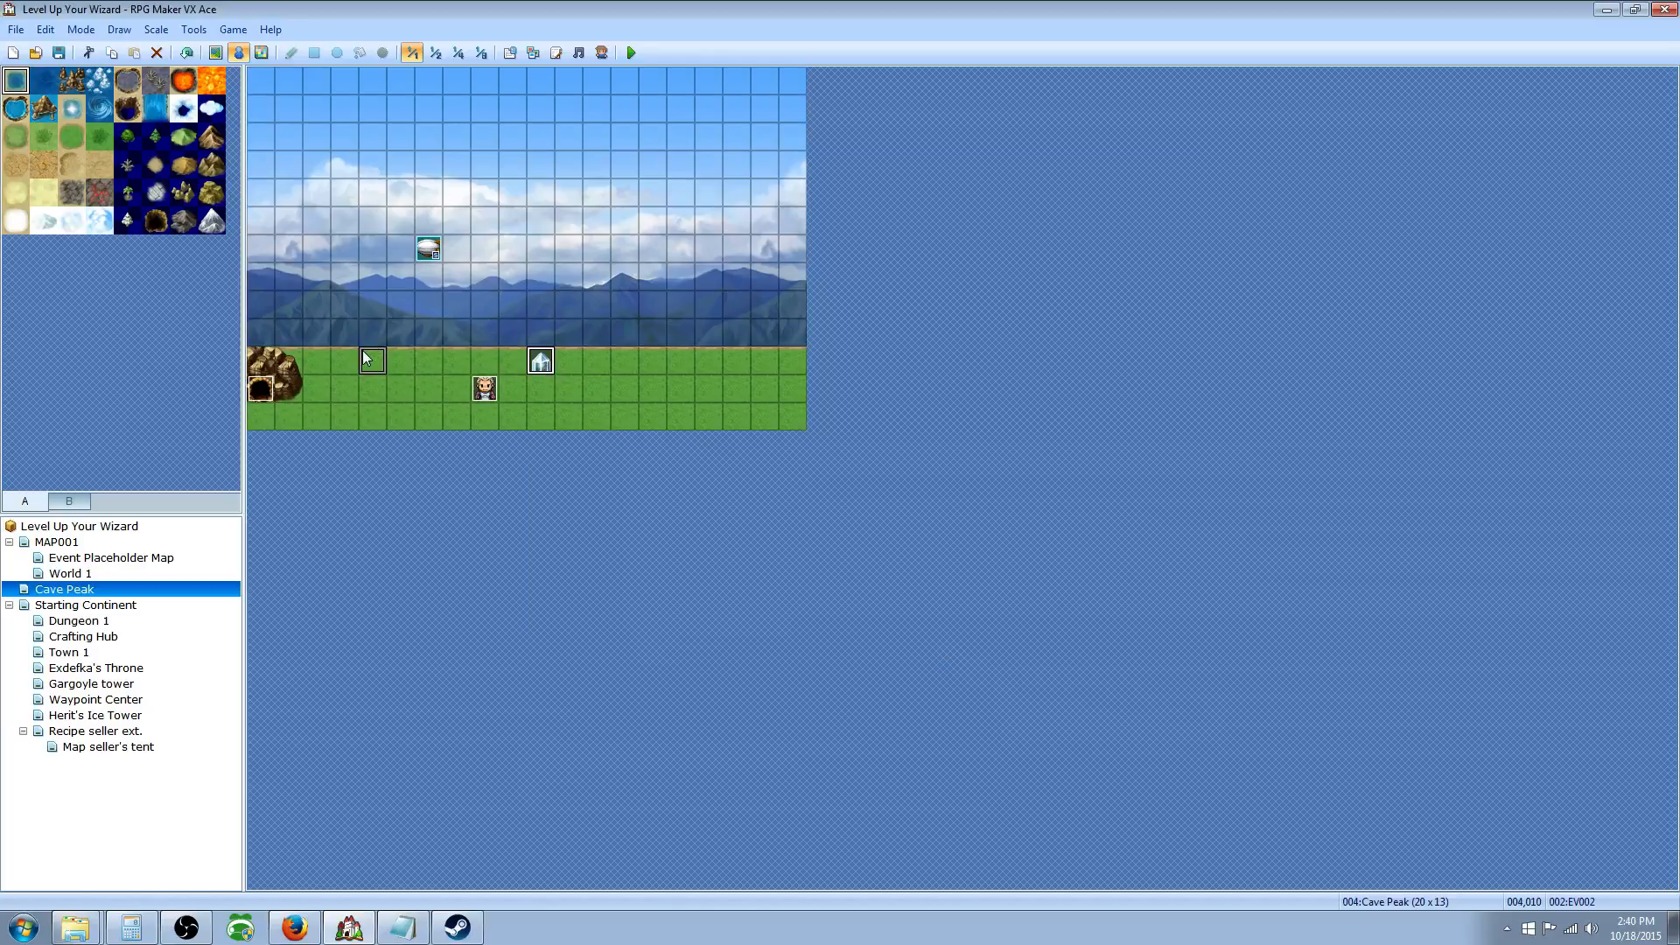
Step: Move the home-point event to (3,10) by the cave and the NPC to (17,10)
left_click_drag(362, 351, 345, 358)
left_click_drag(486, 397, 735, 373)
right_click(735, 373)
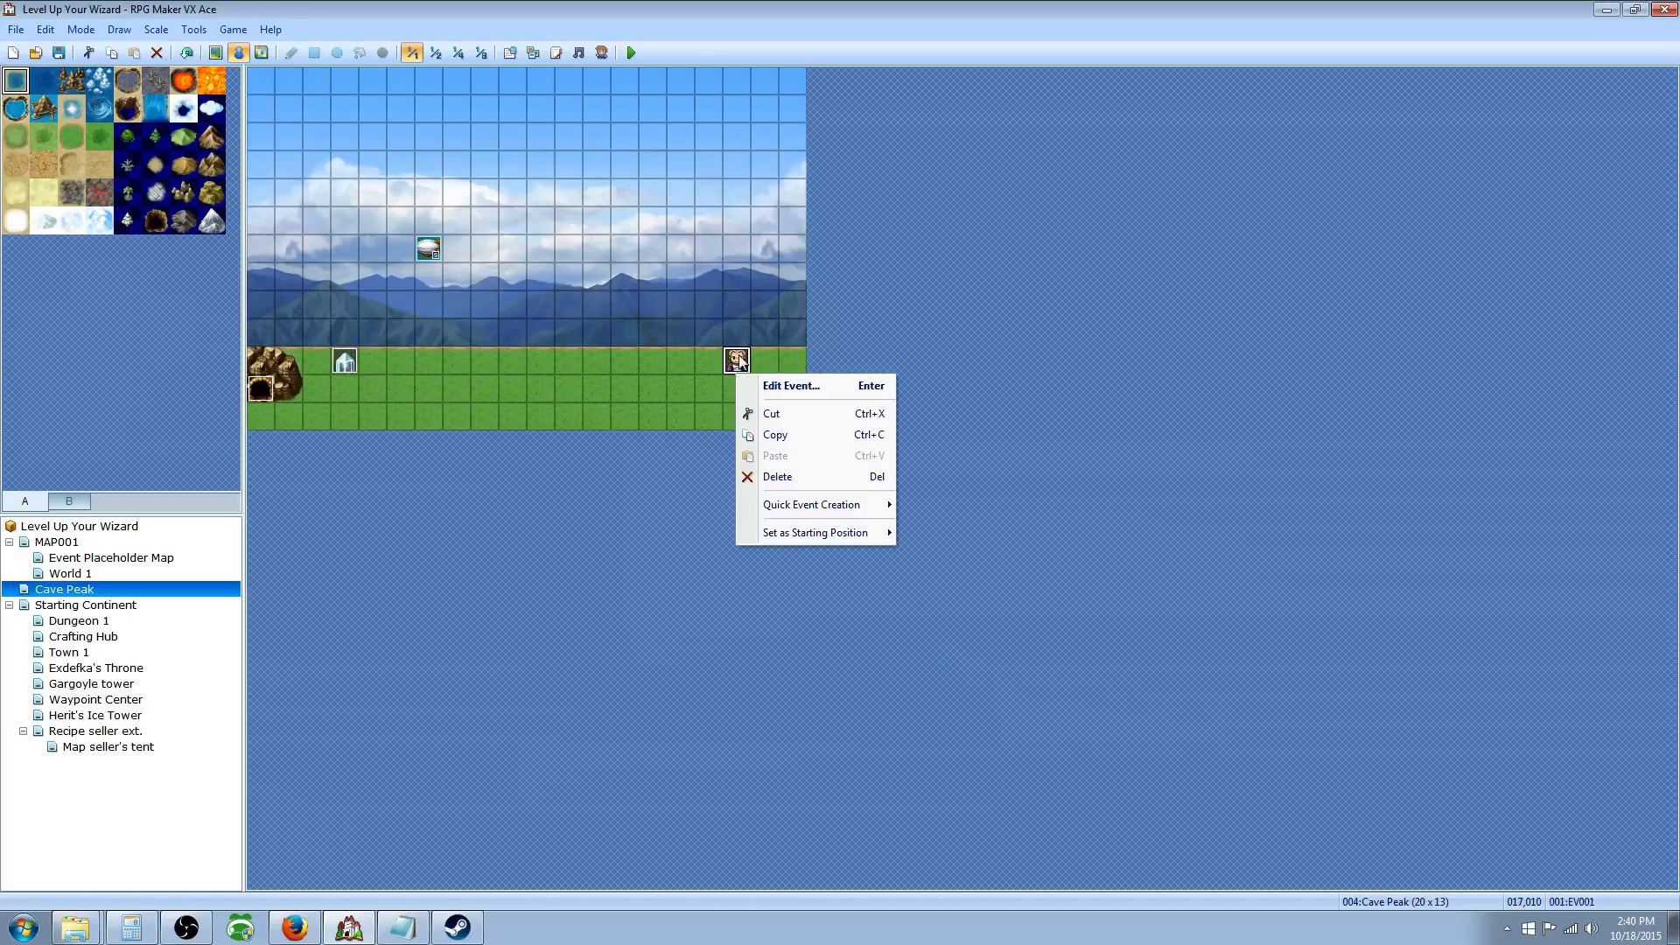
left_click(774, 378)
left_click(1014, 739)
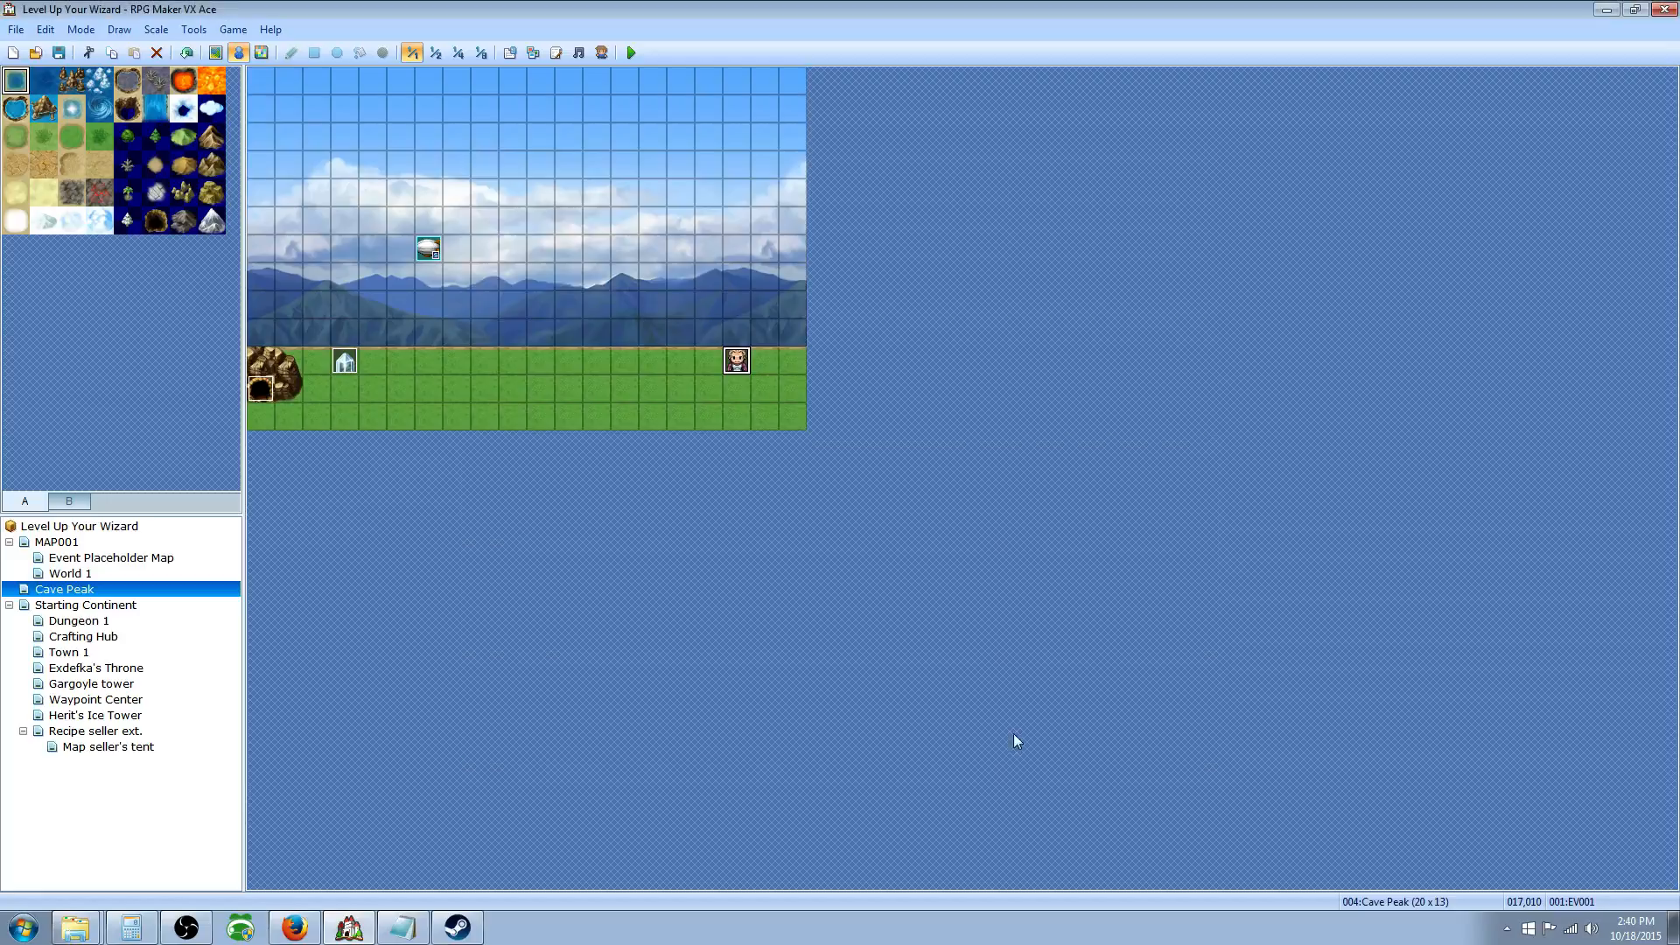
Step: Check the Hearthstone entry in Database > Items
left_click(509, 53)
left_click(607, 180)
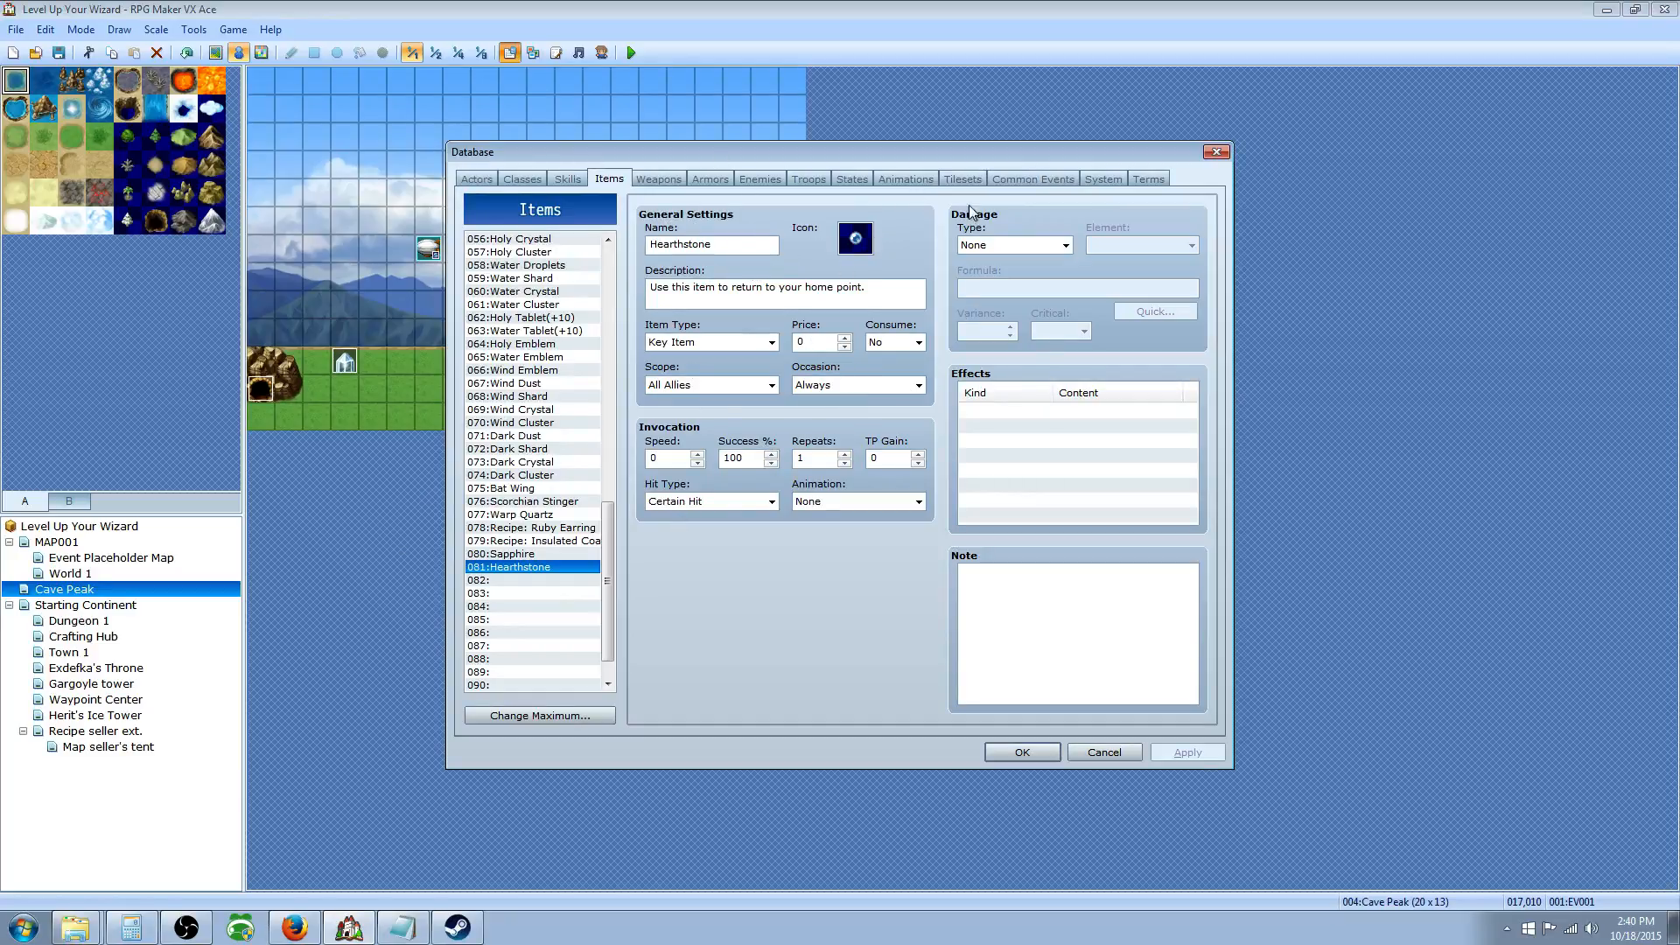
left_click(1033, 753)
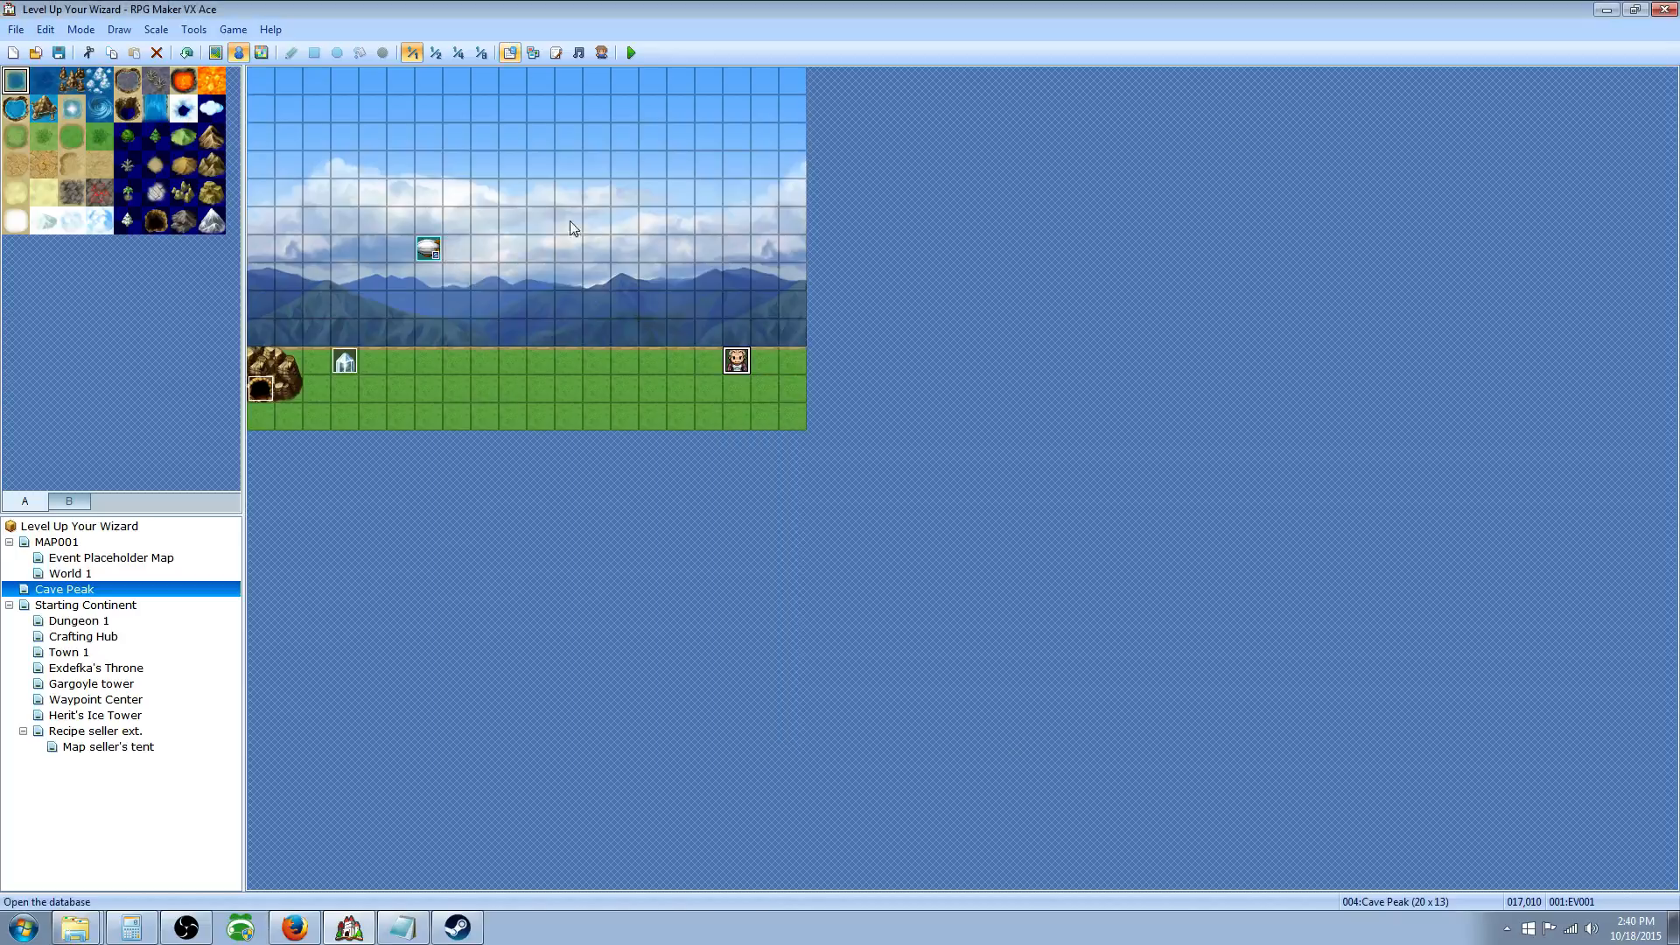
Step: Add a Change Items command to EV001 giving +1 of item 081 Hearthstone
right_click(740, 369)
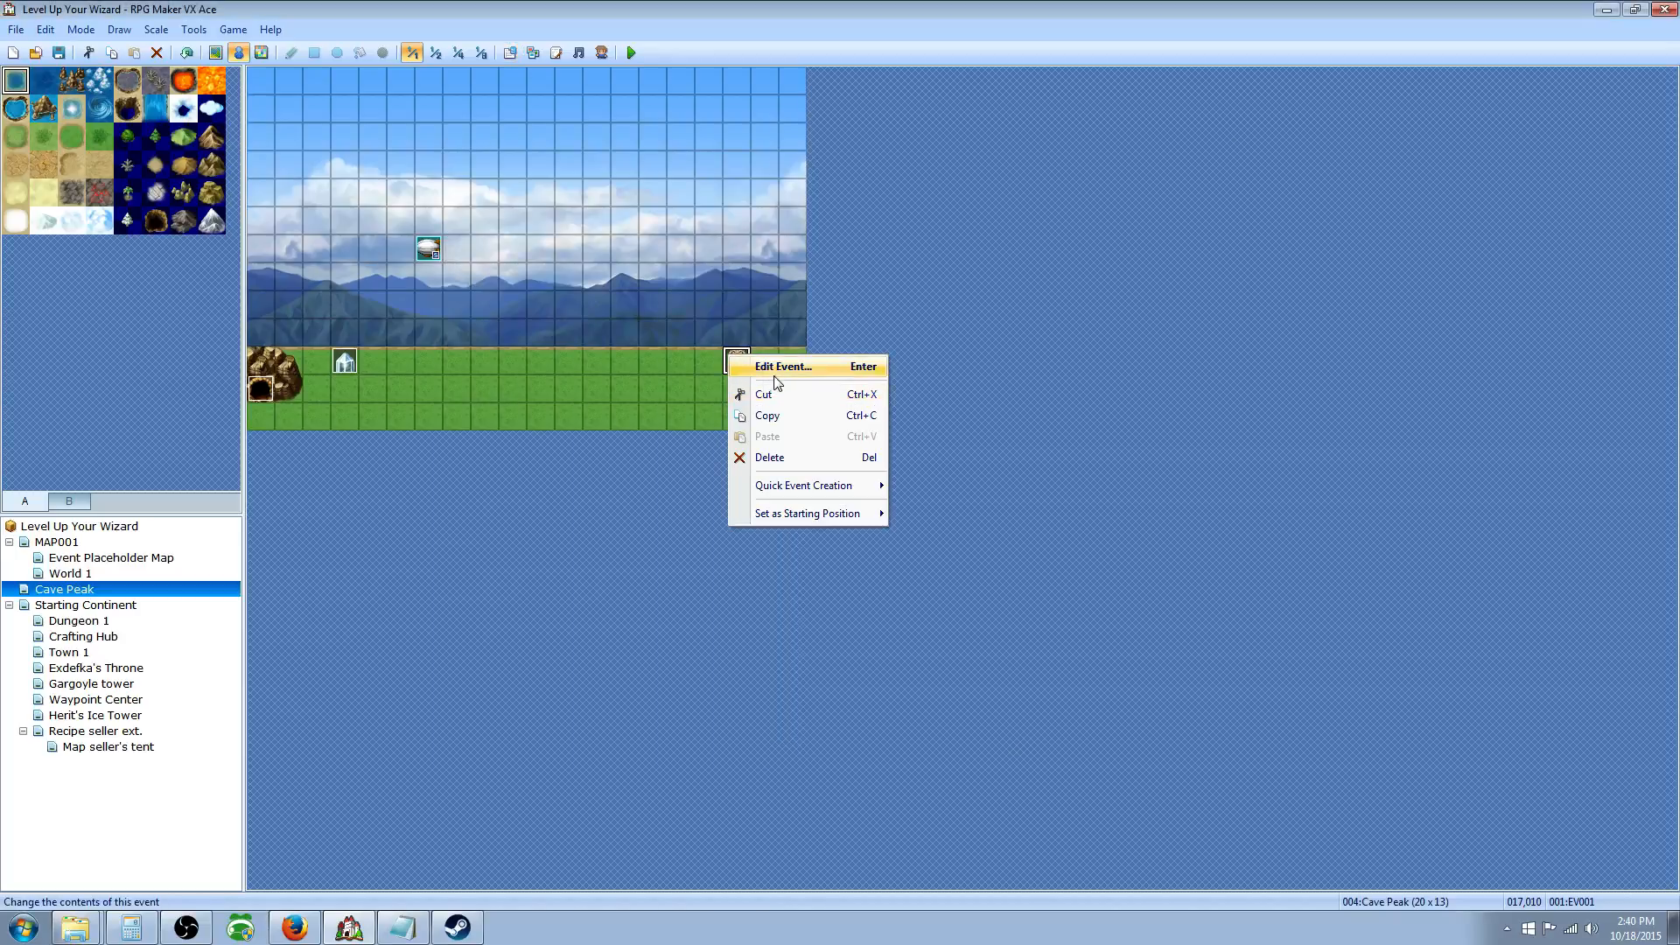
left_click(778, 368)
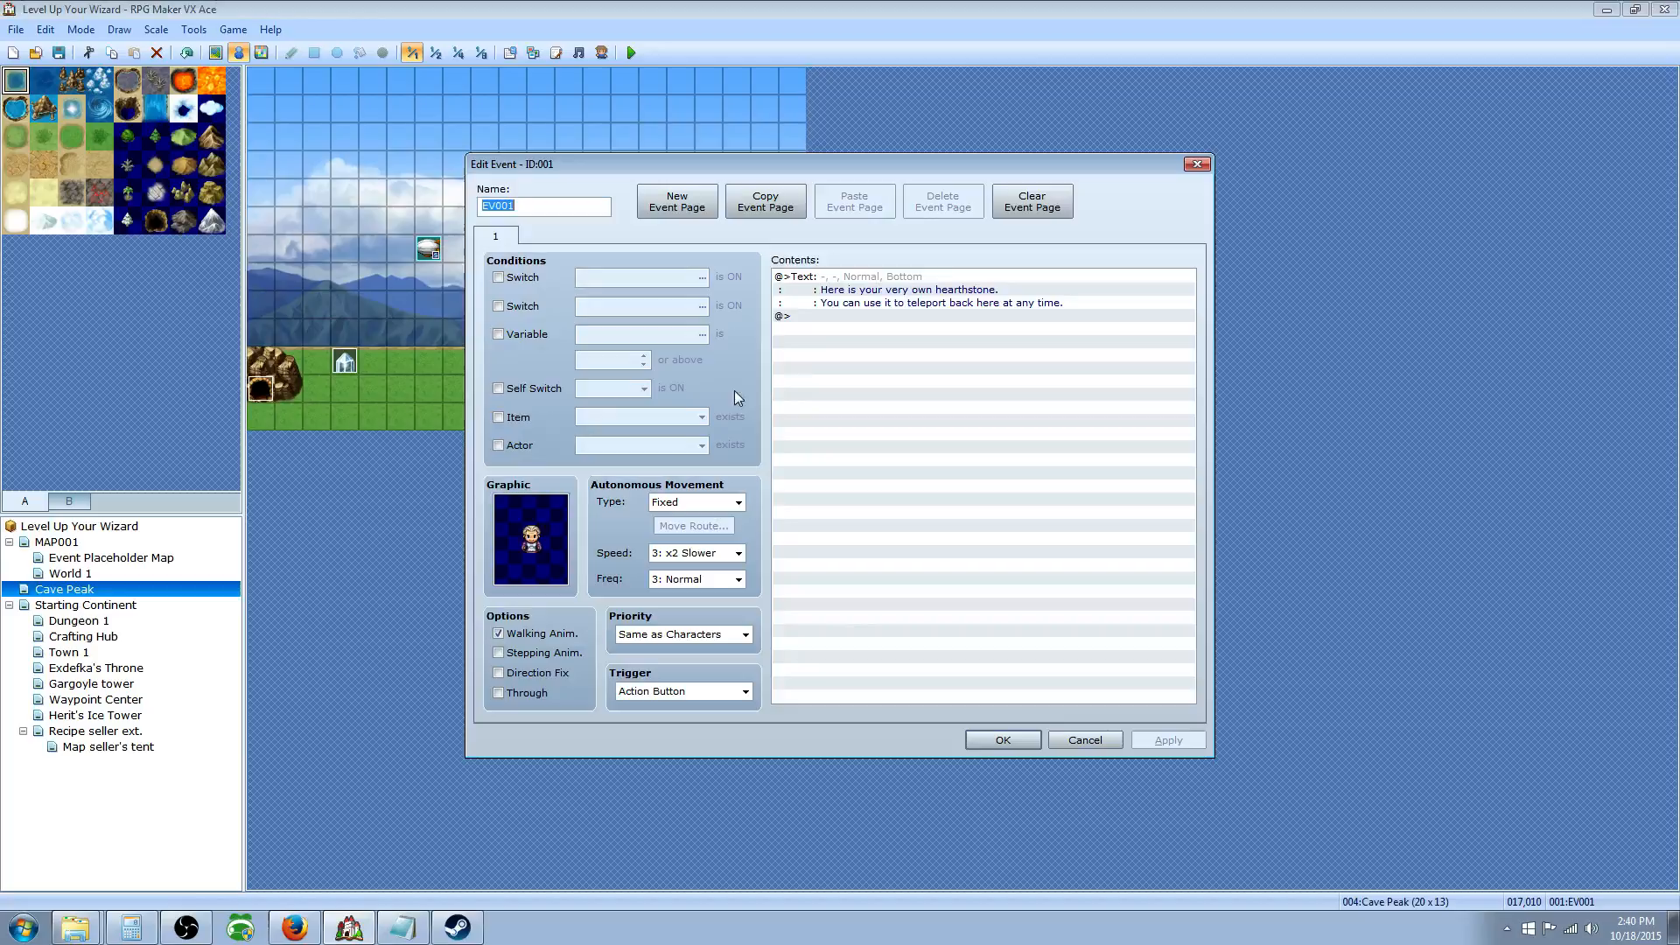
left_click(820, 317)
left_click(844, 278)
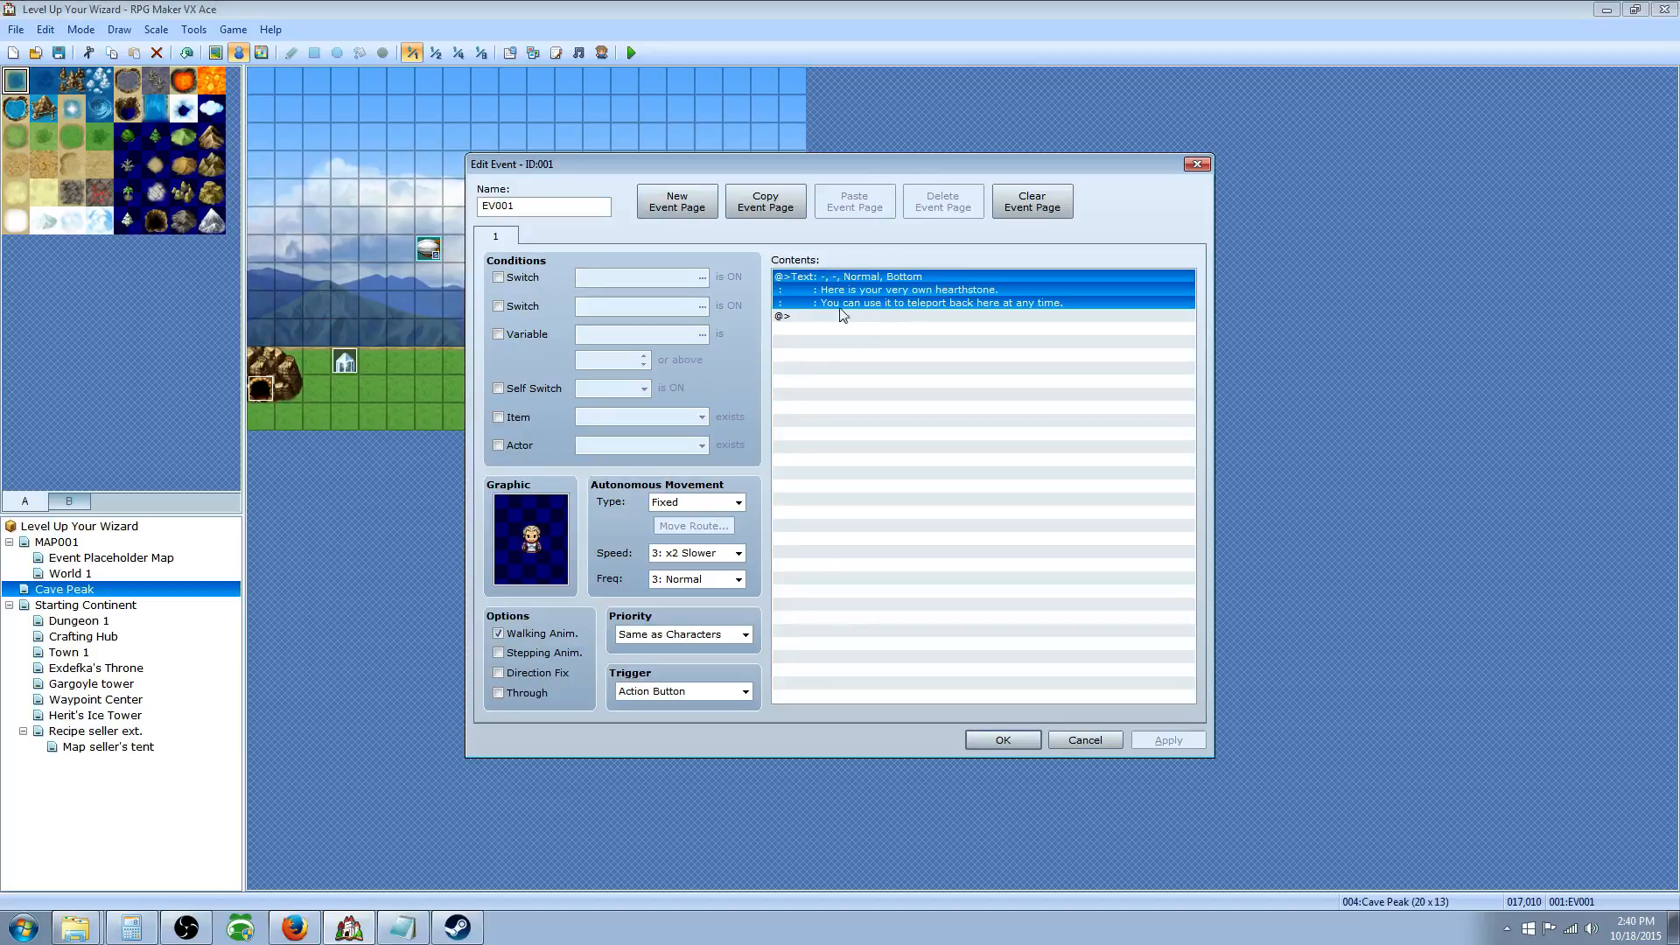
right_click(854, 317)
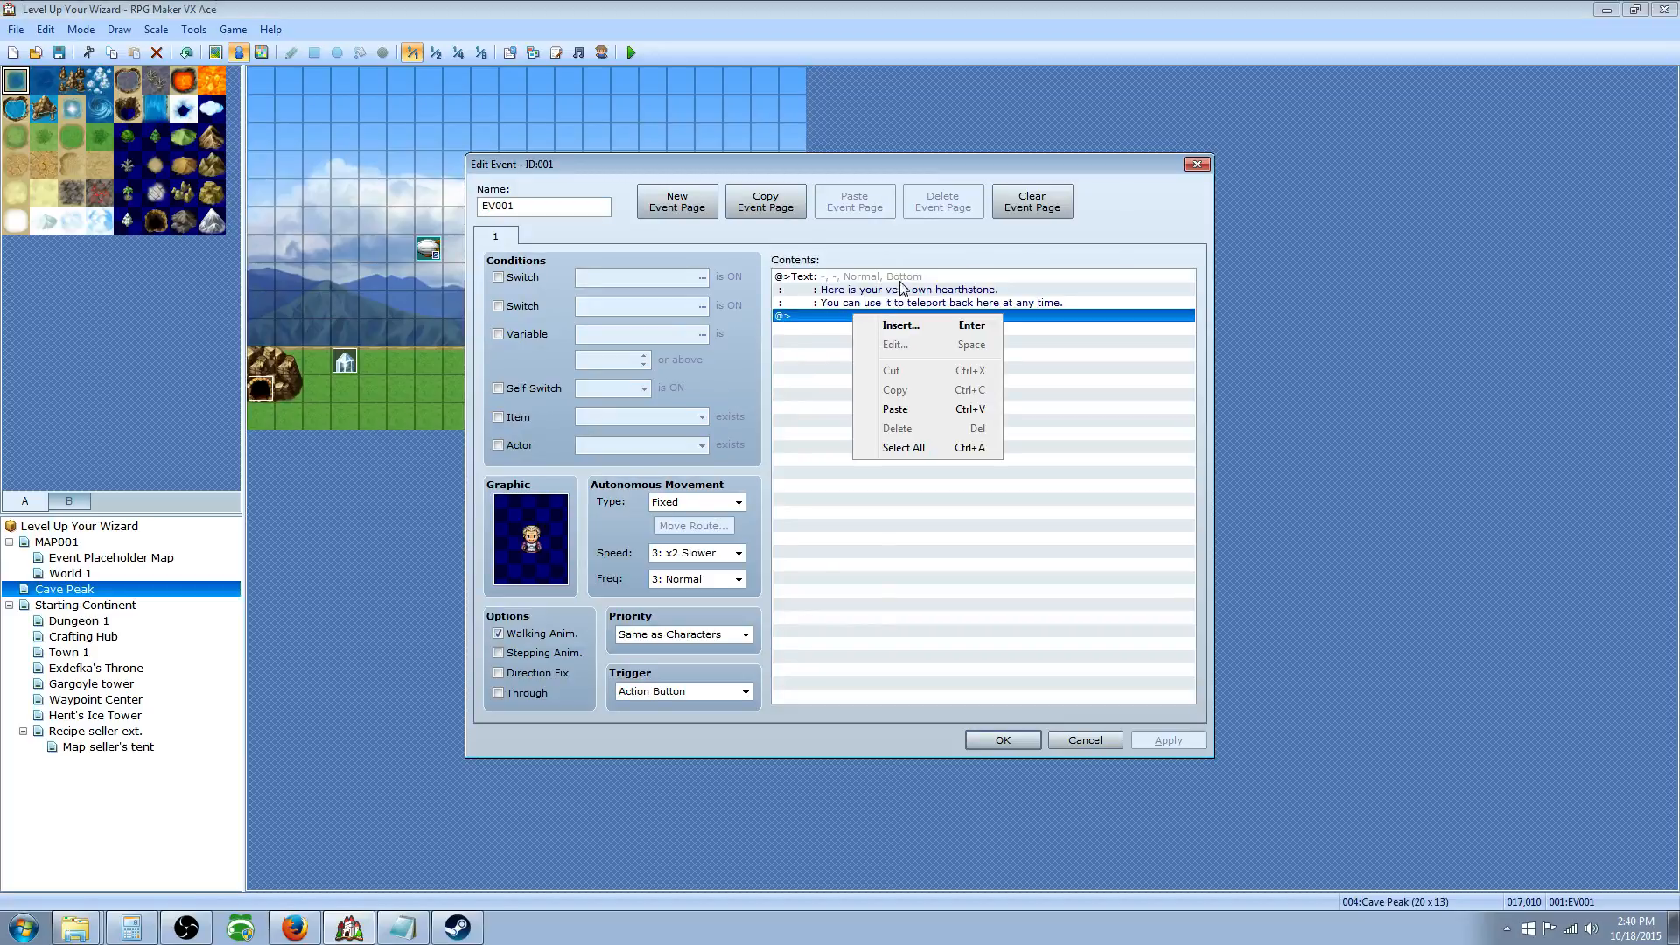
left_click(900, 326)
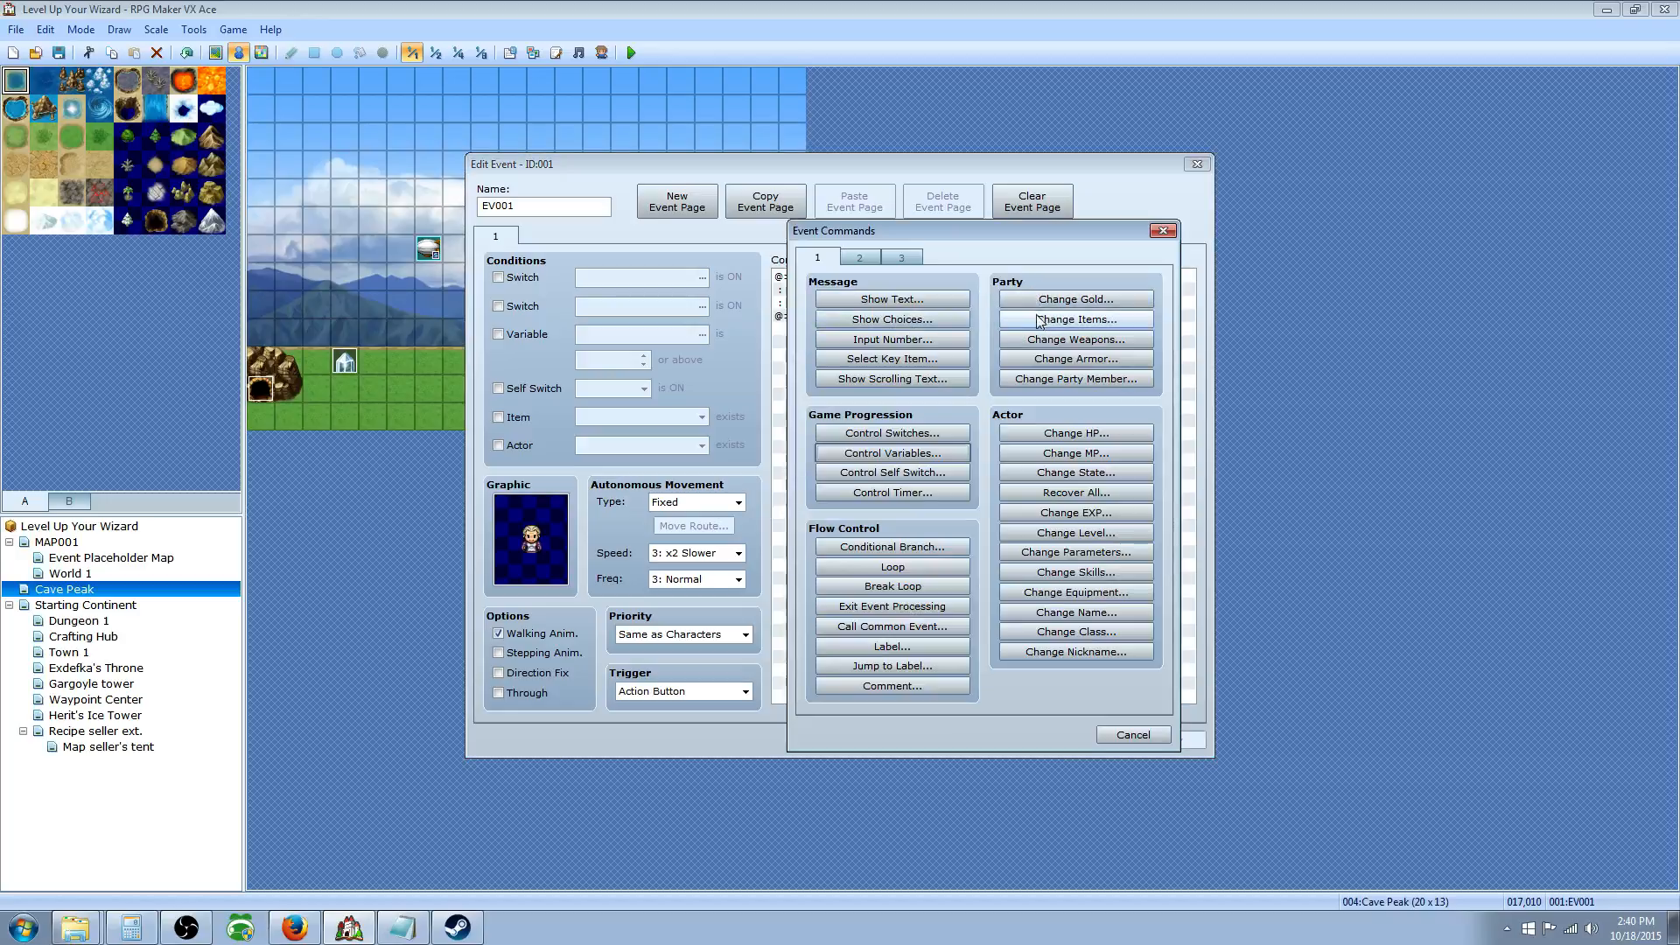
left_click(1066, 321)
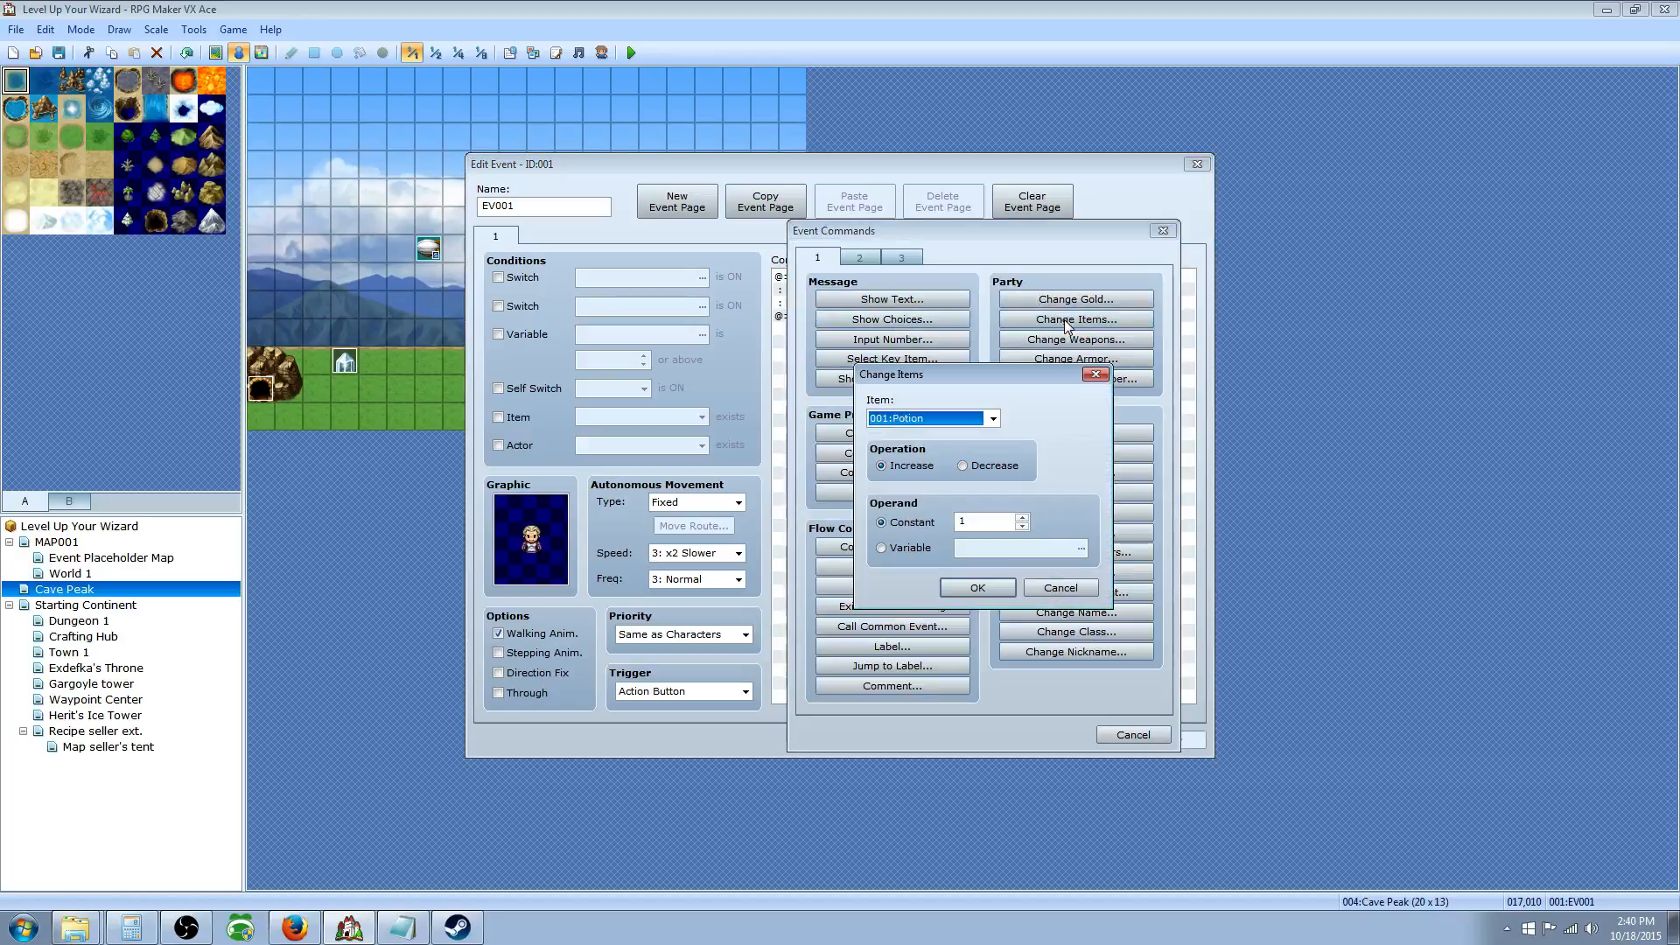
left_click(992, 416)
left_click_drag(993, 482, 997, 702)
left_click(950, 751)
left_click(978, 587)
Step: Add the message 'You obtained a Hearthstone!' with Dim background and Middle position
right_click(874, 330)
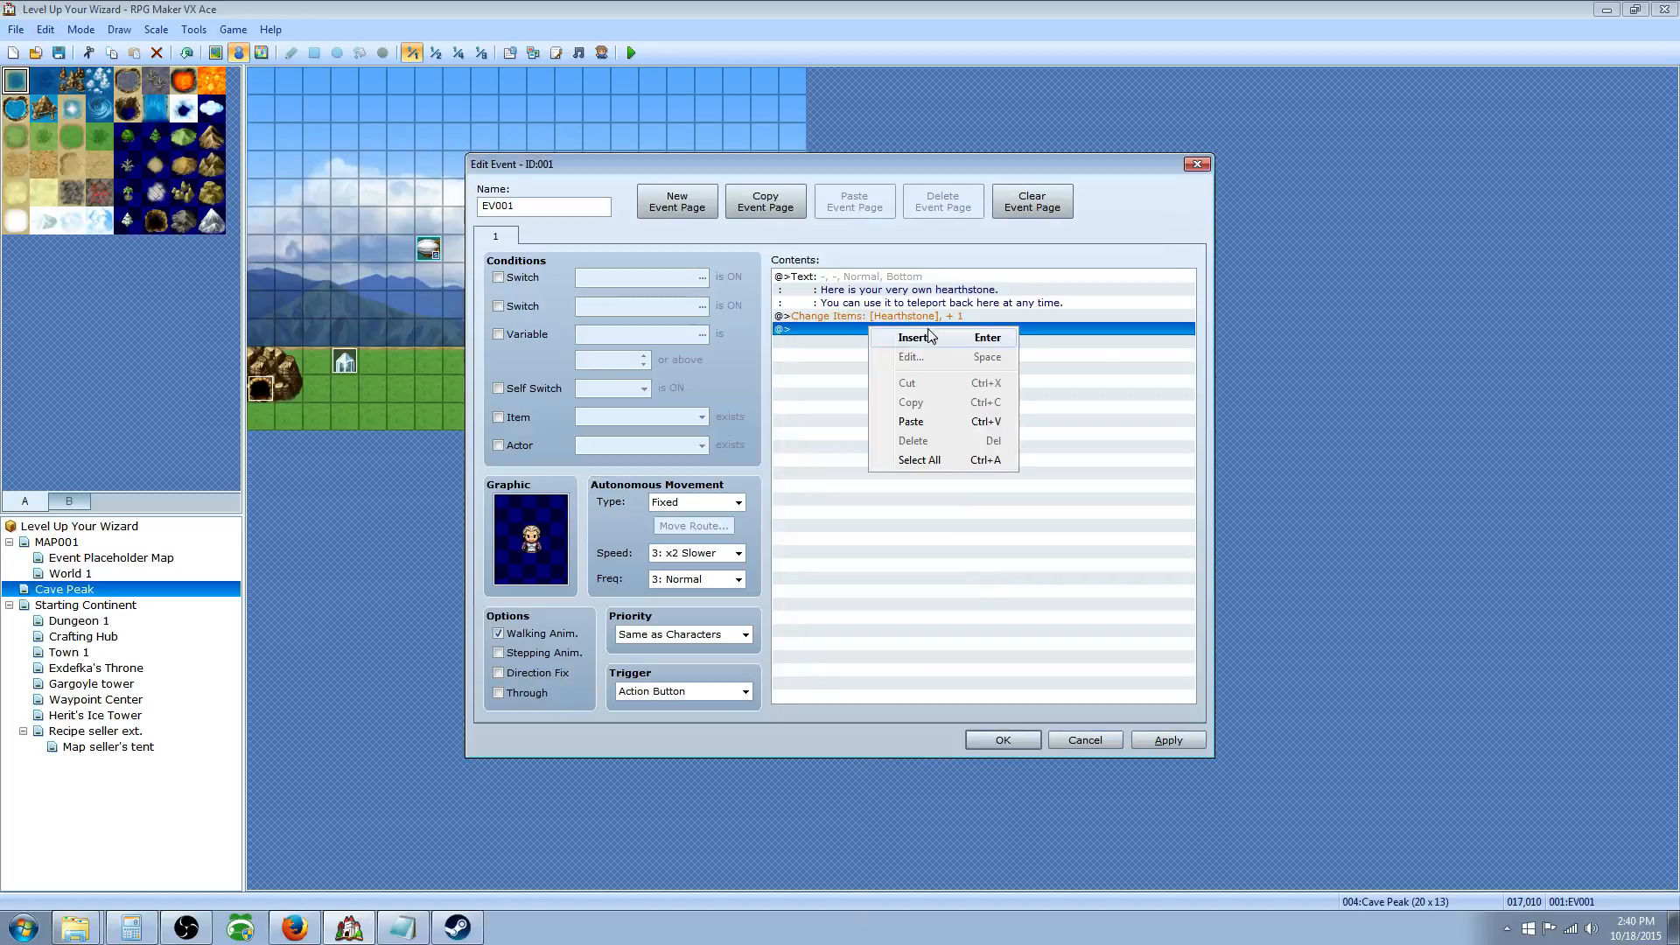
left_click(879, 339)
left_click(859, 297)
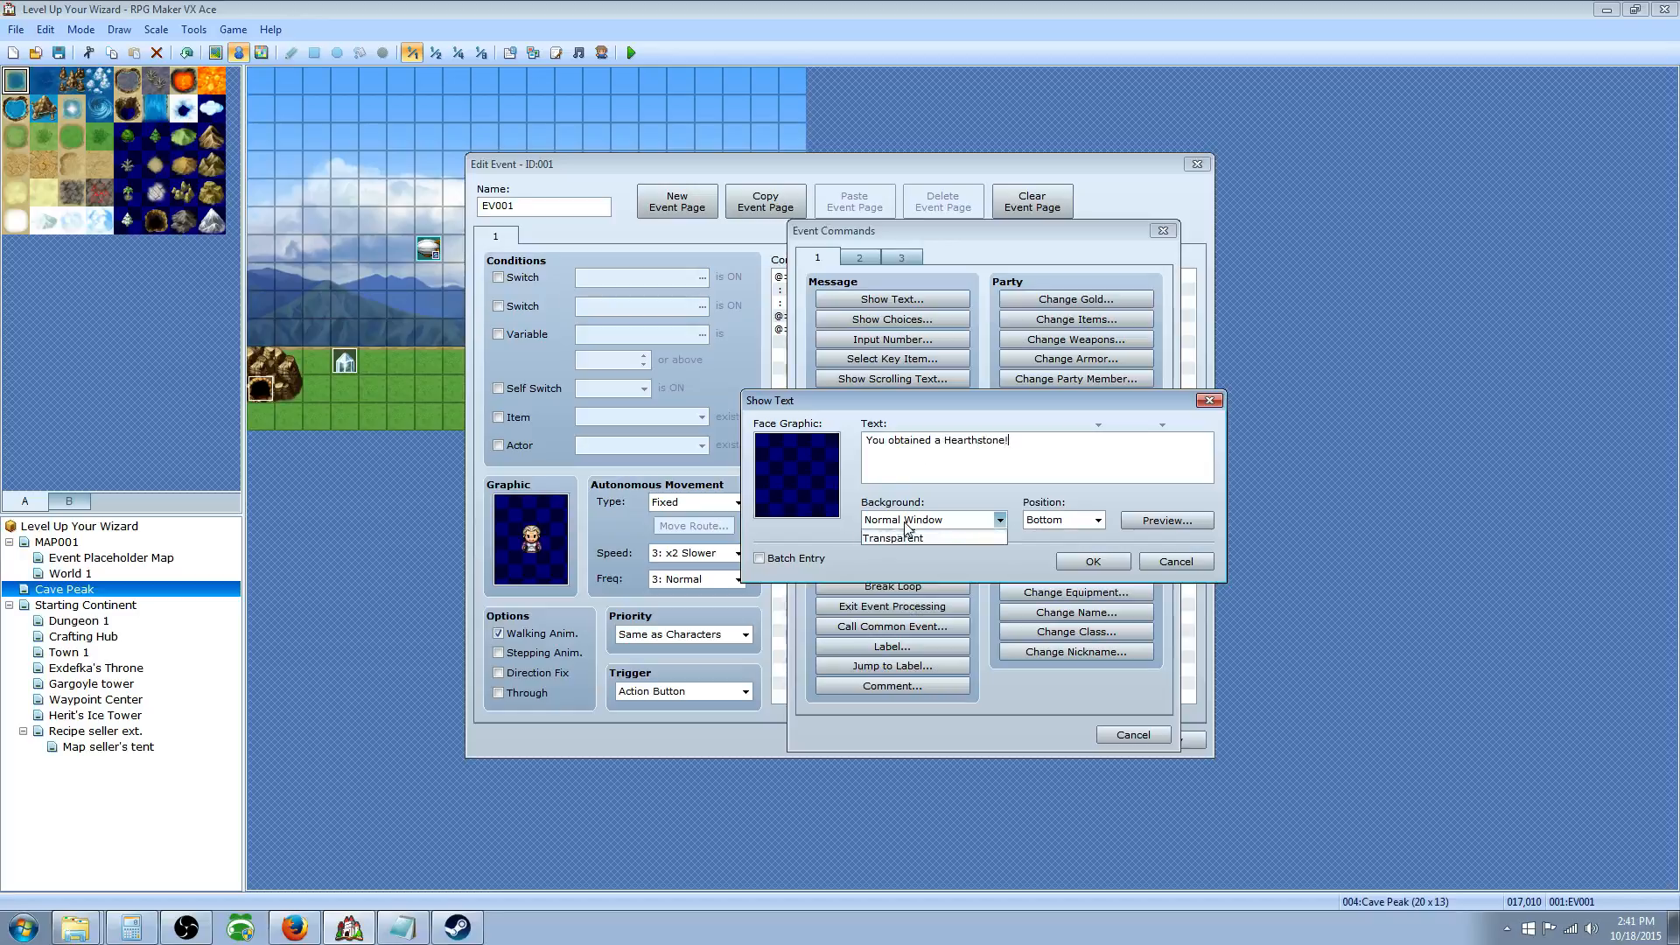
left_click(932, 520)
left_click(910, 549)
left_click(1062, 521)
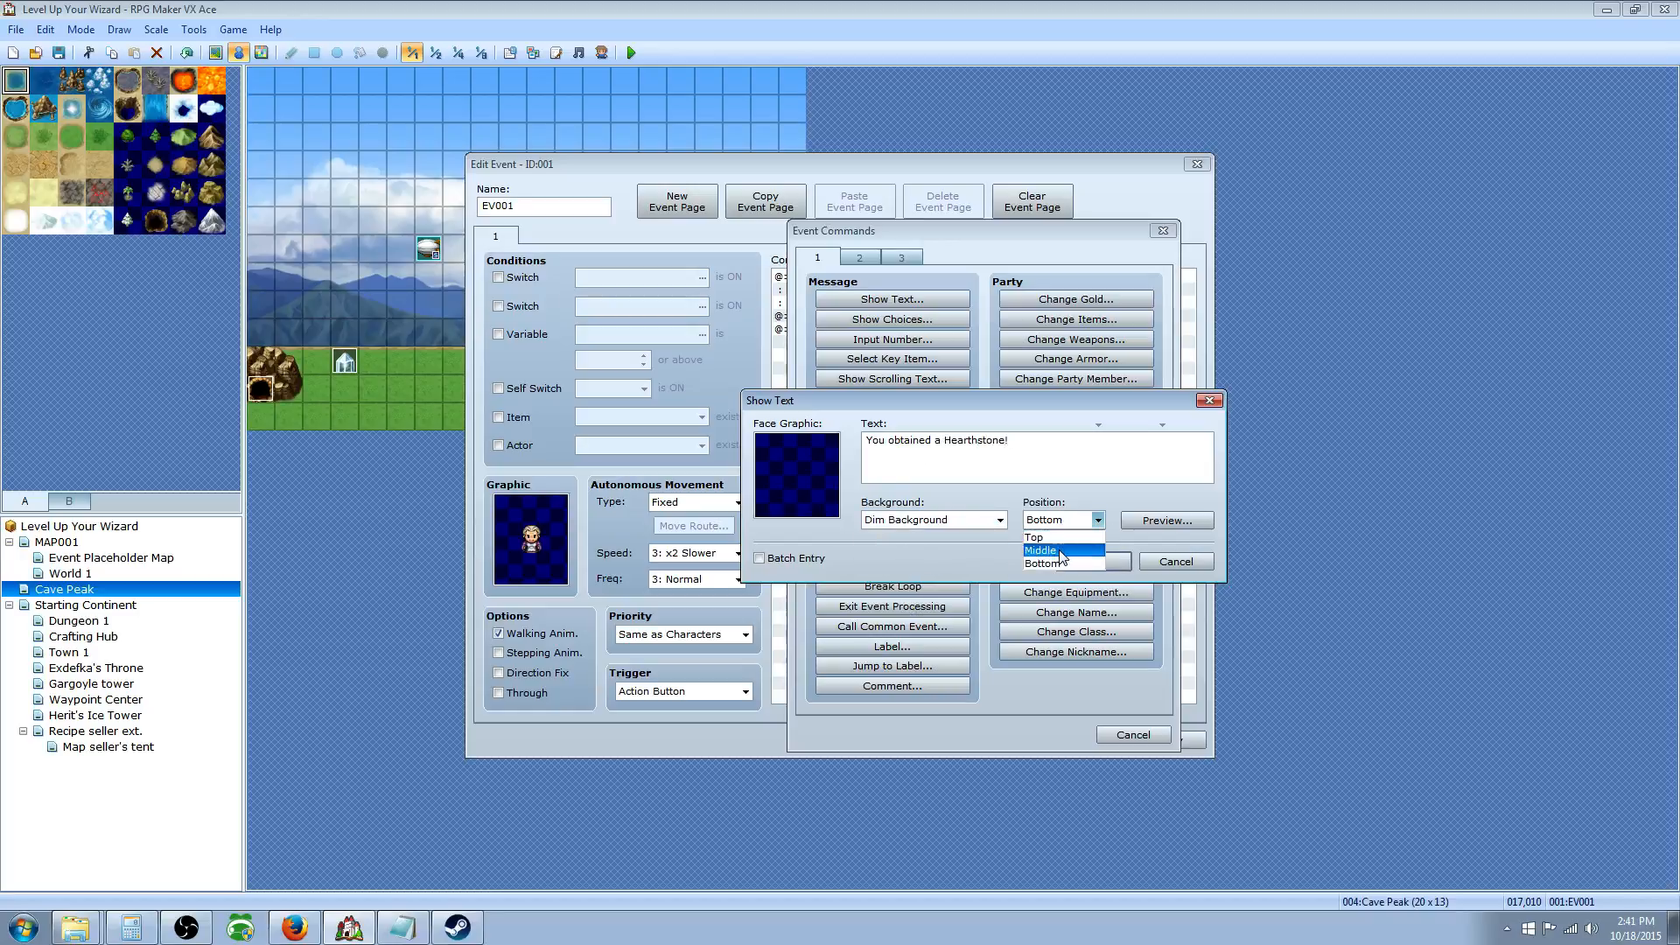
left_click(1062, 551)
left_click(1100, 559)
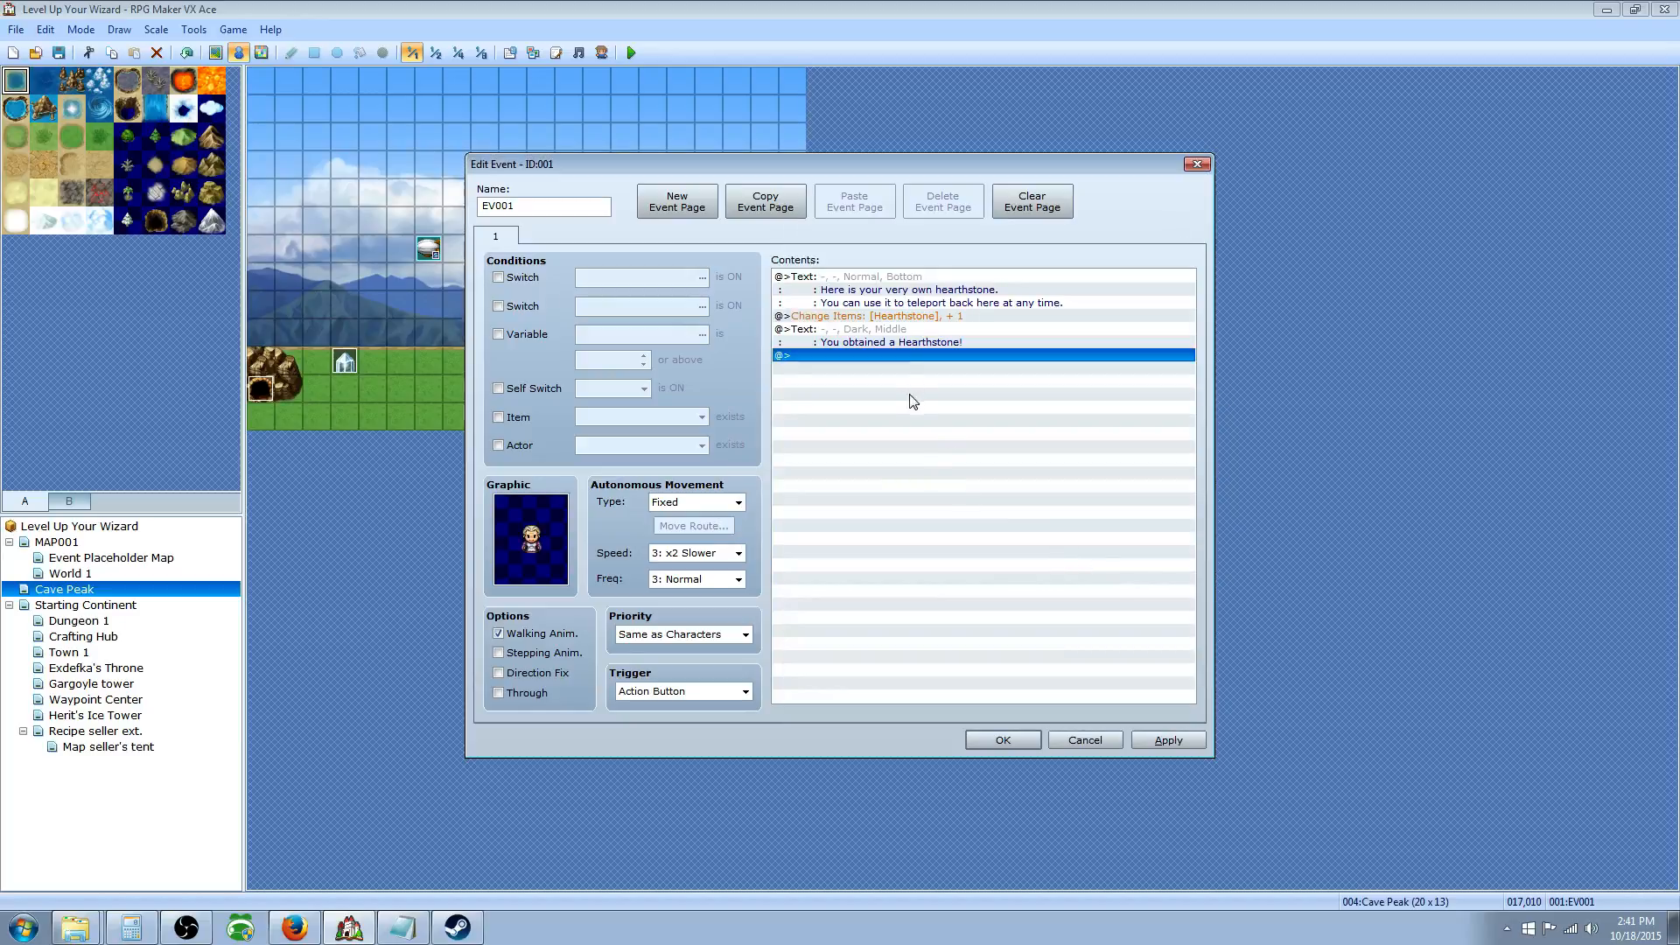
left_click(869, 336)
left_click(874, 353)
Step: Add a Play ME command for Victory1 (volume 100, pitch 145), then apply and save EV001
double_click(879, 351)
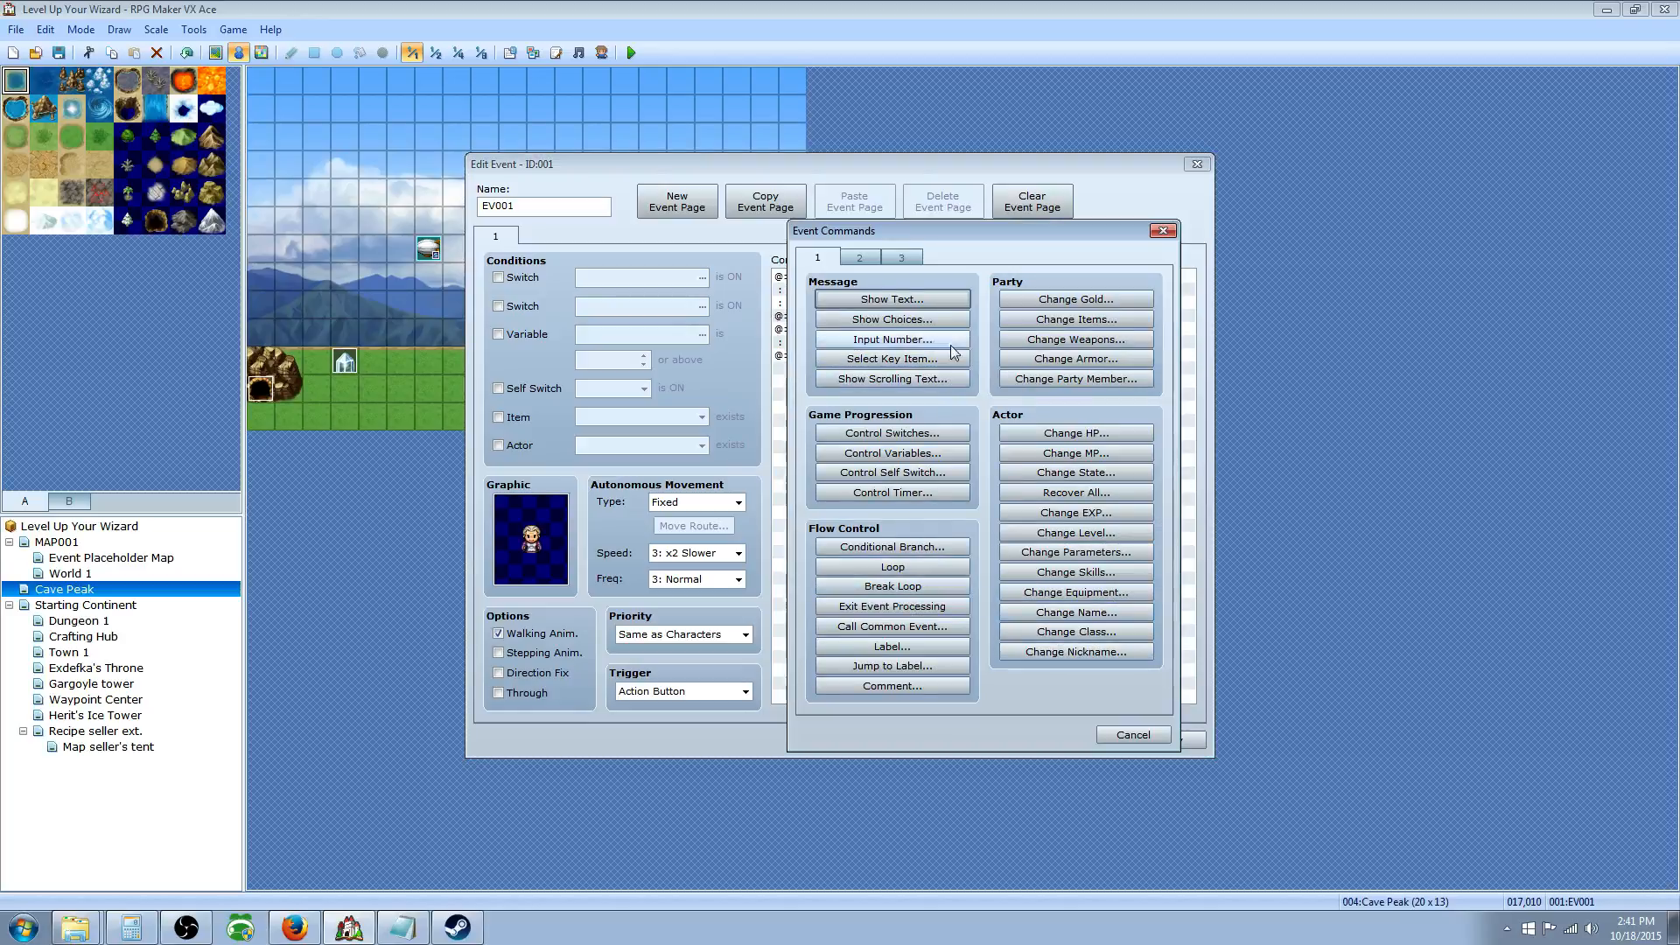
left_click(859, 259)
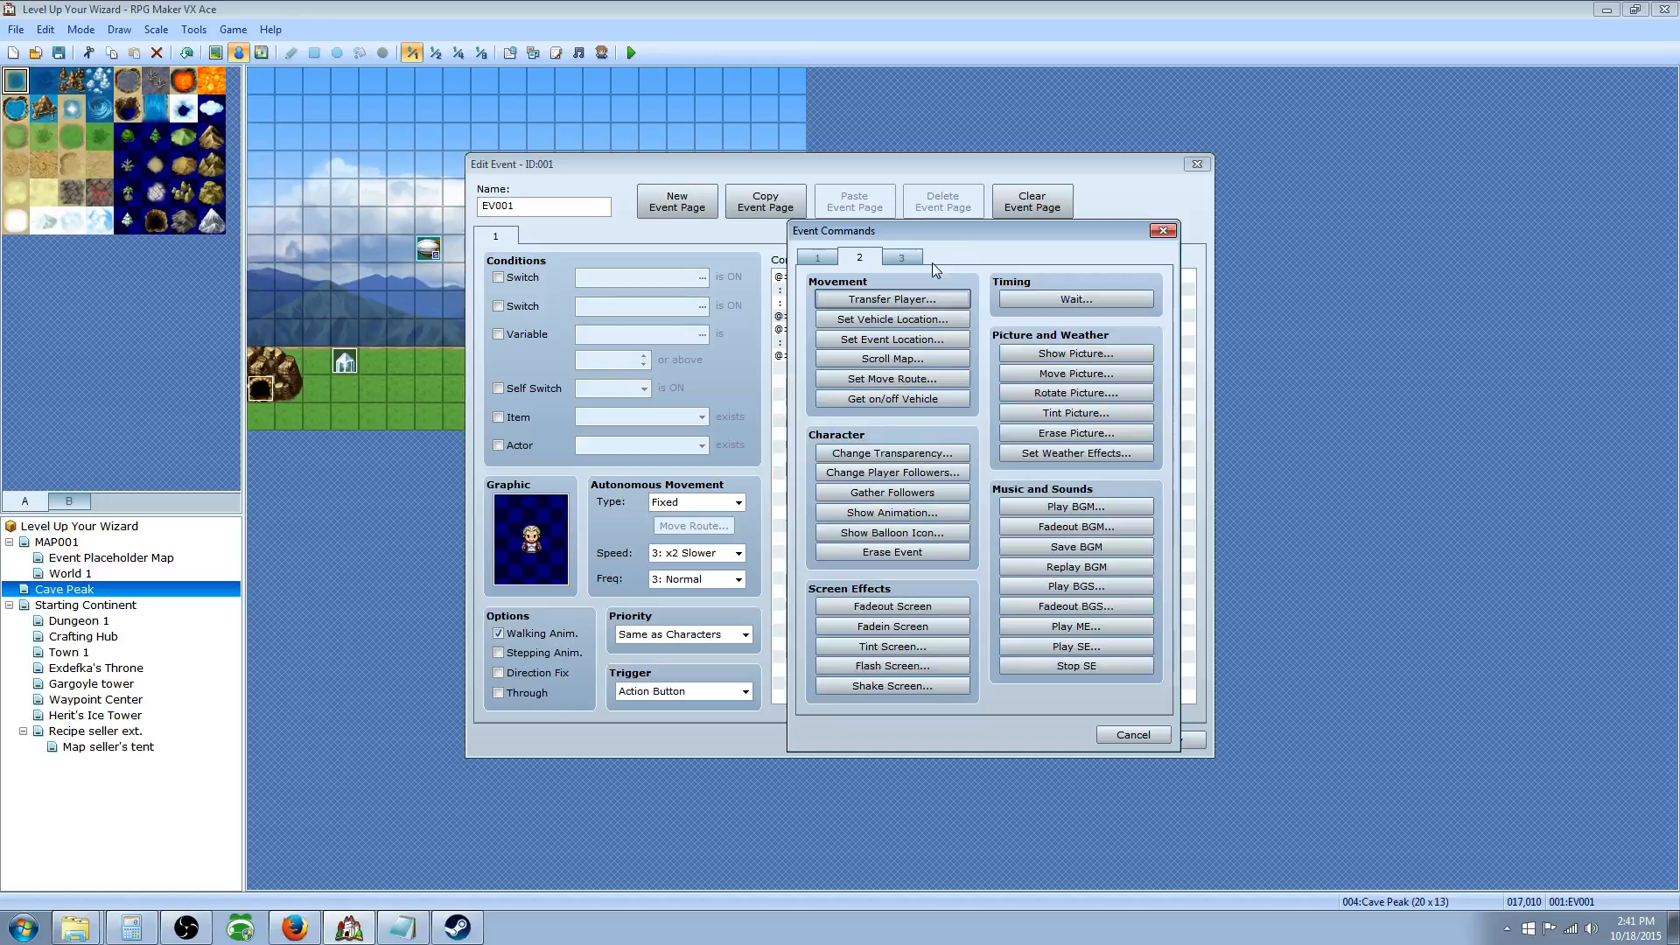
left_click(1080, 629)
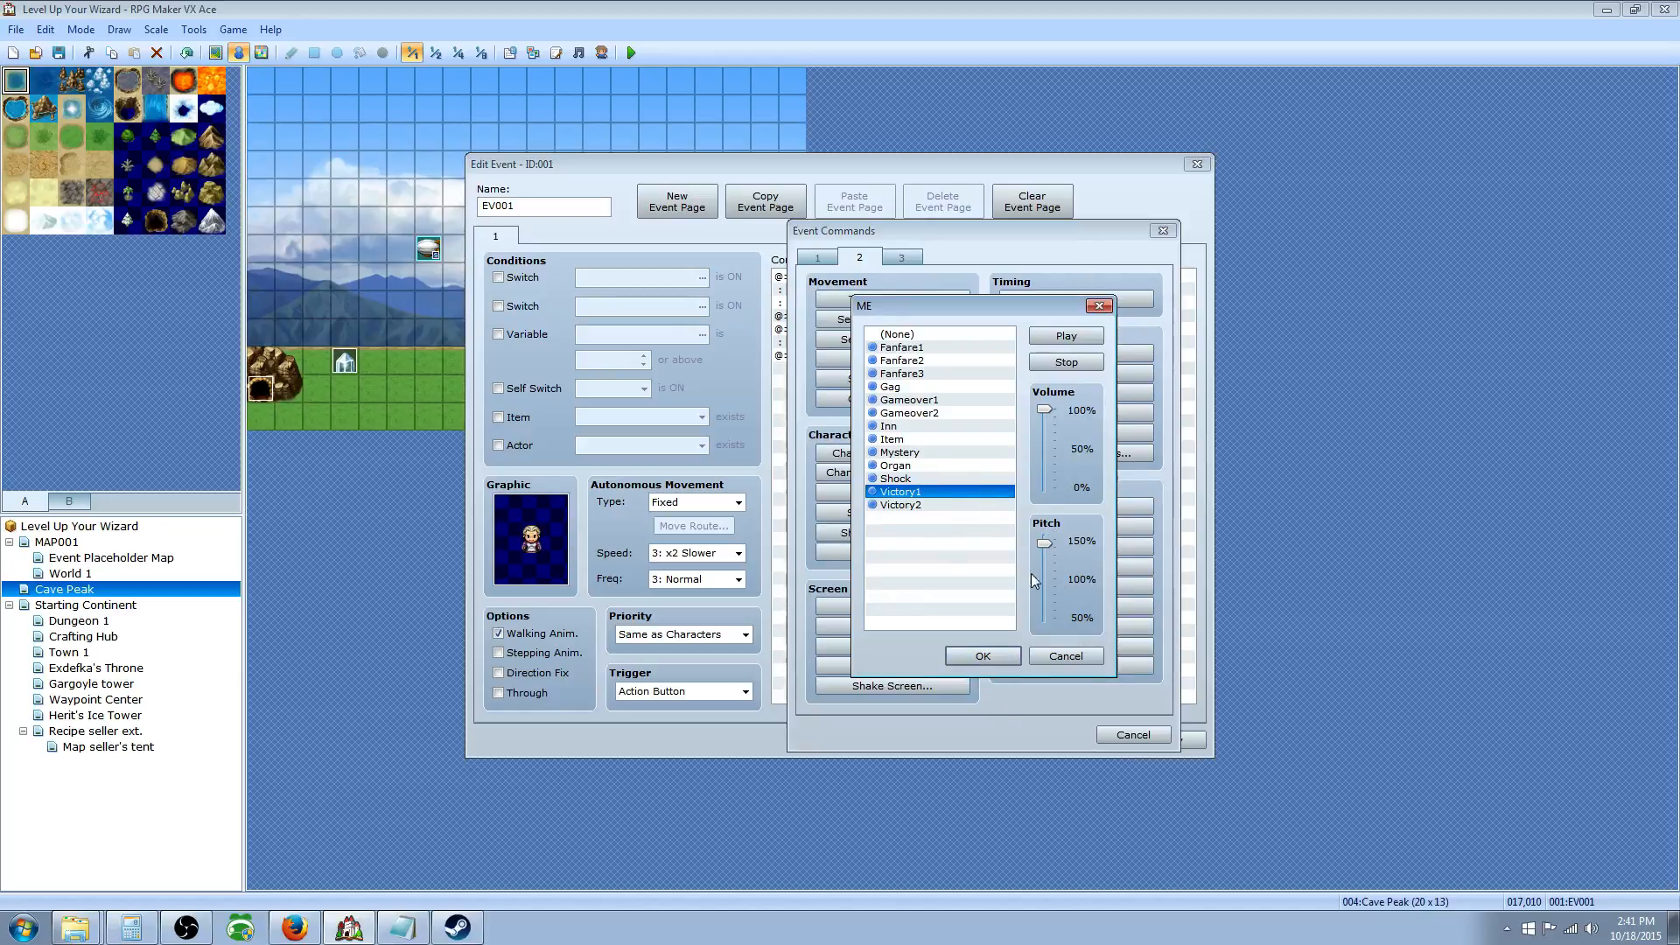
left_click(984, 661)
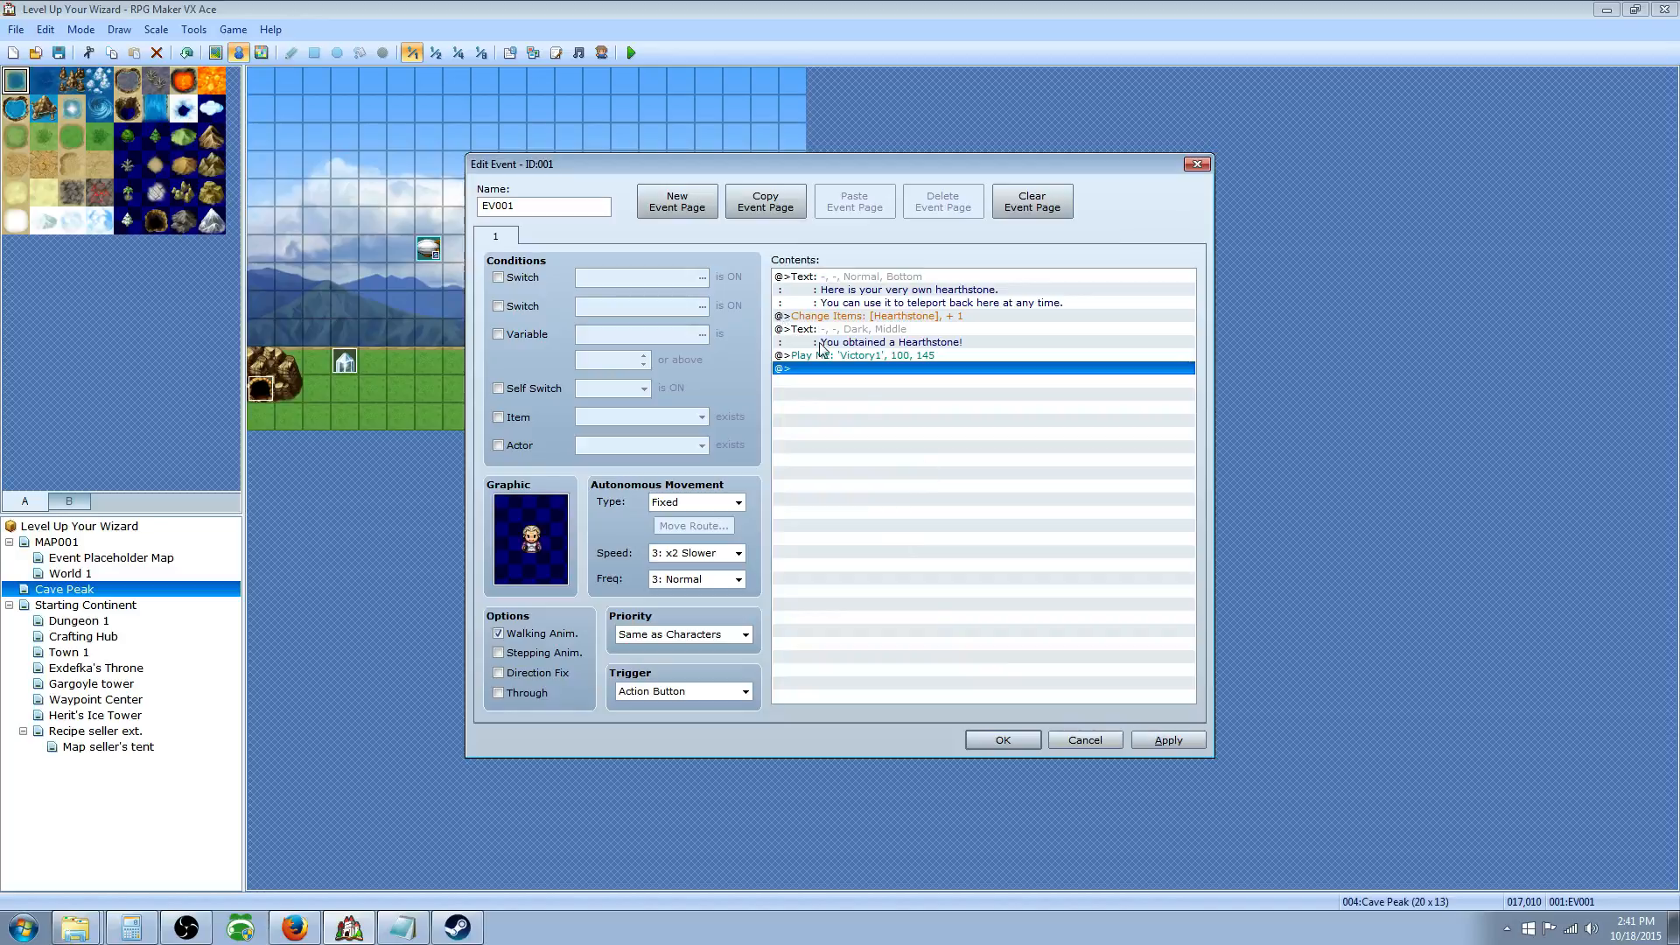
left_click(1159, 743)
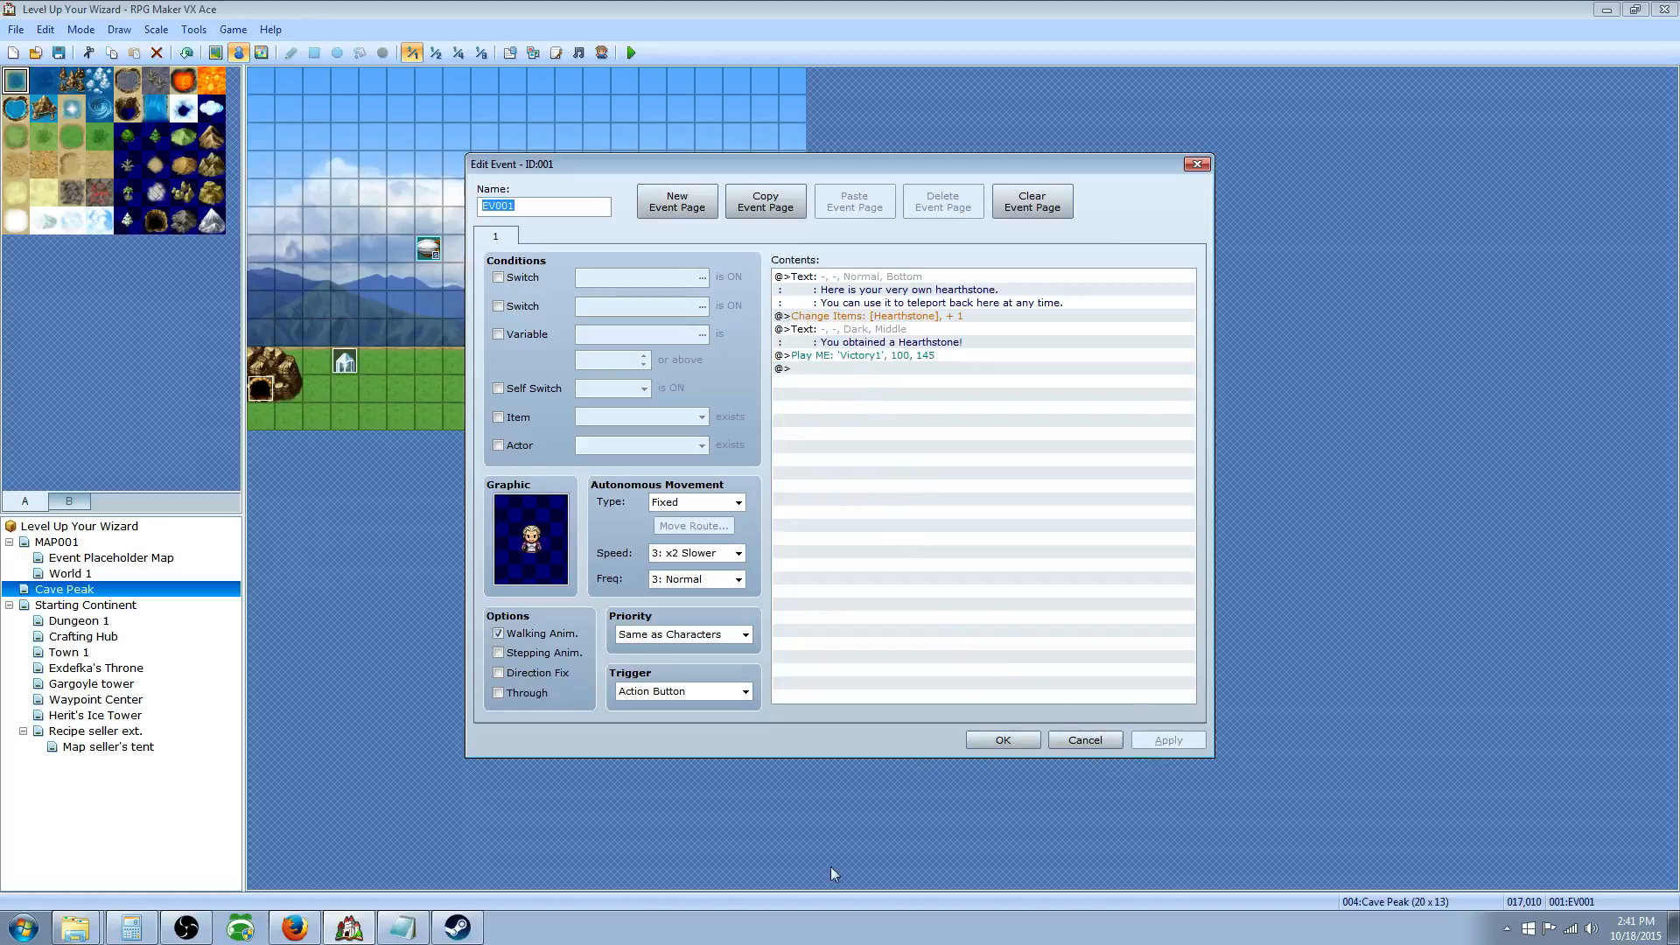
left_click(1002, 742)
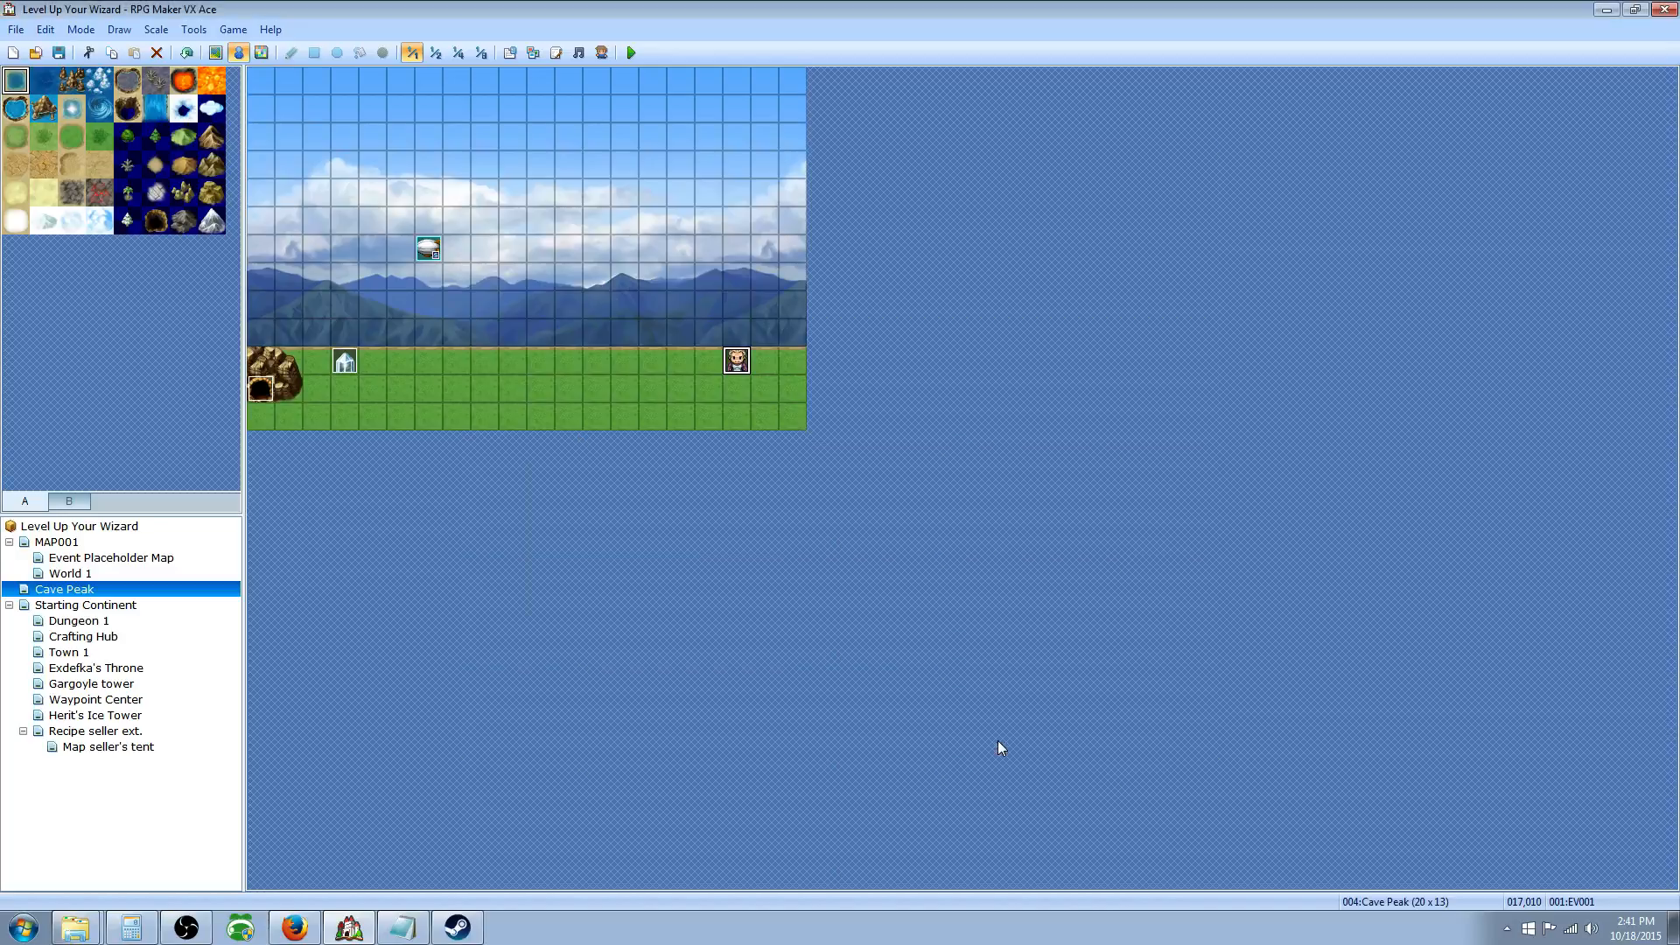
Step: Make tile 016,011 beside the villager the player's starting position
right_click(698, 382)
mouse_move(775, 518)
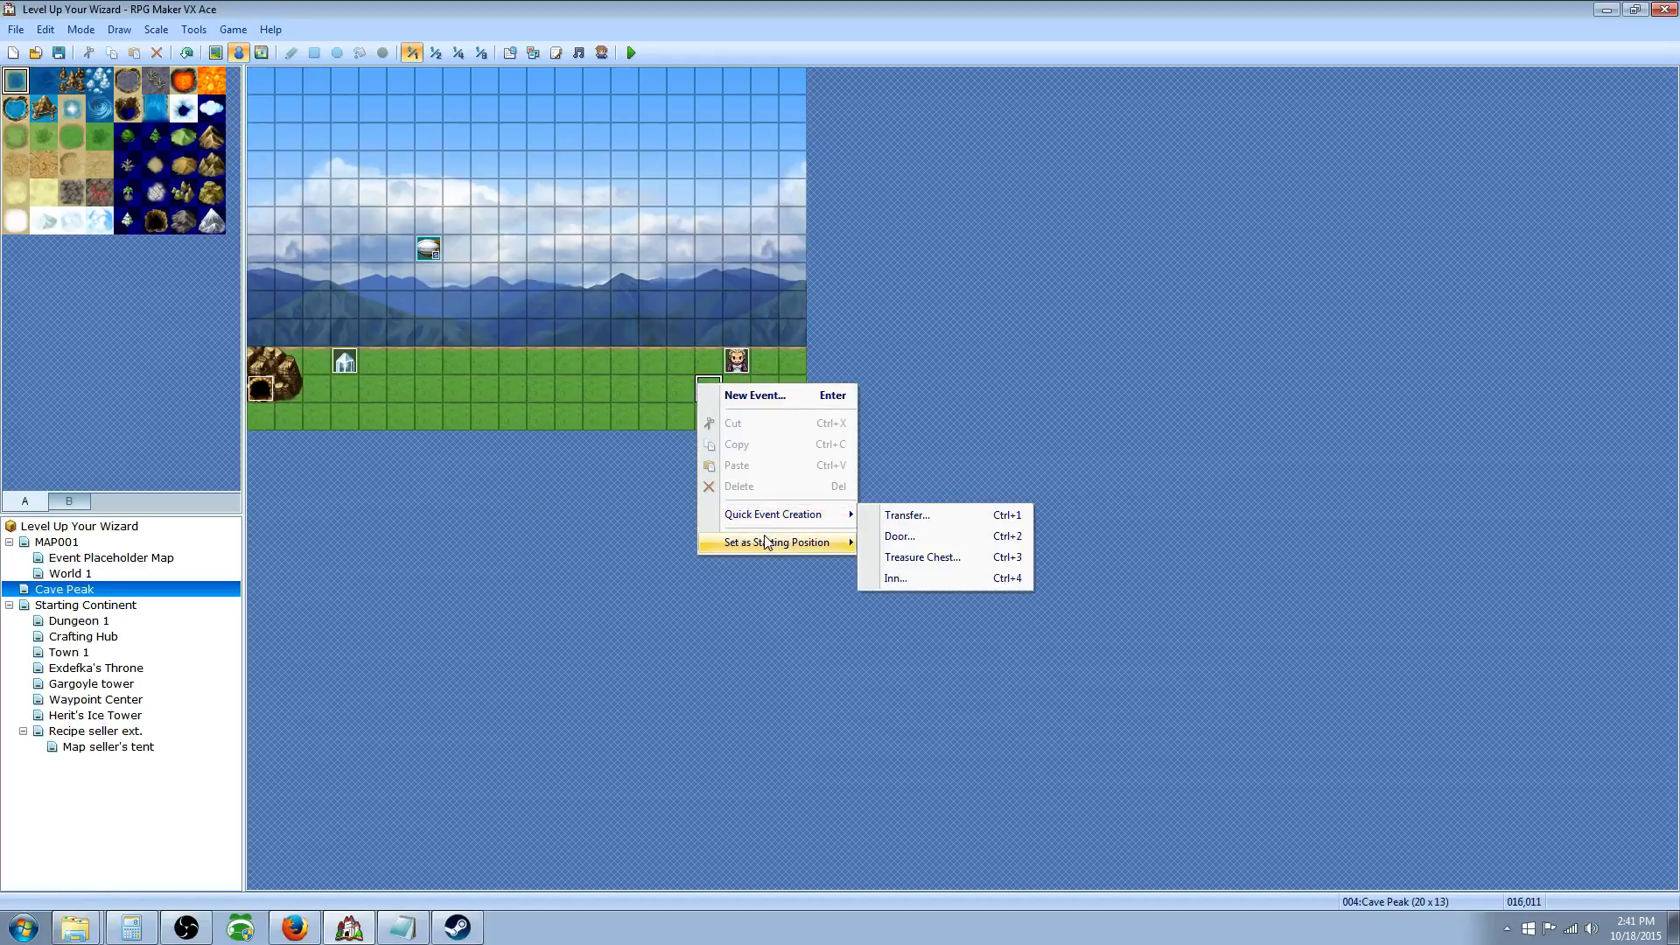
mouse_move(764, 548)
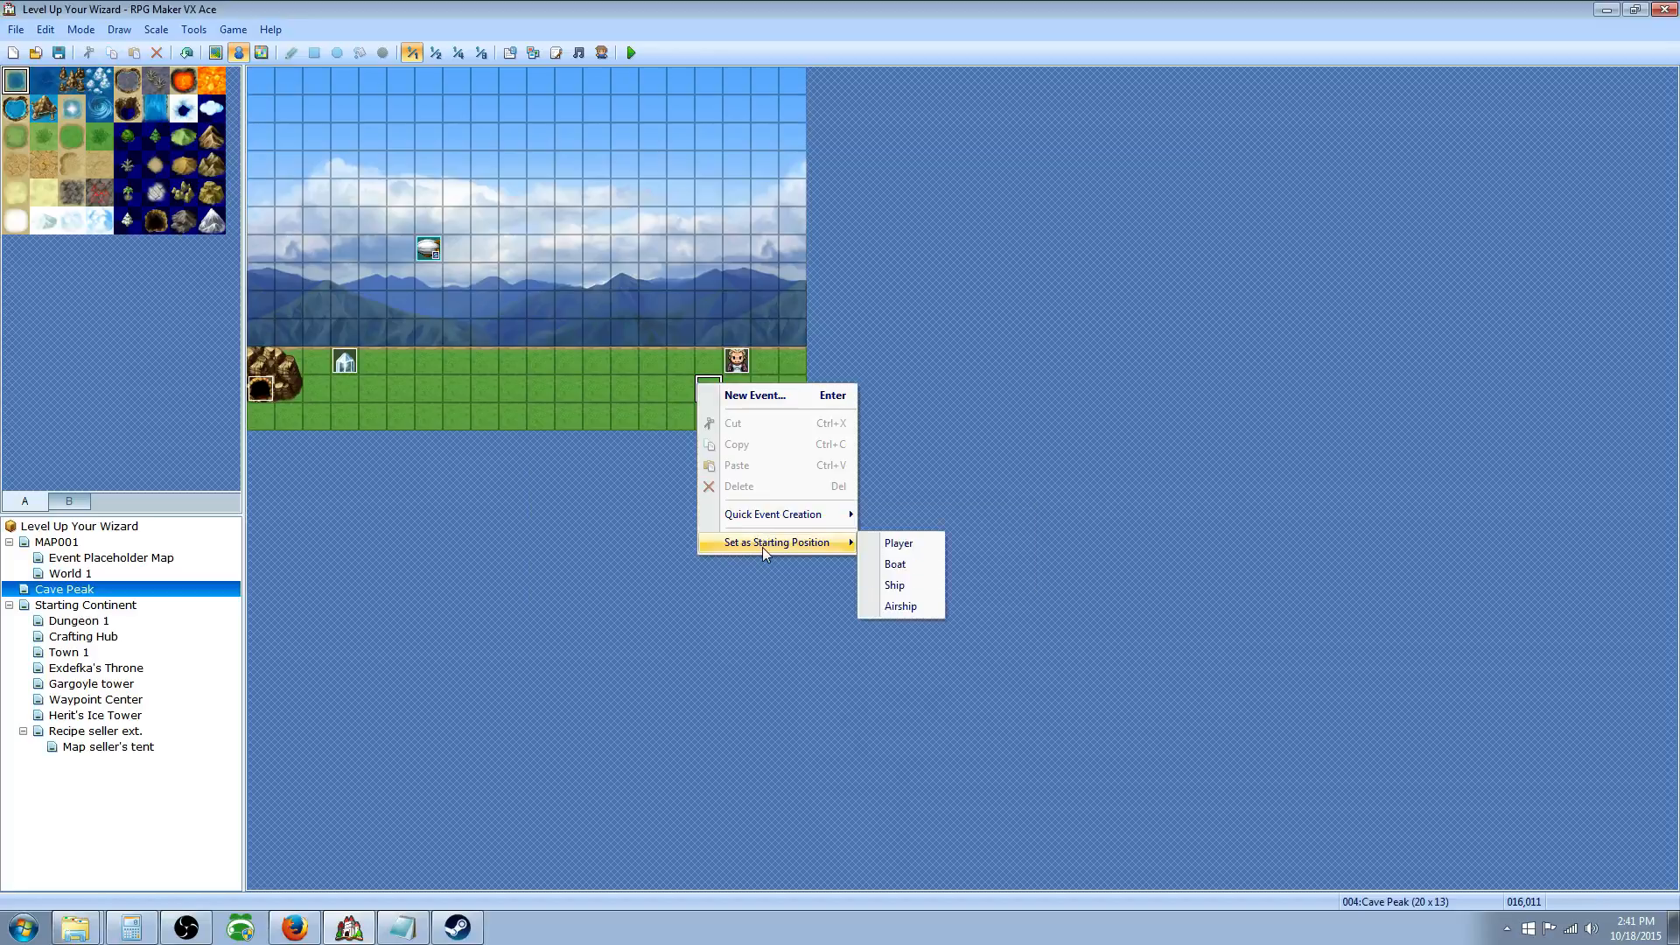
left_click(899, 544)
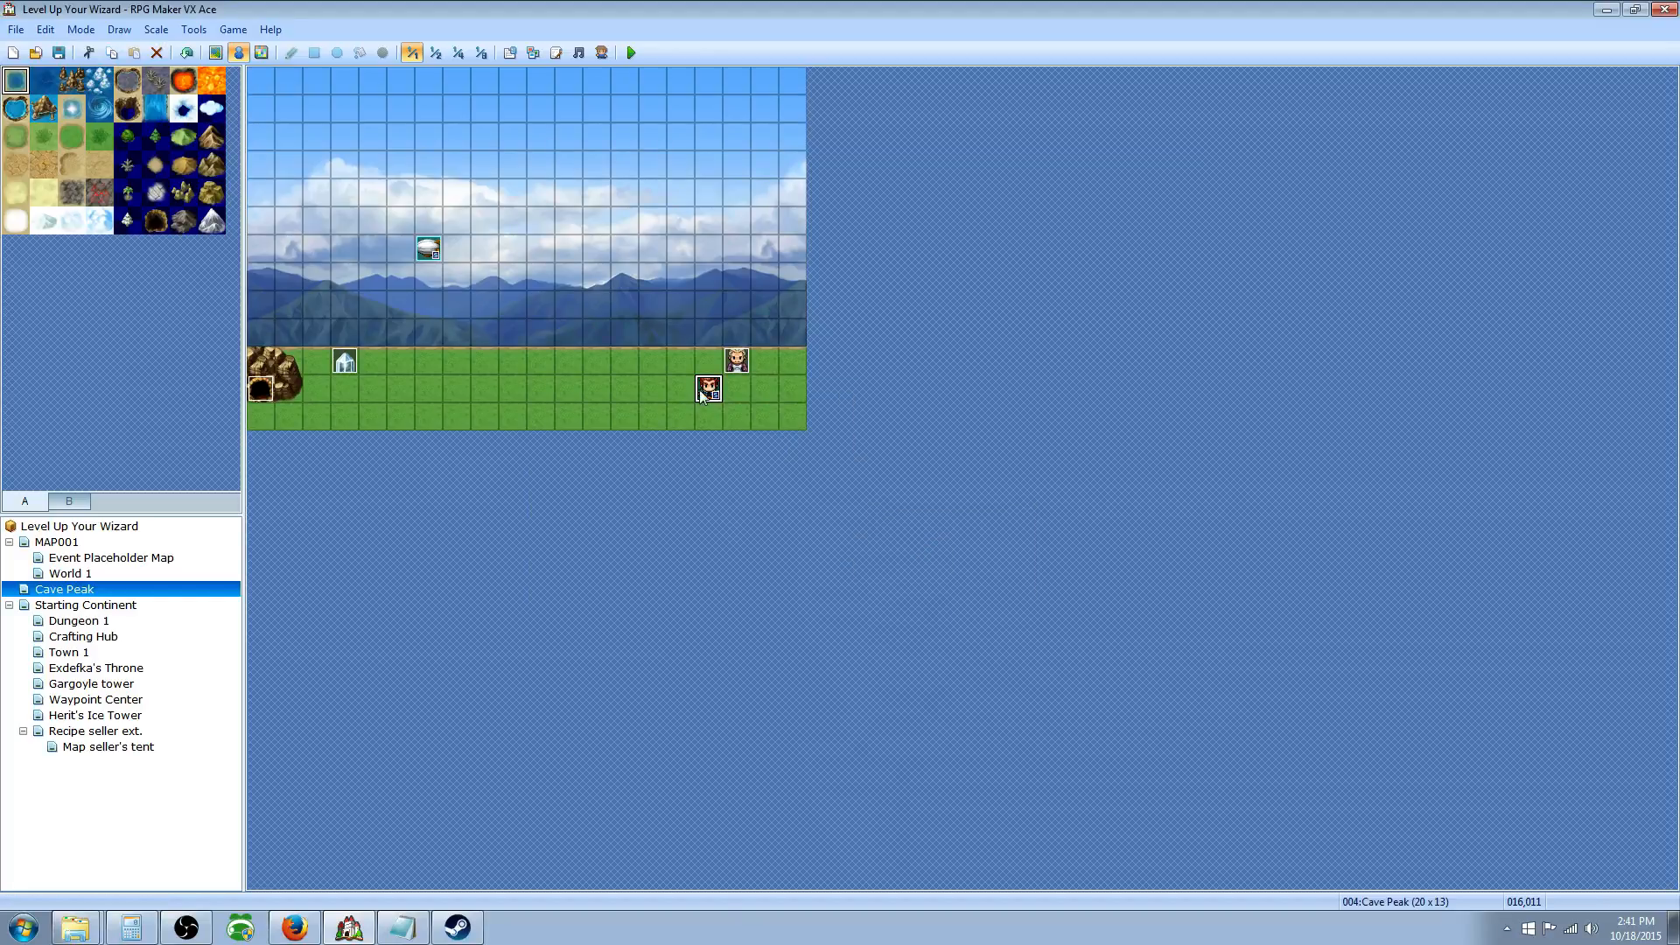
Step: In the Hearthstone common event, set Transfer Player's map ID to variable 0043 Player's MAP location
left_click(515, 52)
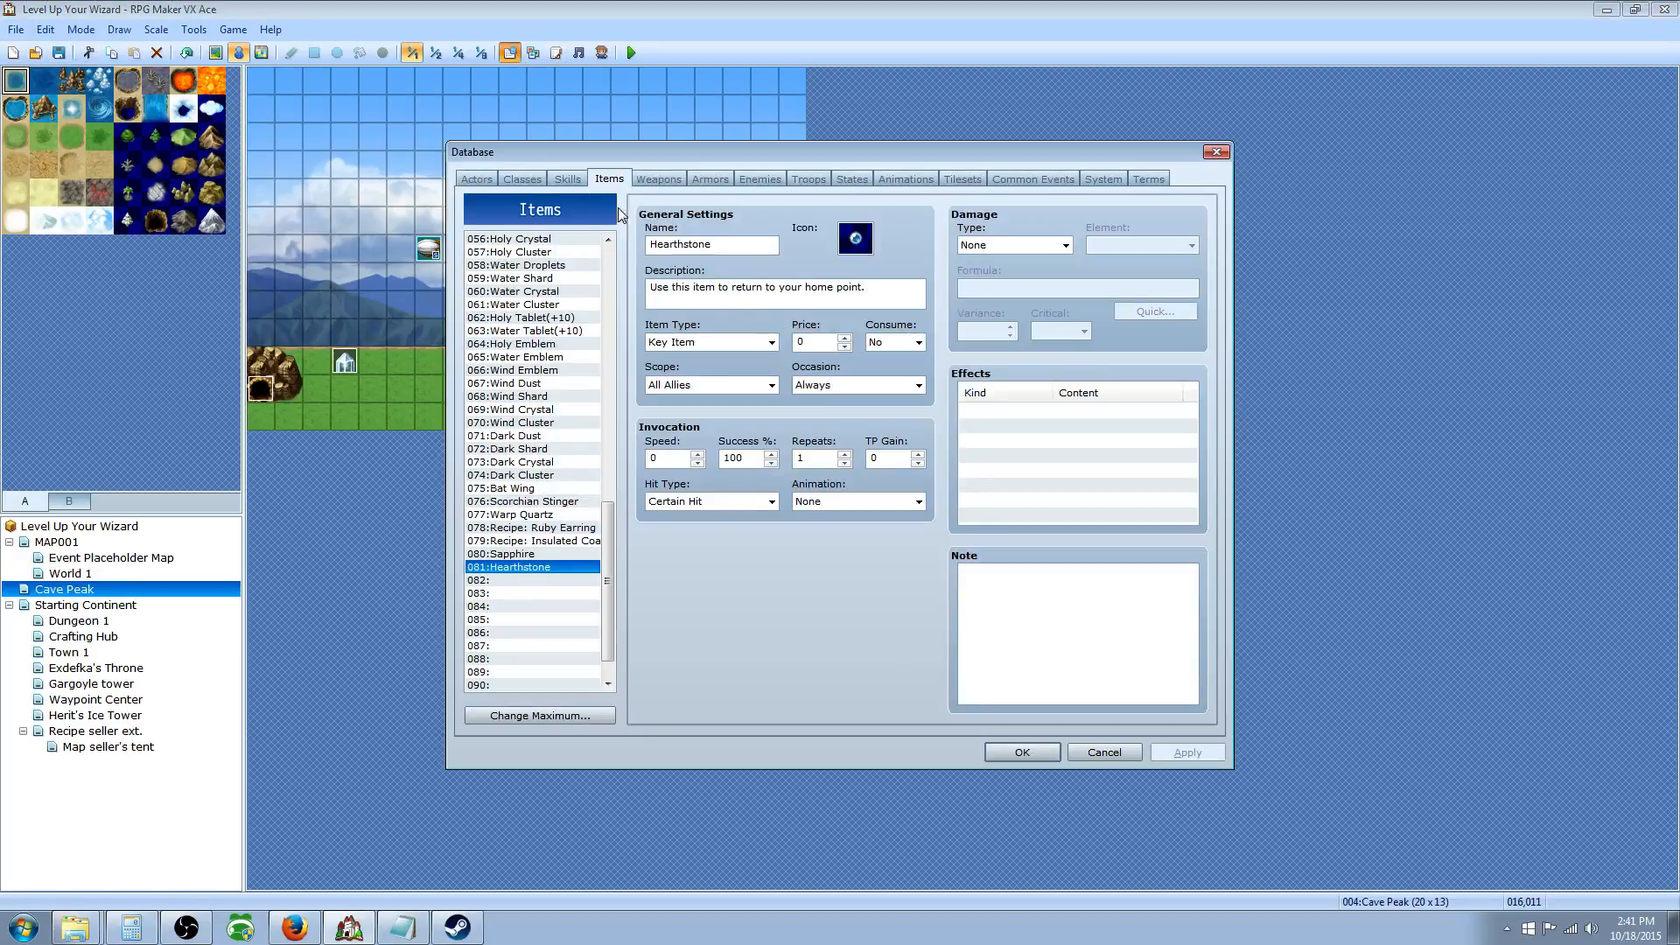
left_click(1049, 178)
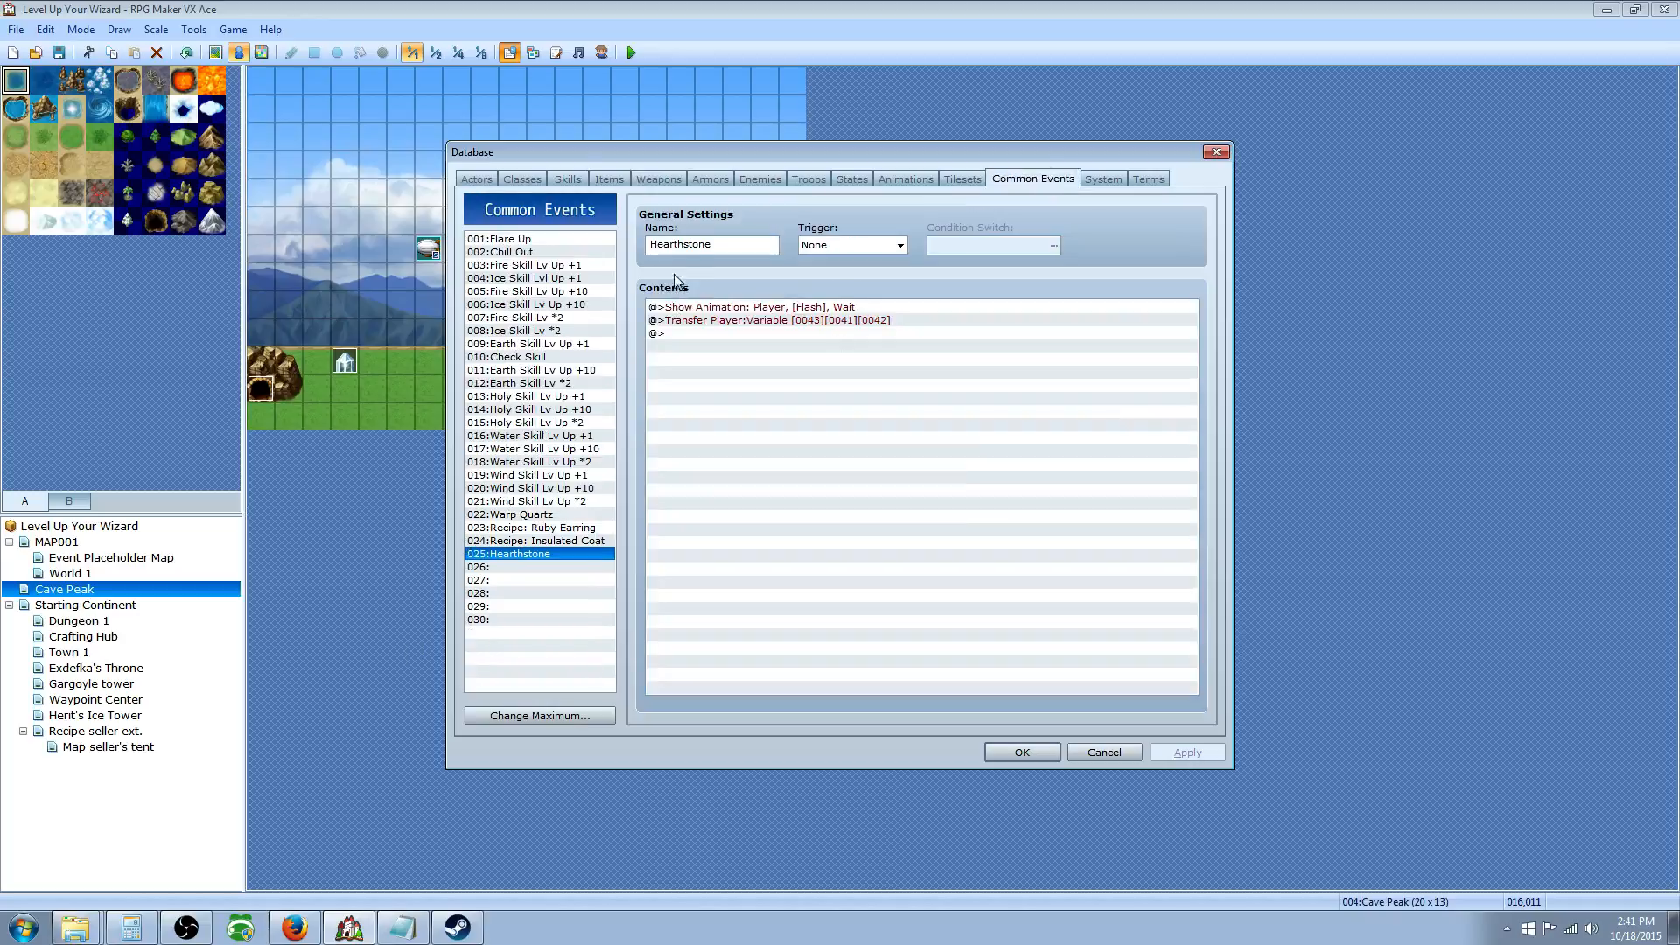
left_click(732, 321)
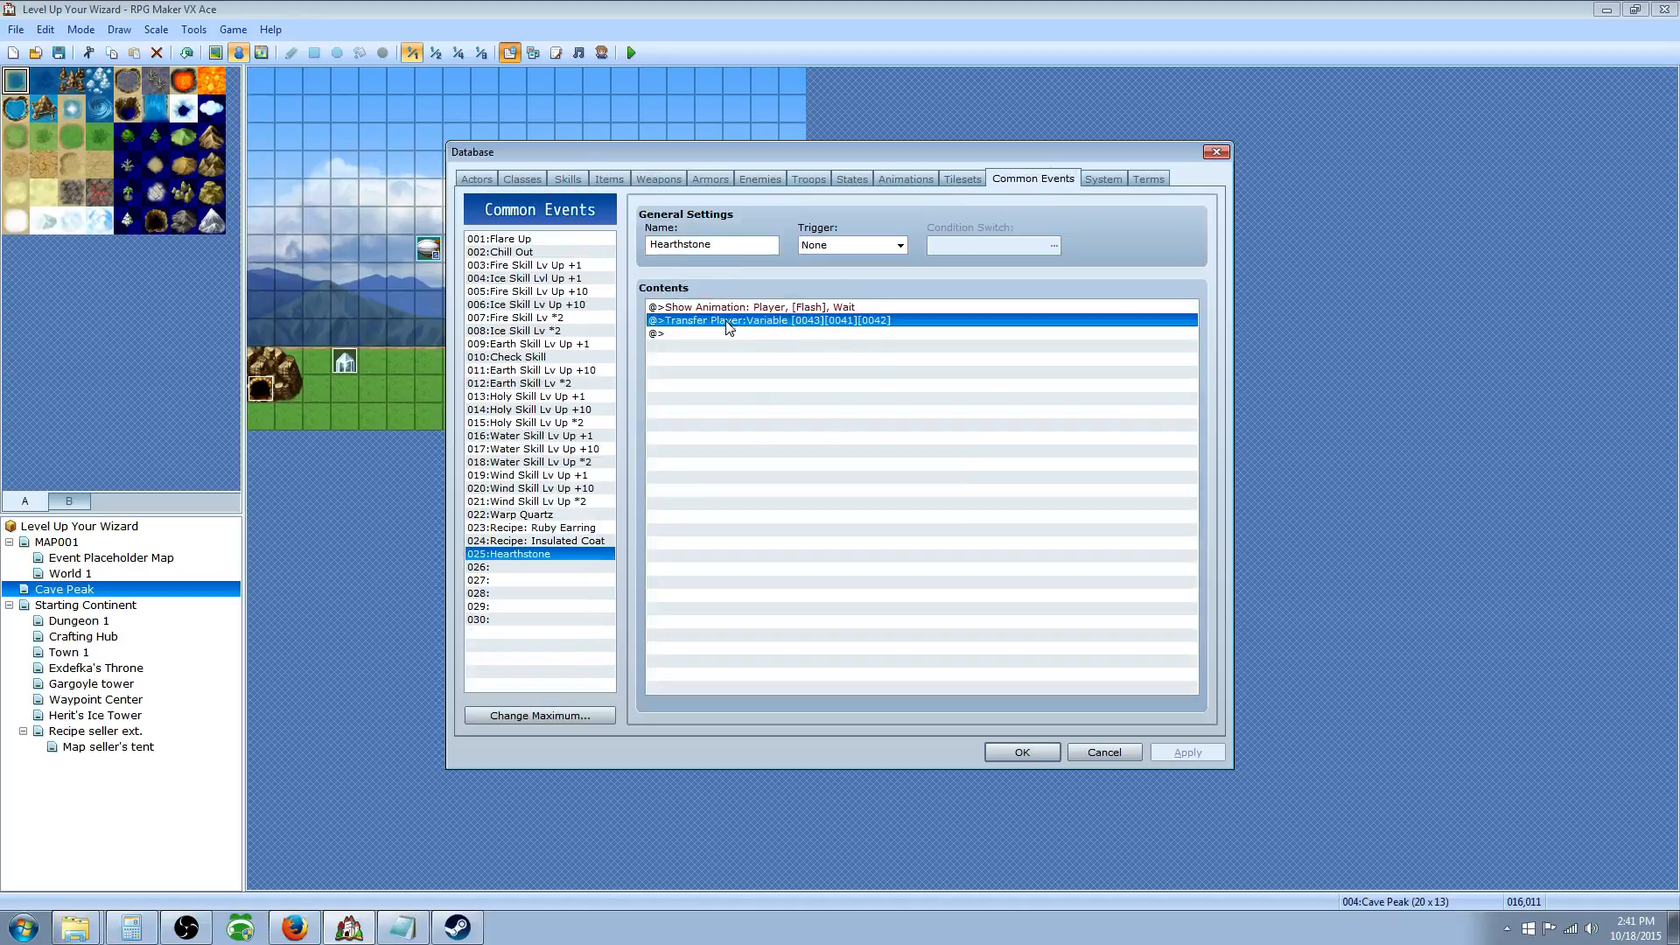
right_click(726, 323)
left_click(781, 344)
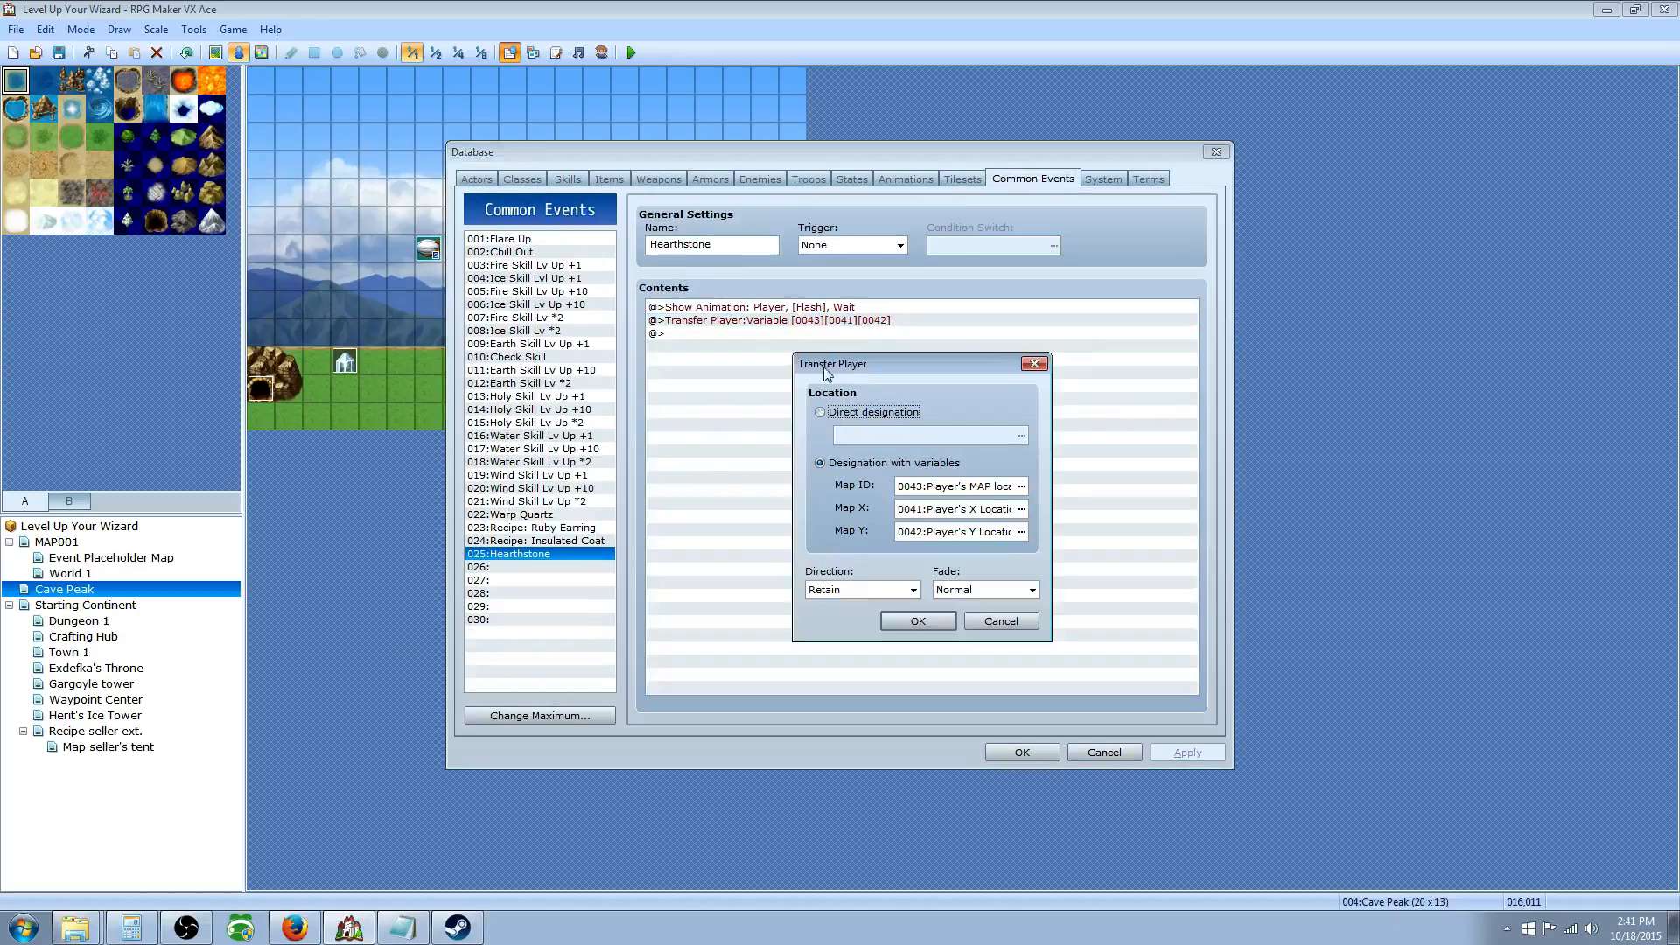
left_click(1022, 487)
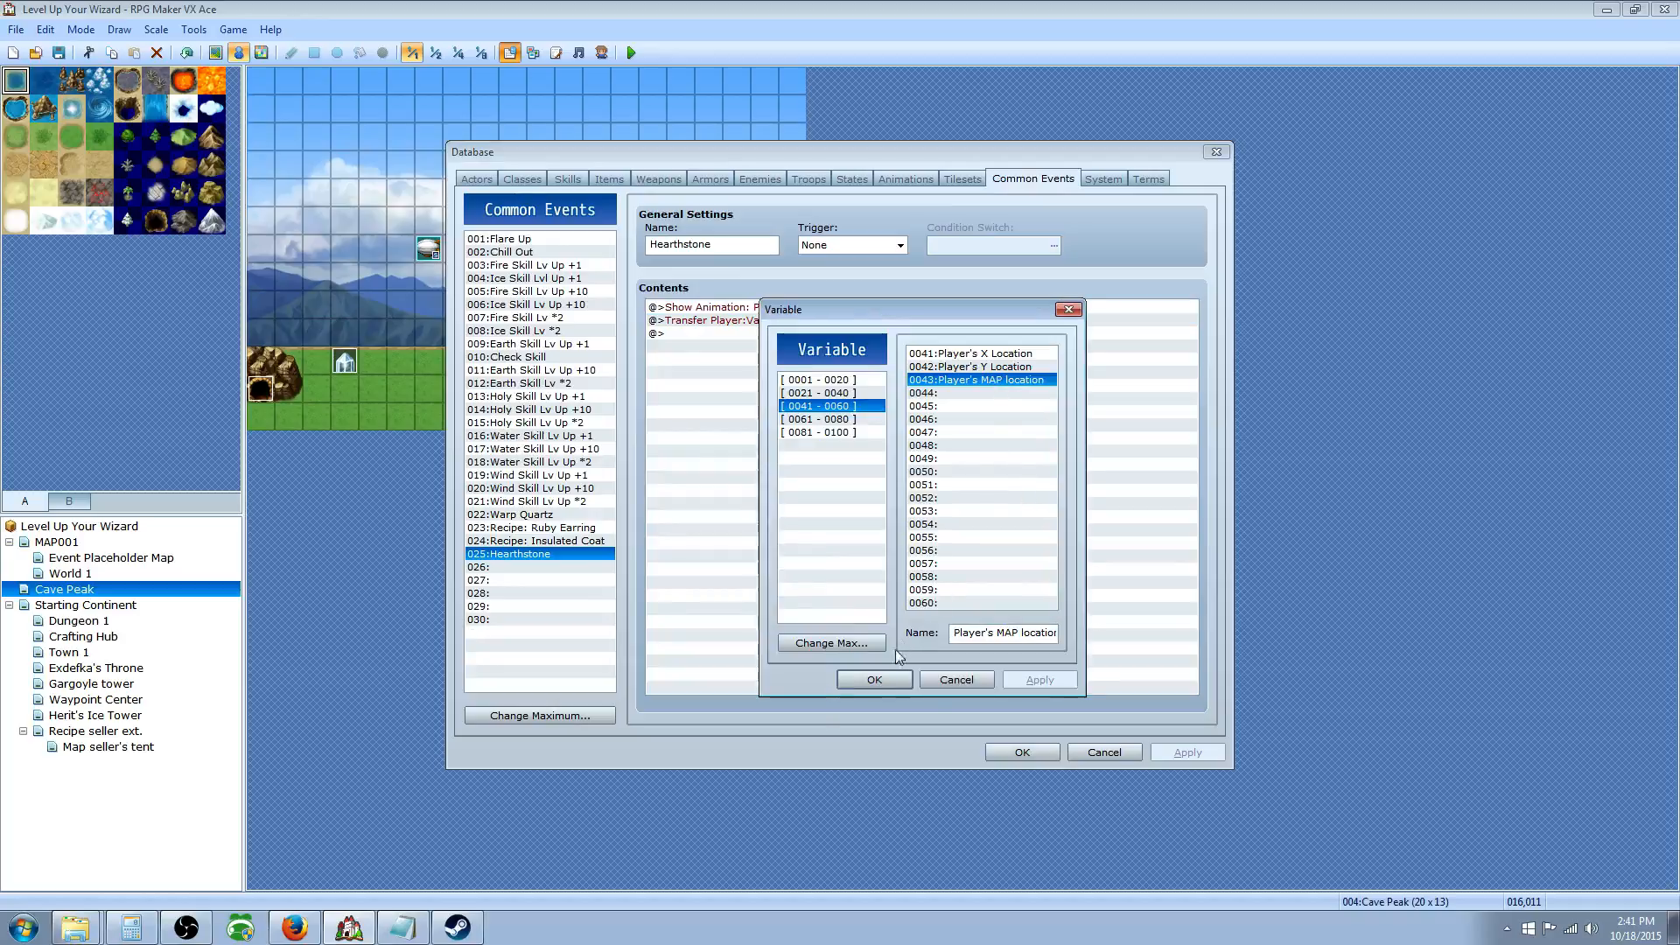
left_click(875, 679)
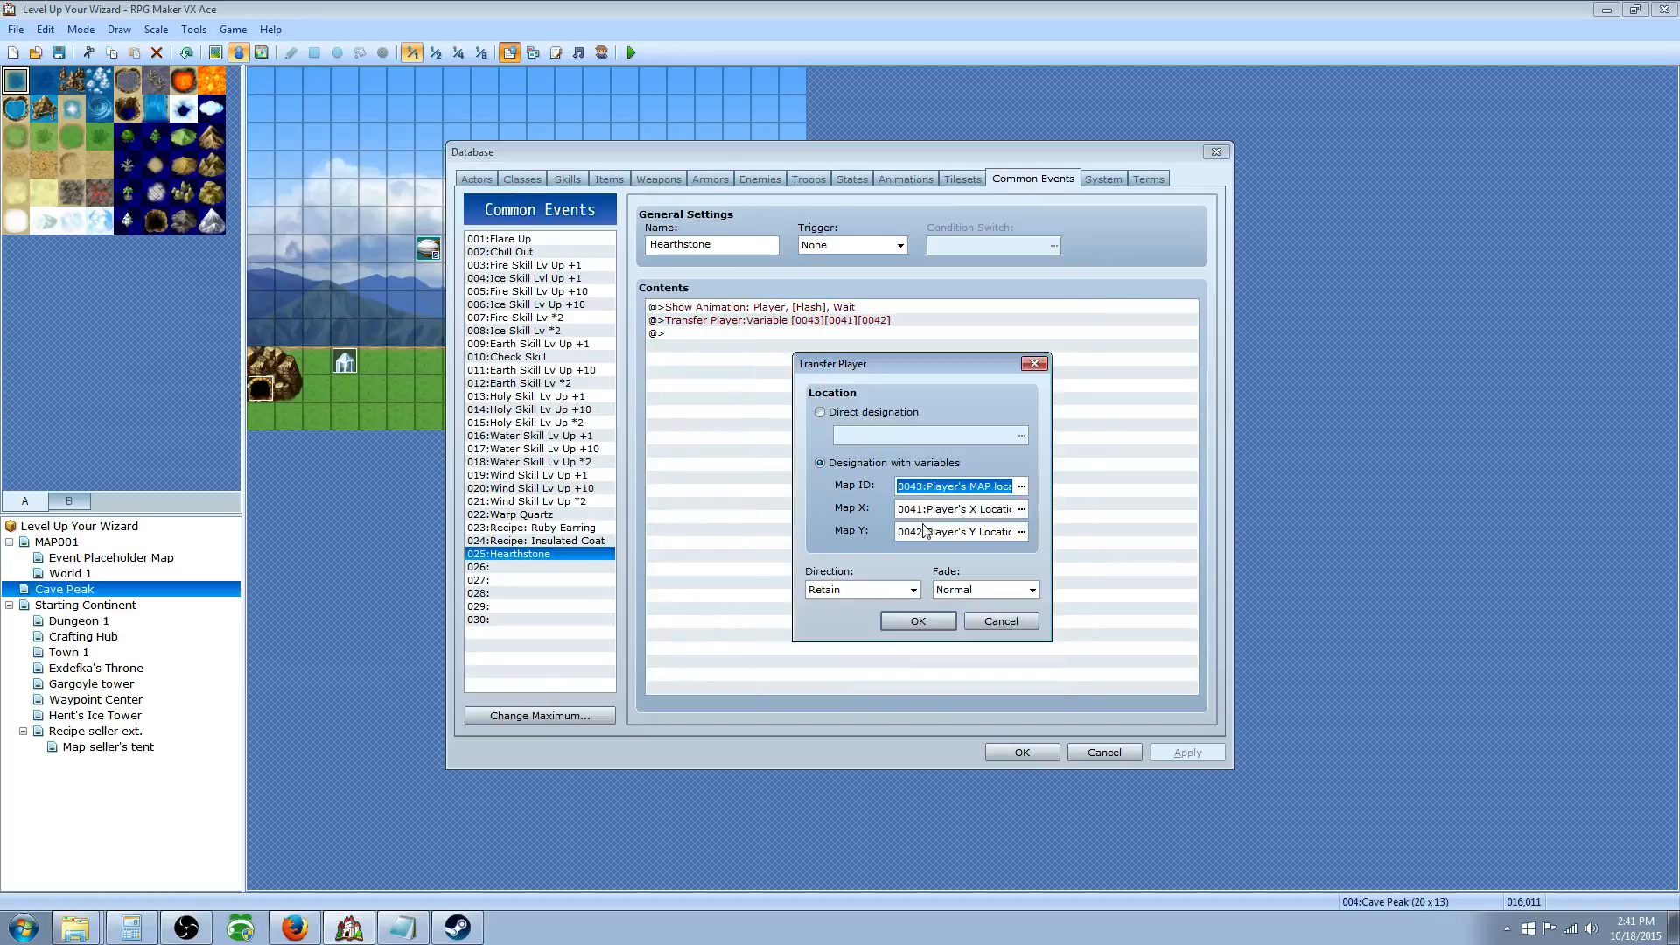
left_click(922, 621)
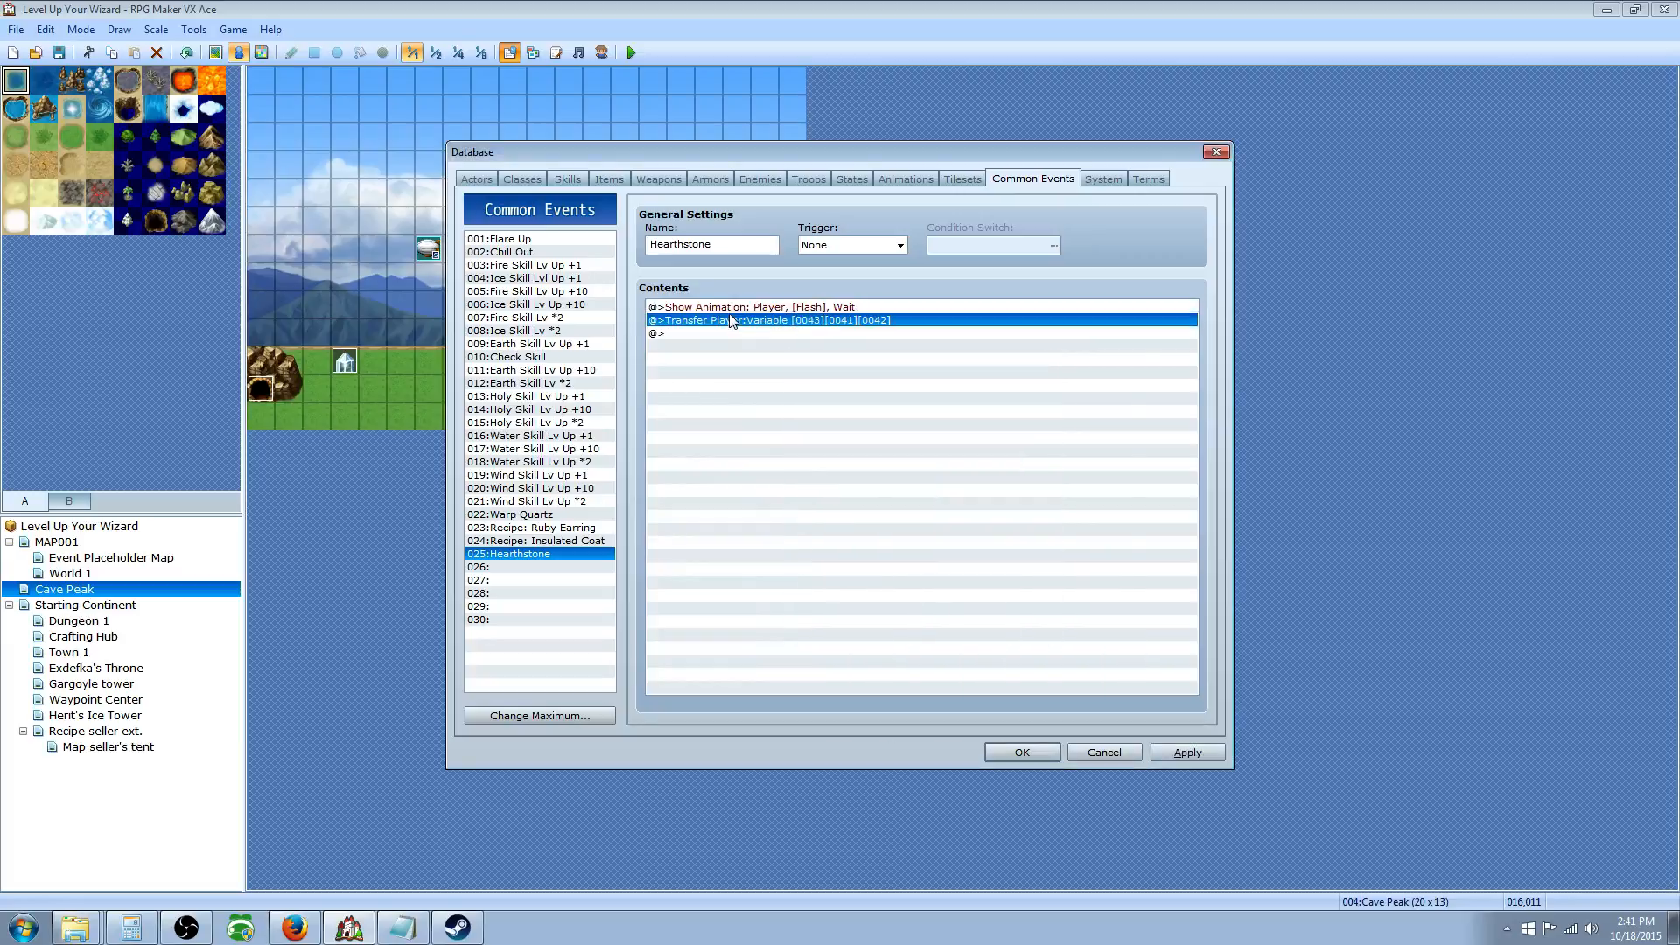
Step: Return the database to the Actors page and close it with OK
left_click(522, 178)
left_click(475, 177)
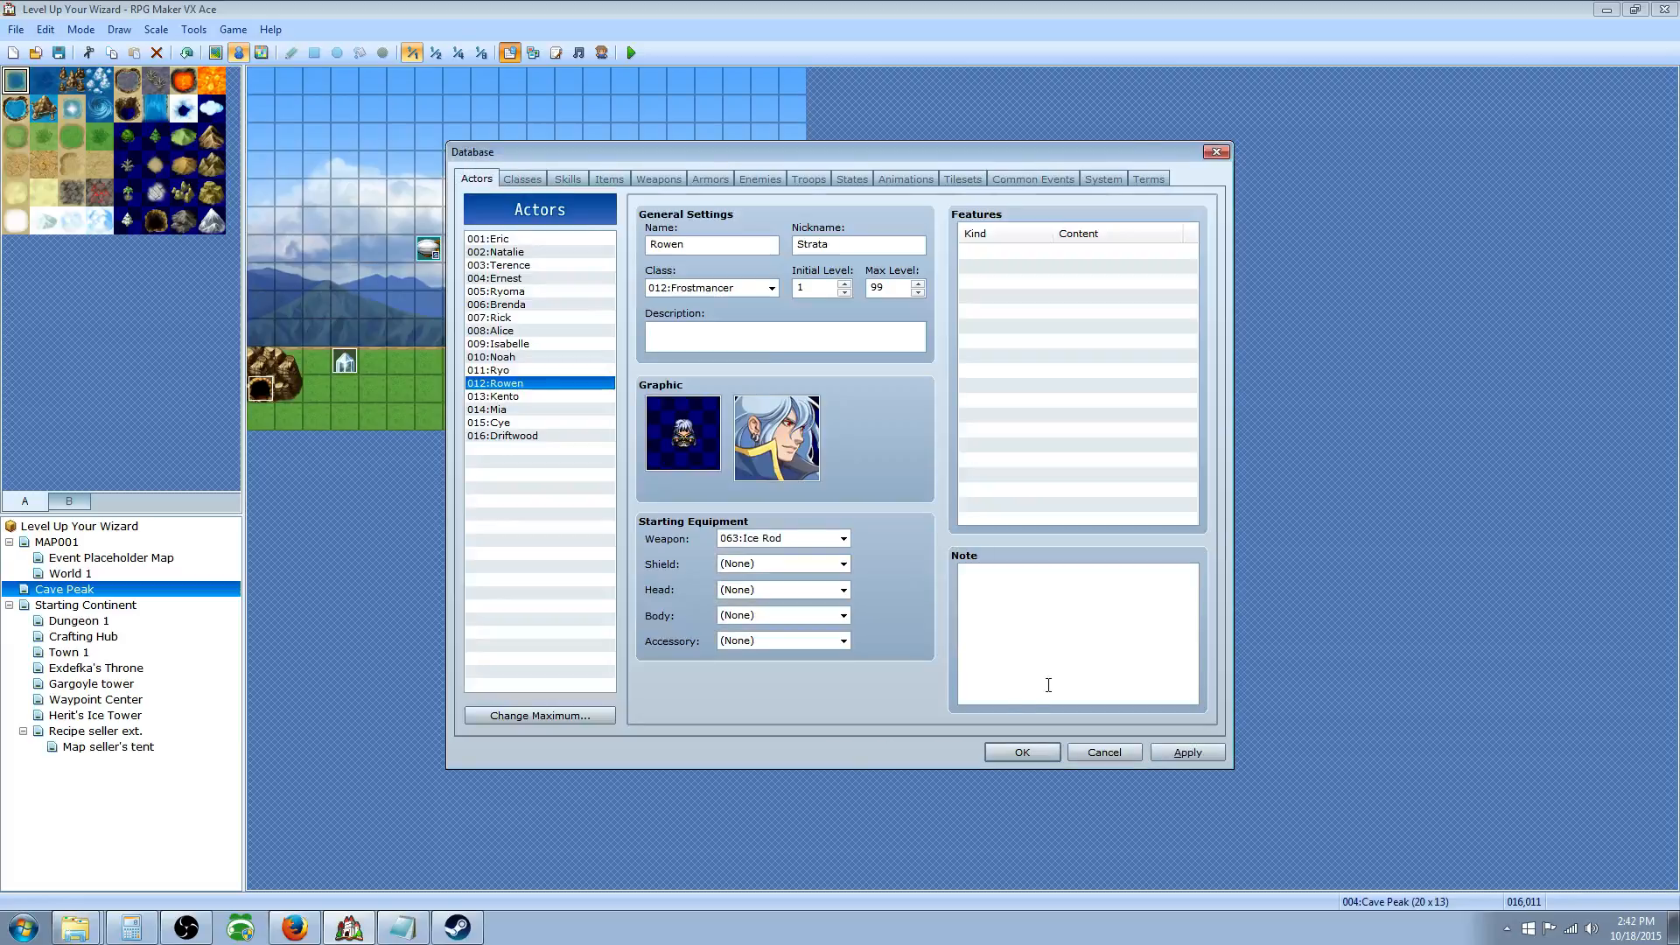
left_click(1022, 752)
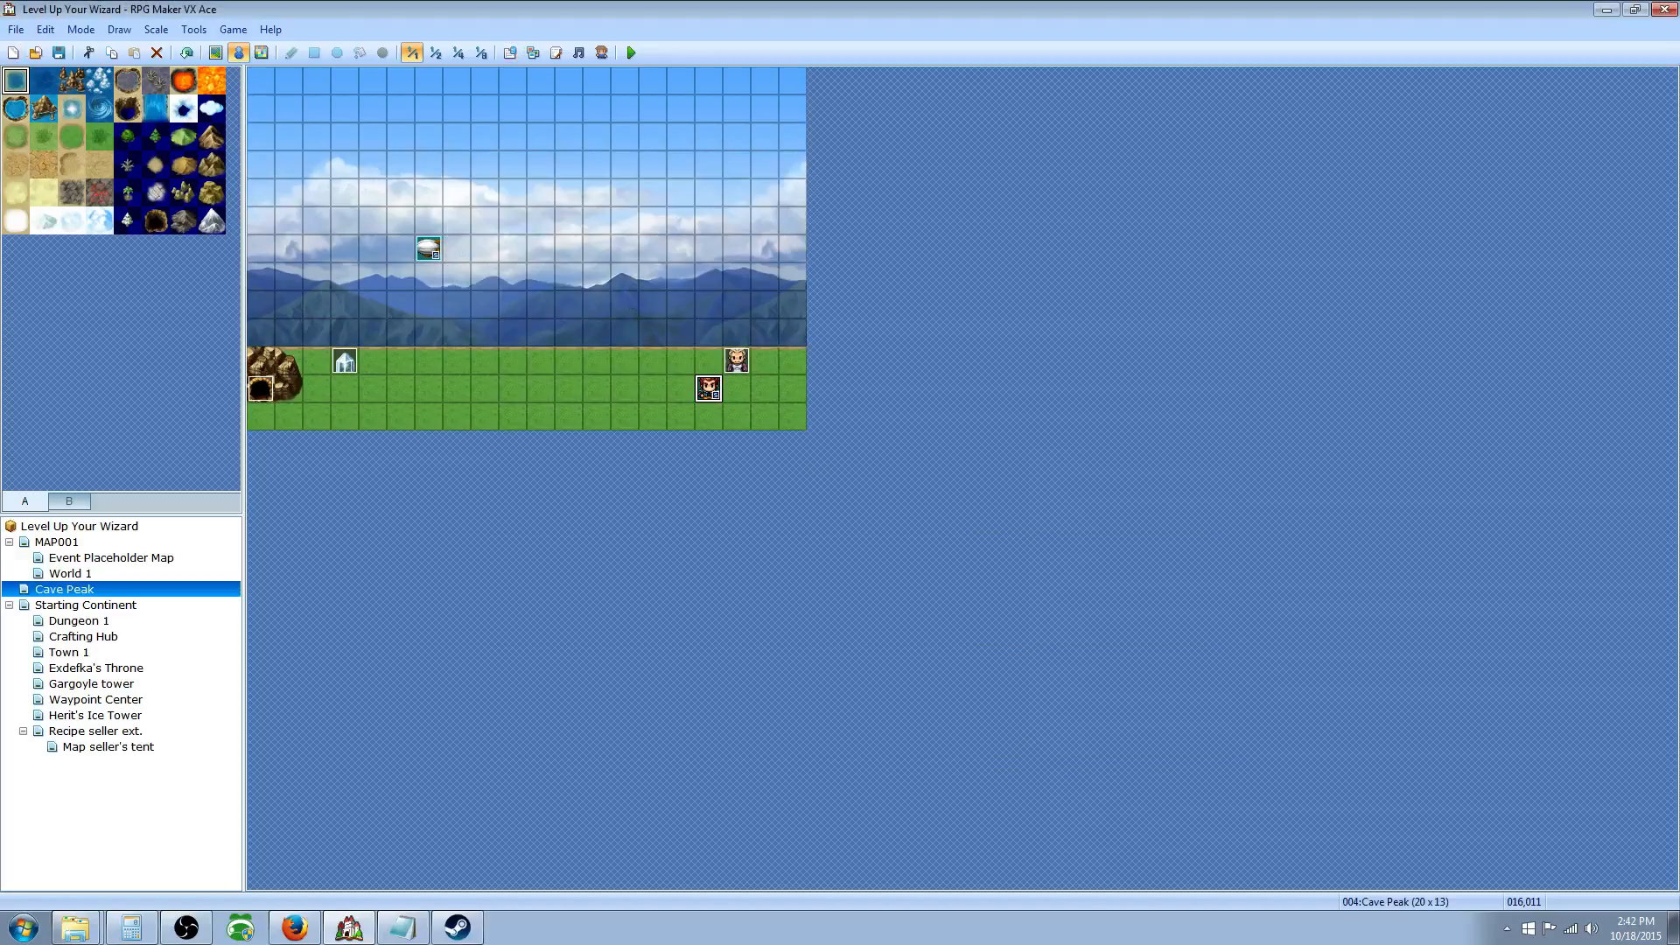
Step: Start a playtest with New Game and receive the Hearthstone from the NPC
left_click(631, 53)
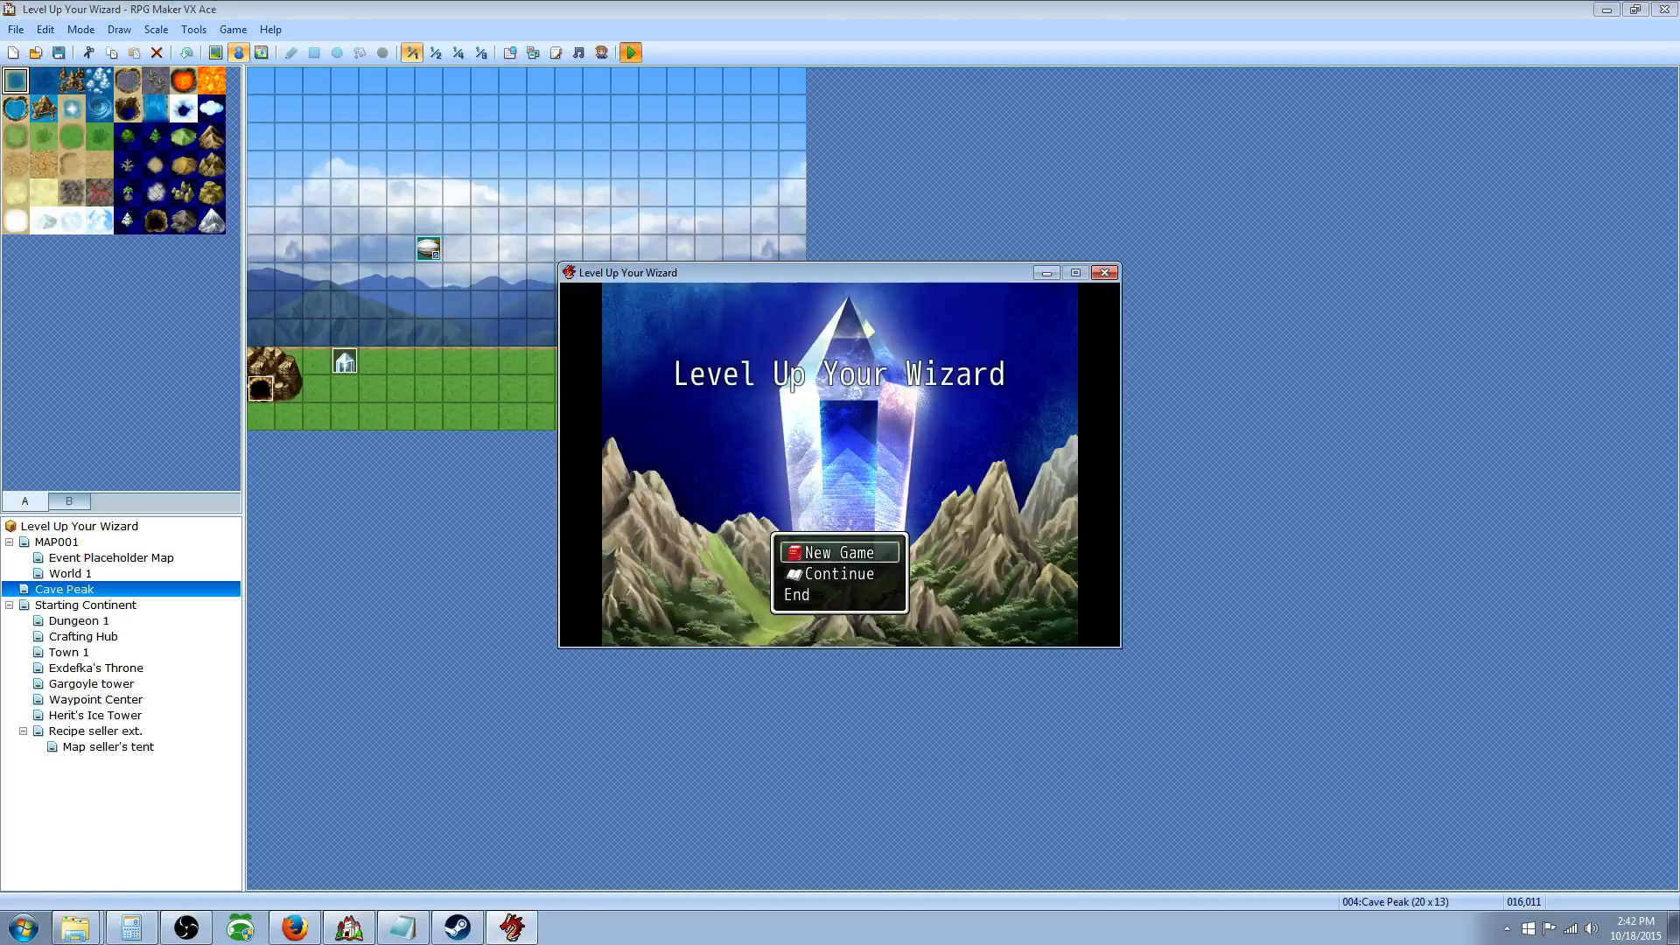
key("Return")
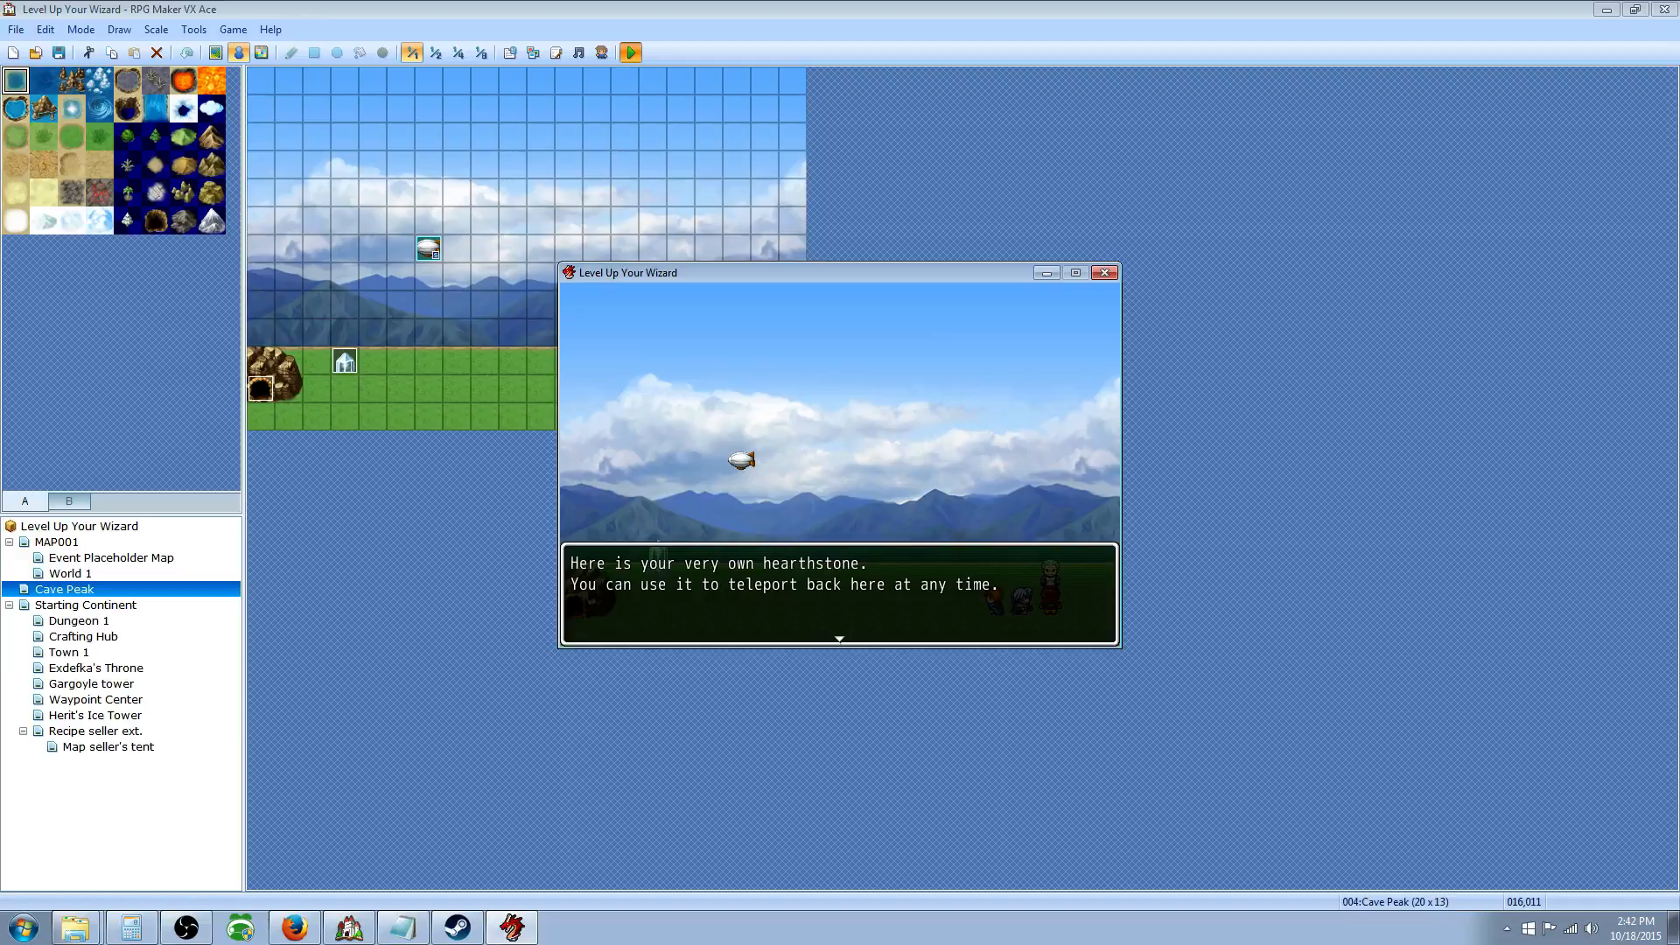
key("Return")
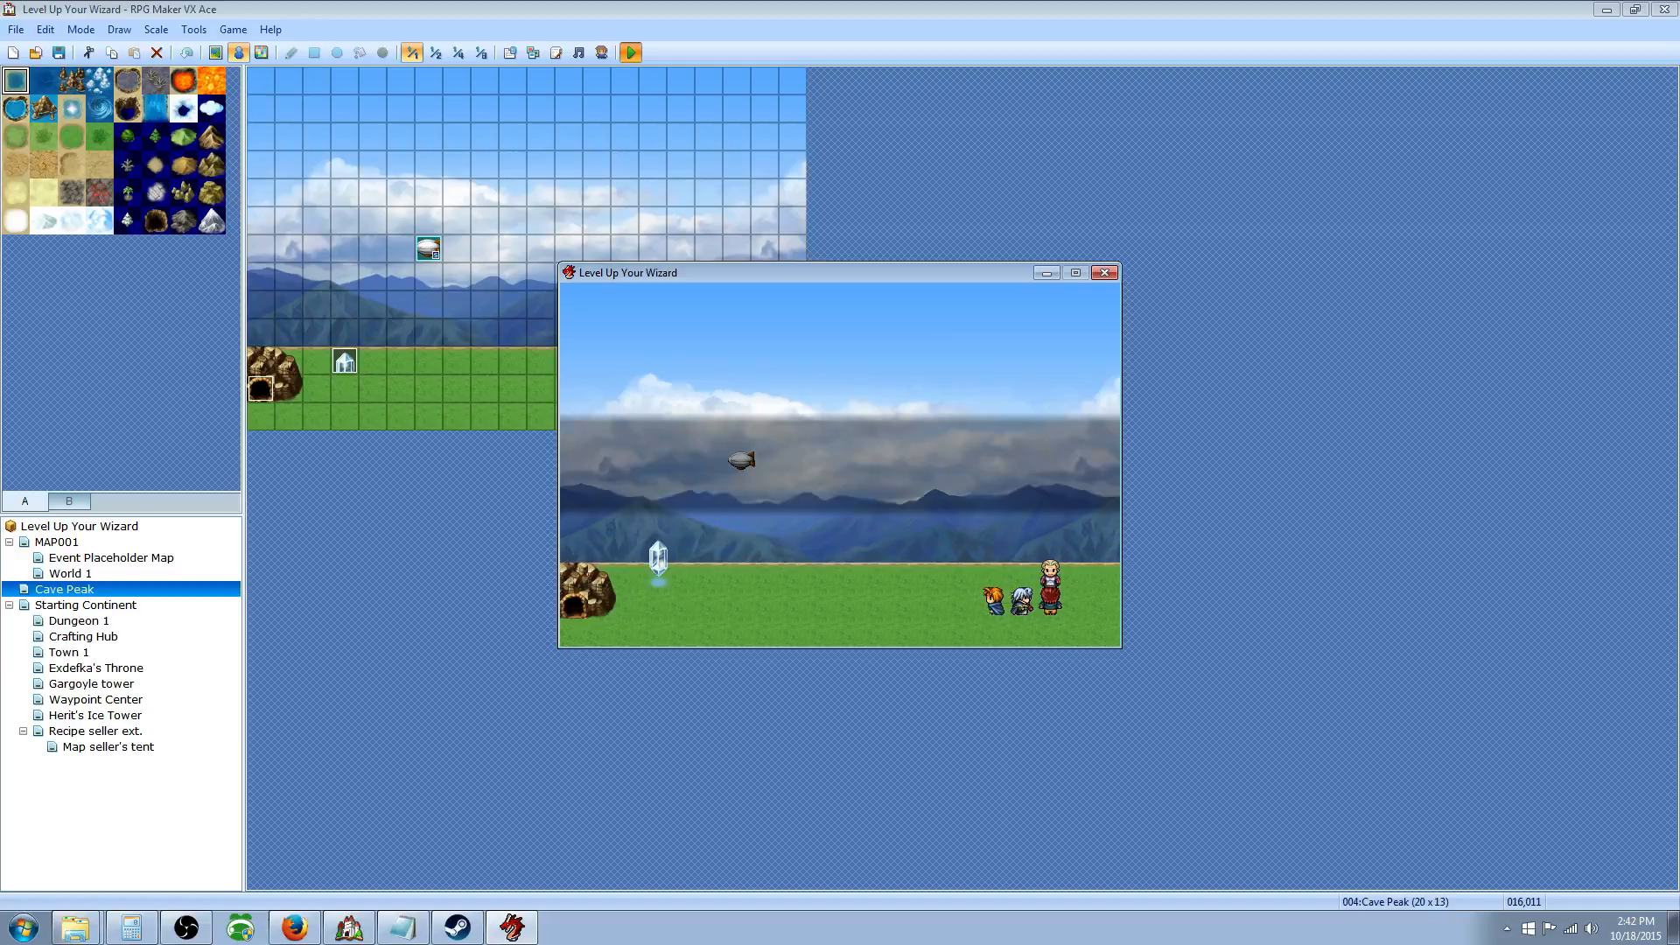
key("Return")
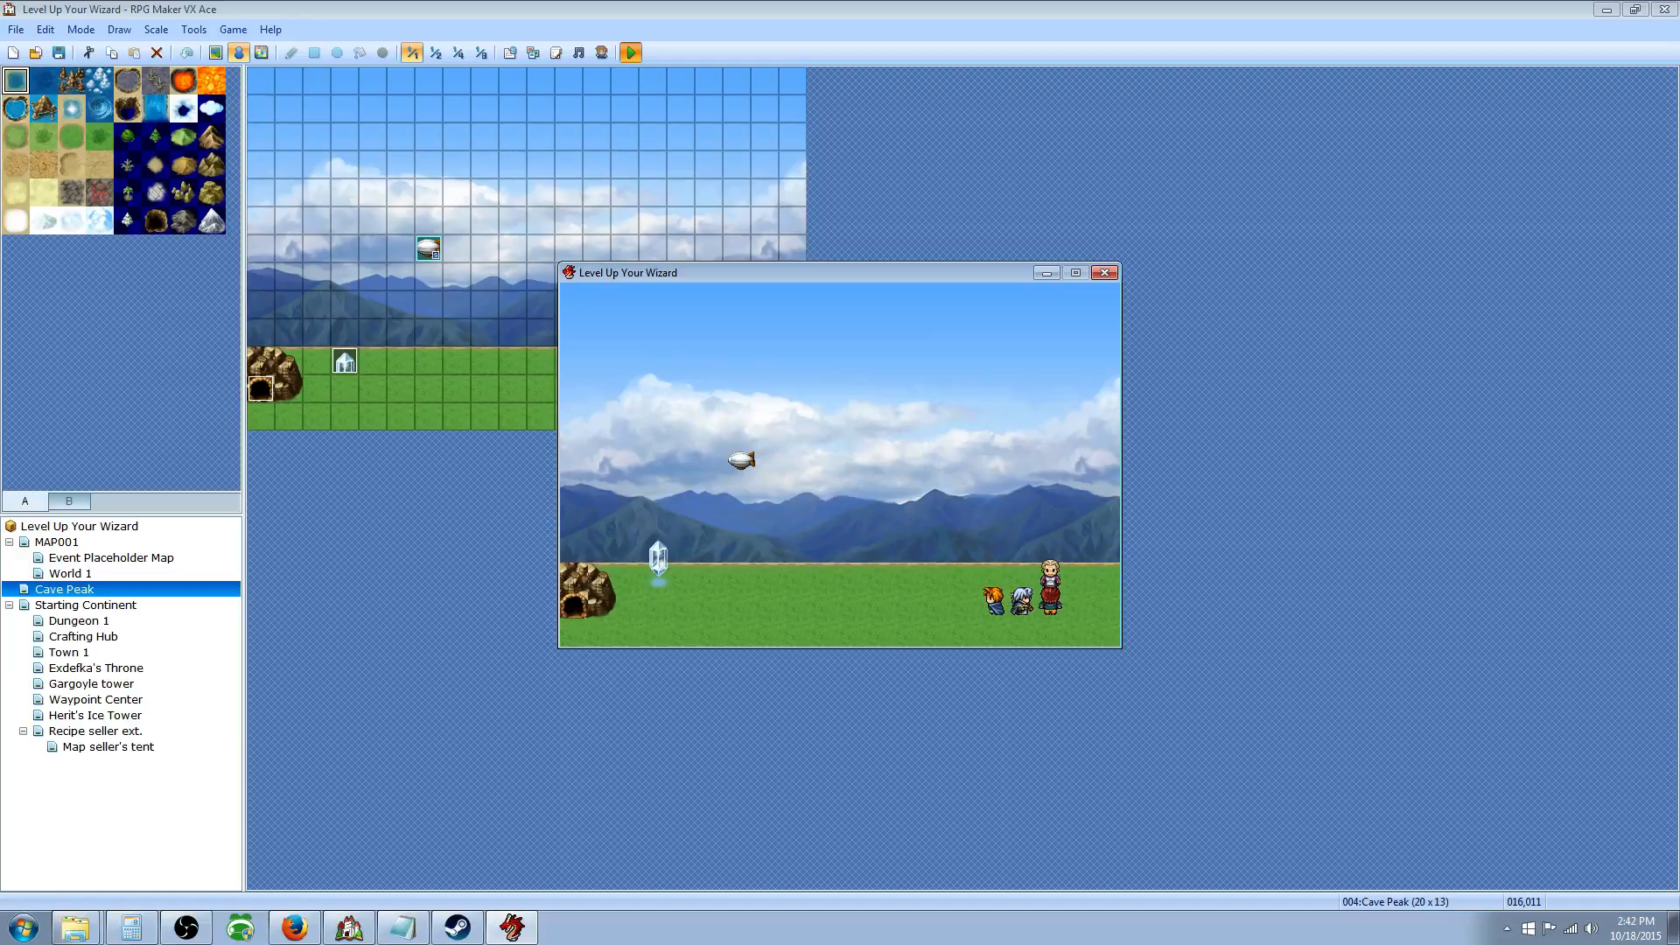
Step: Walk left and try the Hearthstone from Items > Key Items, then back out of the menu
key("Left")
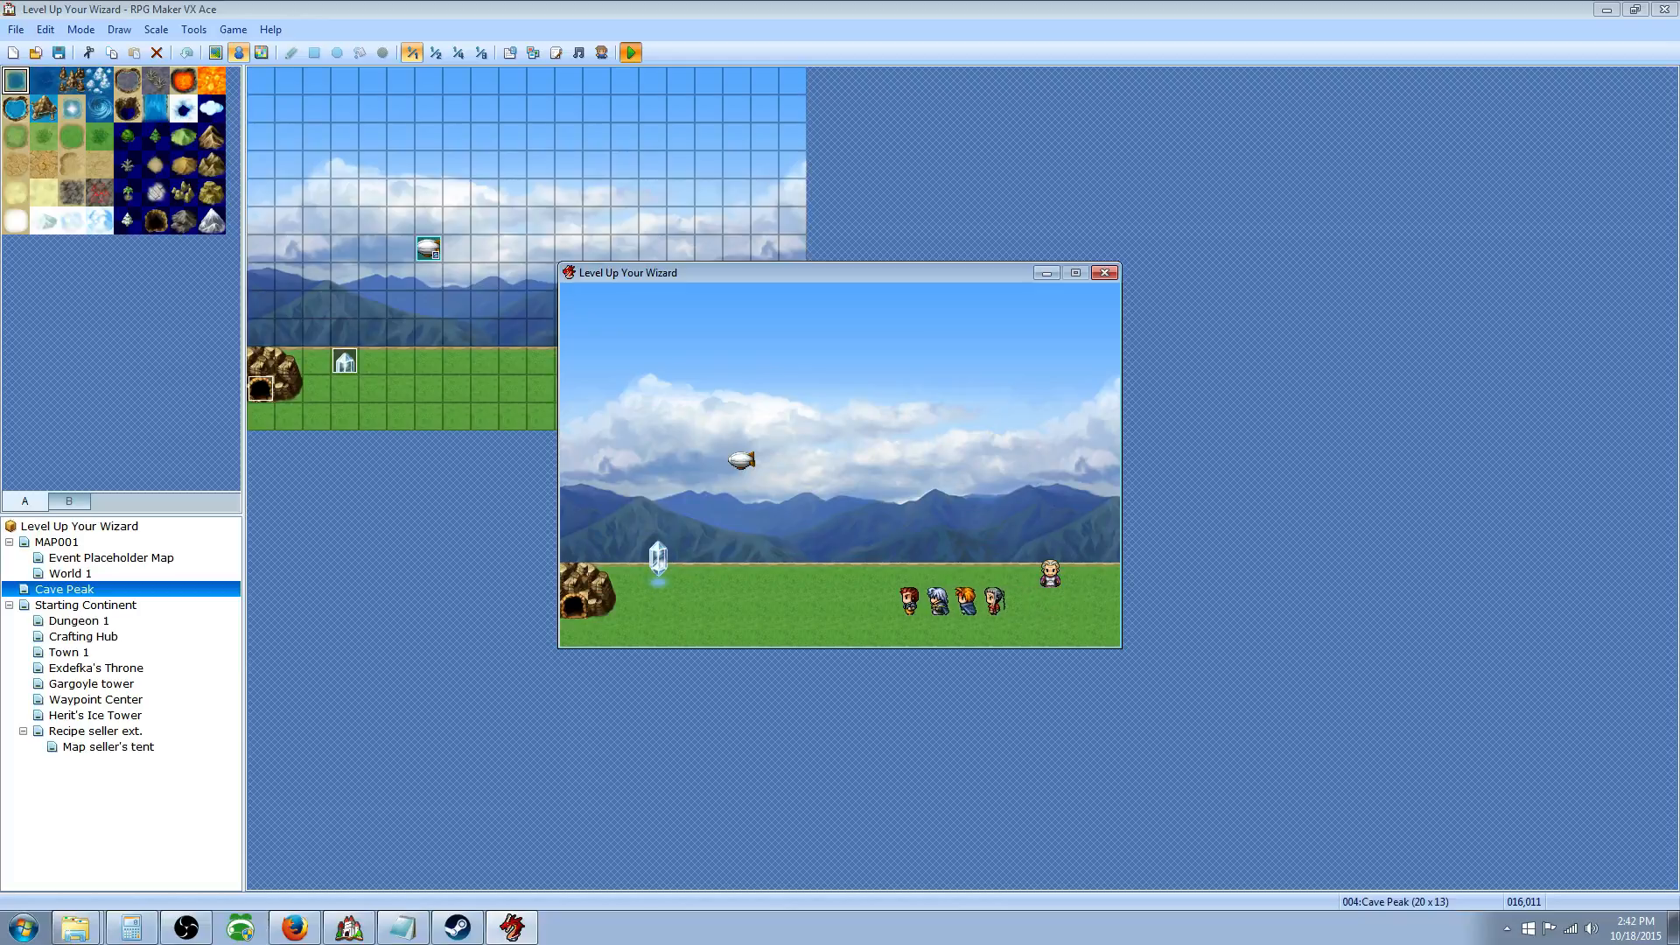
key("Left")
key("Escape")
key("Return")
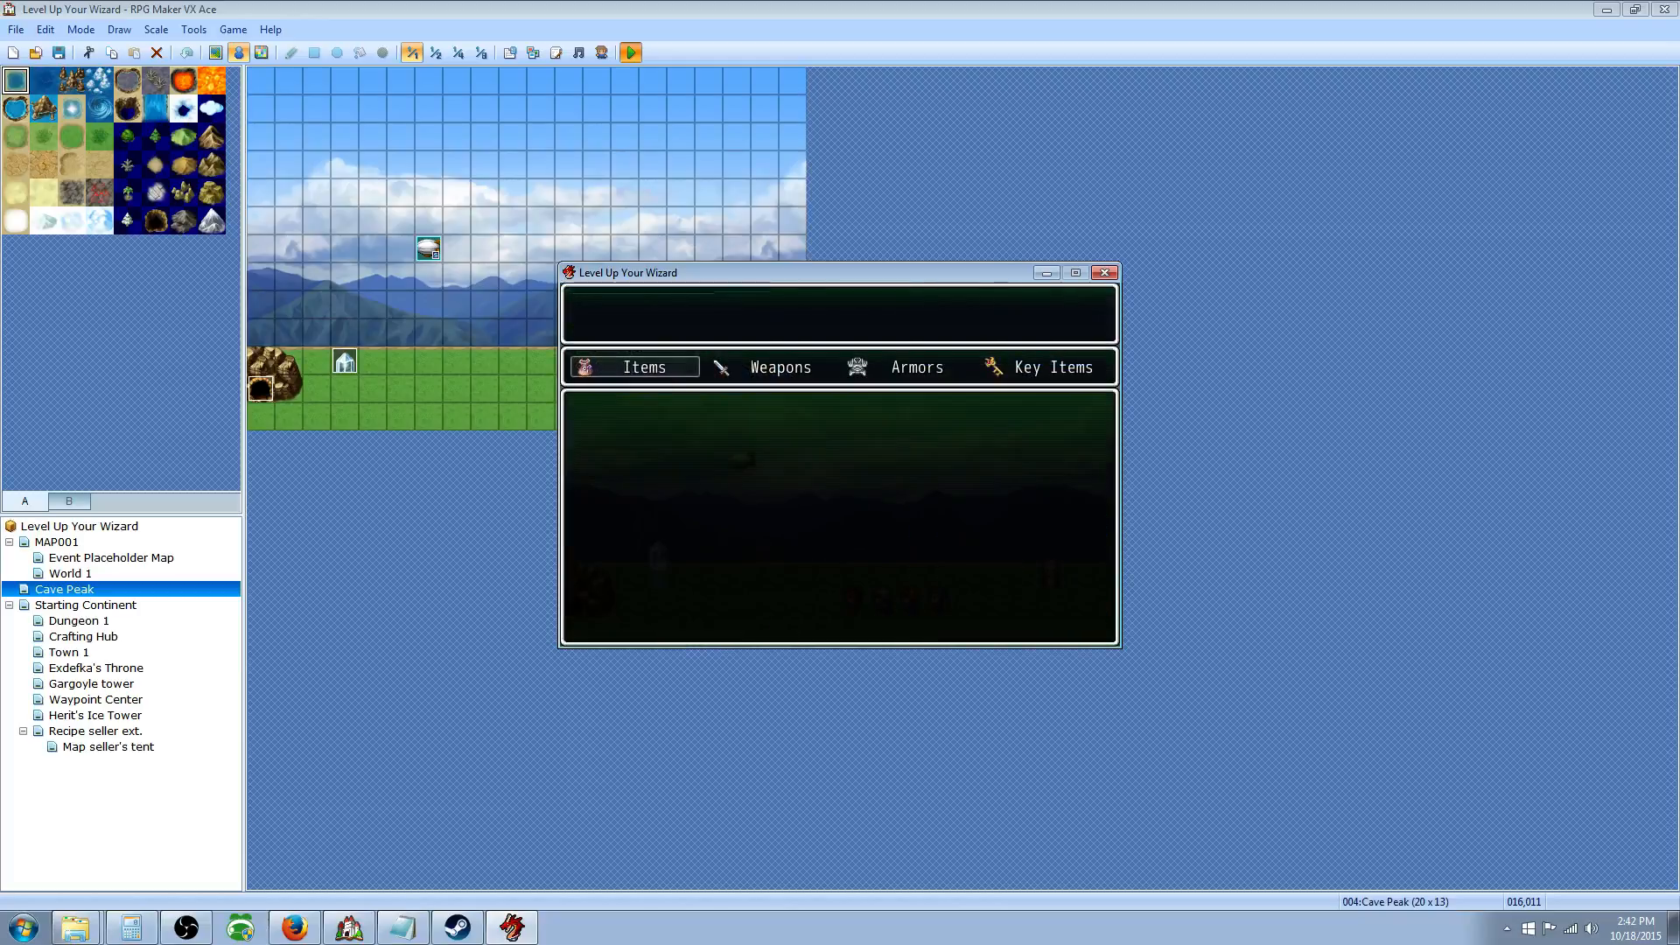
key("Left")
key("Return")
key("Return")
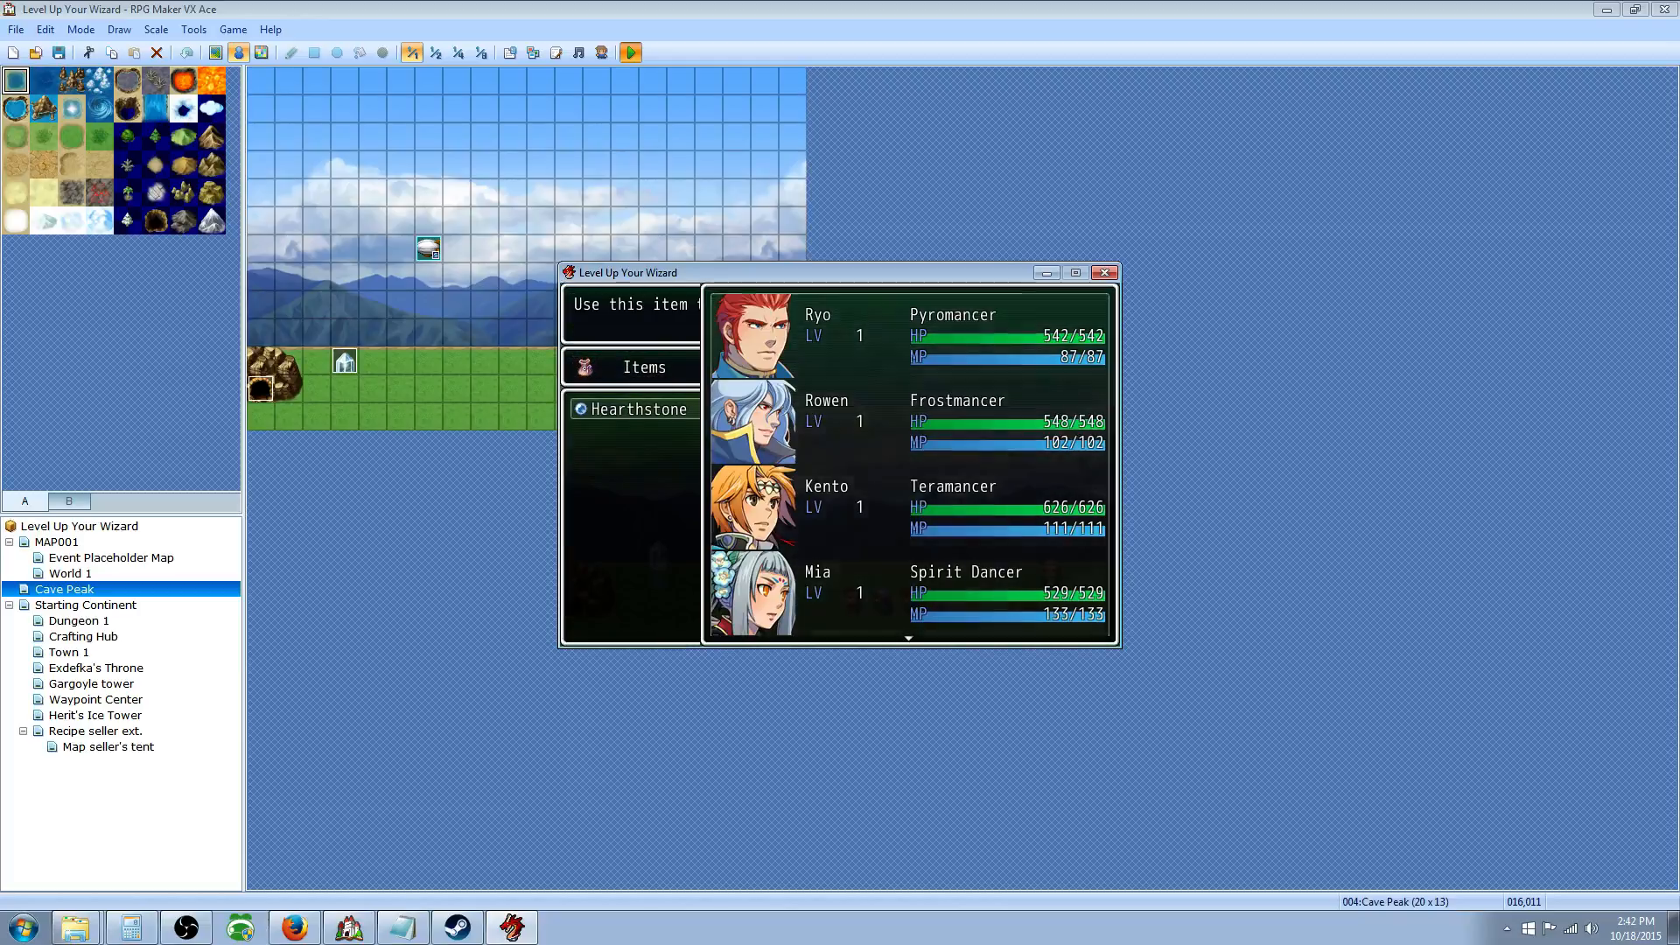
key("Escape")
key("Escape")
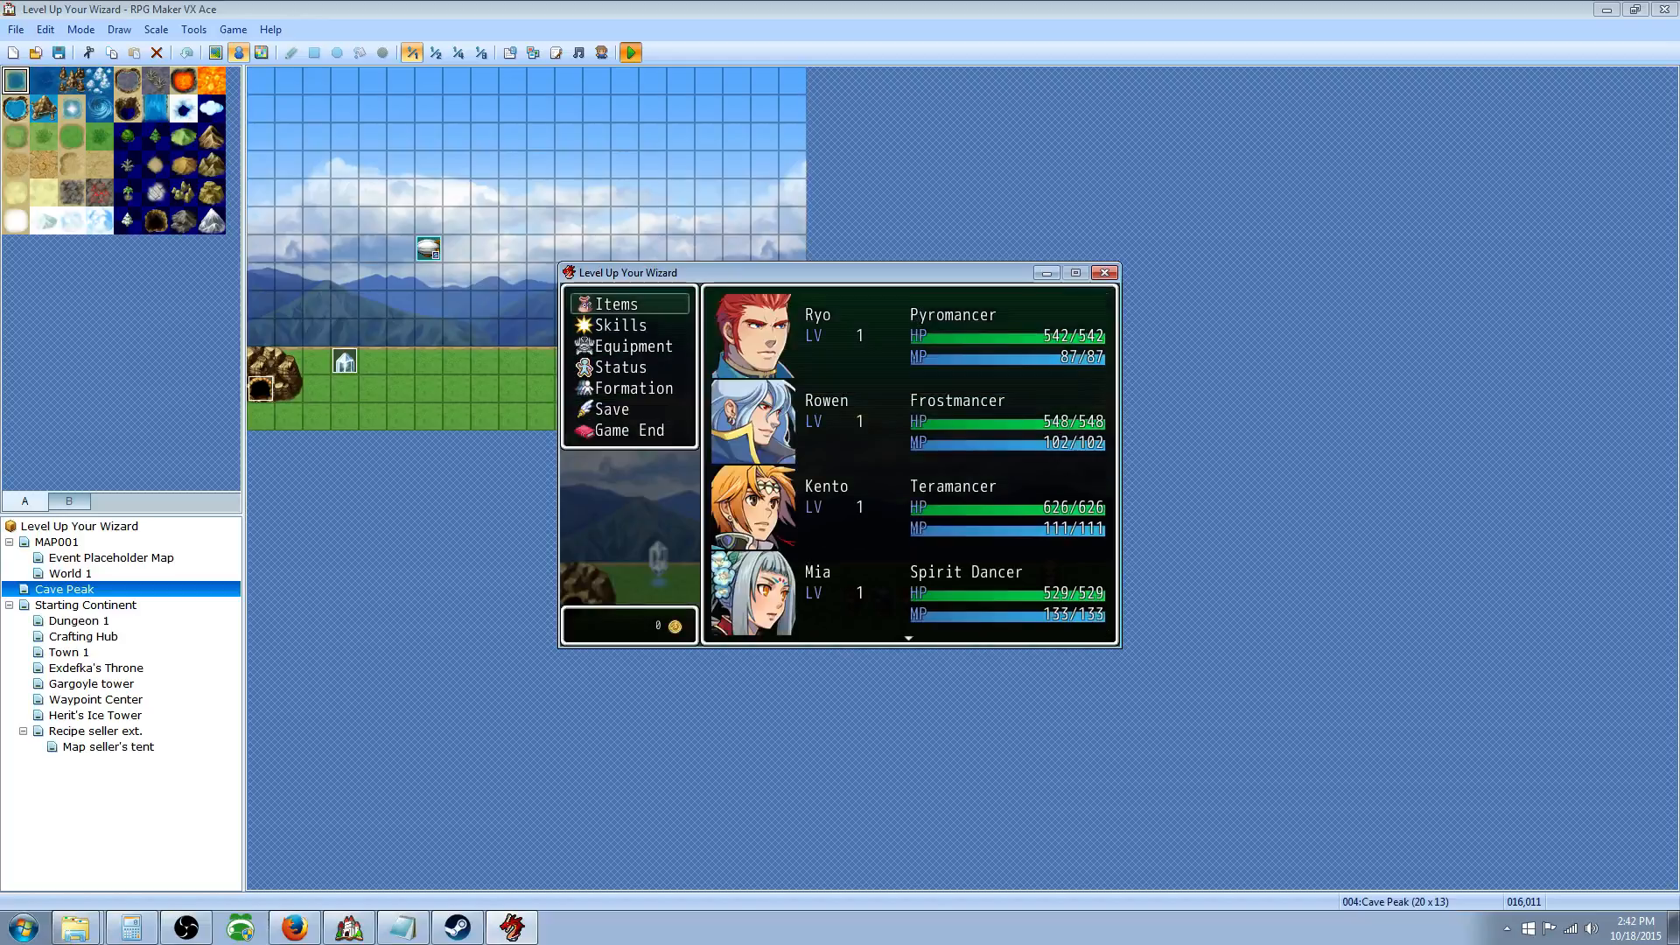
key("Escape")
key("Left")
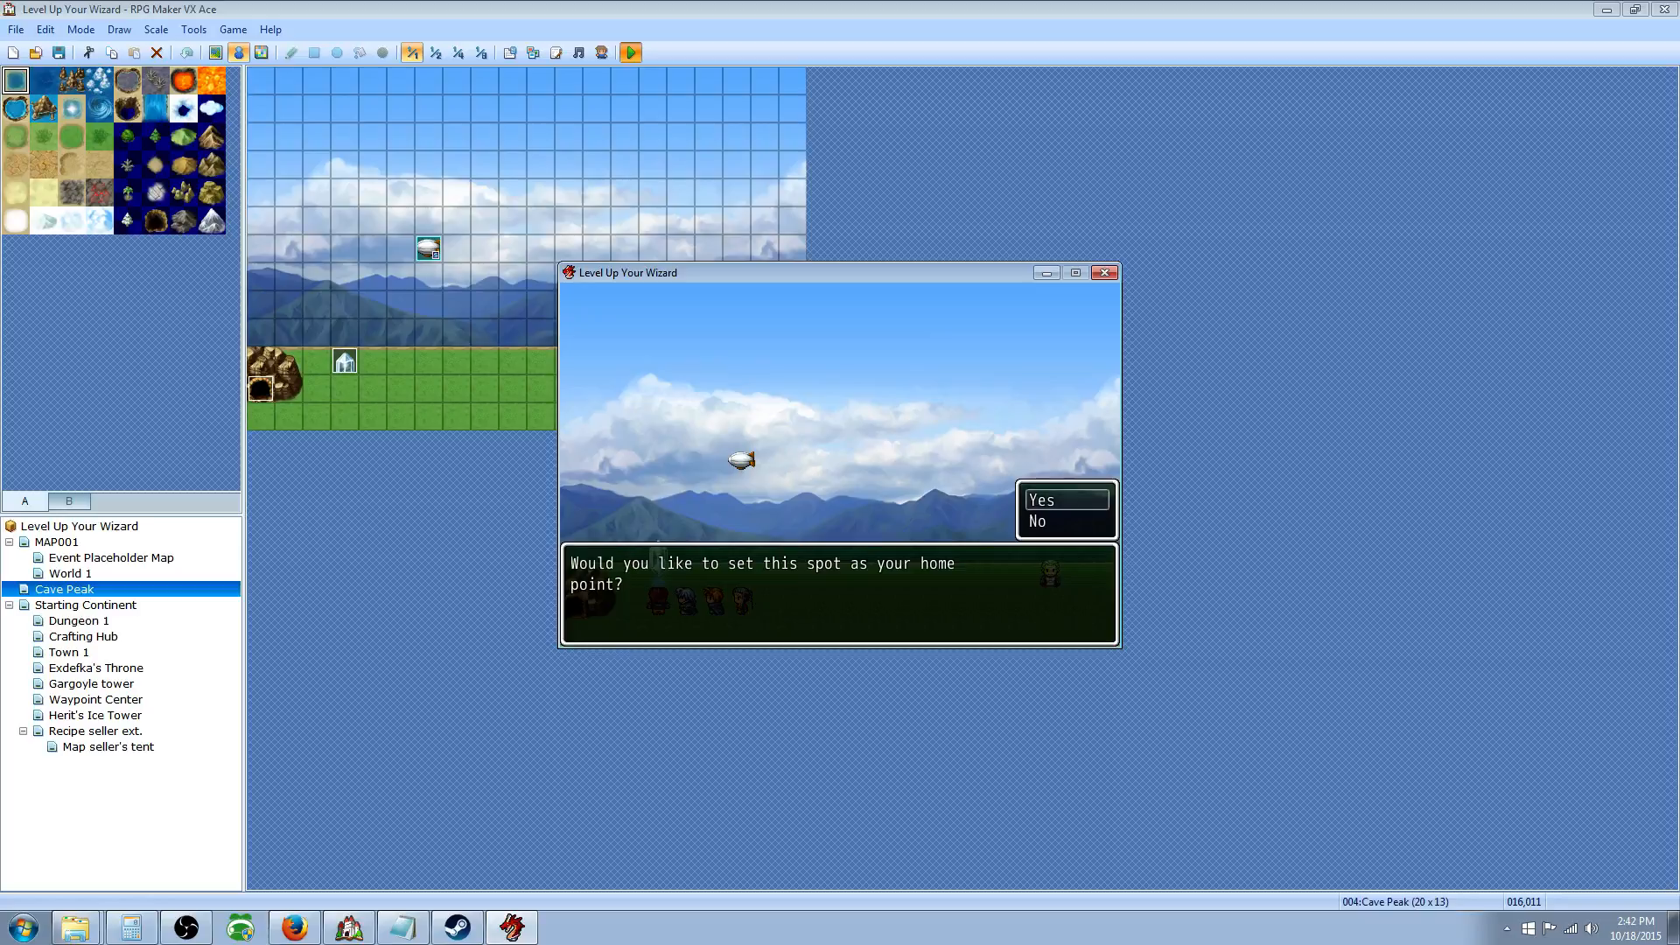
Step: Decline setting the spot as home point with No, then try the Hearthstone again
key("Down")
key("Return")
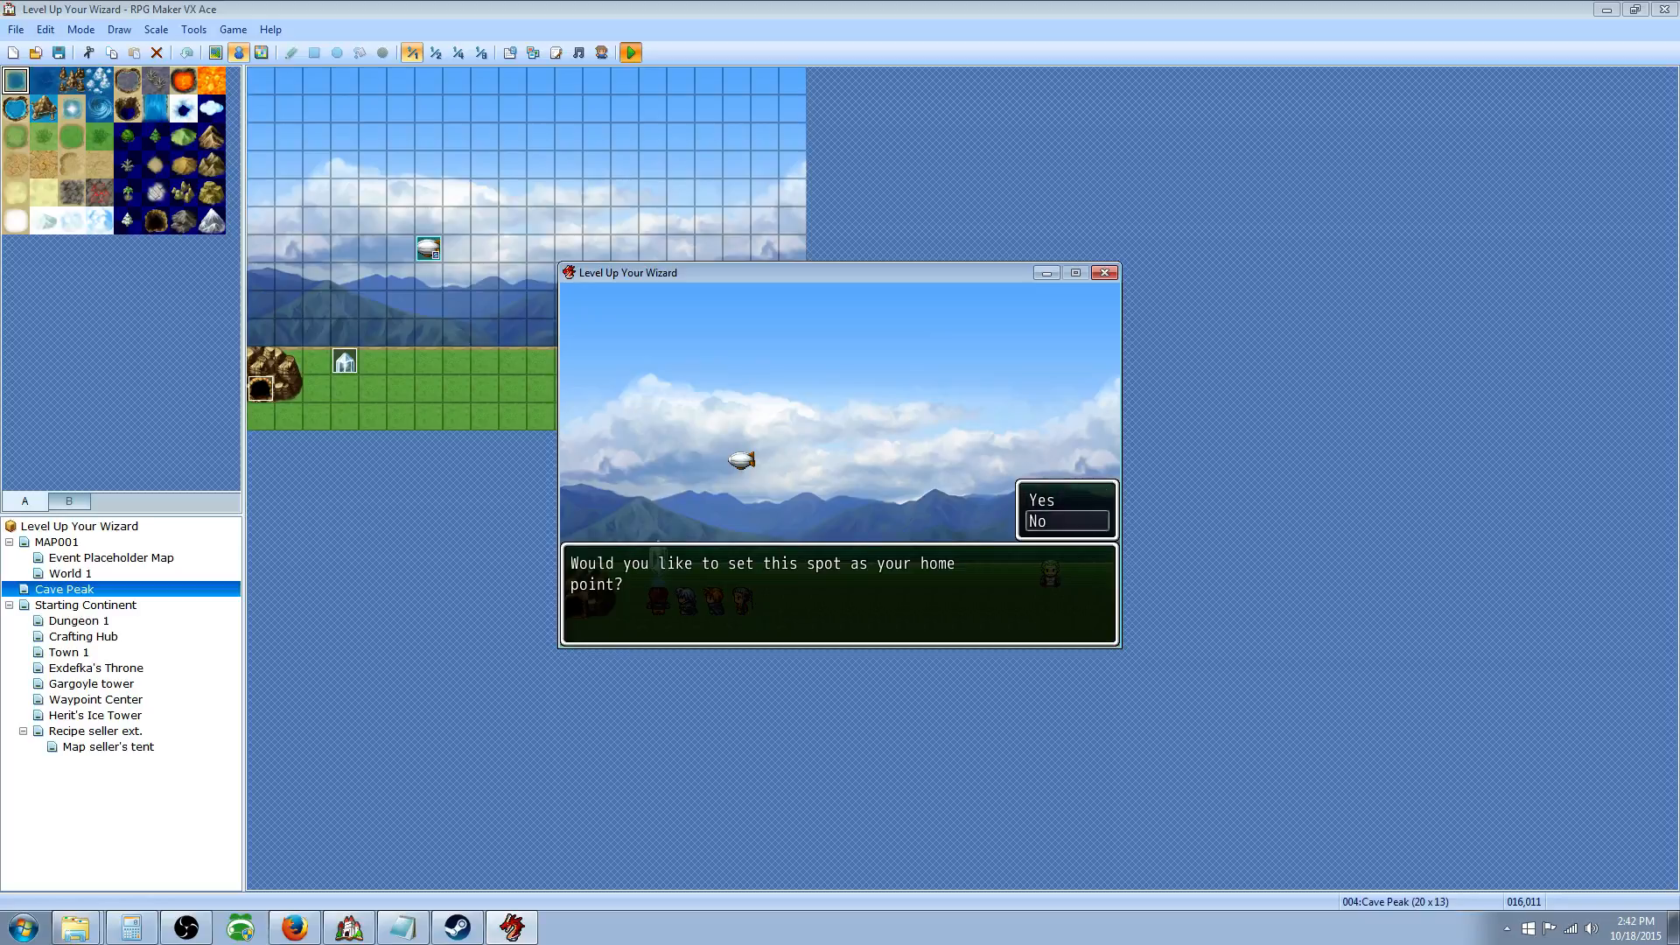
key("Escape")
key("Return")
key("Left")
key("Return")
key("Return")
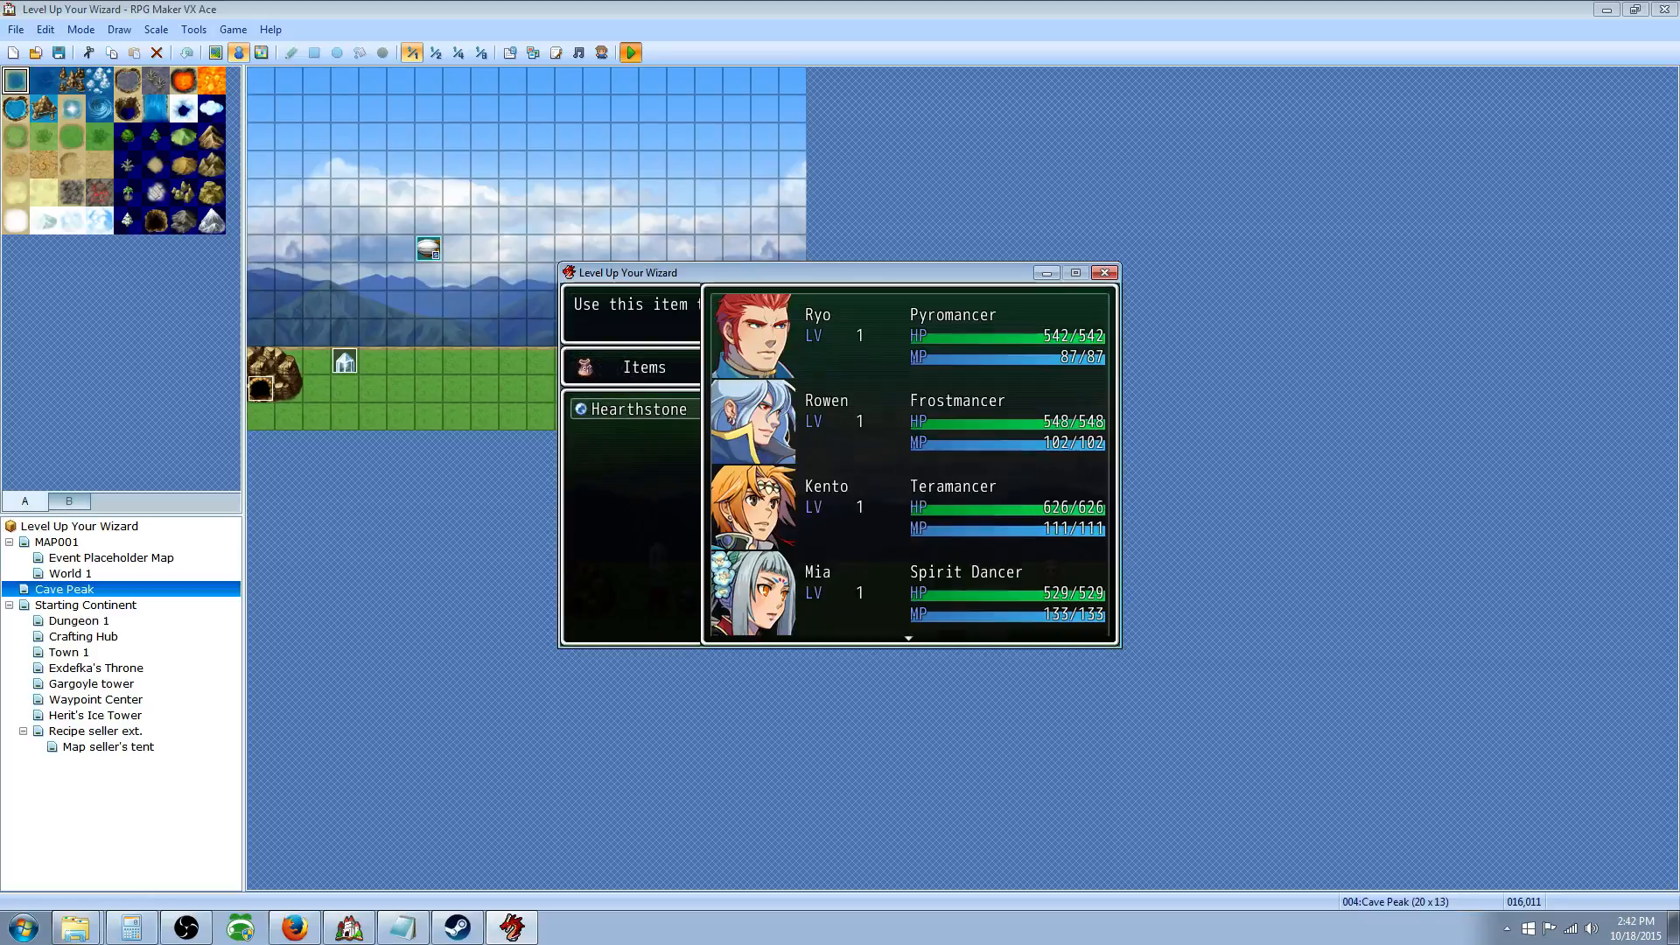
key("Escape")
key("Escape")
key("Escape")
key("Escape")
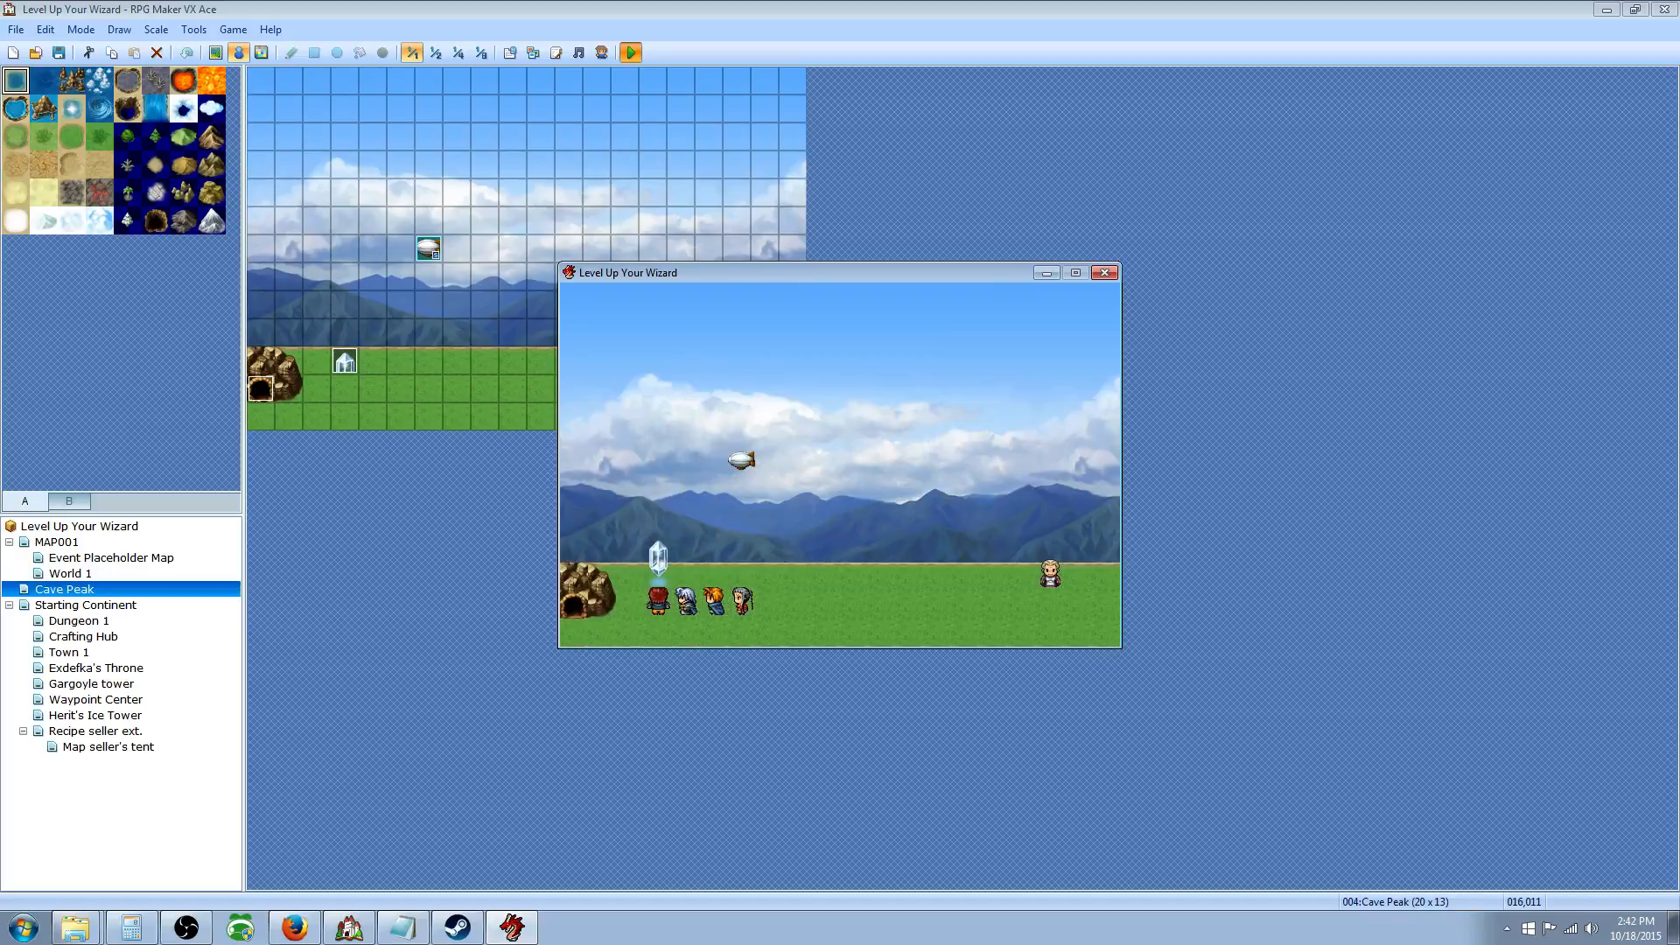
Step: Set the crystal spot as home point with Yes and walk right to the NPC
key("Return")
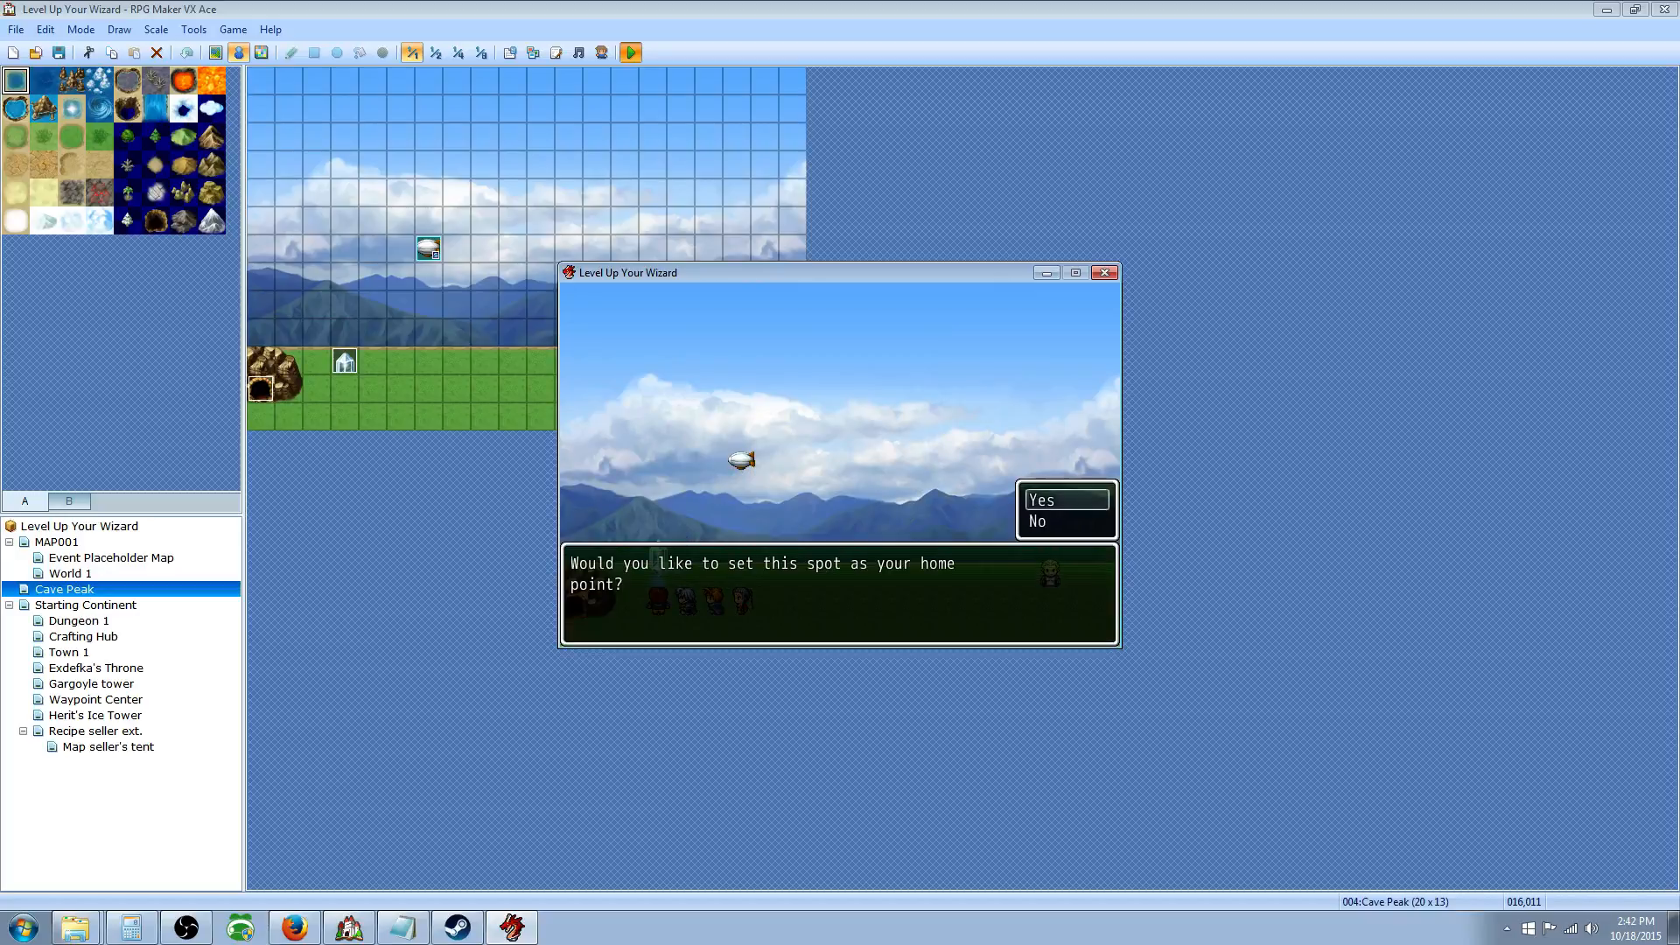
key("Return")
key("Right")
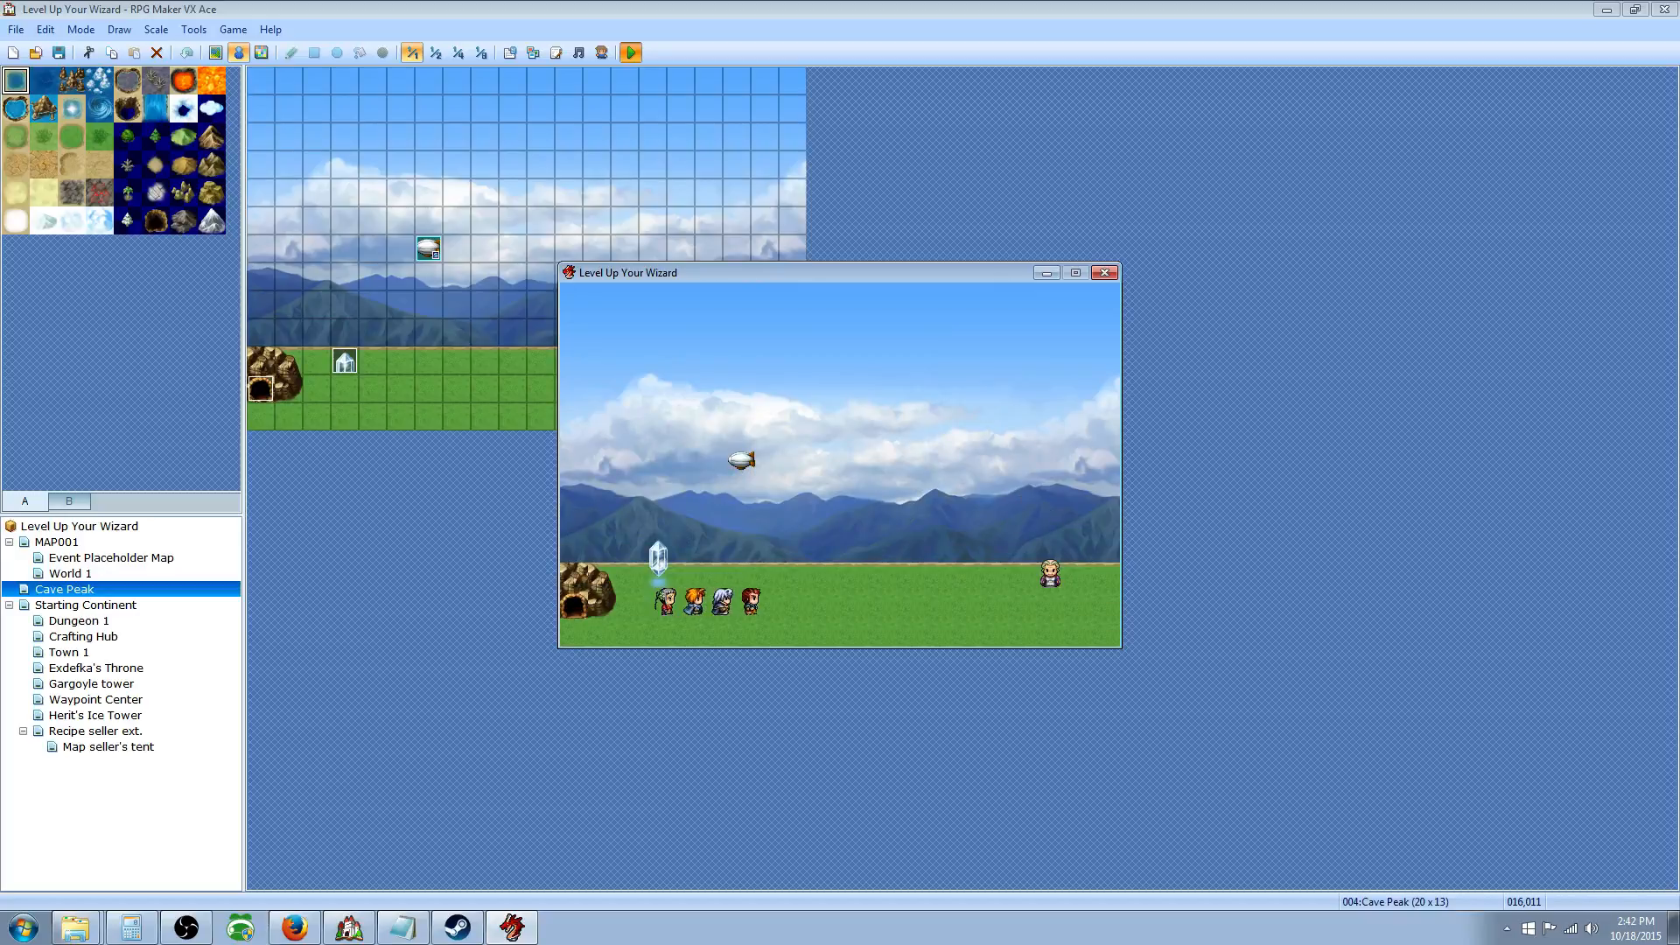
key("Right")
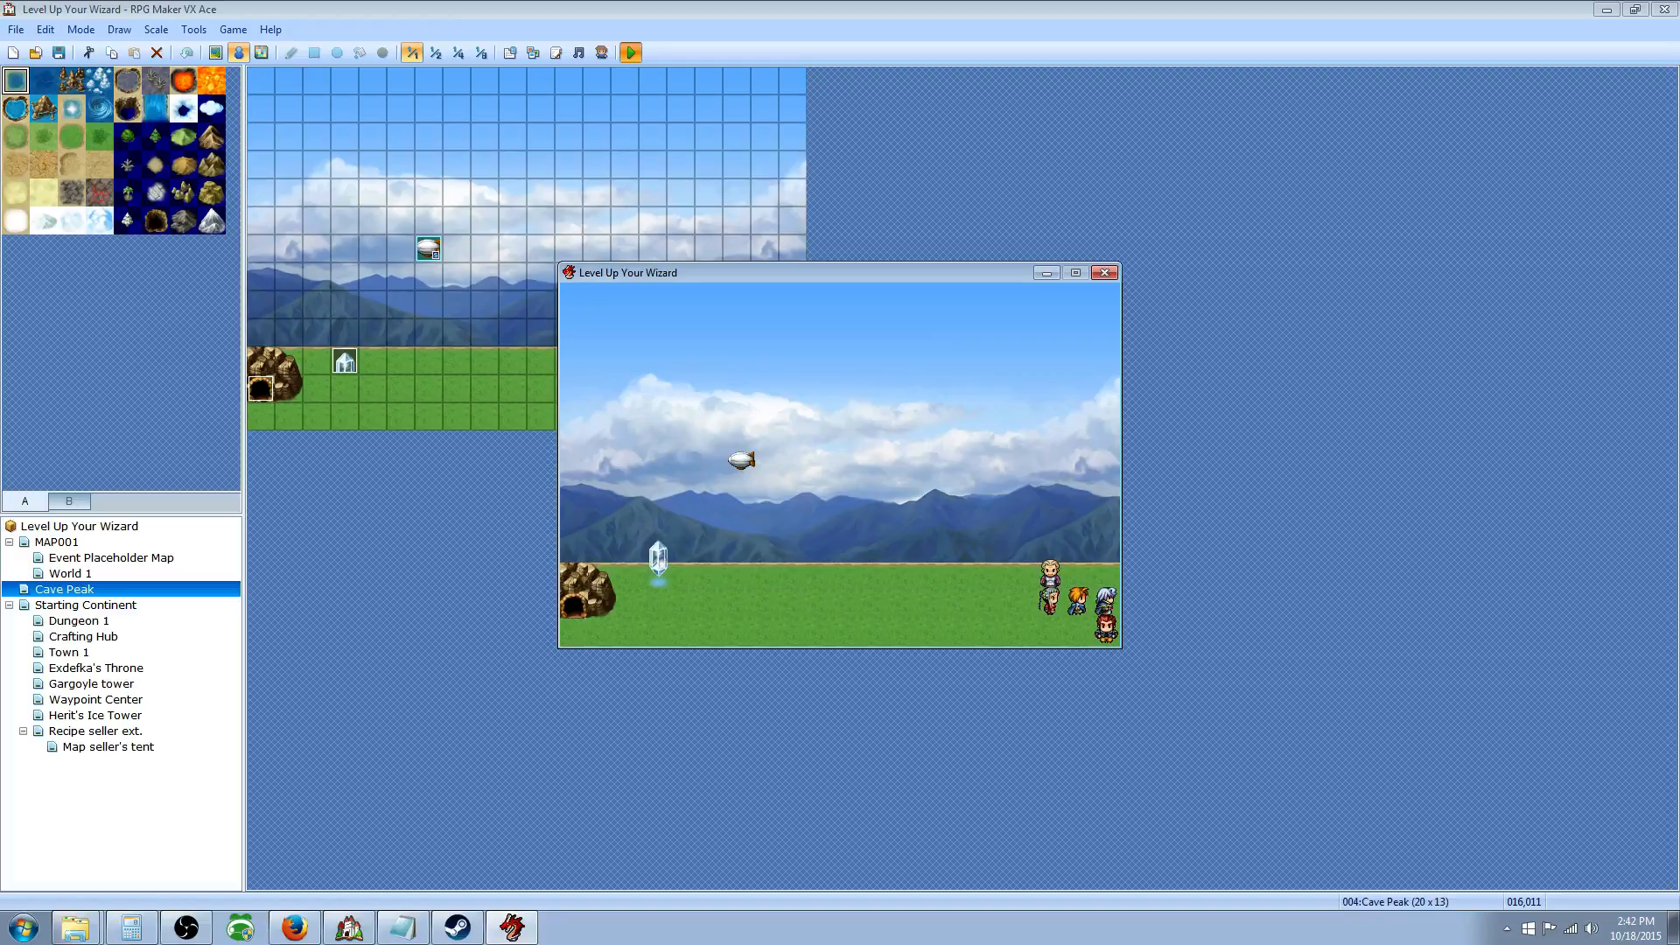
Step: Use the Hearthstone from Key Items on the party, then close the playtest window
key("Escape")
key("Return")
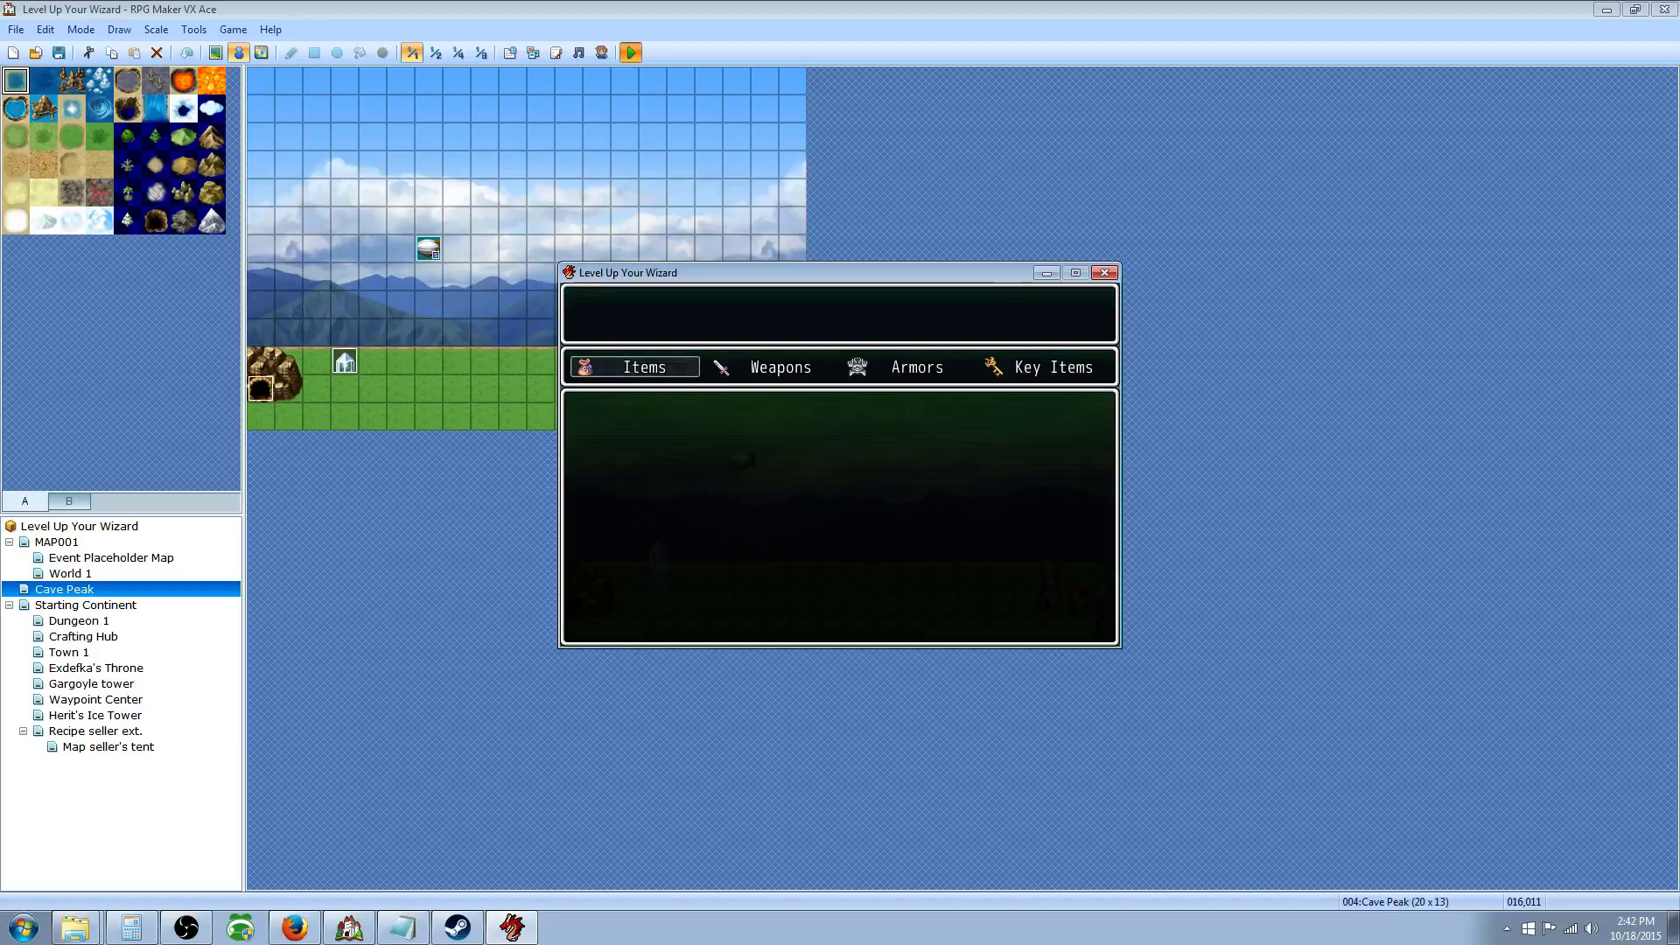
key("Left")
key("Return")
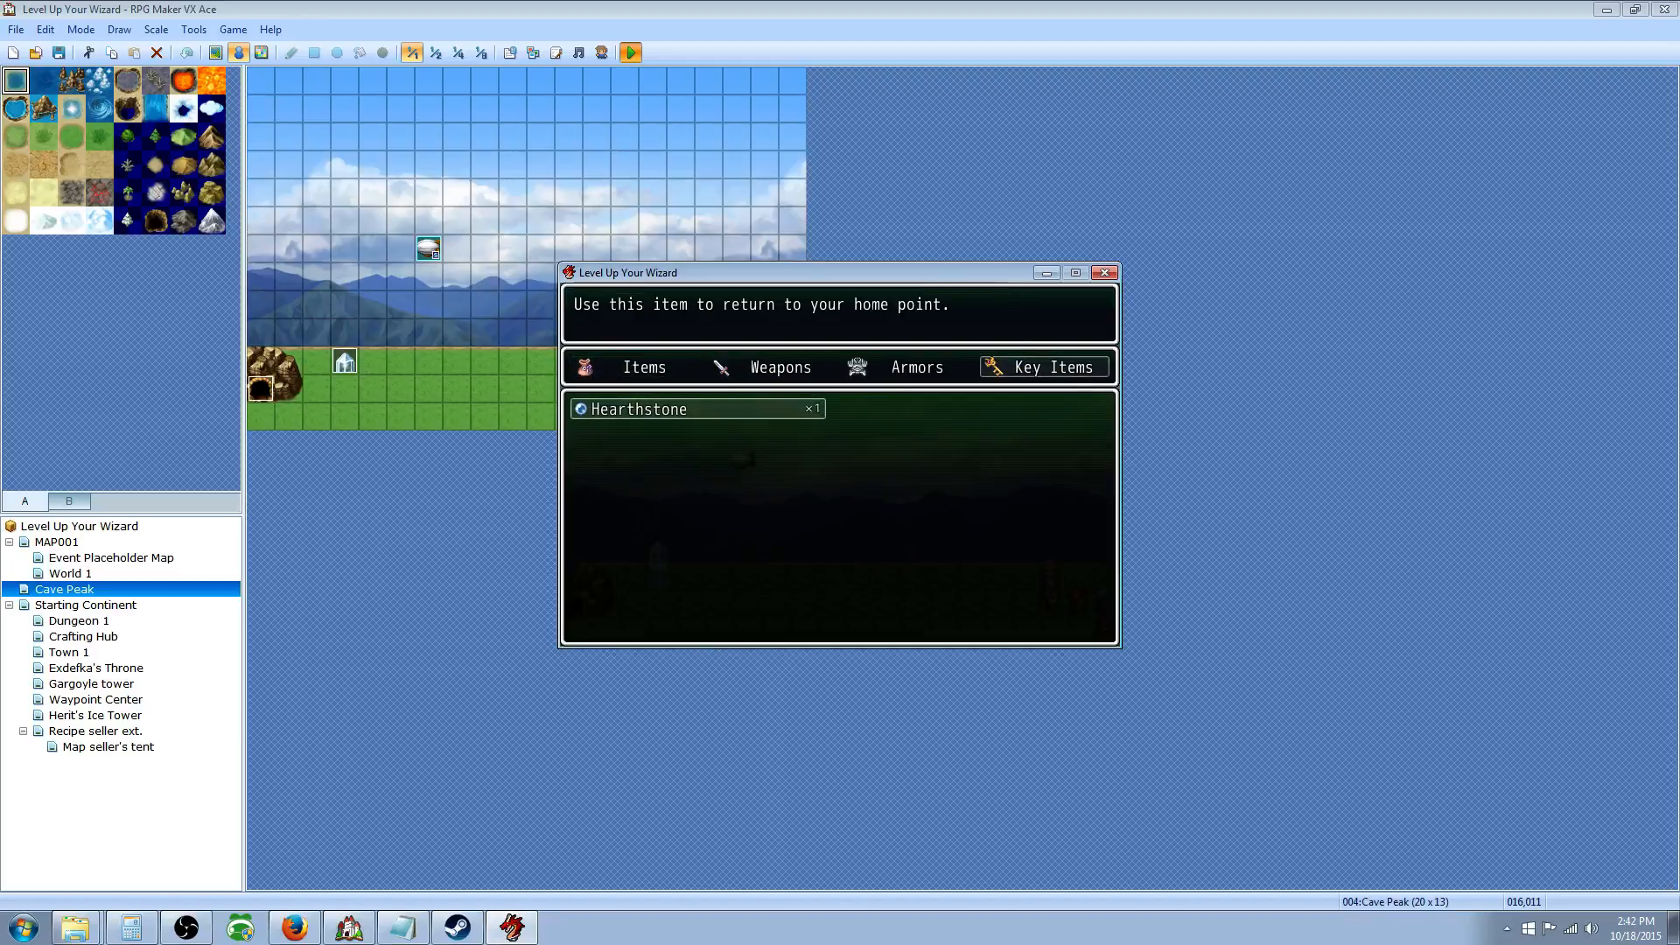
key("Return")
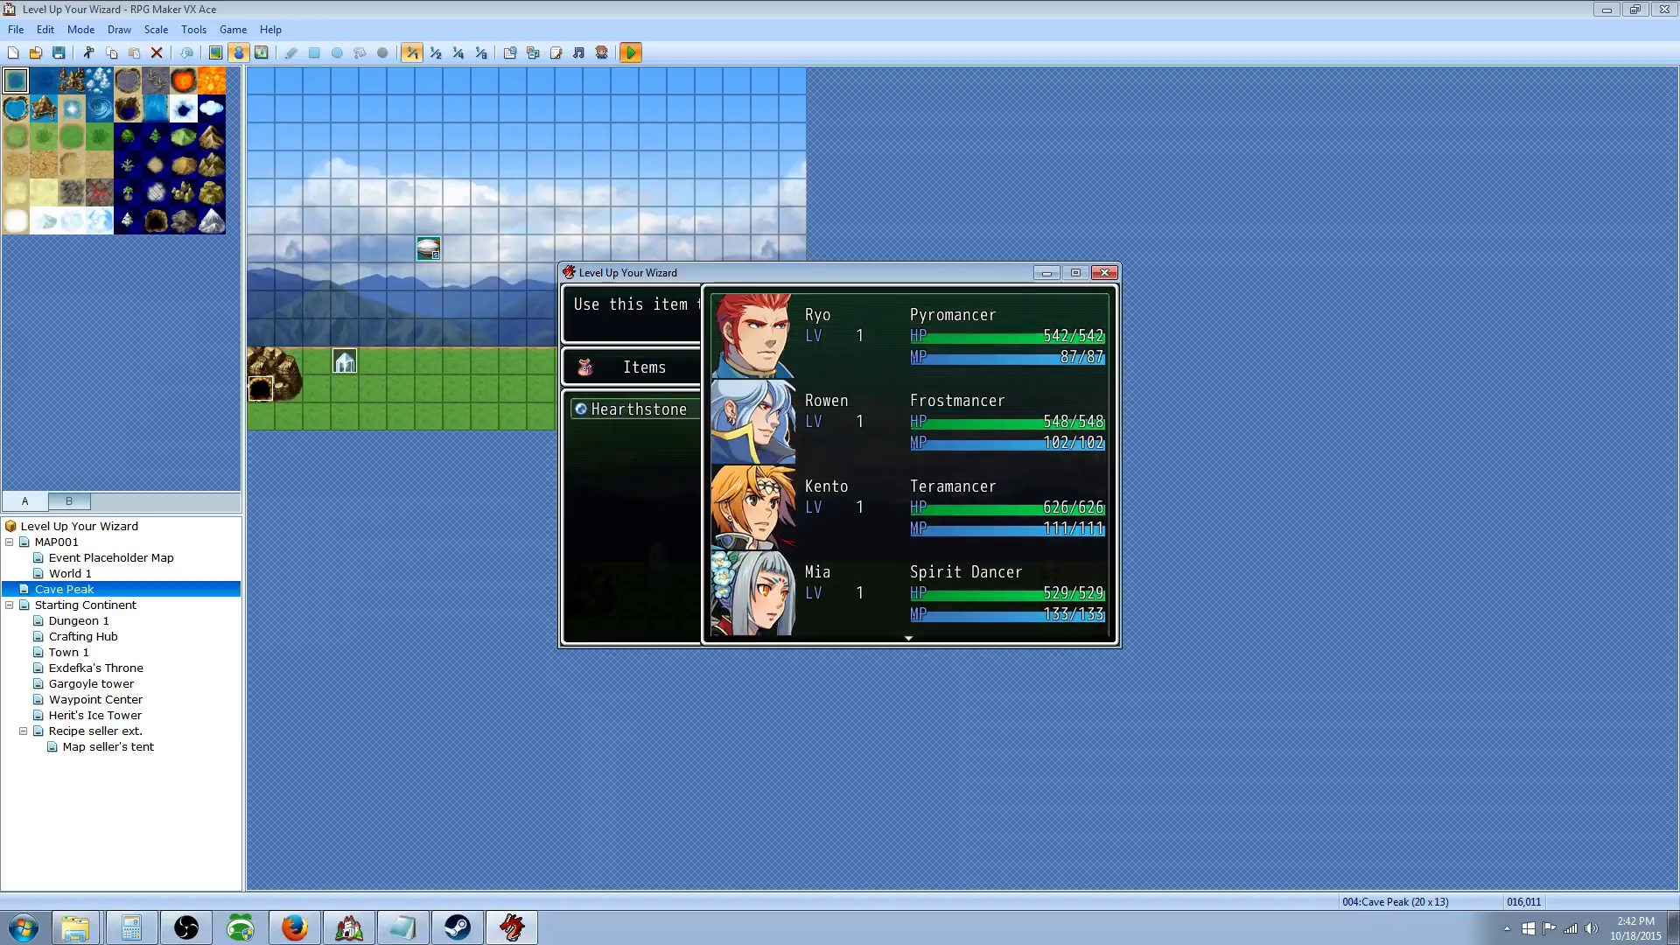
key("Escape")
key("Escape")
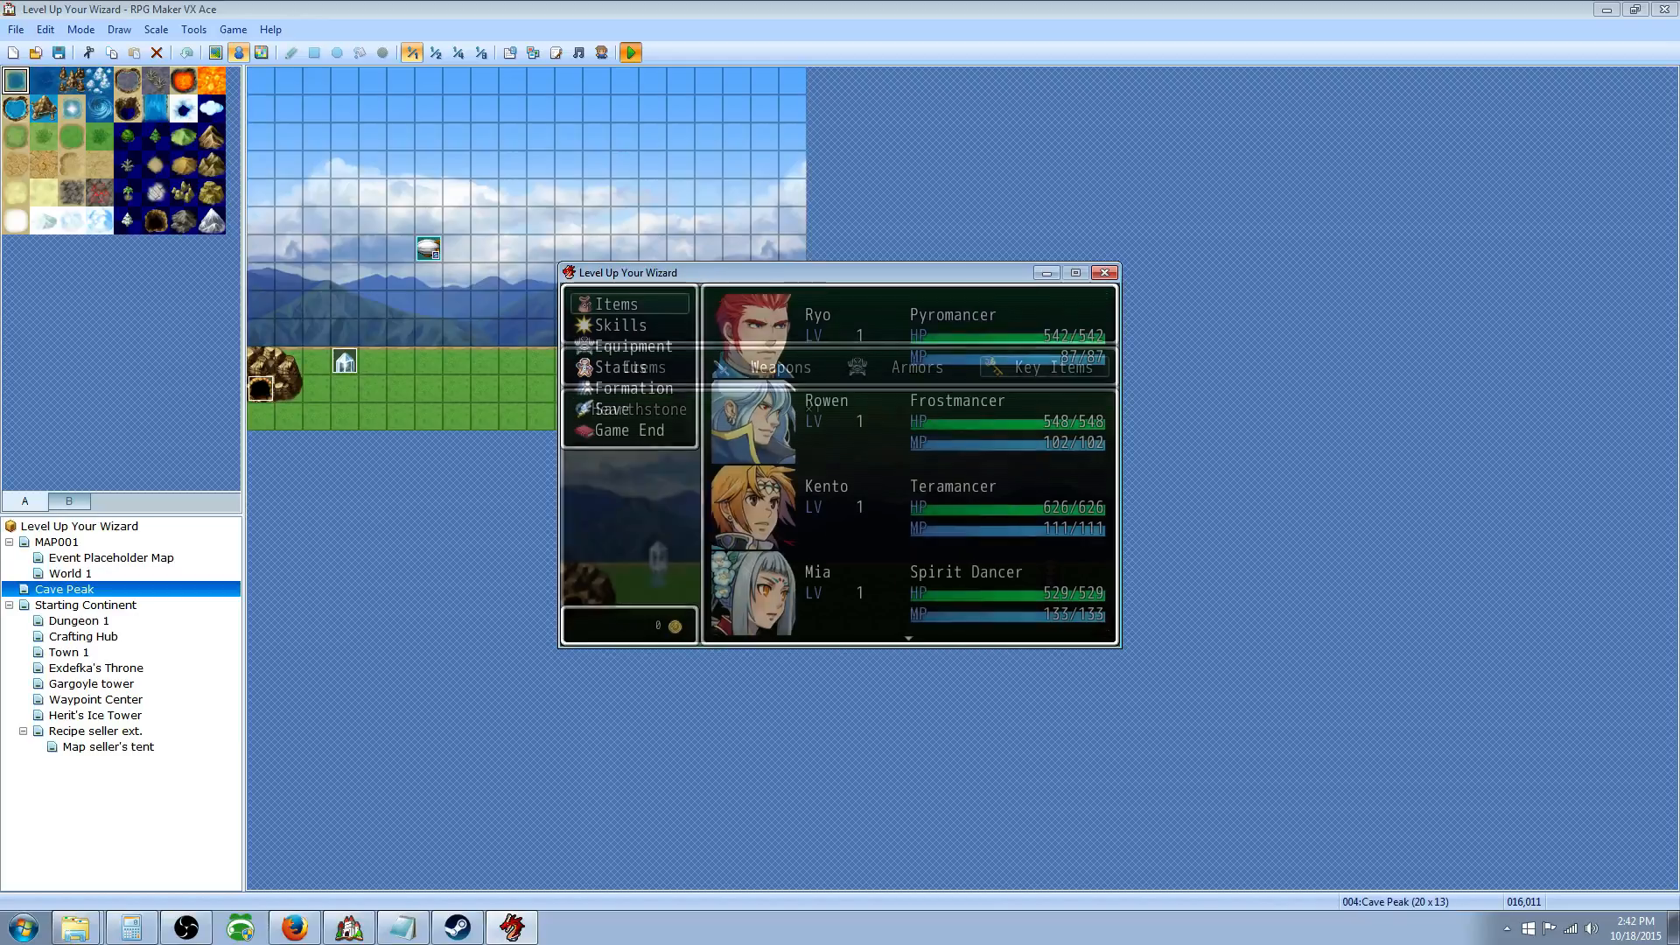
key("Escape")
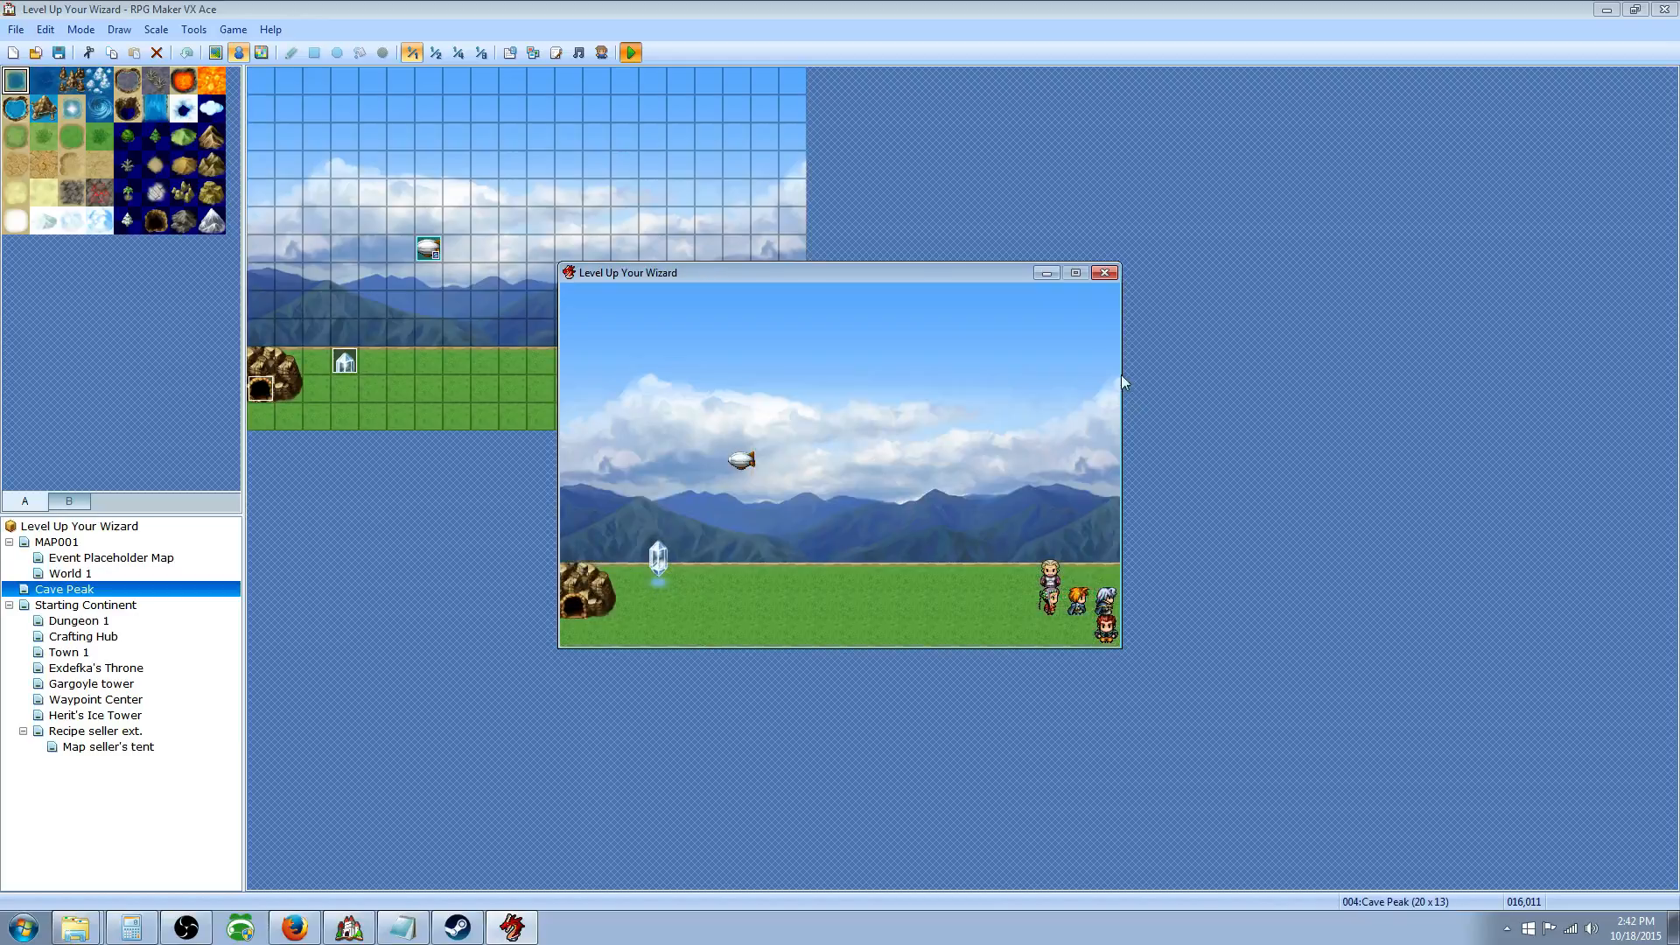
left_click(1104, 272)
Step: Add an Other > Common Event: Hearthstone effect to the Hearthstone item and close the Database
left_click(509, 52)
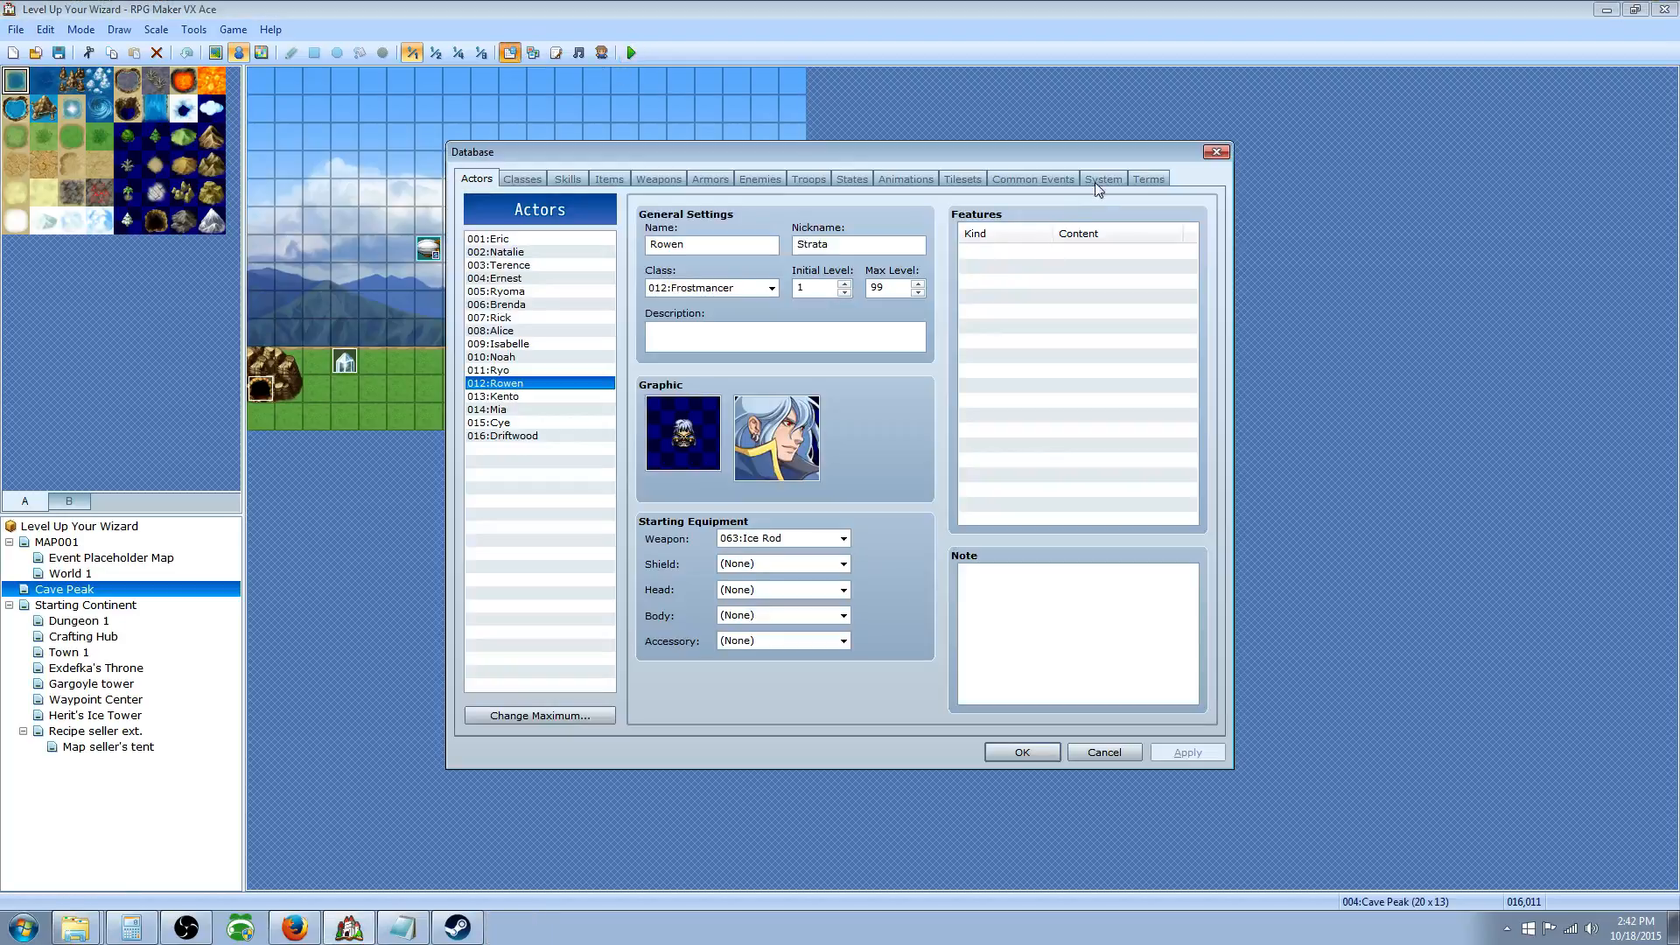
left_click(609, 178)
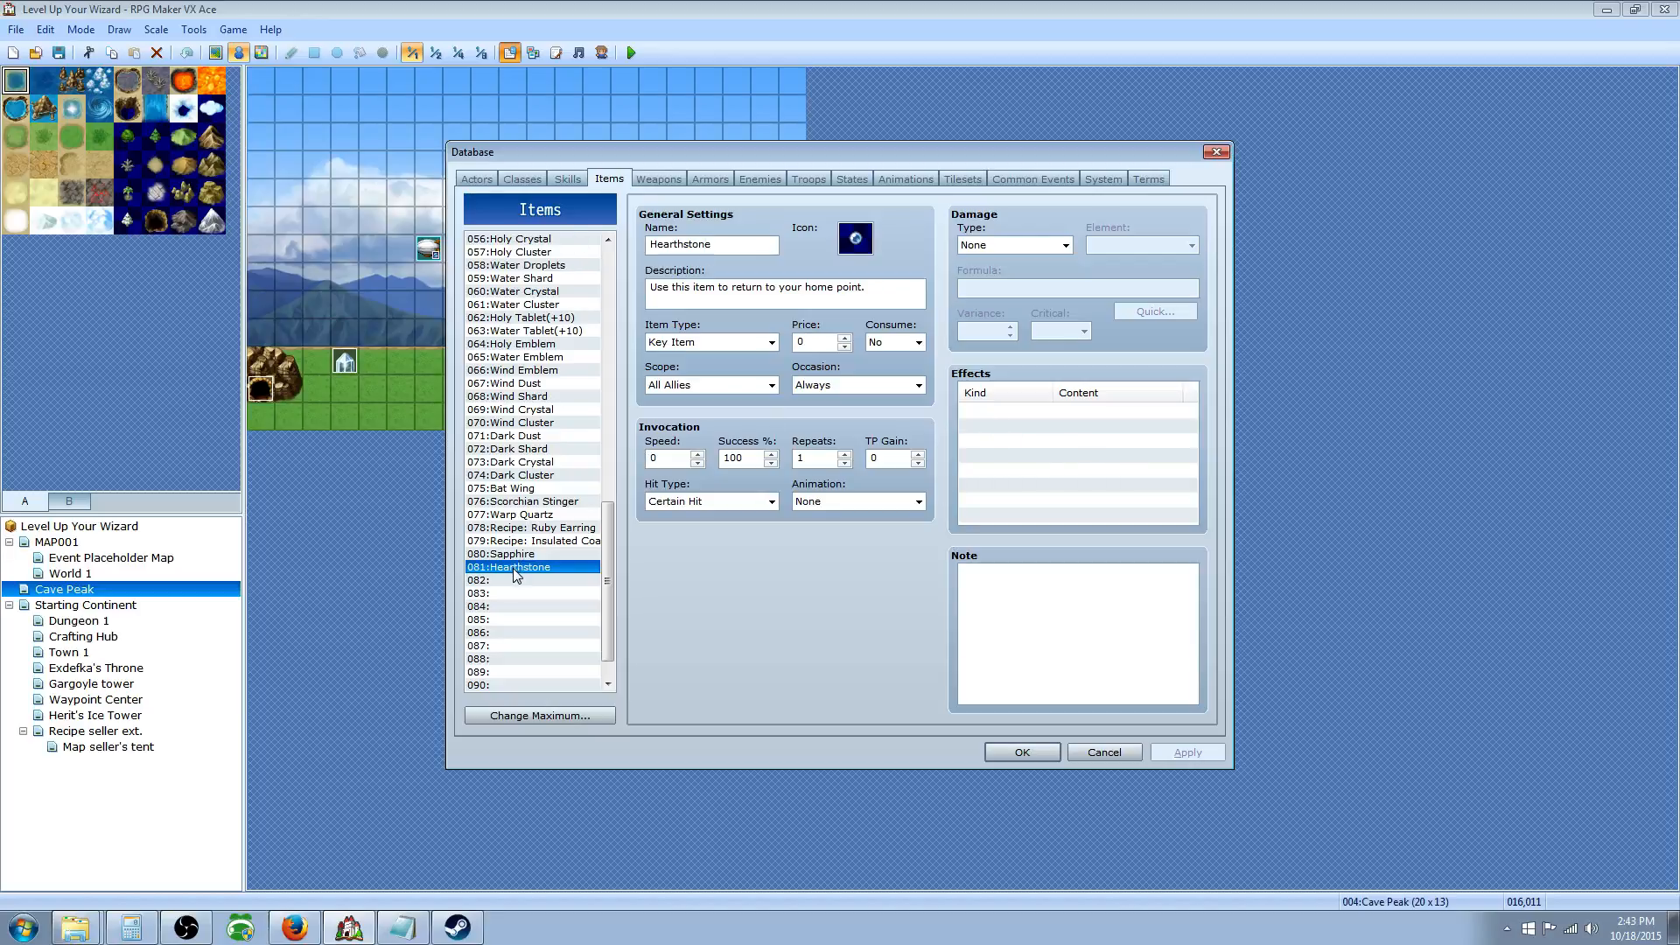
right_click(993, 417)
left_click(1034, 423)
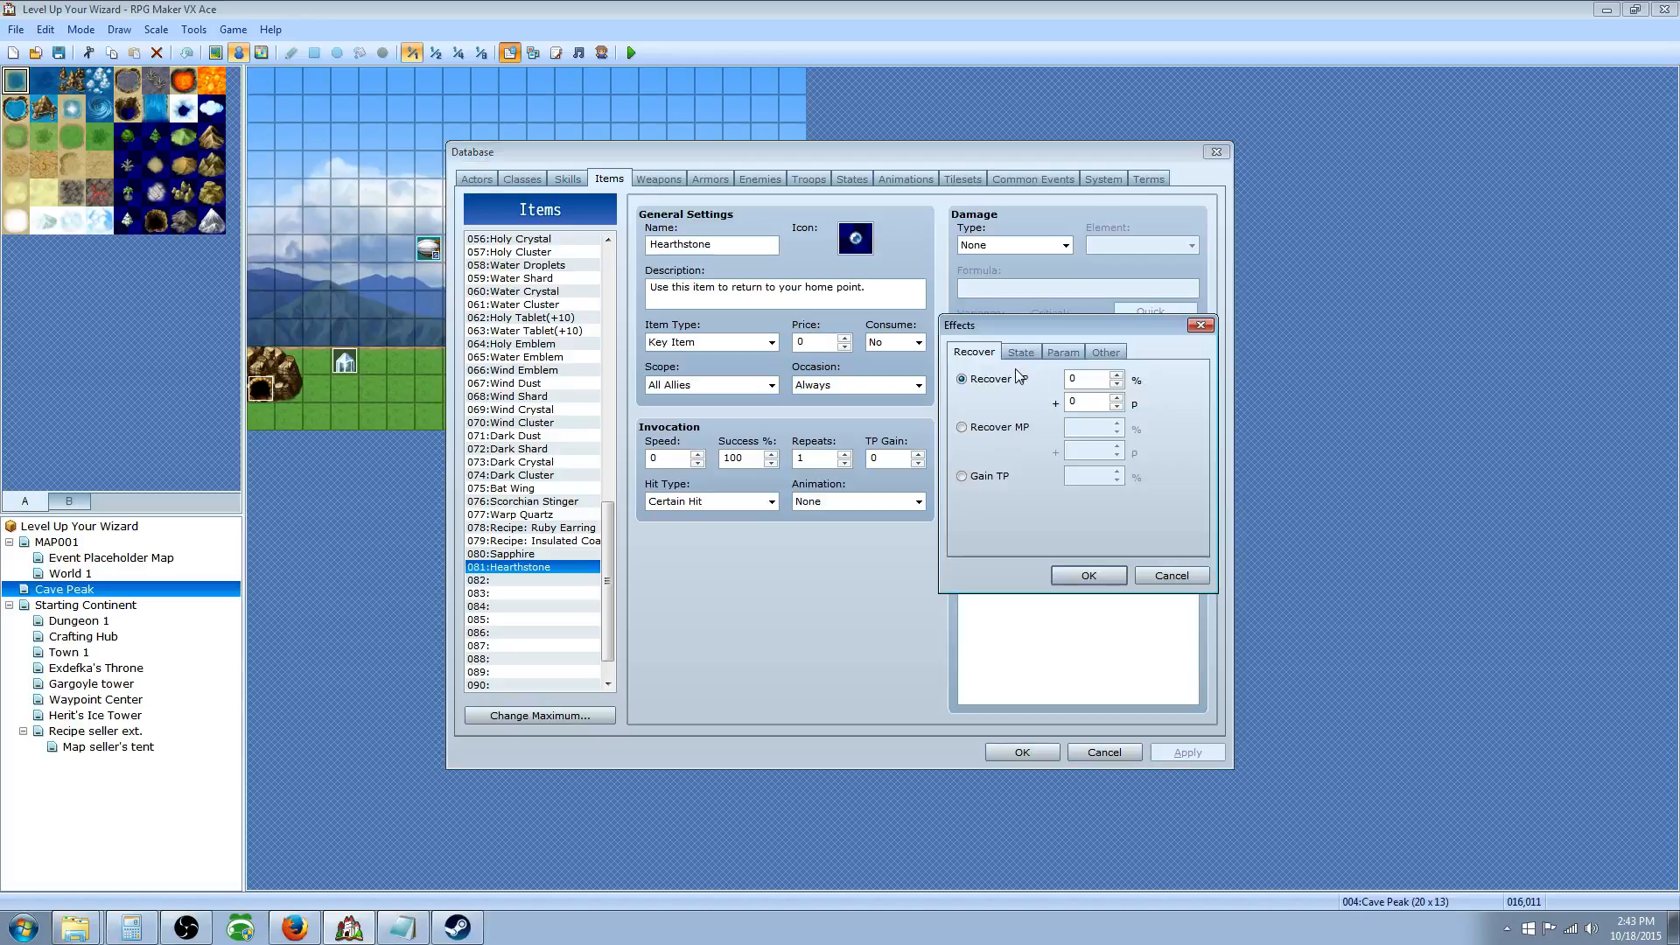
left_click(1106, 354)
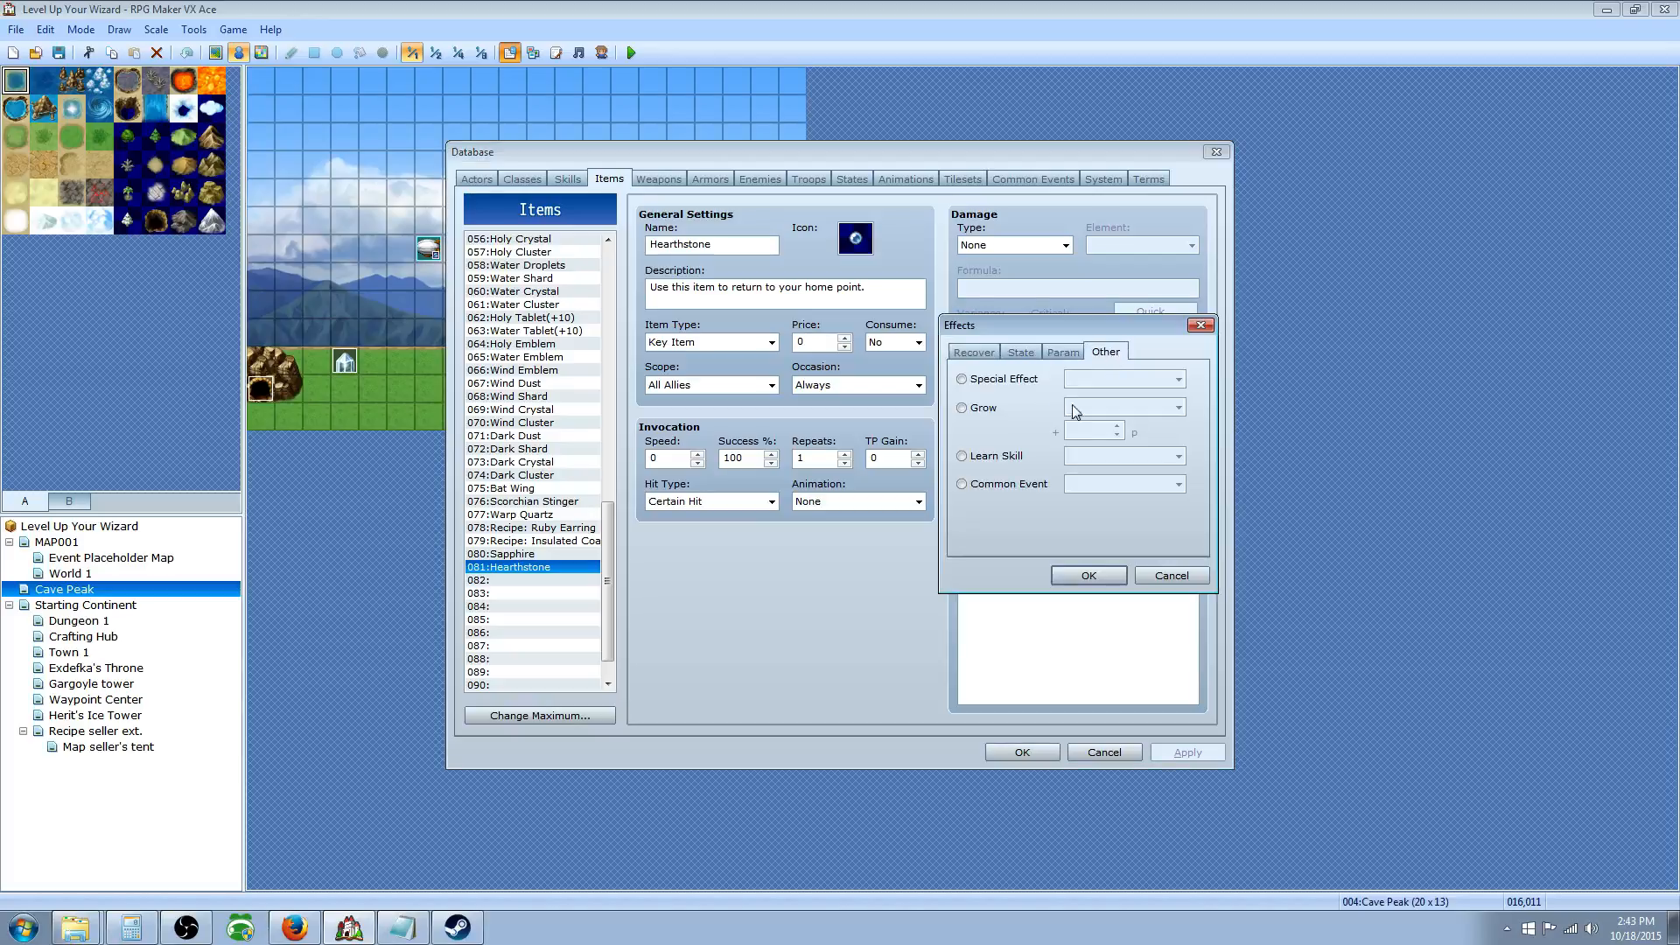
left_click(997, 485)
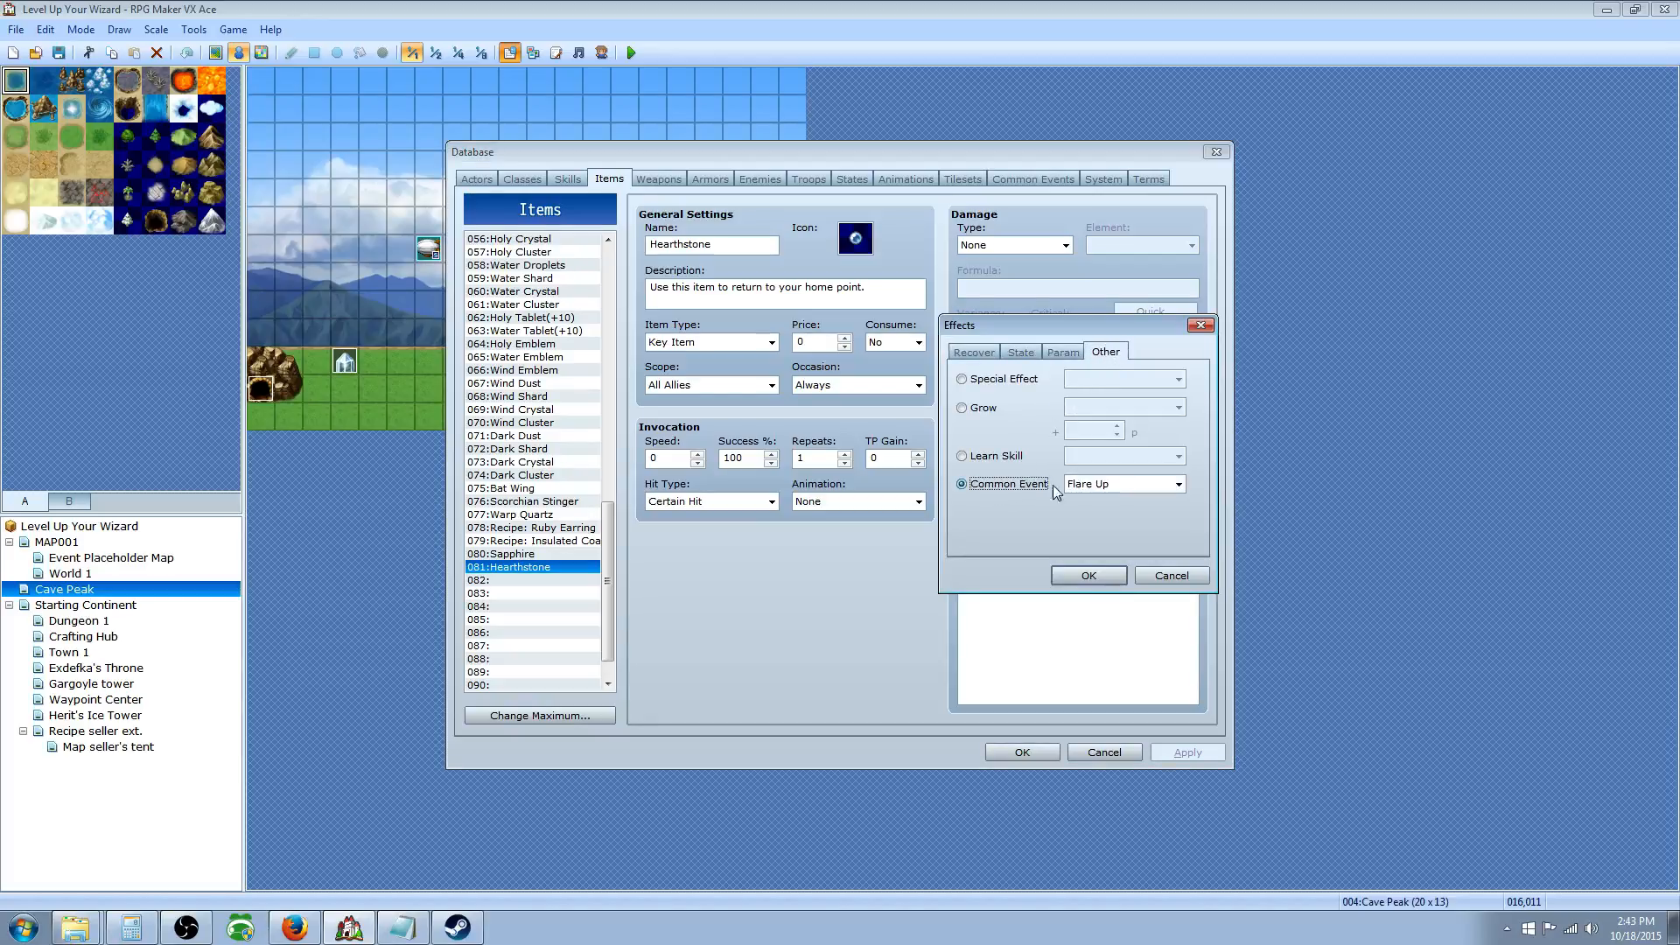
left_click(1180, 485)
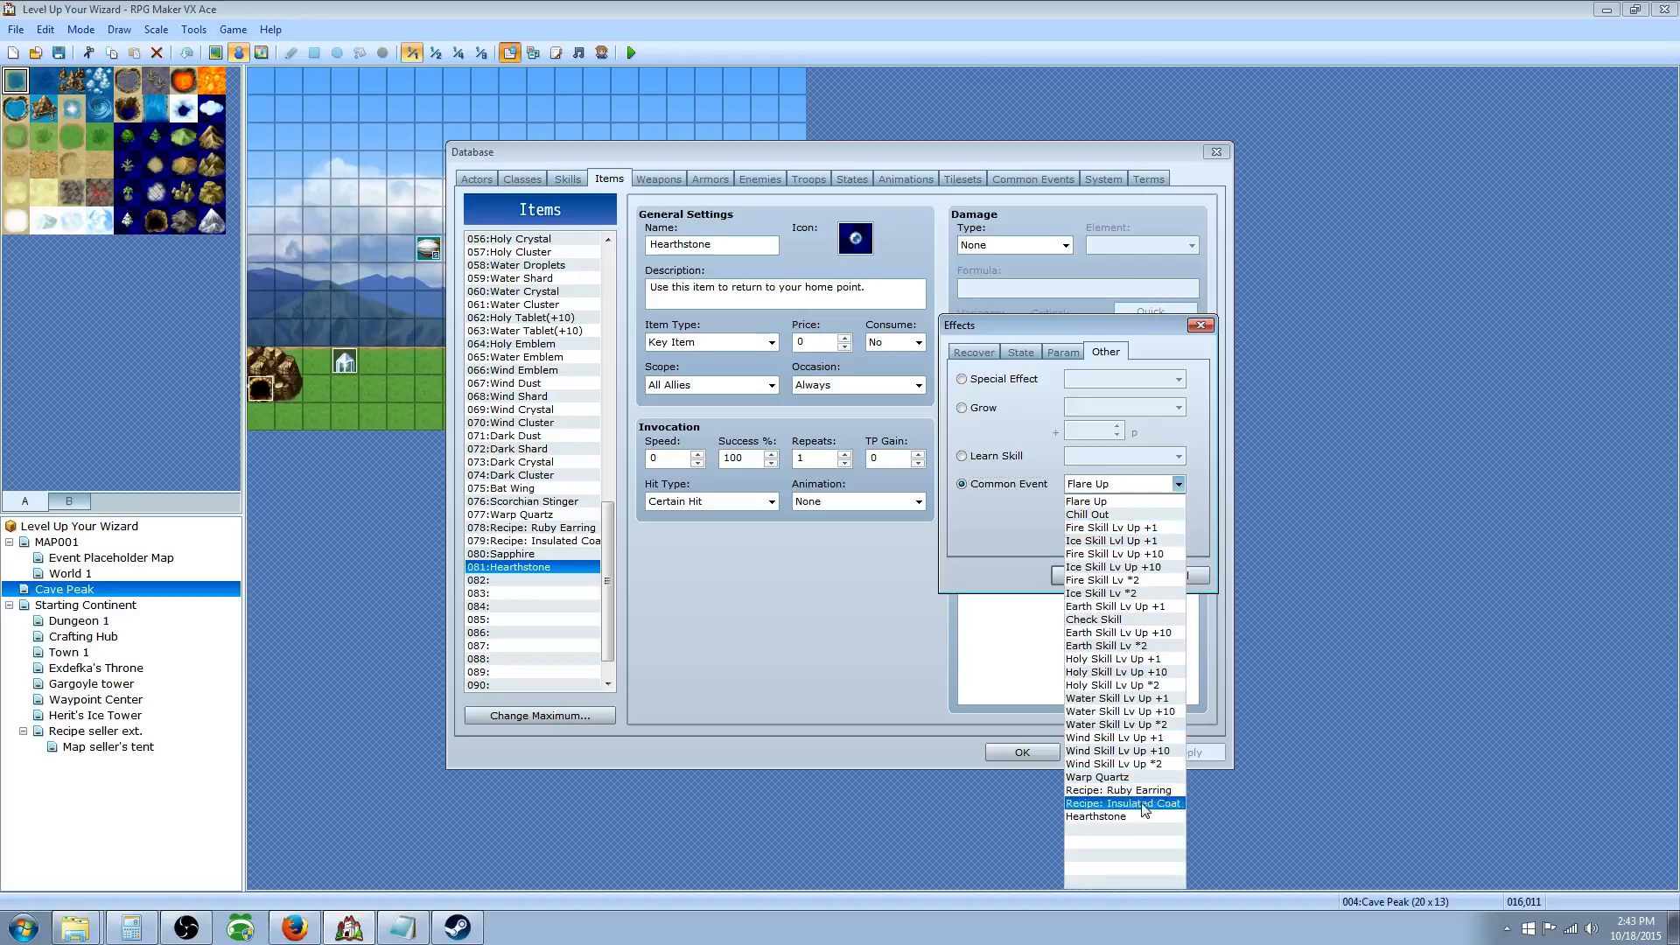
left_click(1114, 817)
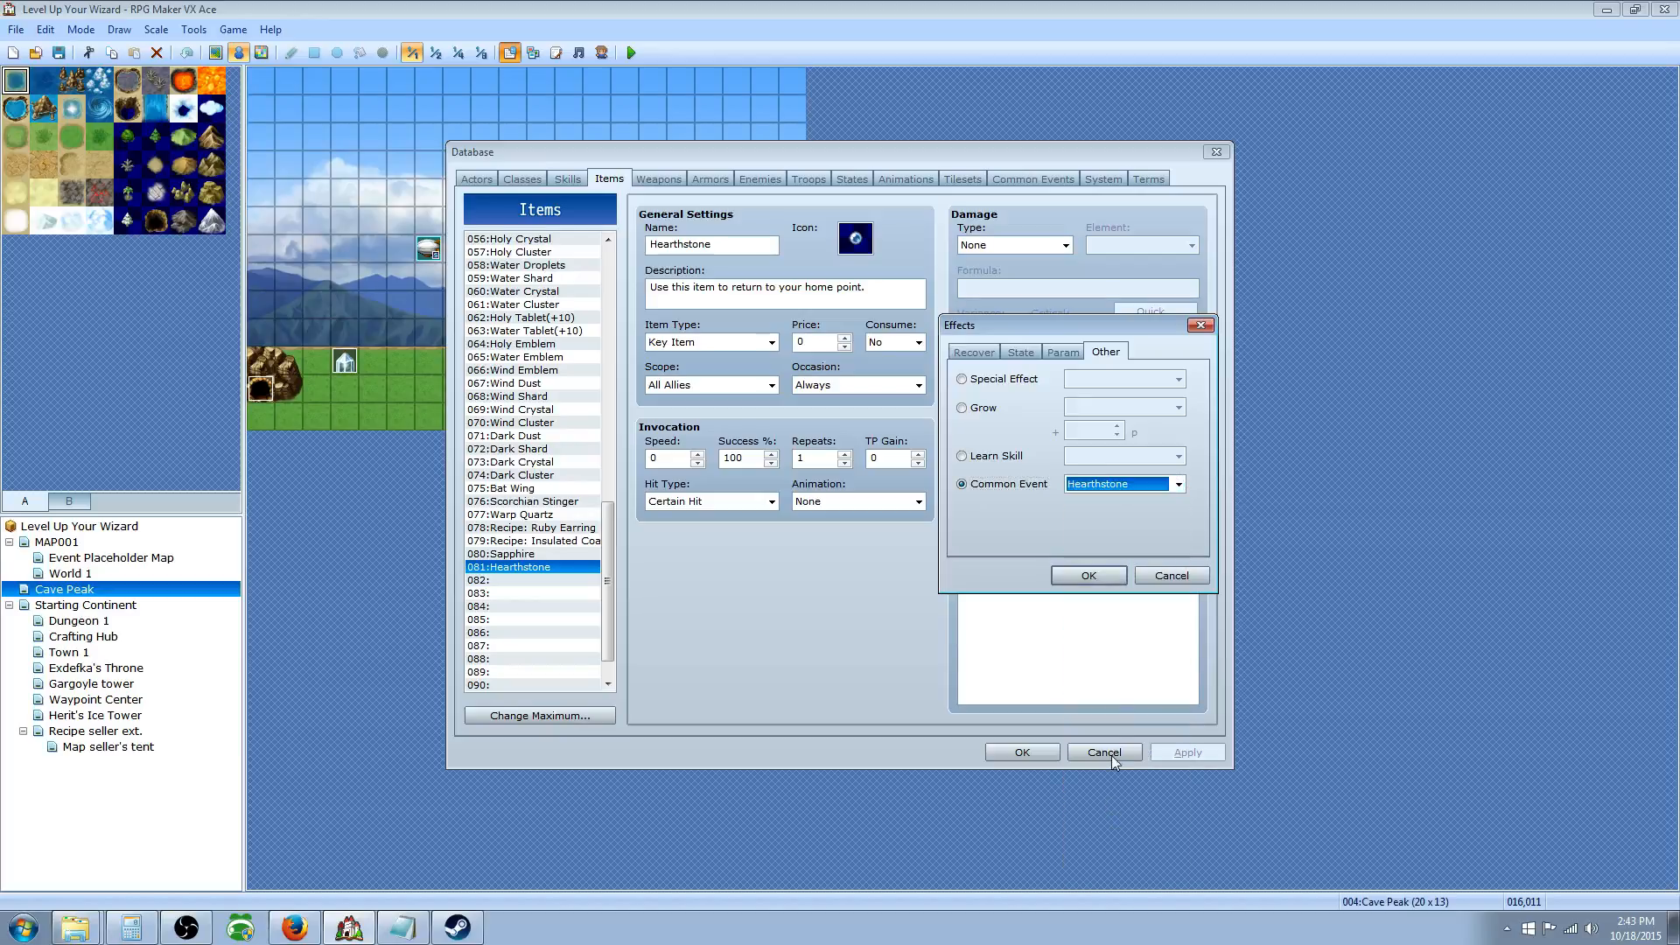
left_click(1101, 573)
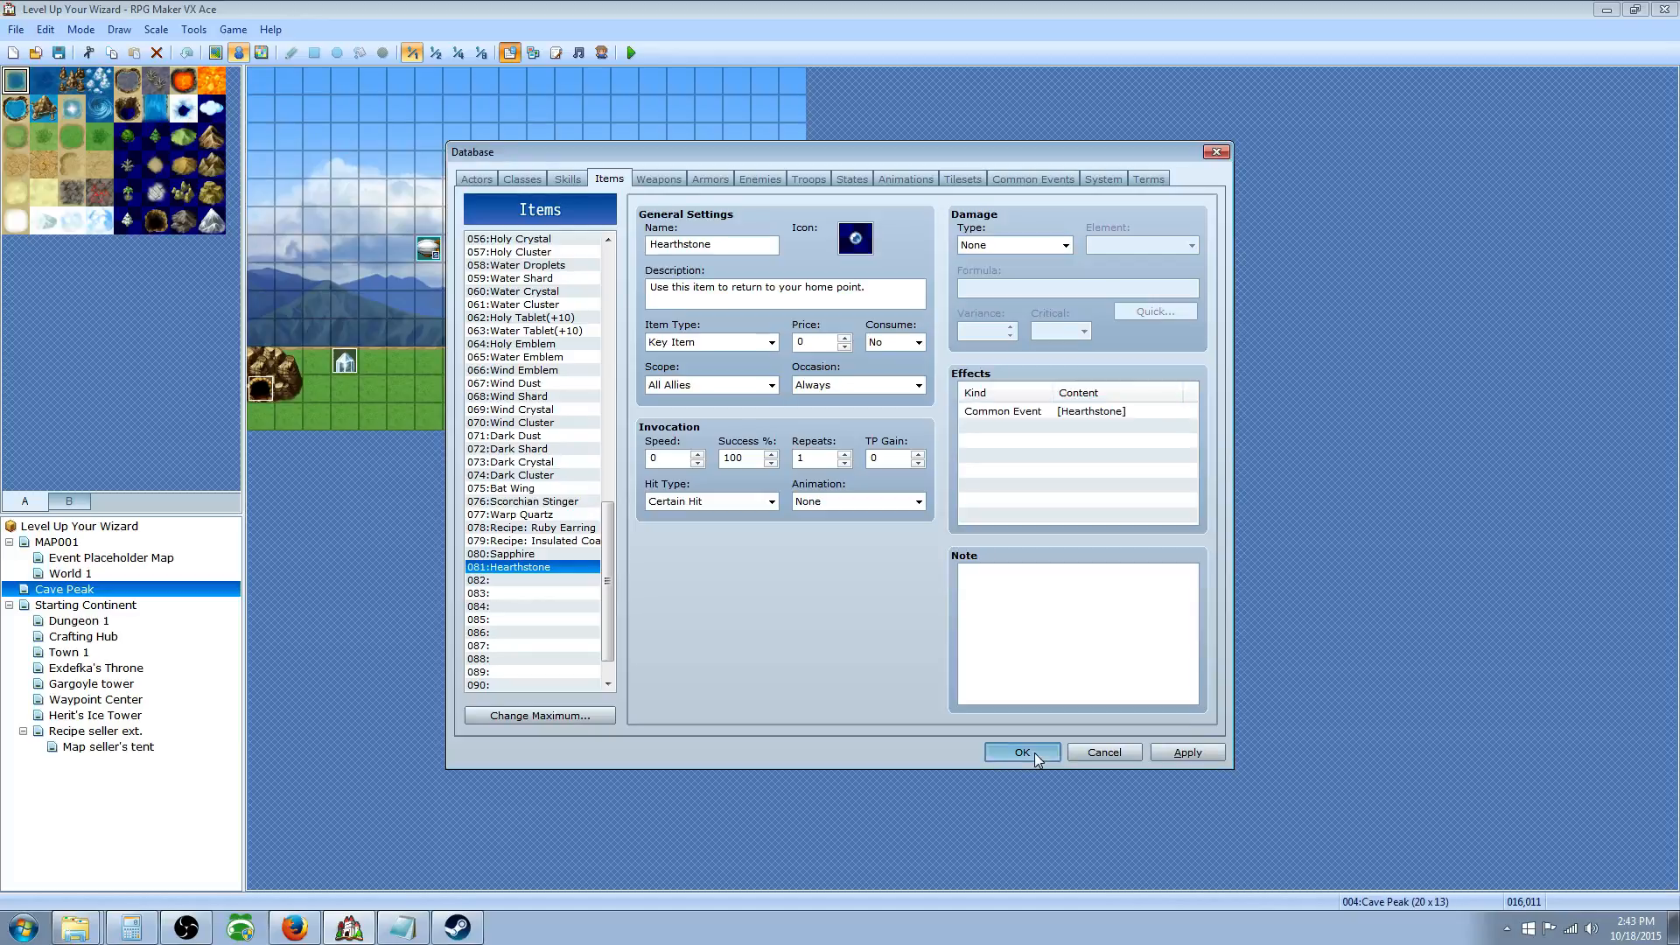
left_click(1022, 752)
left_click(738, 361)
Step: Open the NPC event for editing and insert a command after its existing commands
right_click(740, 359)
left_click(767, 369)
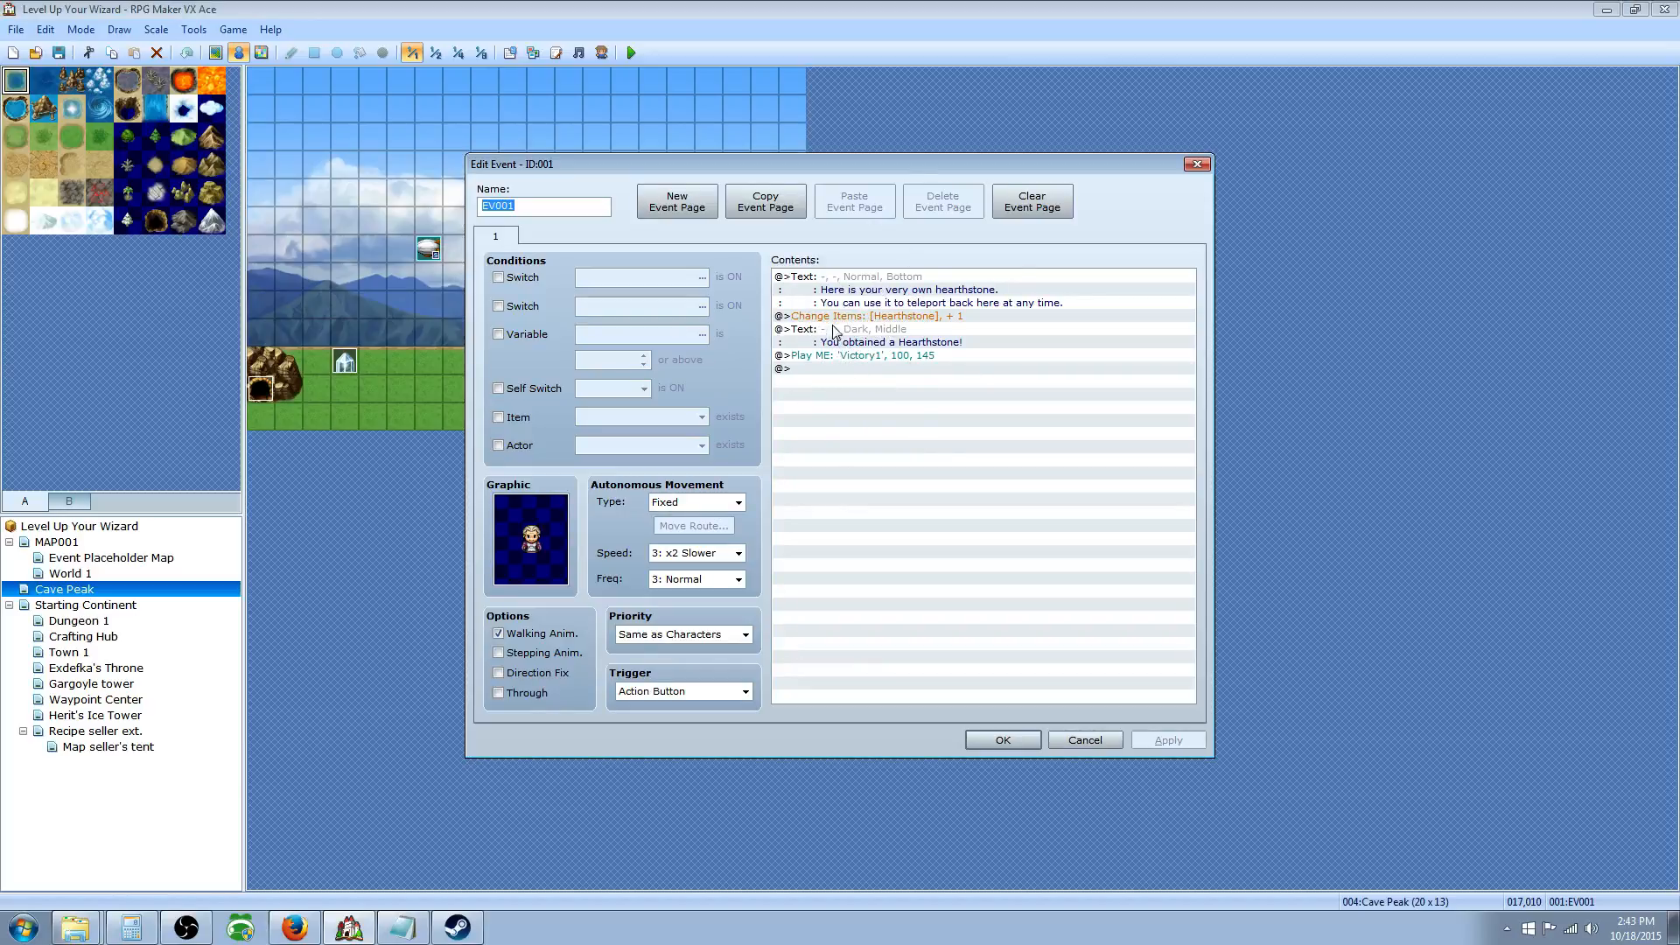
left_click(825, 369)
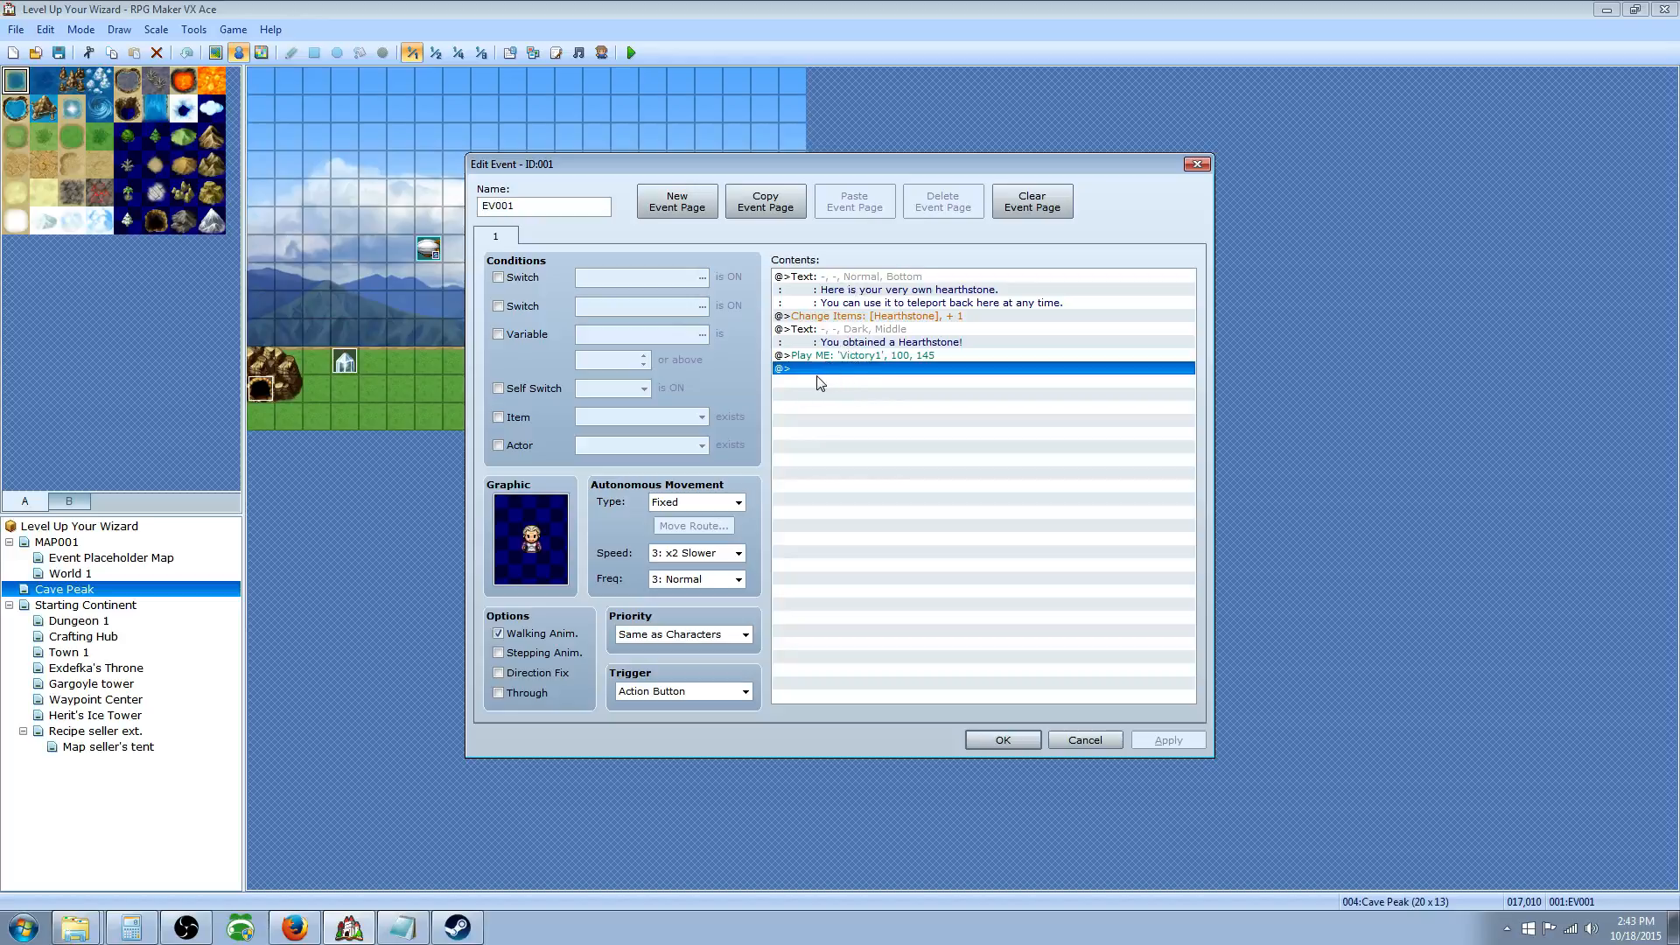
right_click(845, 379)
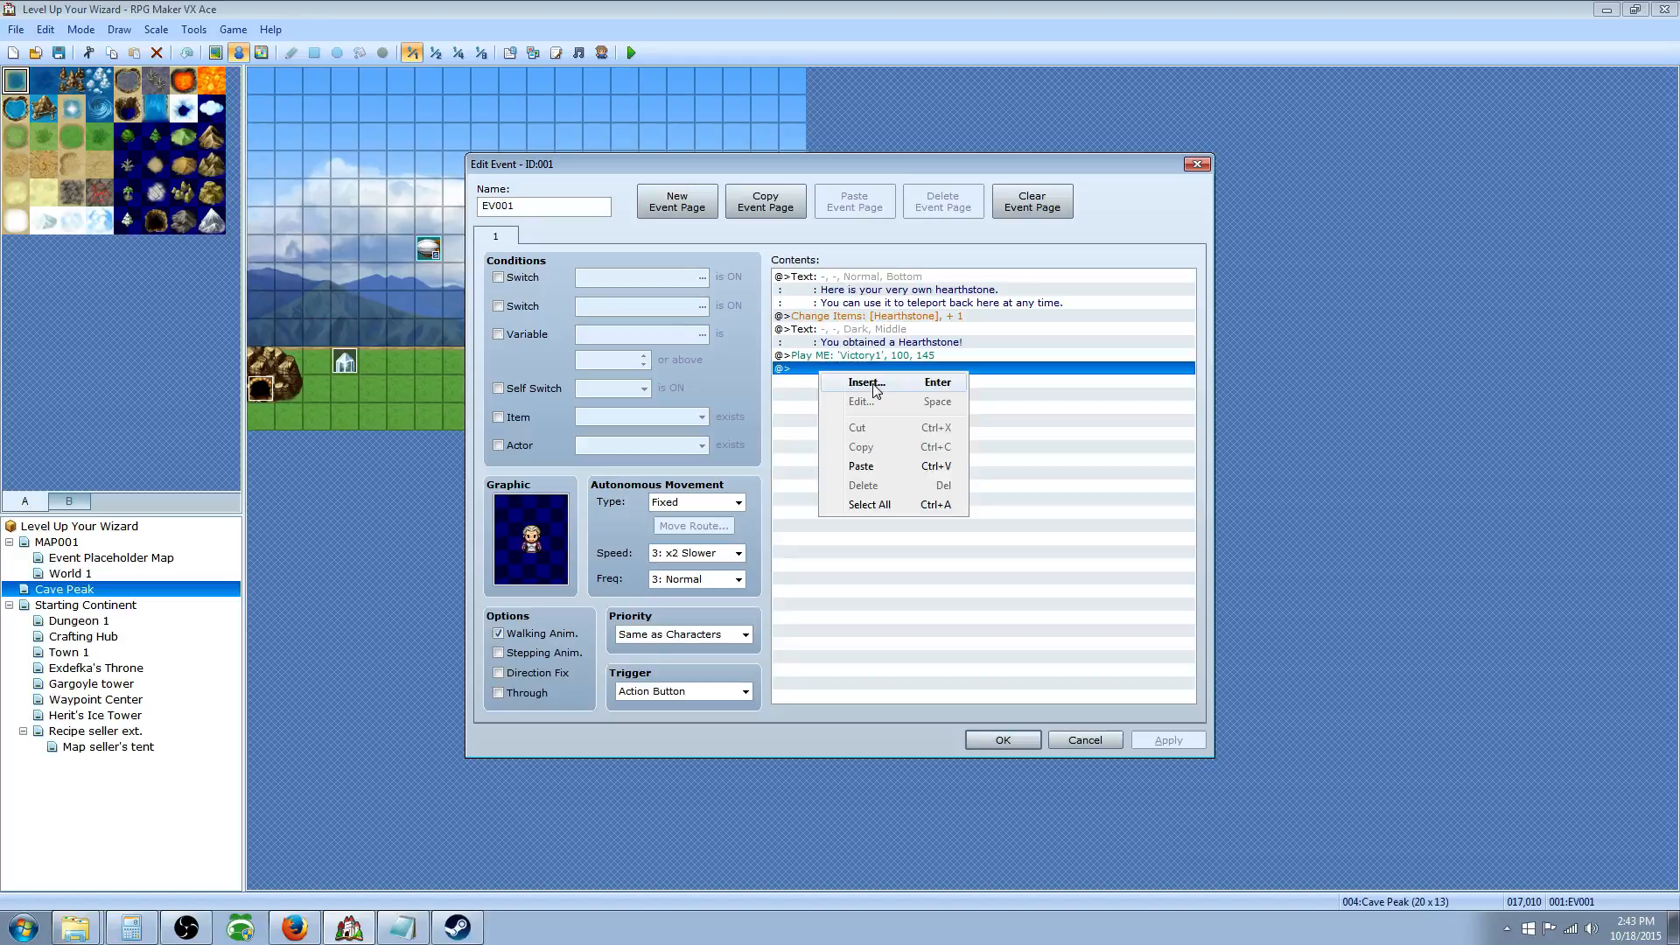
left_click(874, 385)
Step: Add Control Variables setting 0041 Player's X Location to the player's Map X
left_click(817, 259)
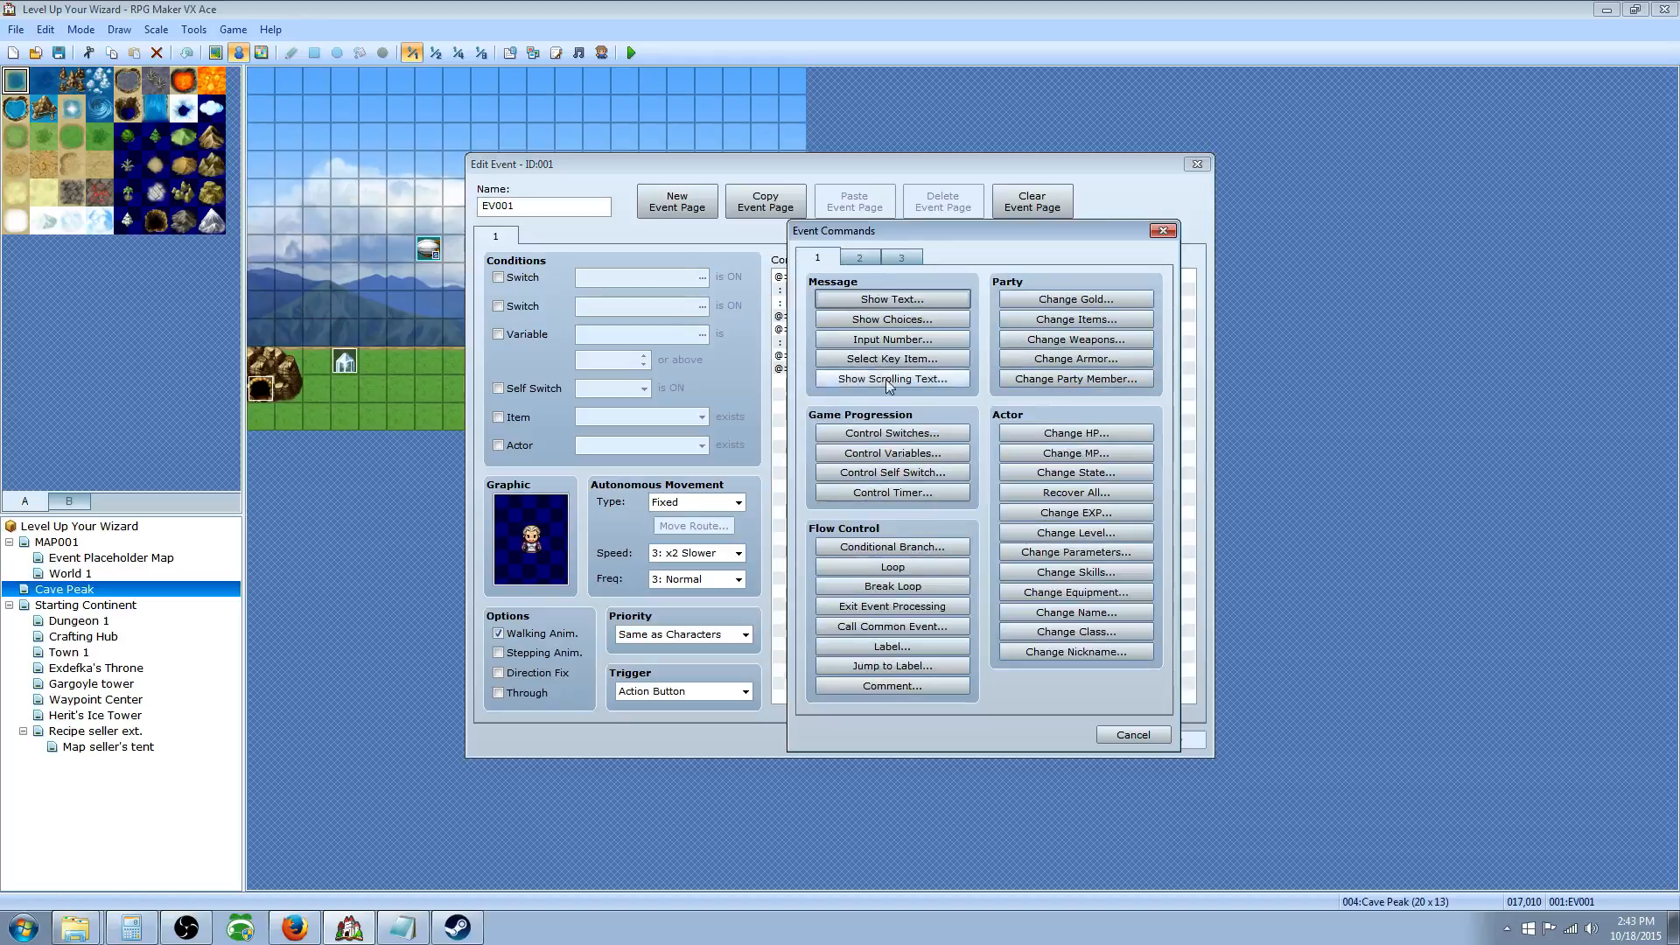
left_click(894, 457)
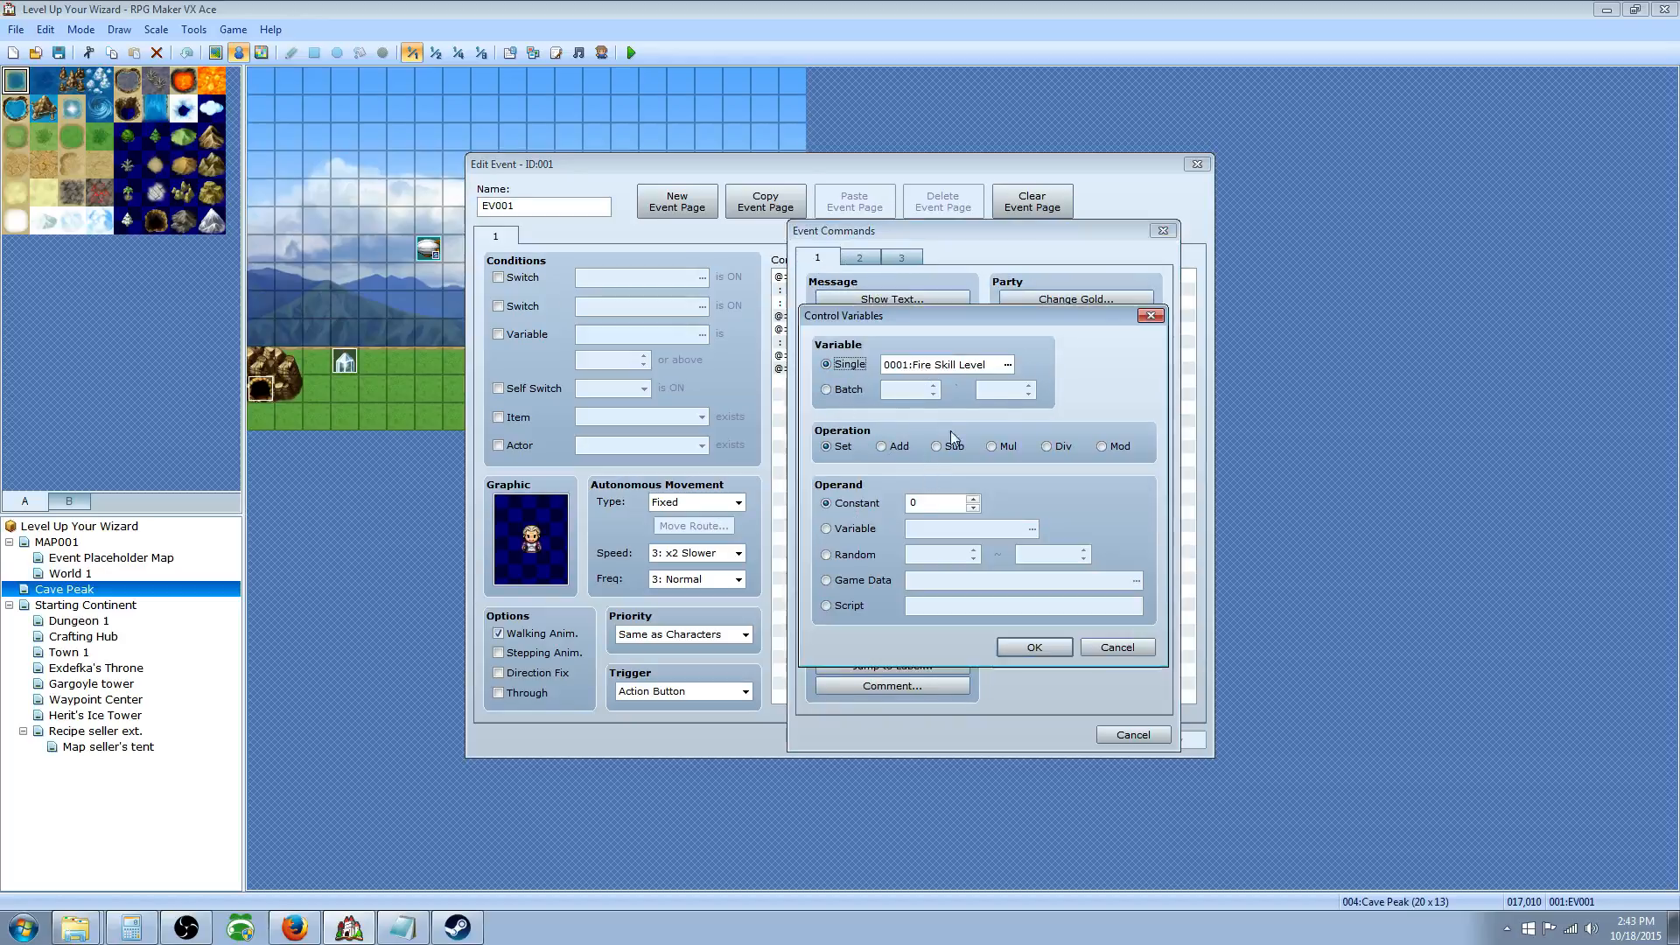
left_click(1007, 365)
left_click(1033, 343)
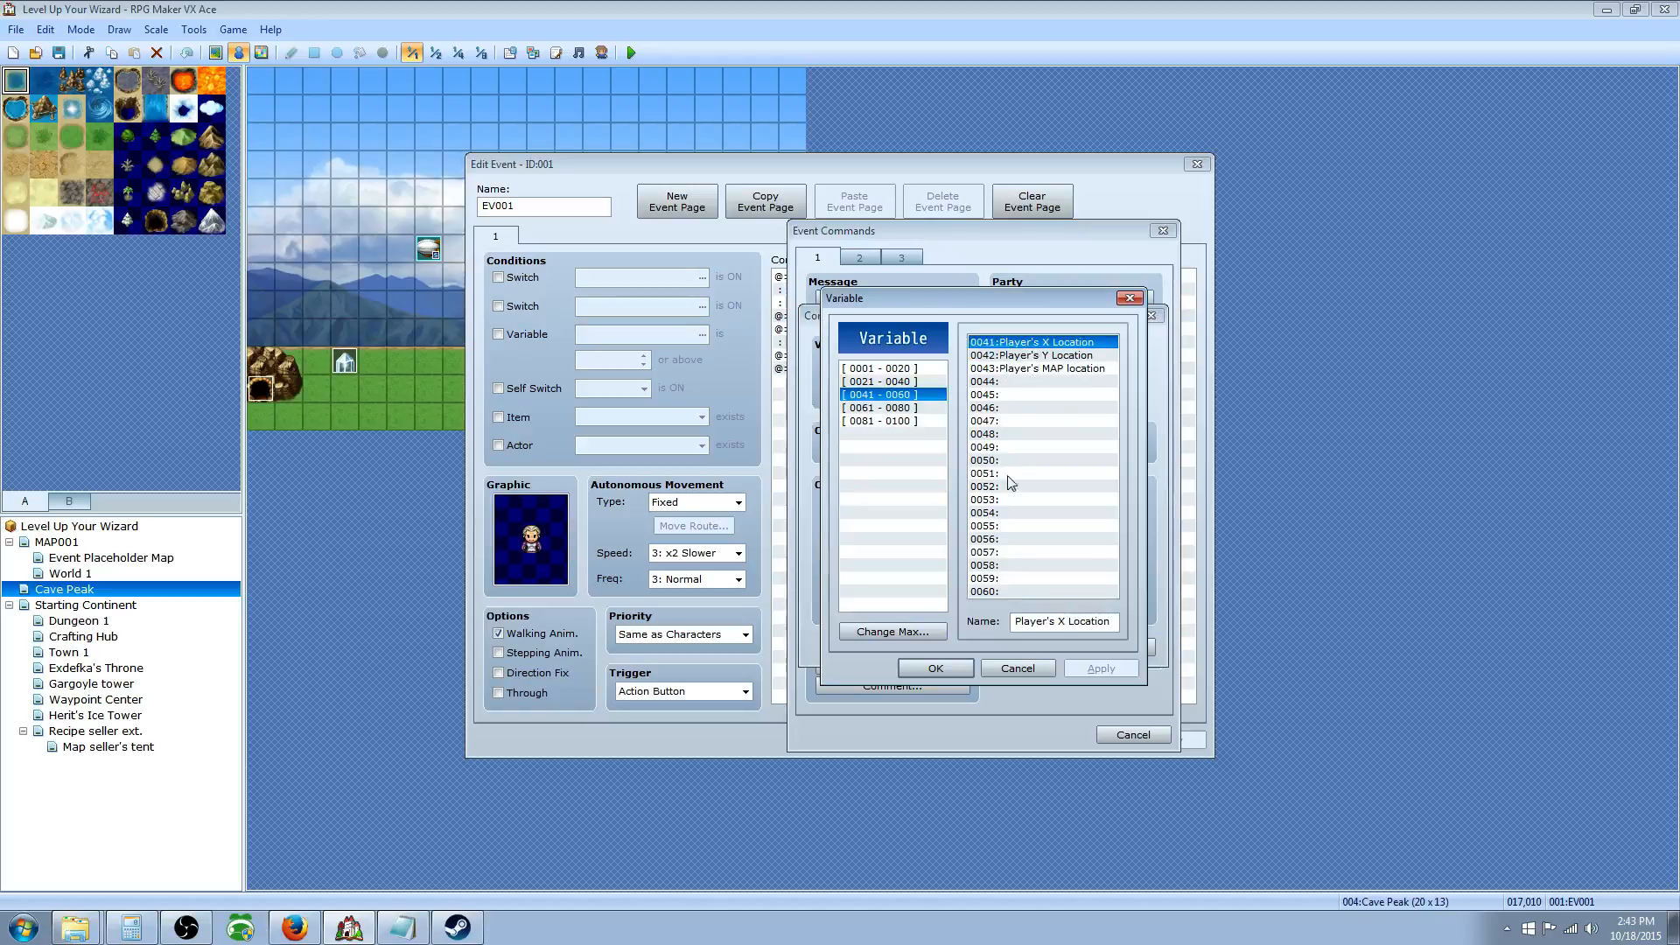
left_click(935, 669)
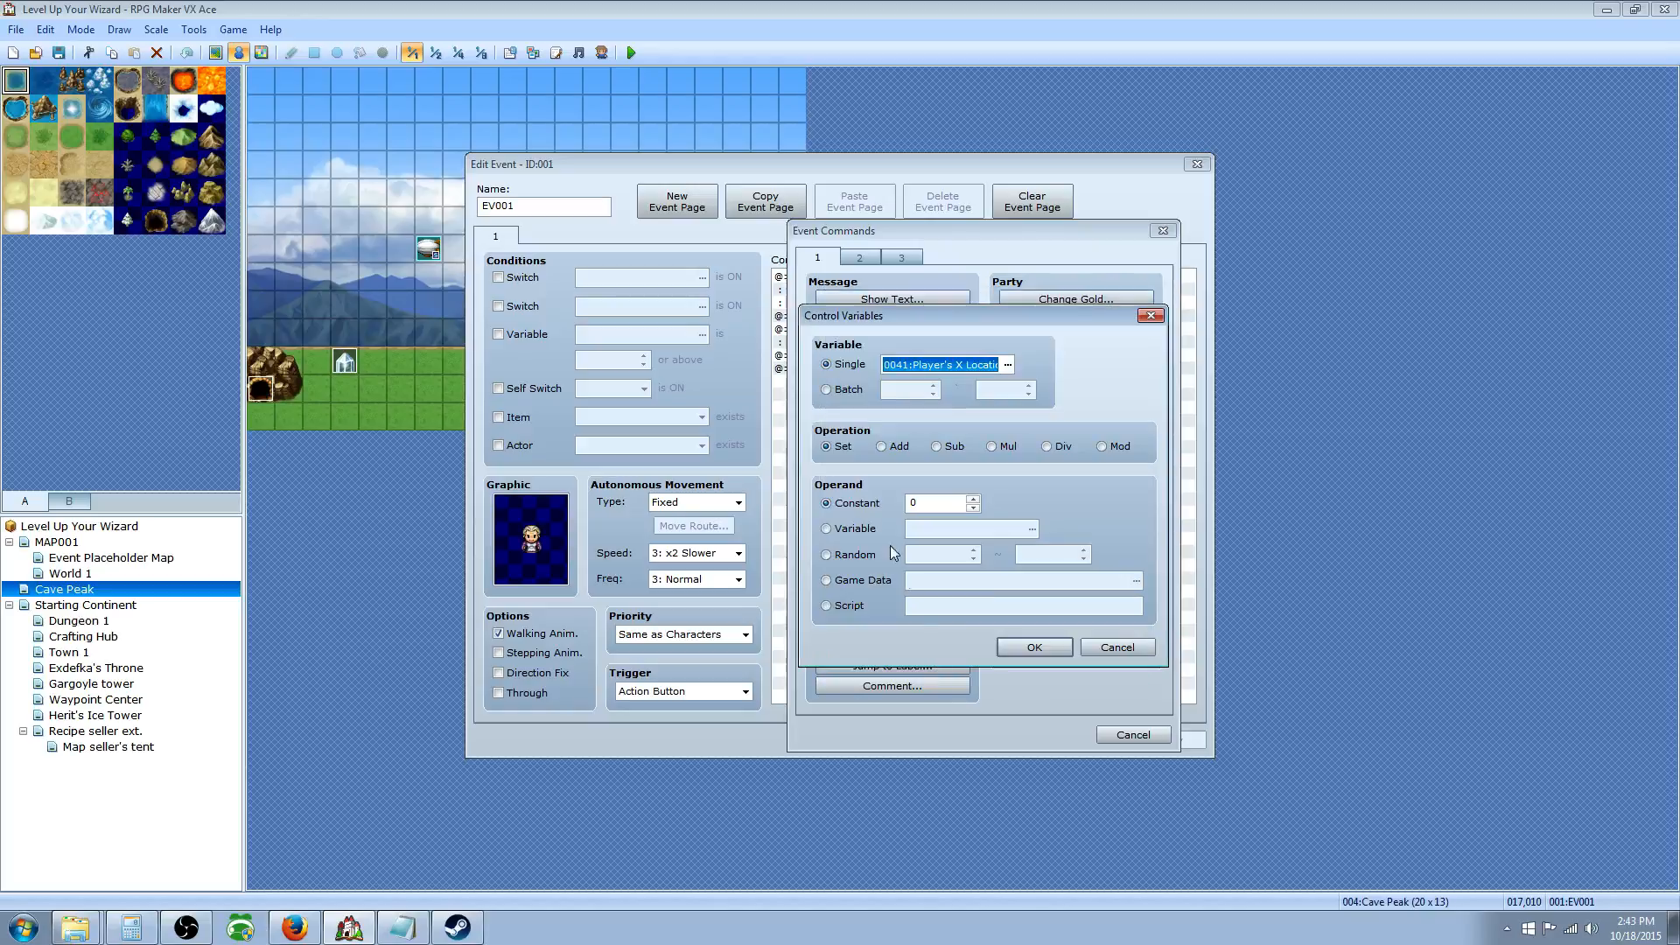
left_click(854, 580)
left_click(1136, 580)
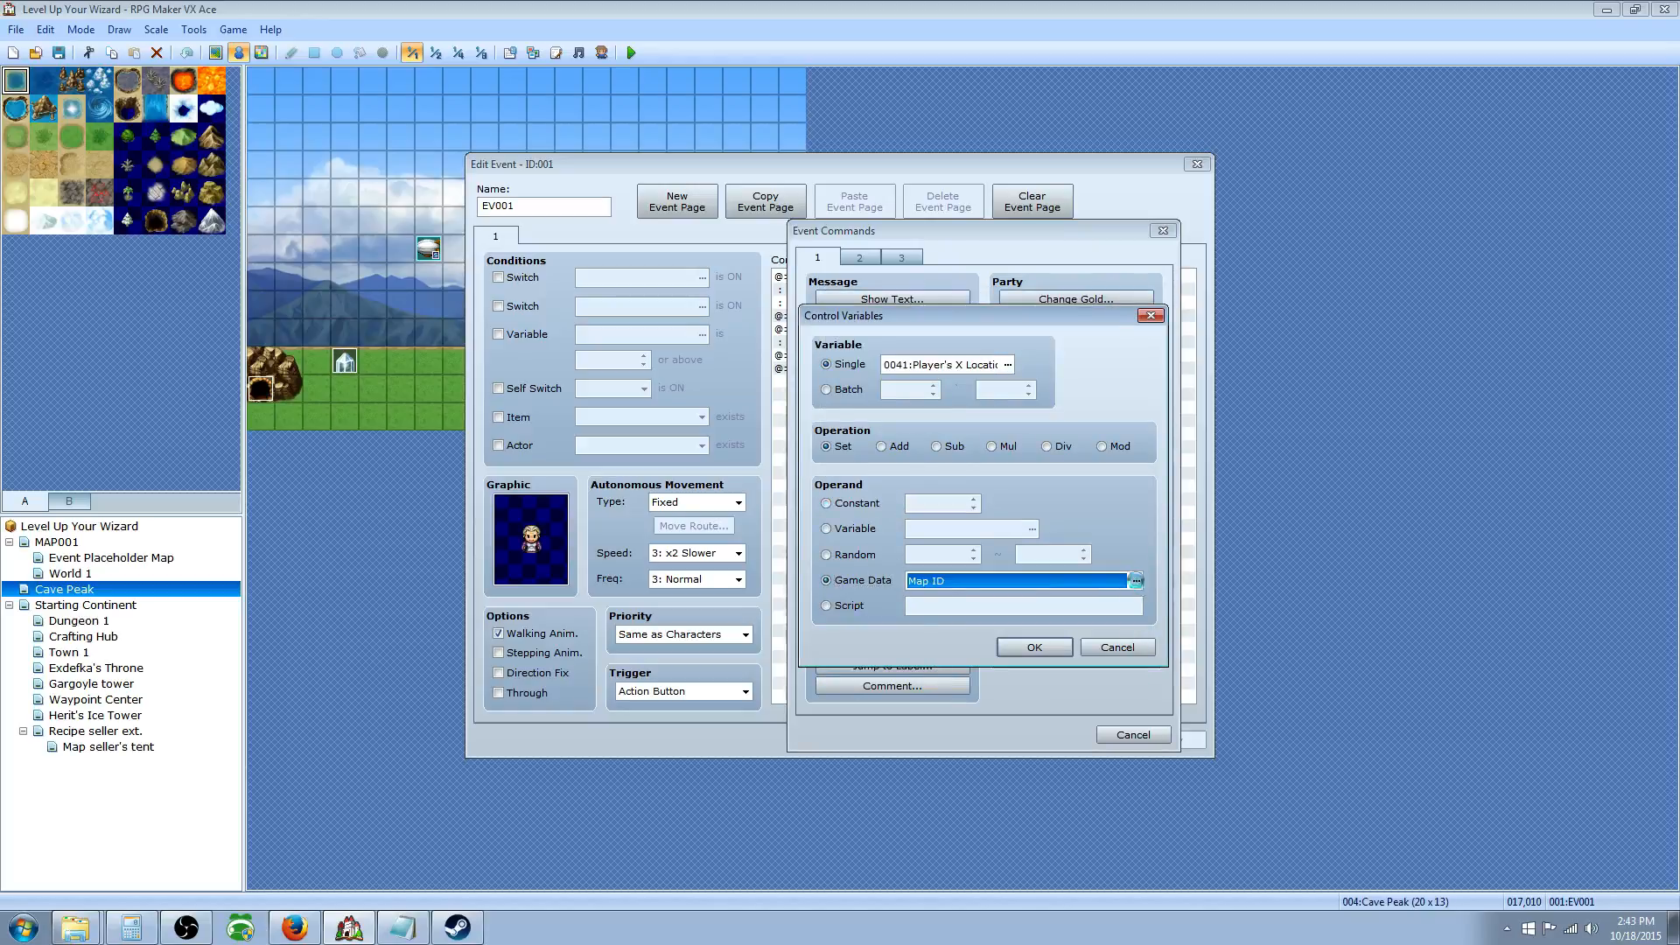
left_click(845, 541)
left_click(853, 516)
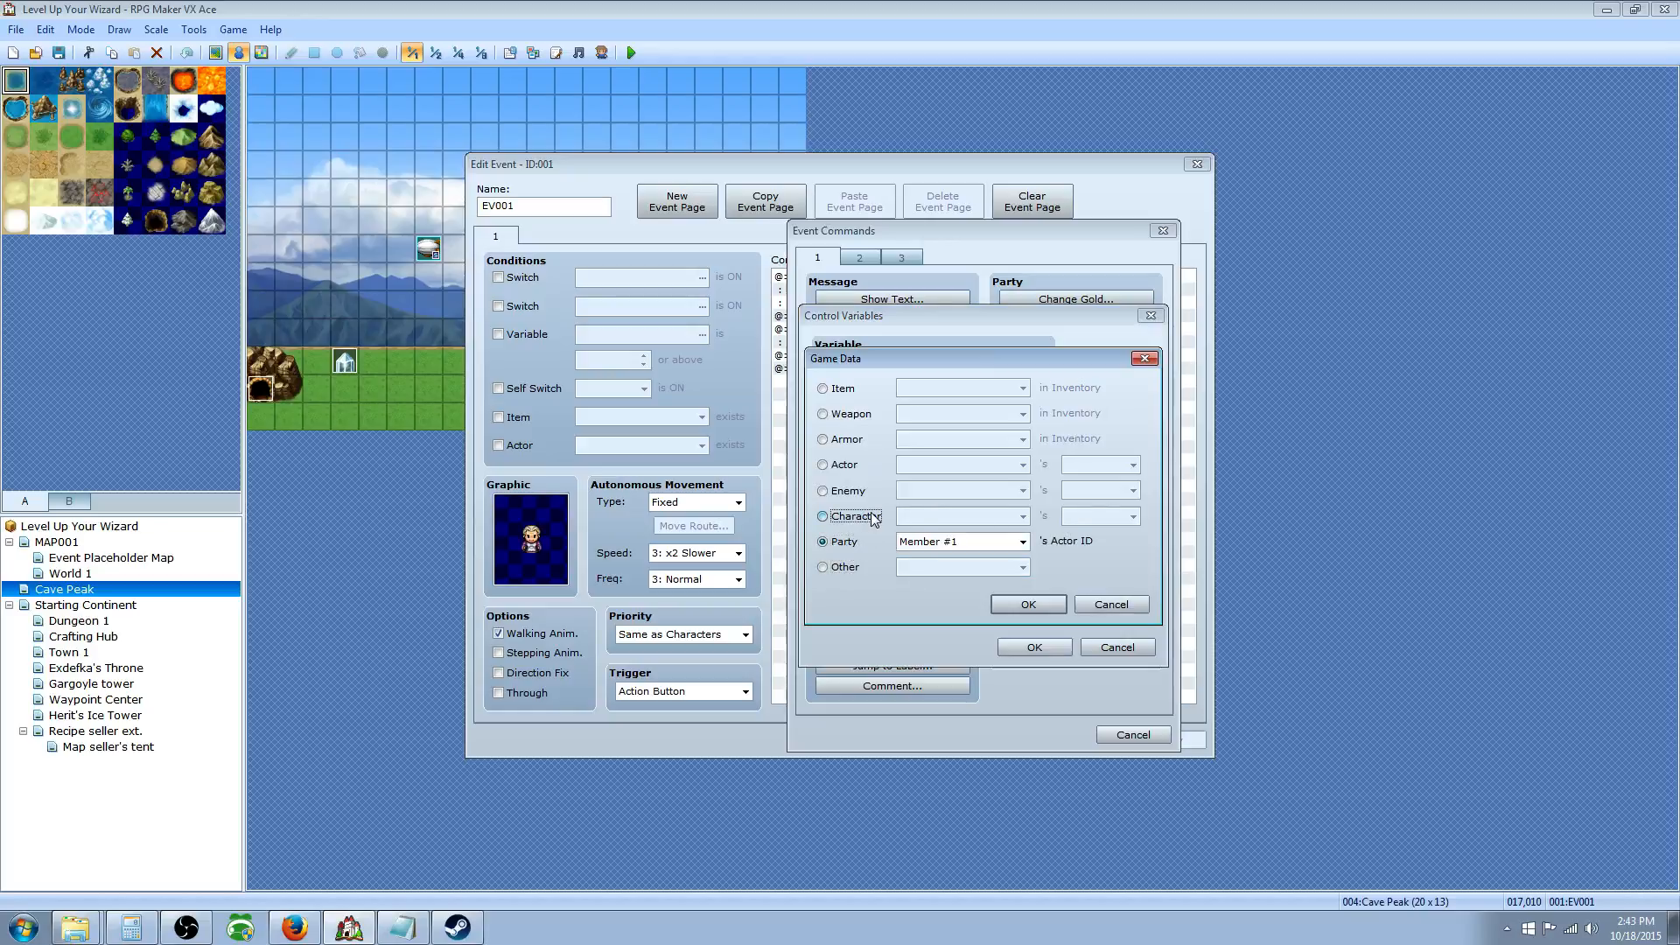
left_click(1029, 605)
left_click(1028, 651)
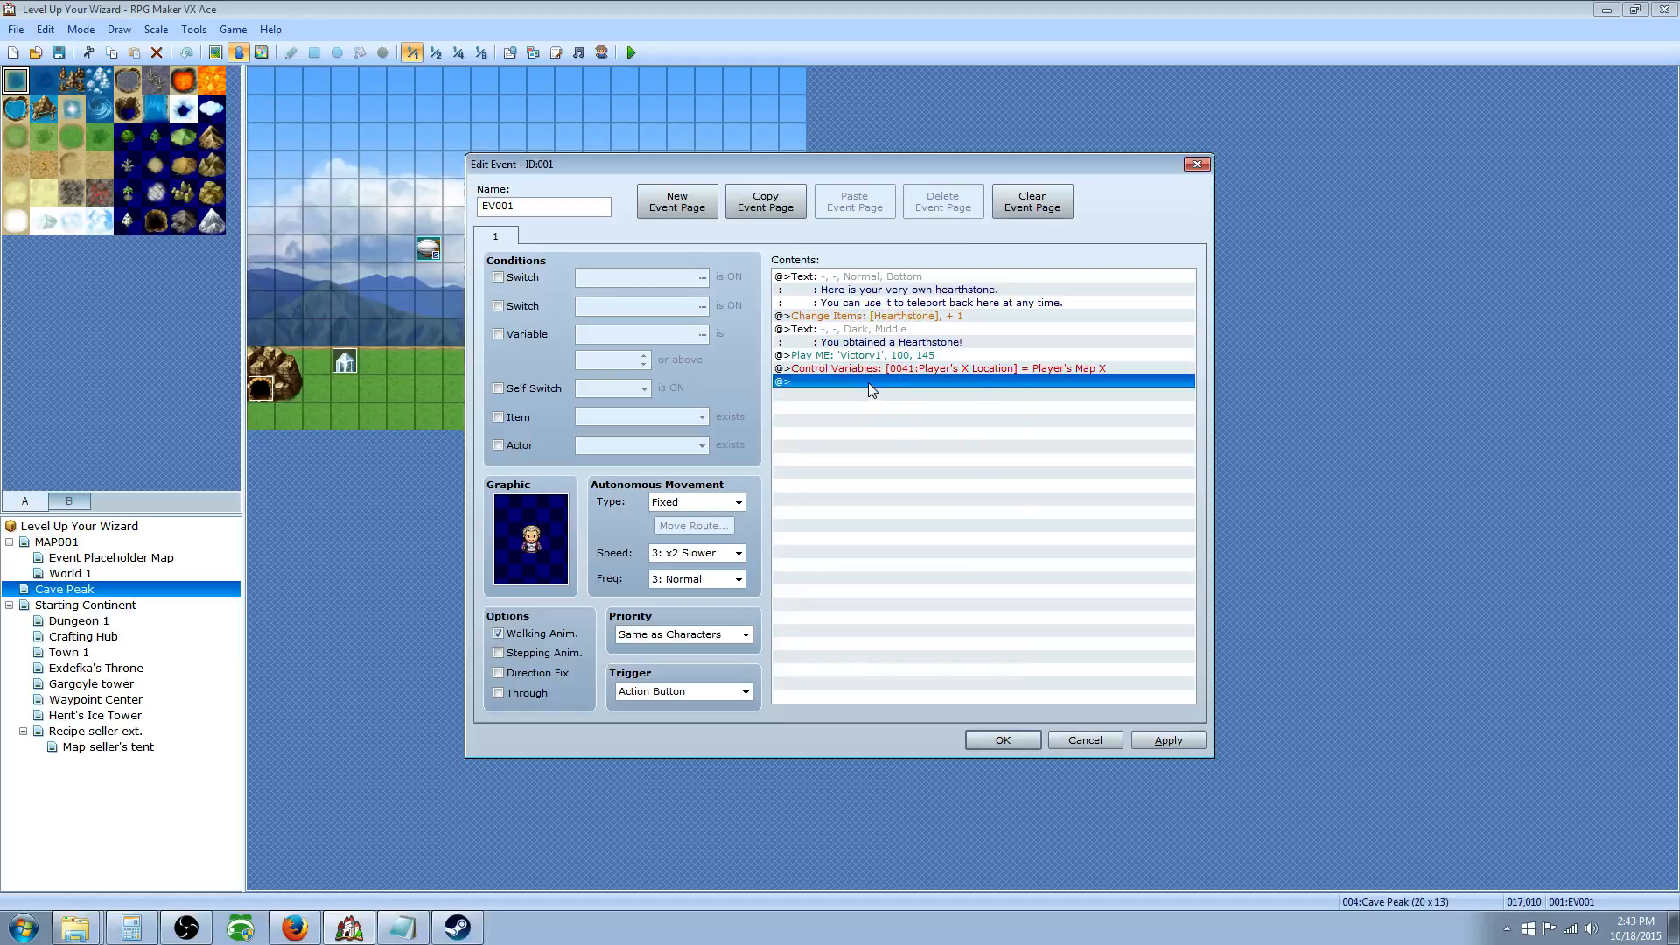
Step: Add Control Variables setting 0042 Player's Y Location to the player's Map Y
double_click(872, 383)
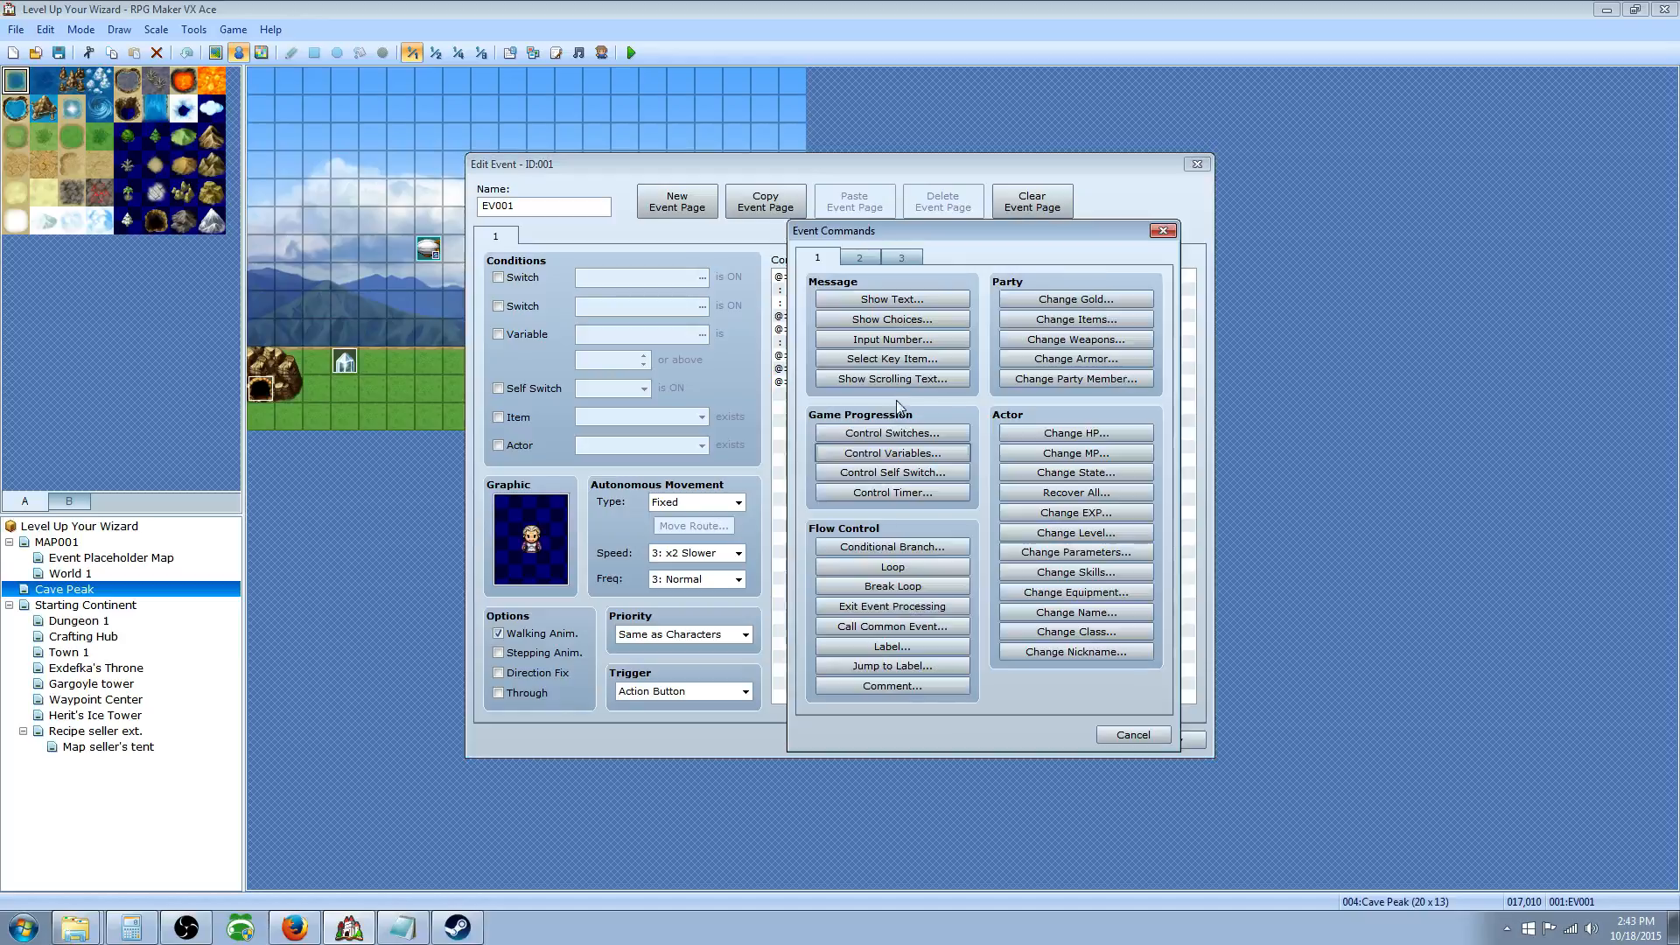
left_click(892, 455)
left_click(1008, 365)
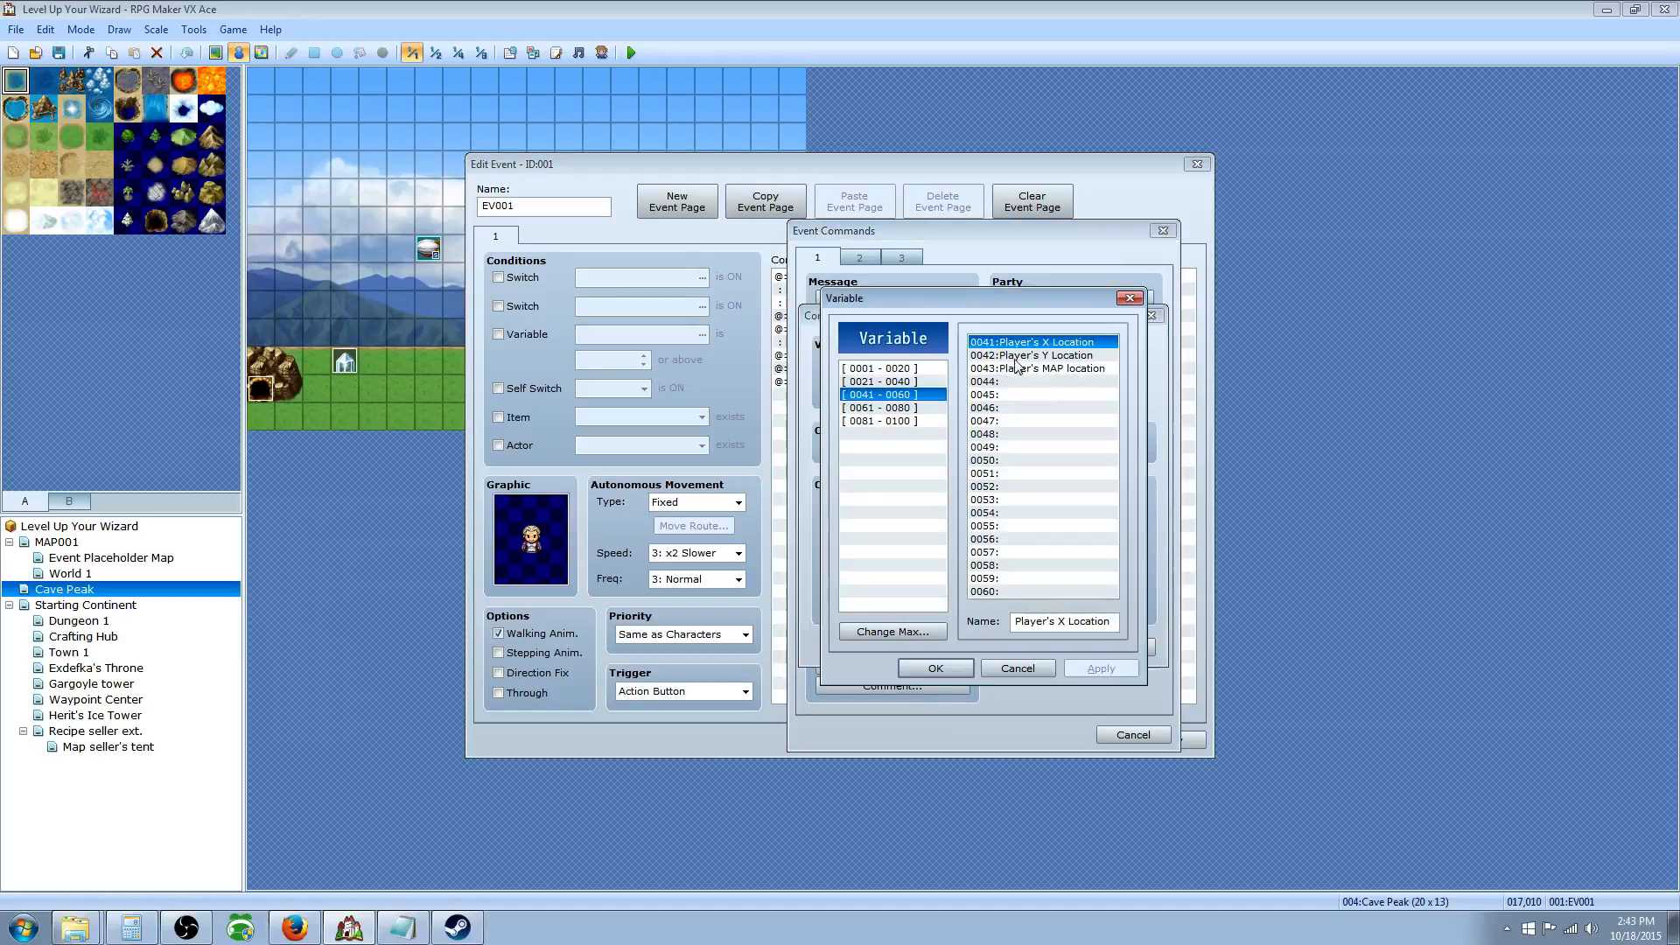
left_click(1022, 355)
left_click(954, 673)
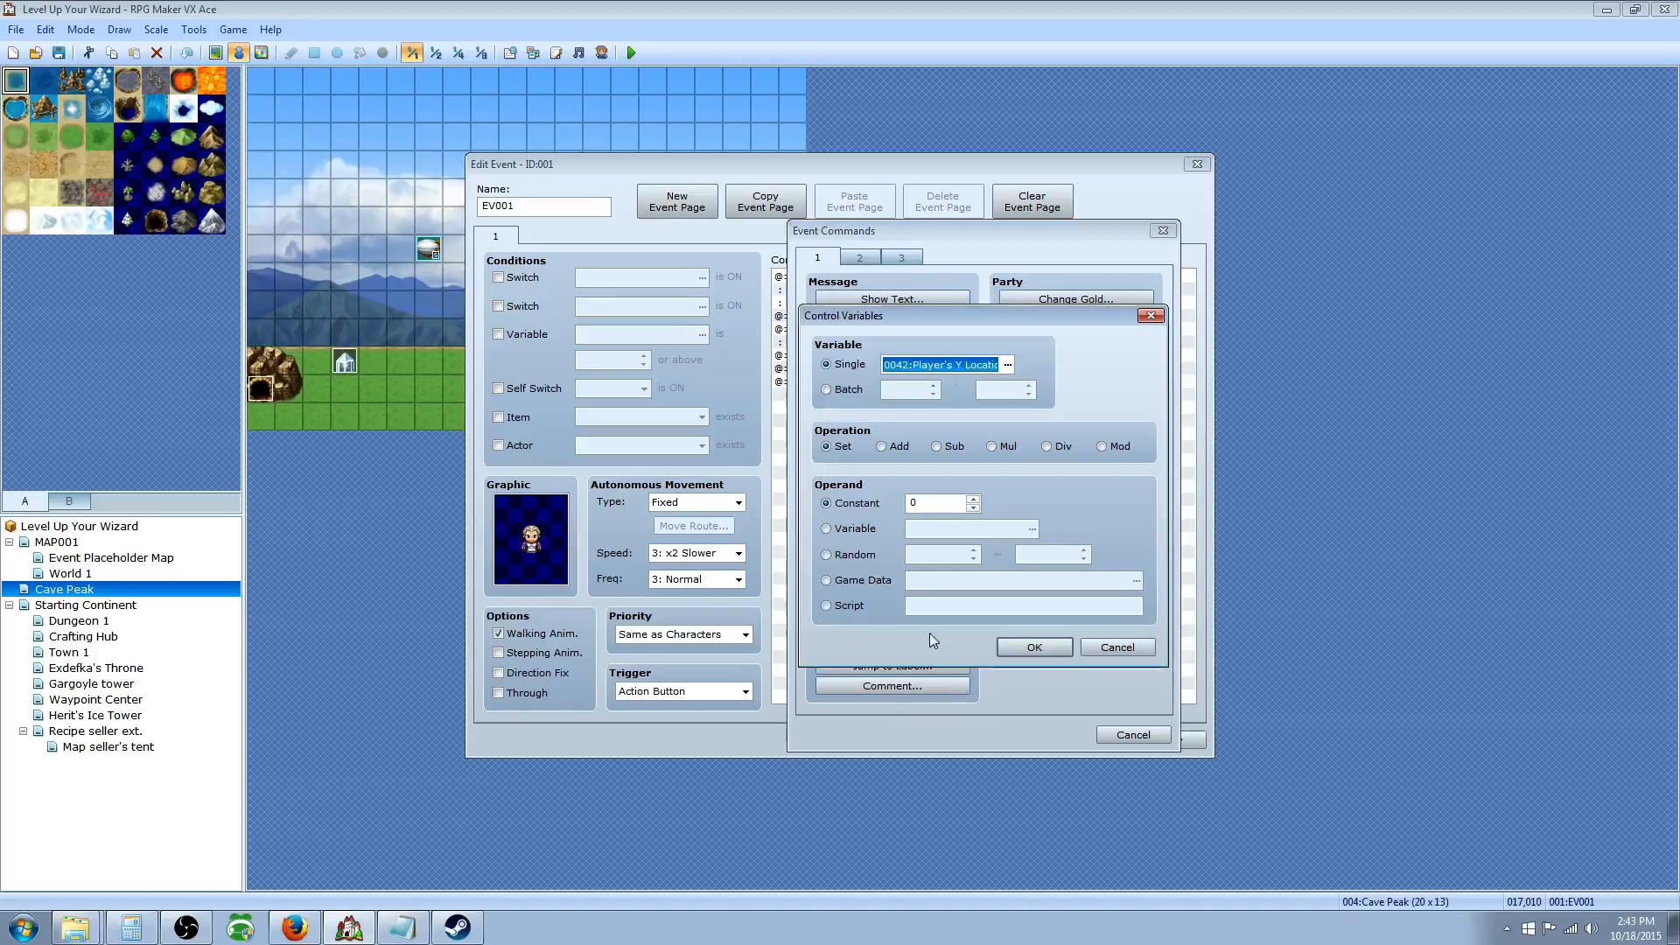
left_click(862, 580)
left_click(1136, 581)
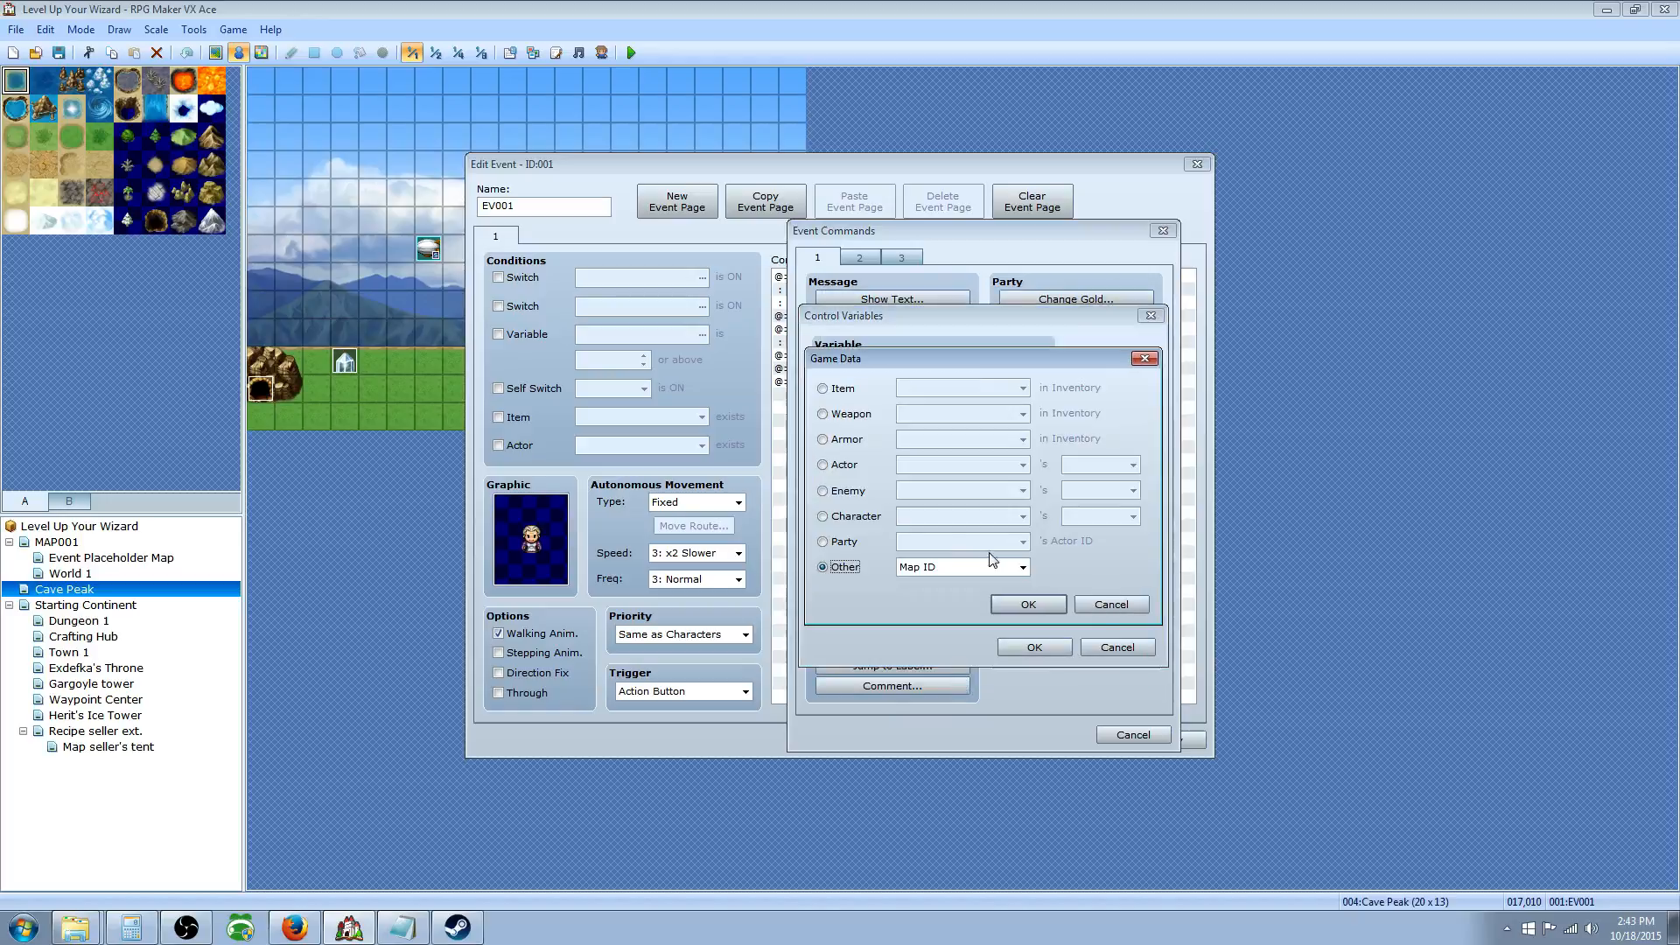
left_click(827, 541)
left_click(845, 518)
left_click(1133, 516)
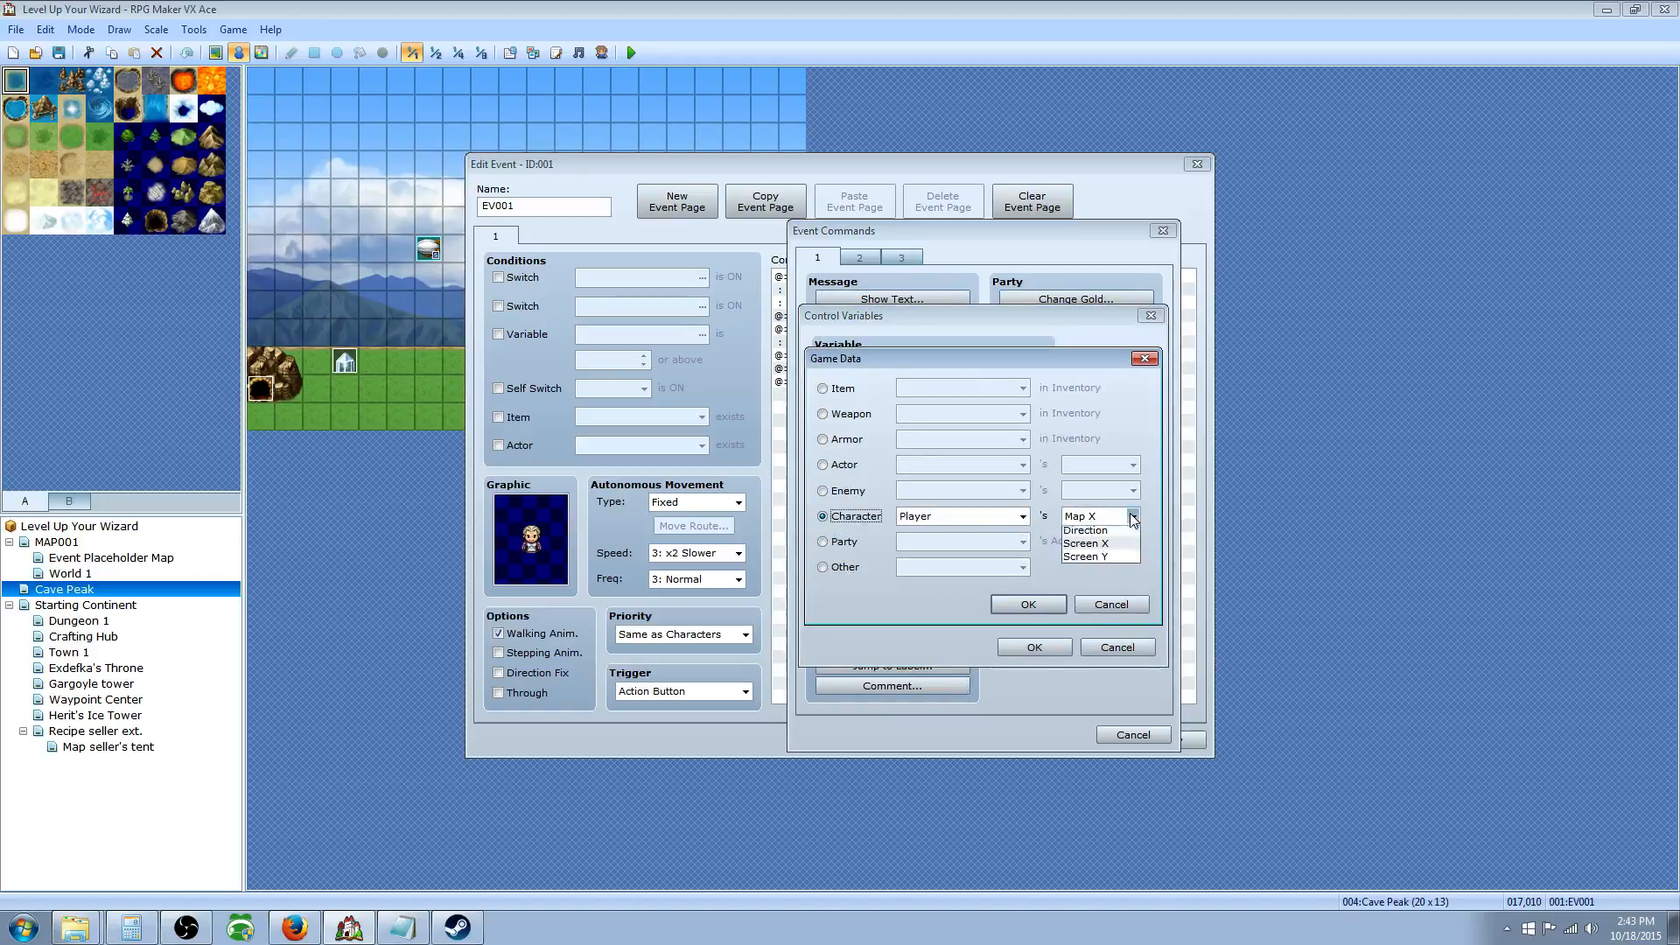
left_click(1104, 545)
left_click(1028, 604)
left_click(1037, 647)
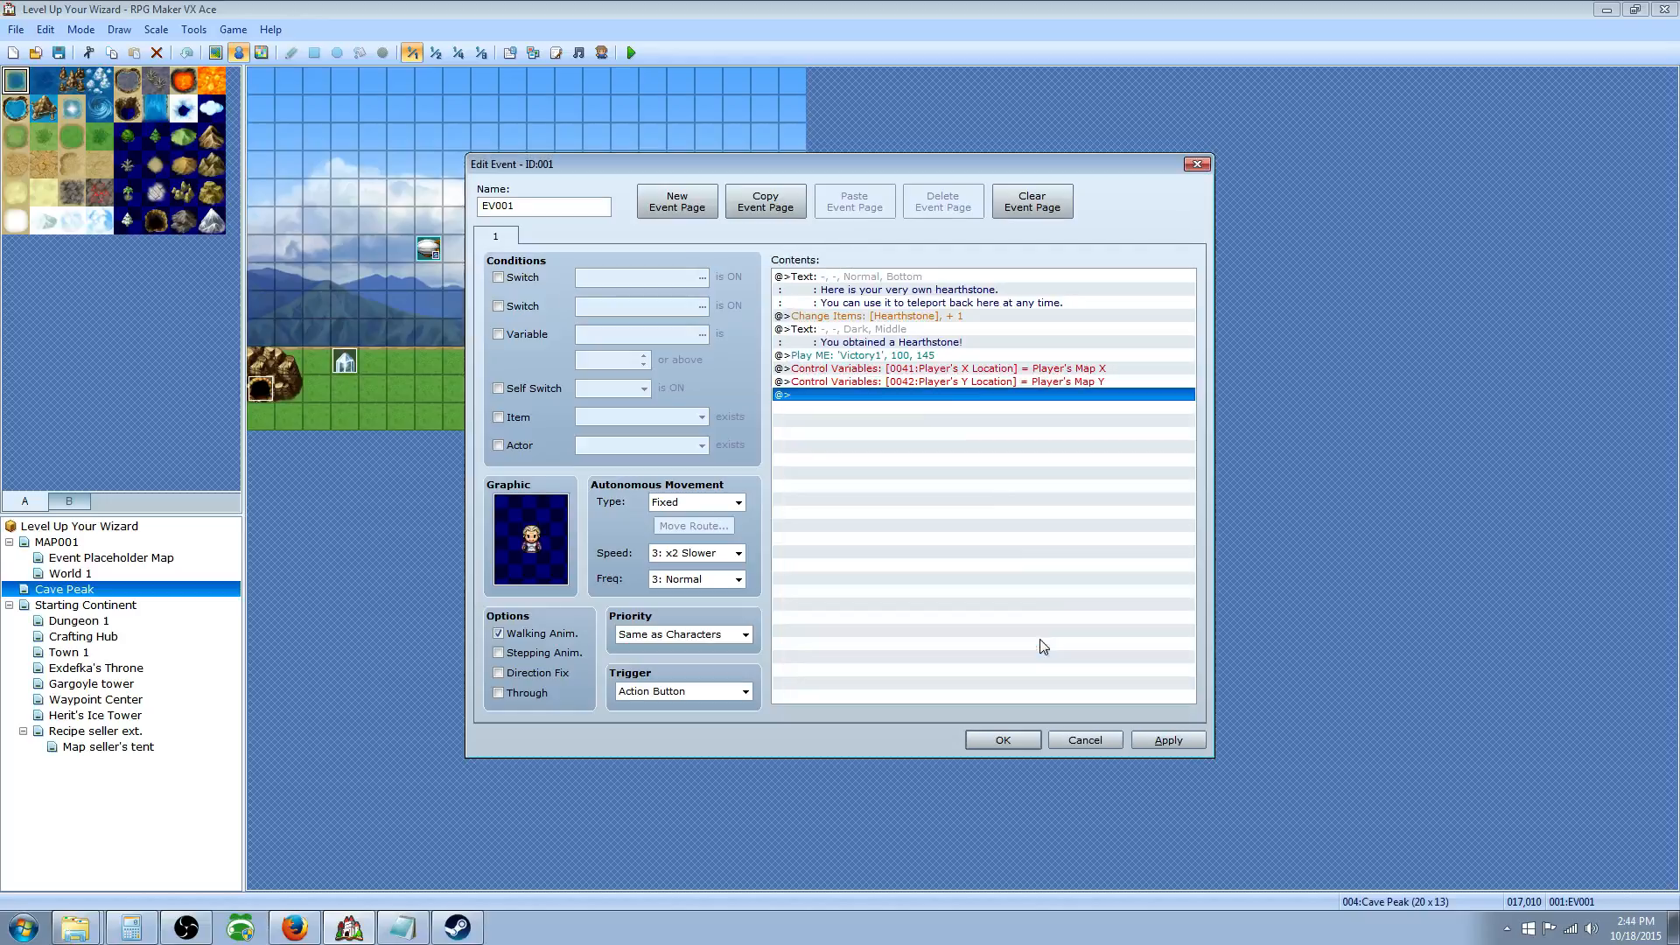
Step: Add Control Variables setting 0043 Player's MAP location to Game Data Map ID
right_click(890, 413)
left_click(911, 421)
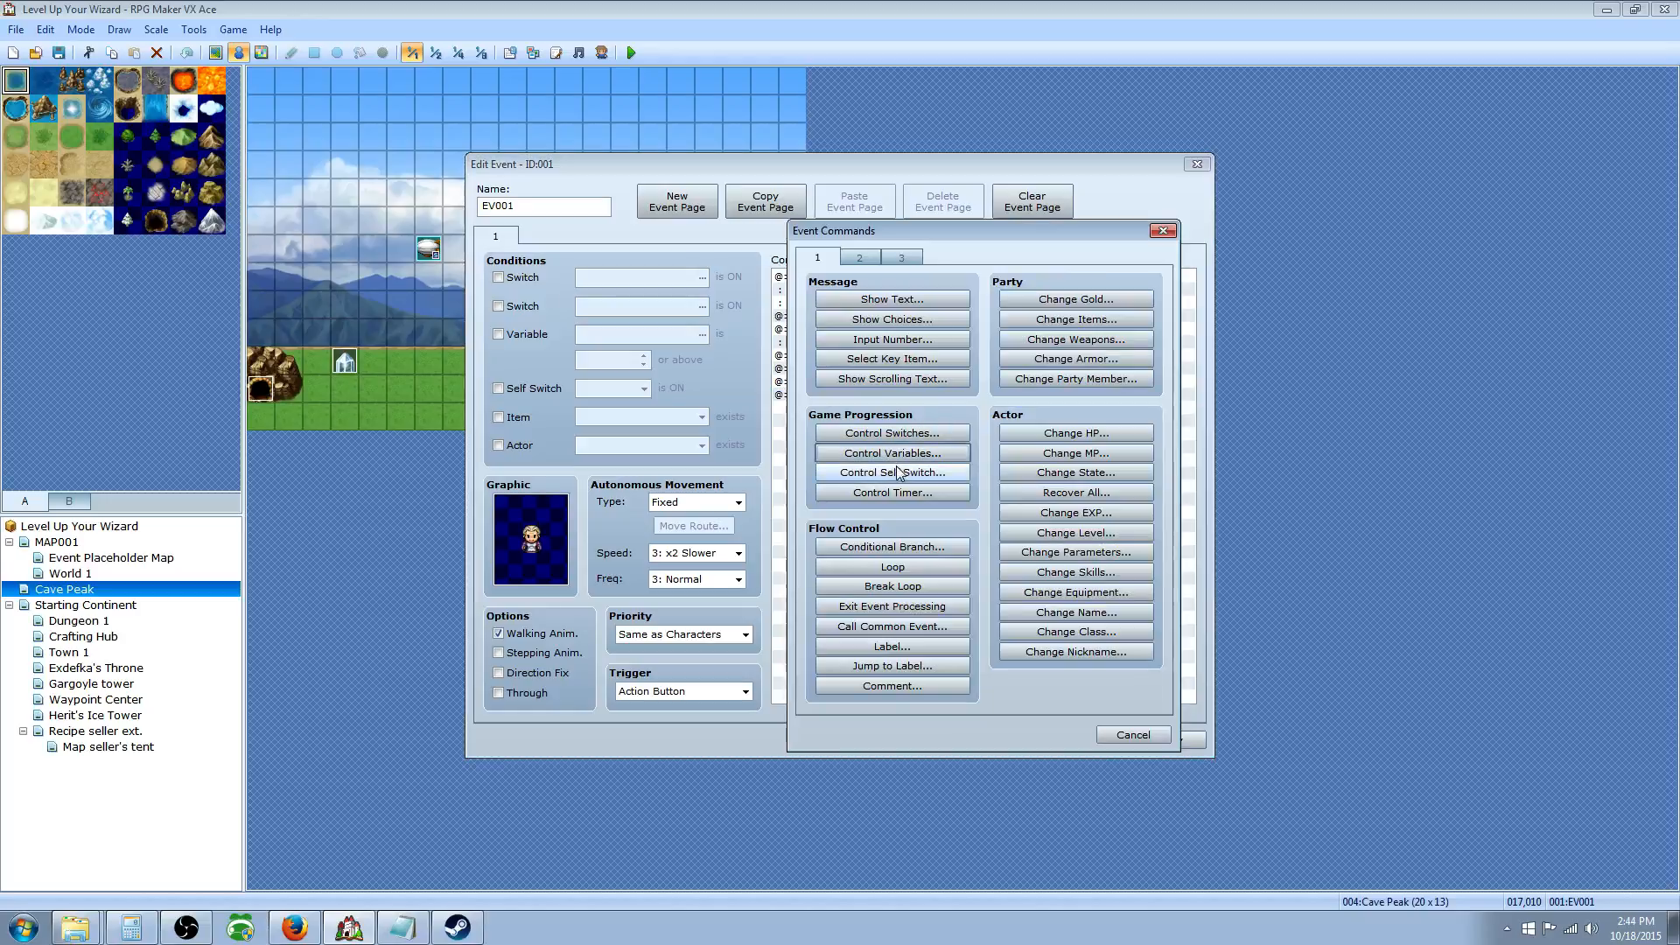
left_click(905, 463)
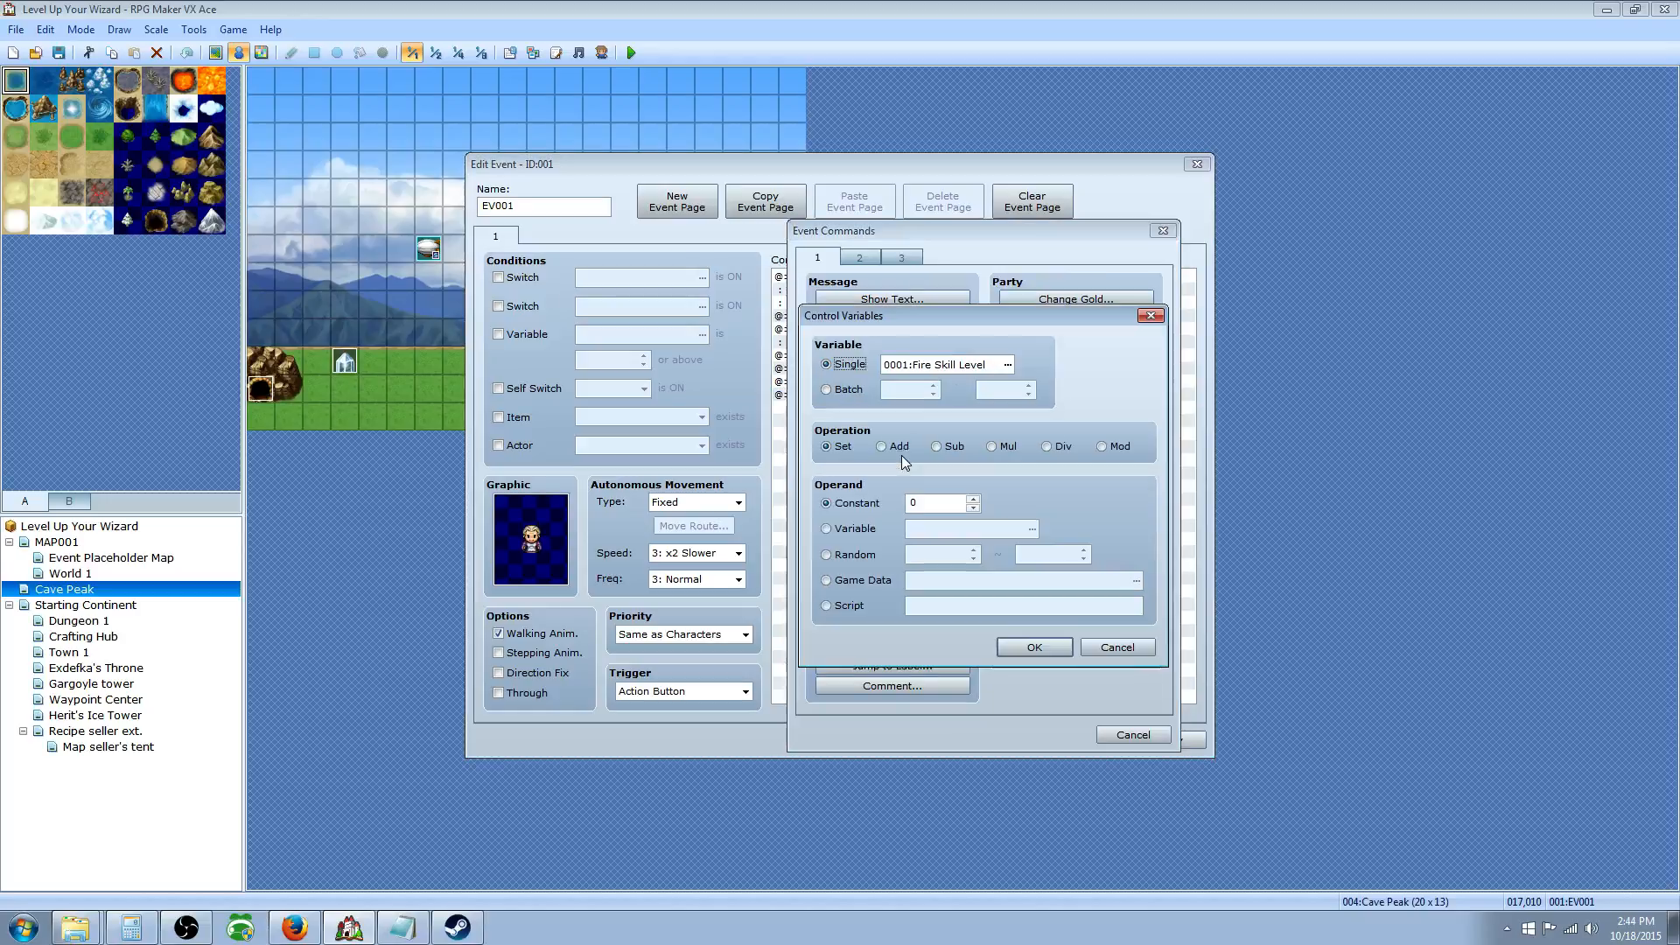
left_click(874, 583)
left_click(1135, 582)
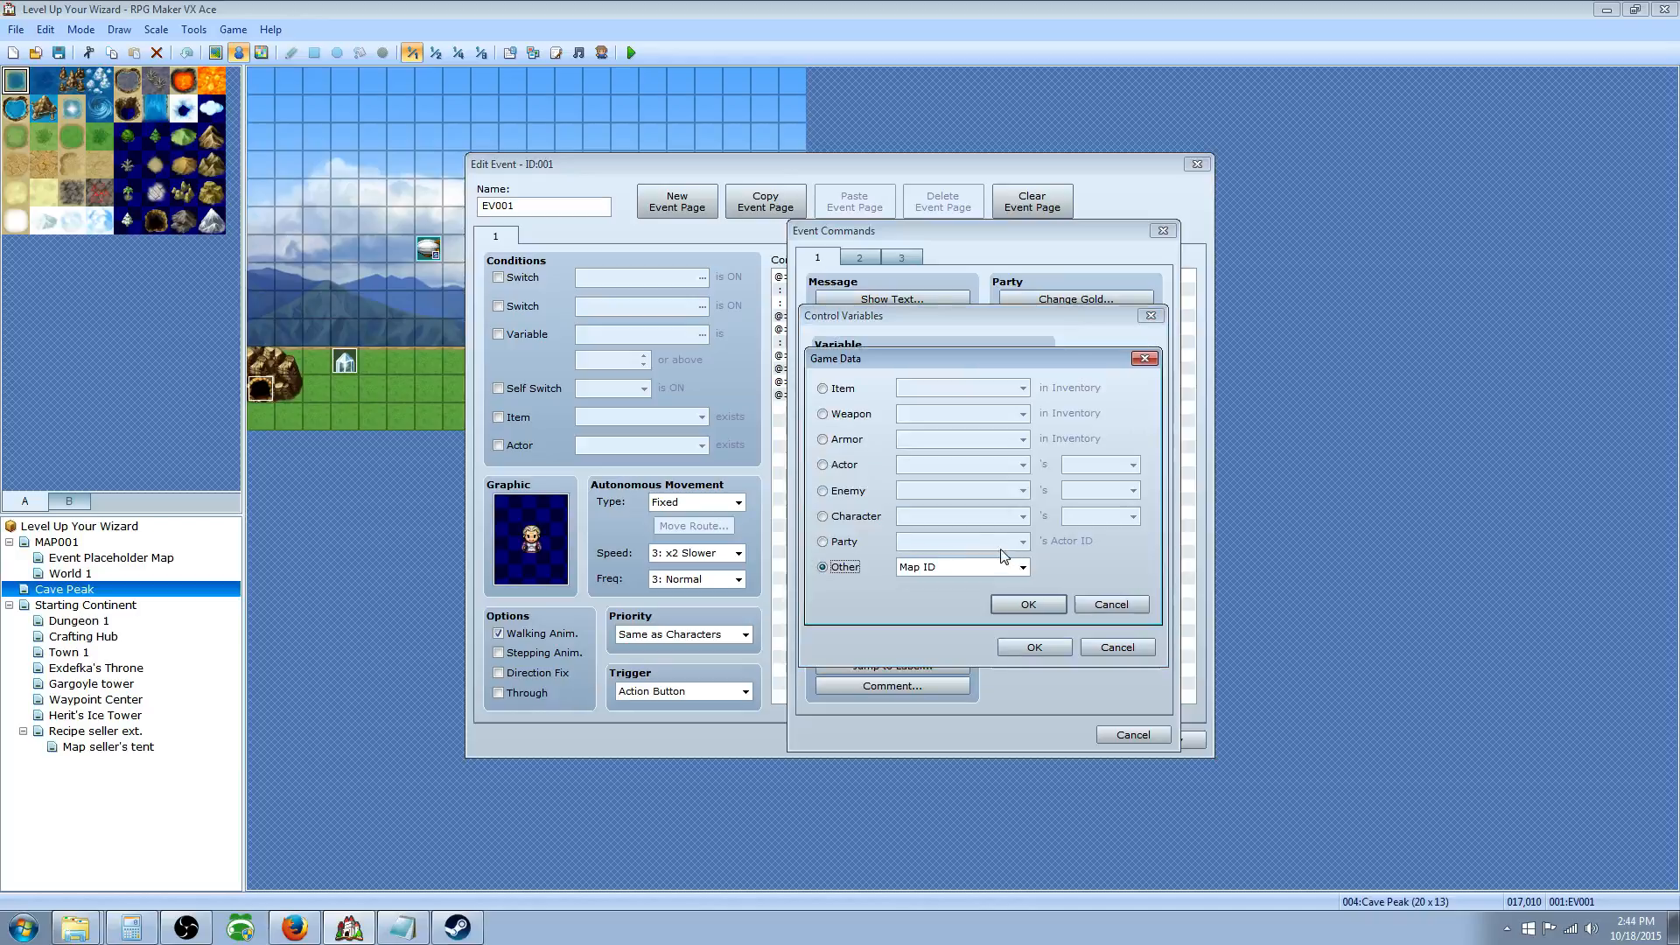
left_click(1029, 606)
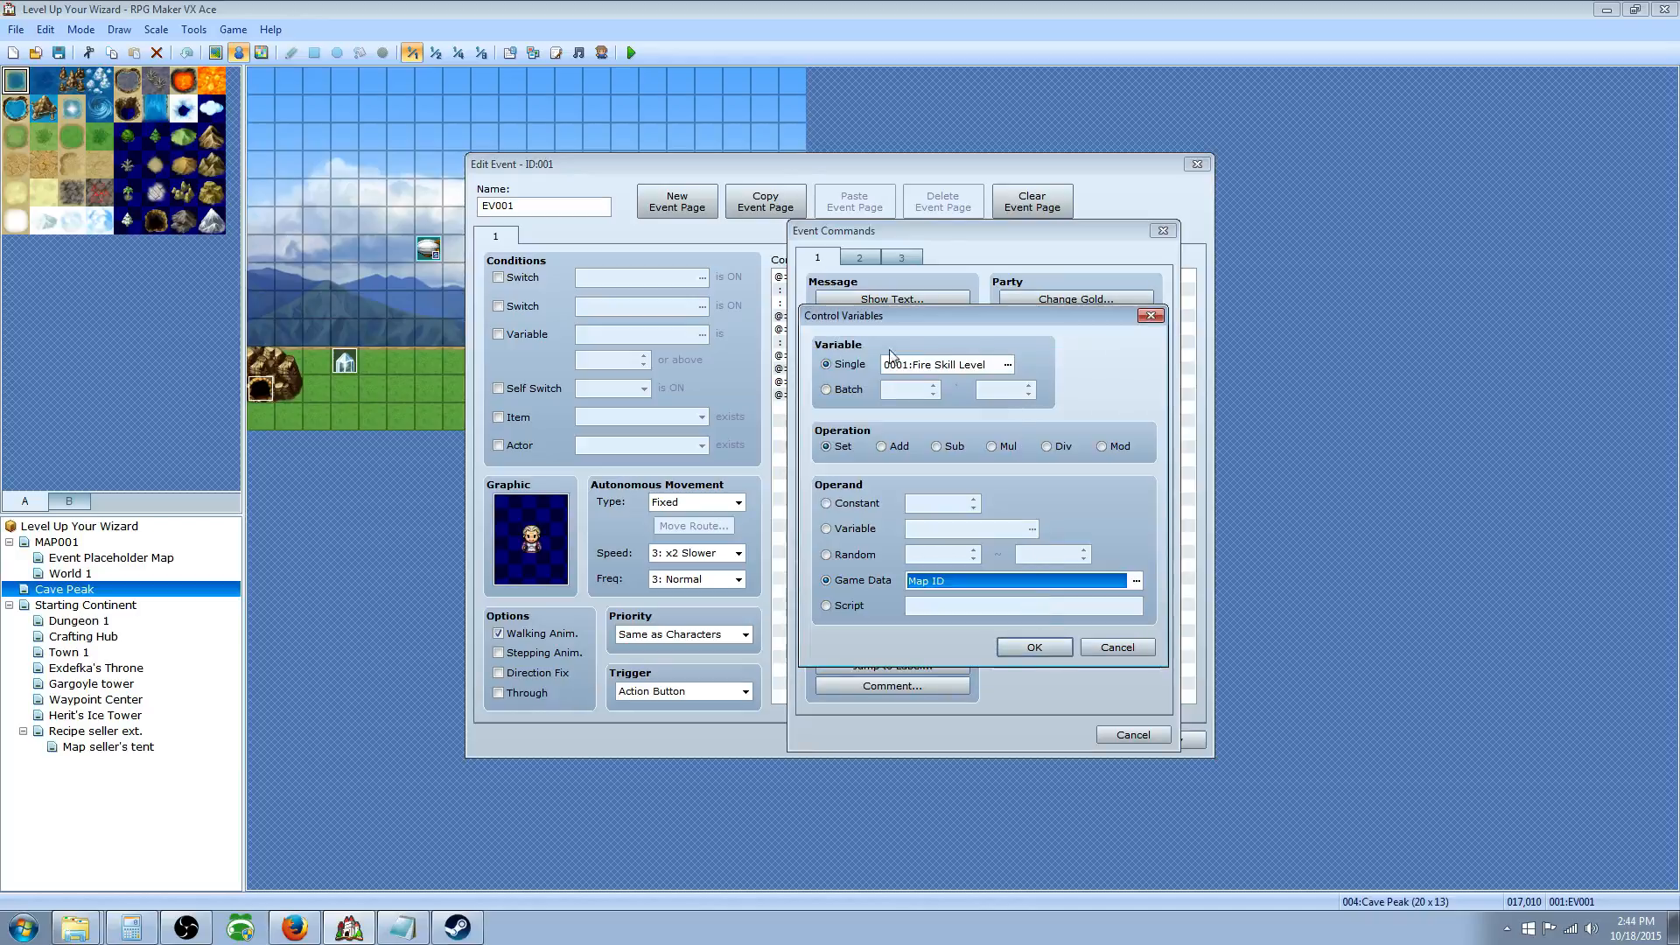
left_click(1009, 366)
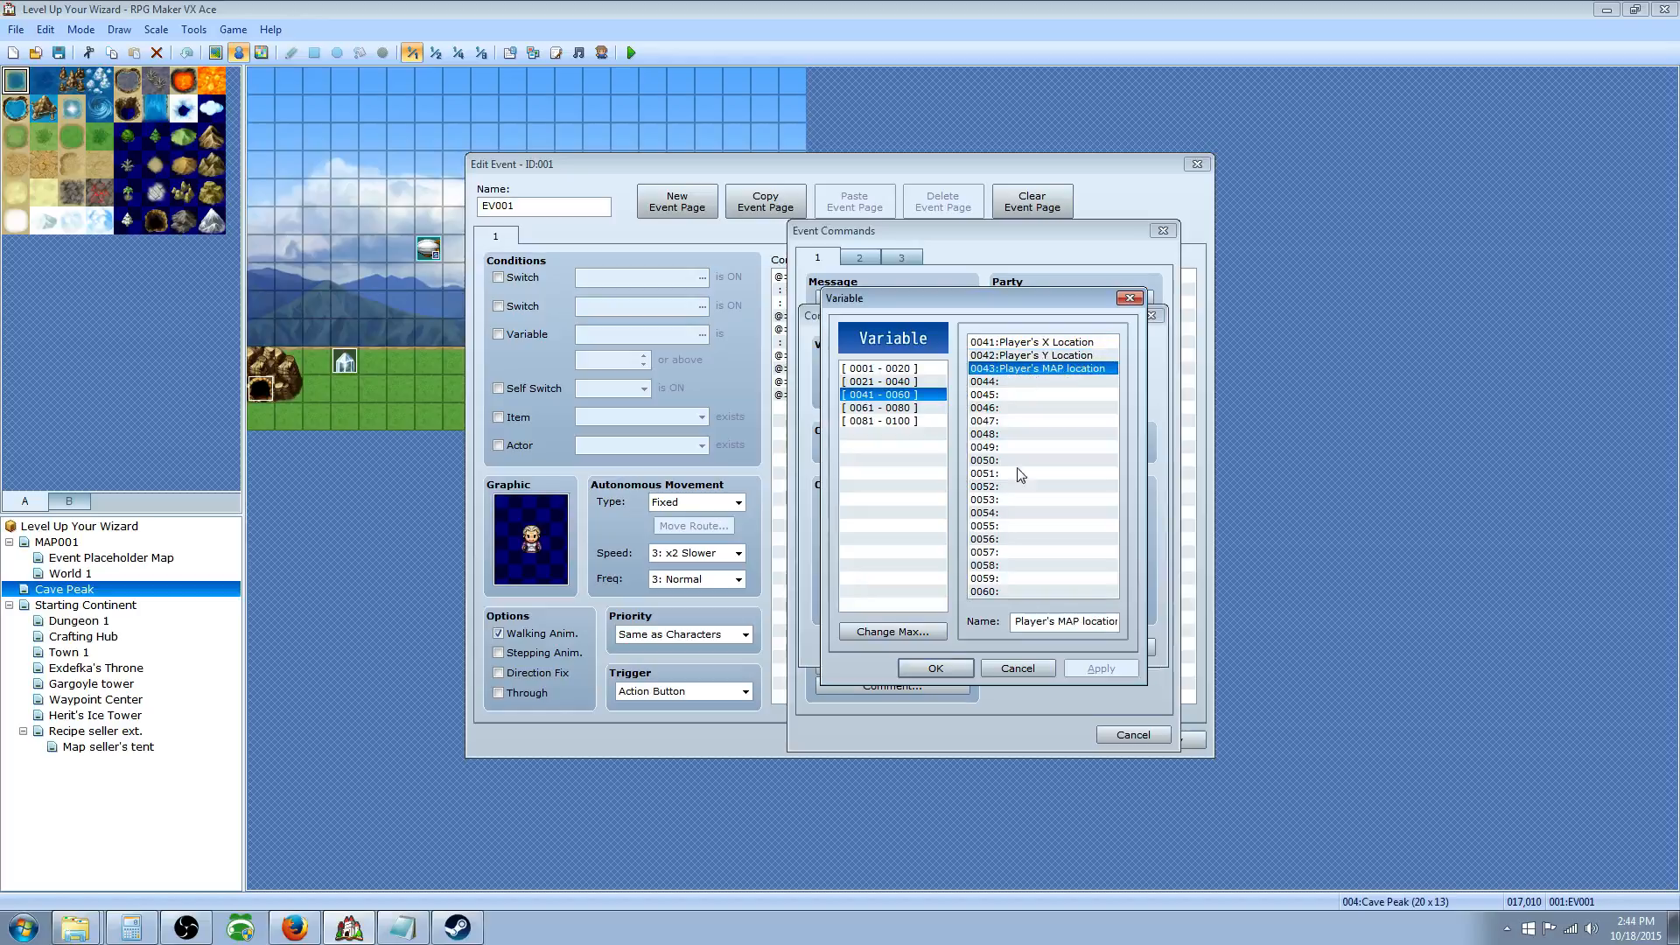
left_click(935, 668)
left_click(1029, 655)
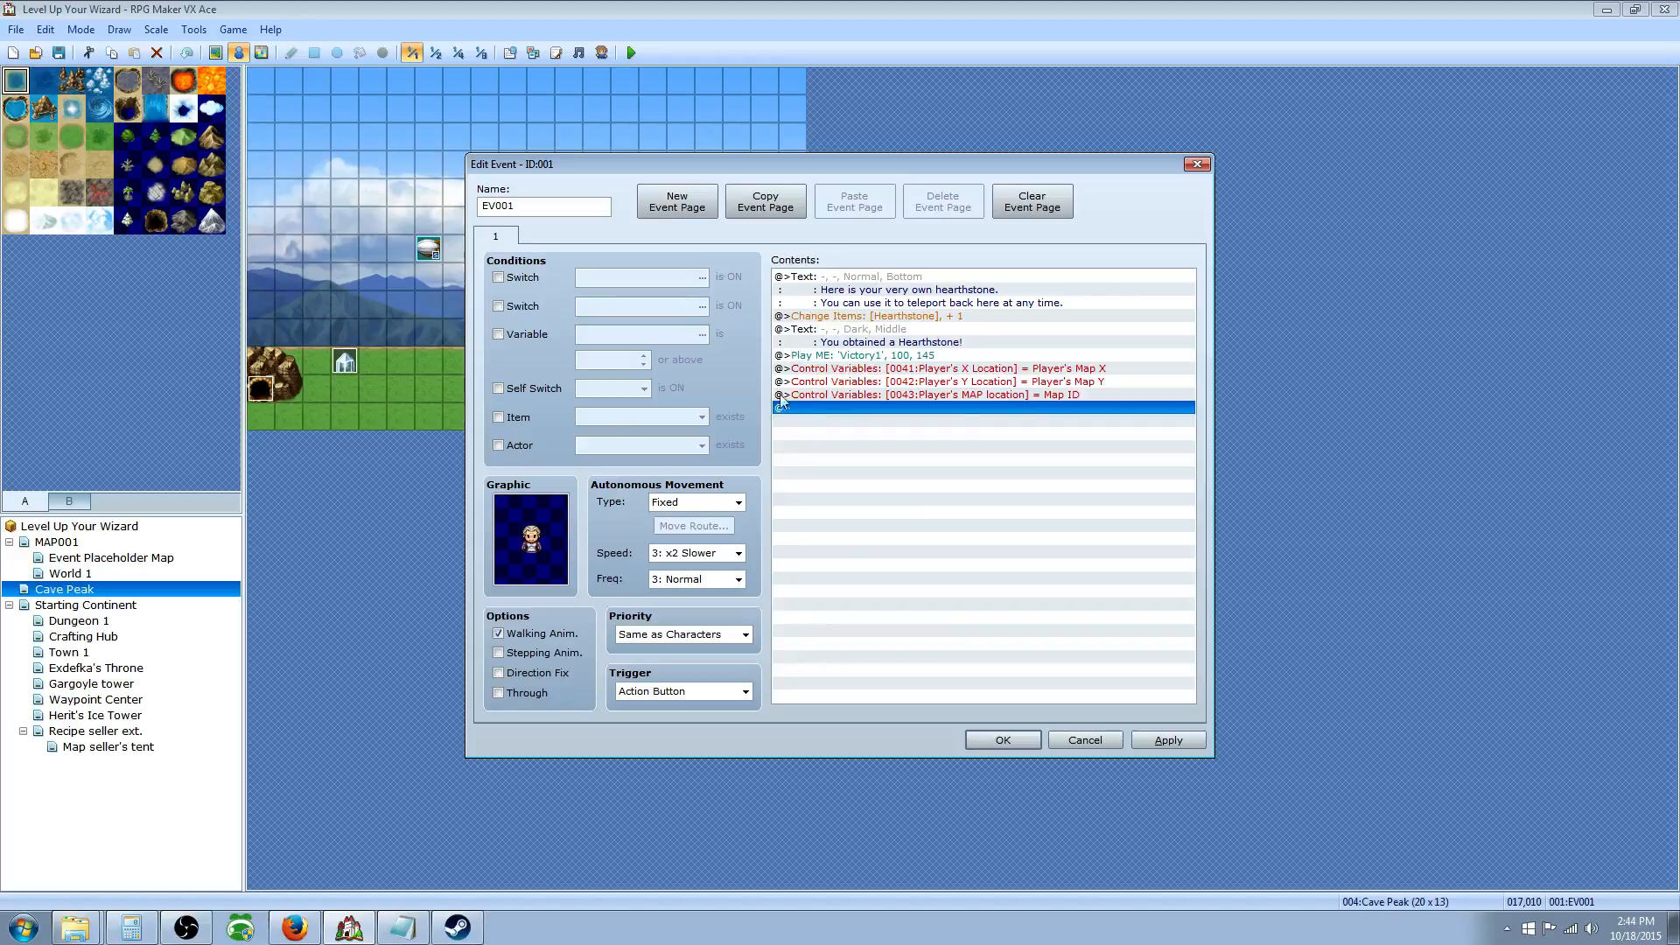
left_click(551, 534)
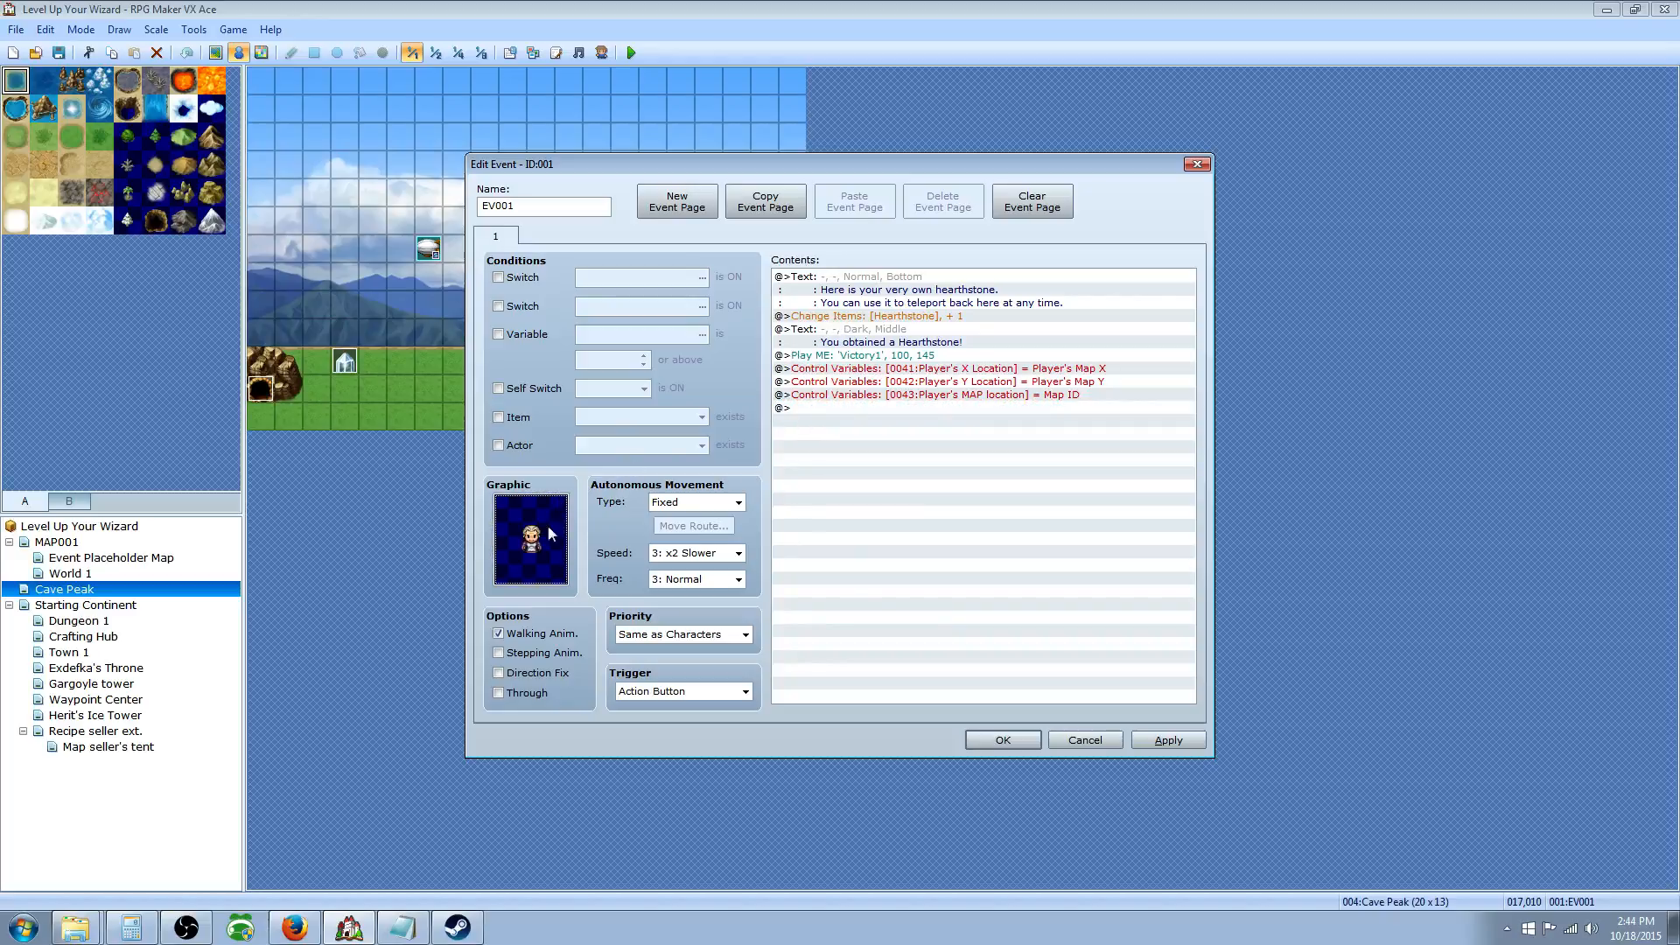
Step: Add a second page to the event and check page 1's sprite without changing it
left_click(687, 211)
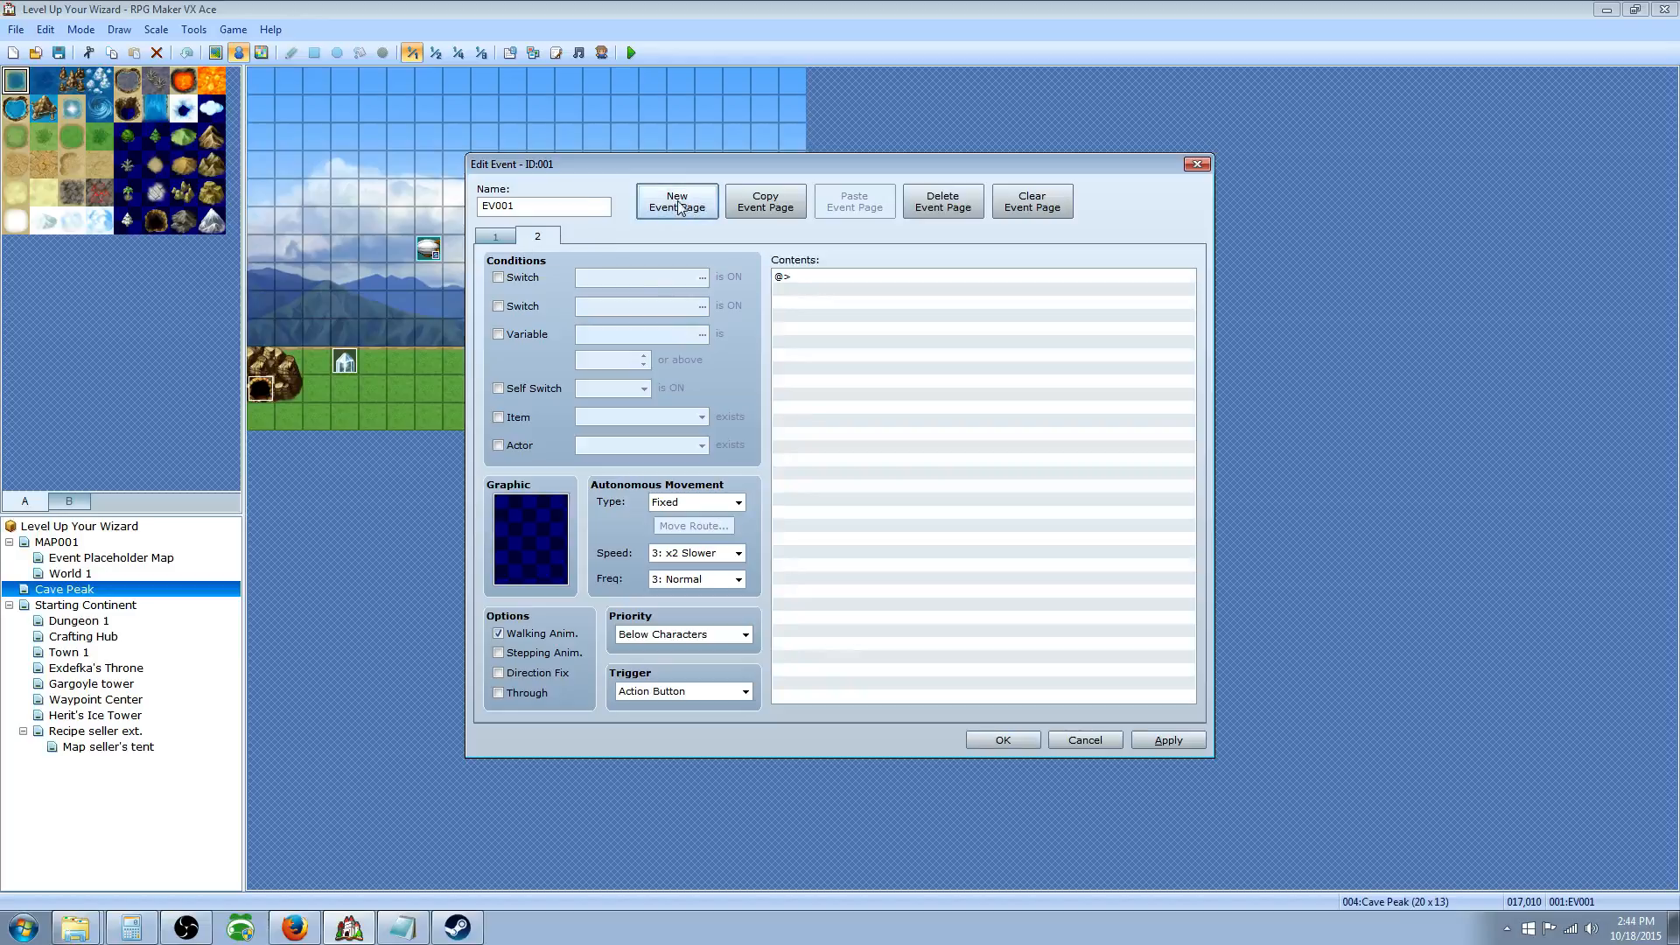
left_click(493, 239)
left_click(538, 238)
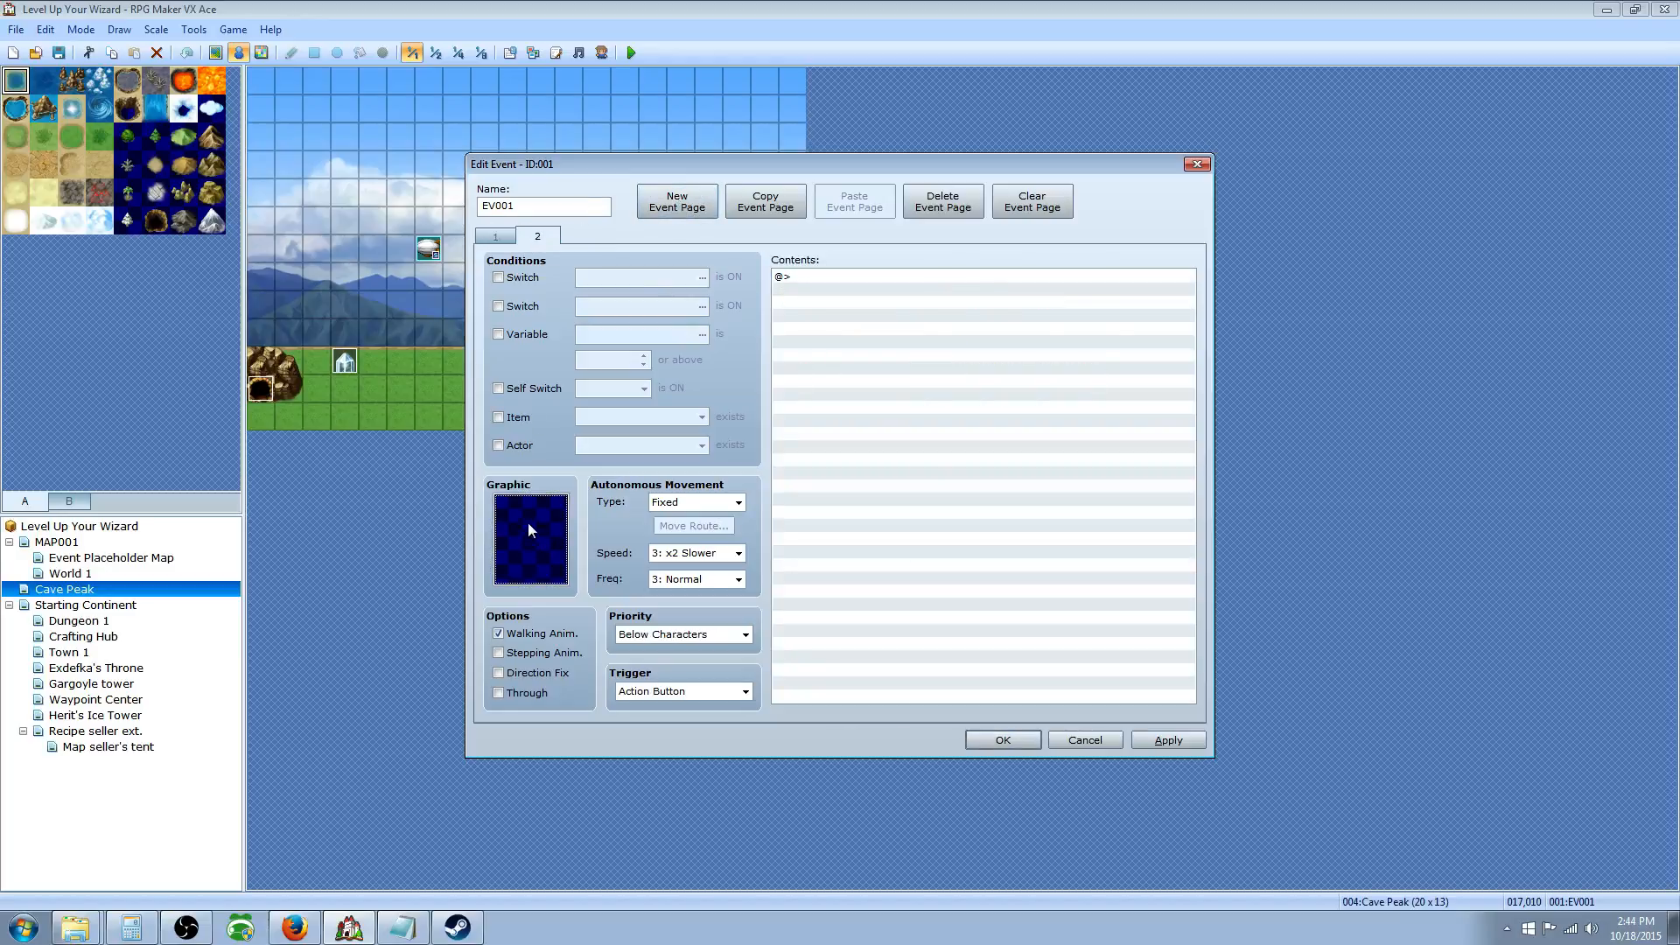
left_click(496, 243)
left_click(538, 241)
left_click(511, 244)
left_click(525, 241)
left_click(495, 238)
left_click(538, 238)
left_click(495, 238)
double_click(547, 545)
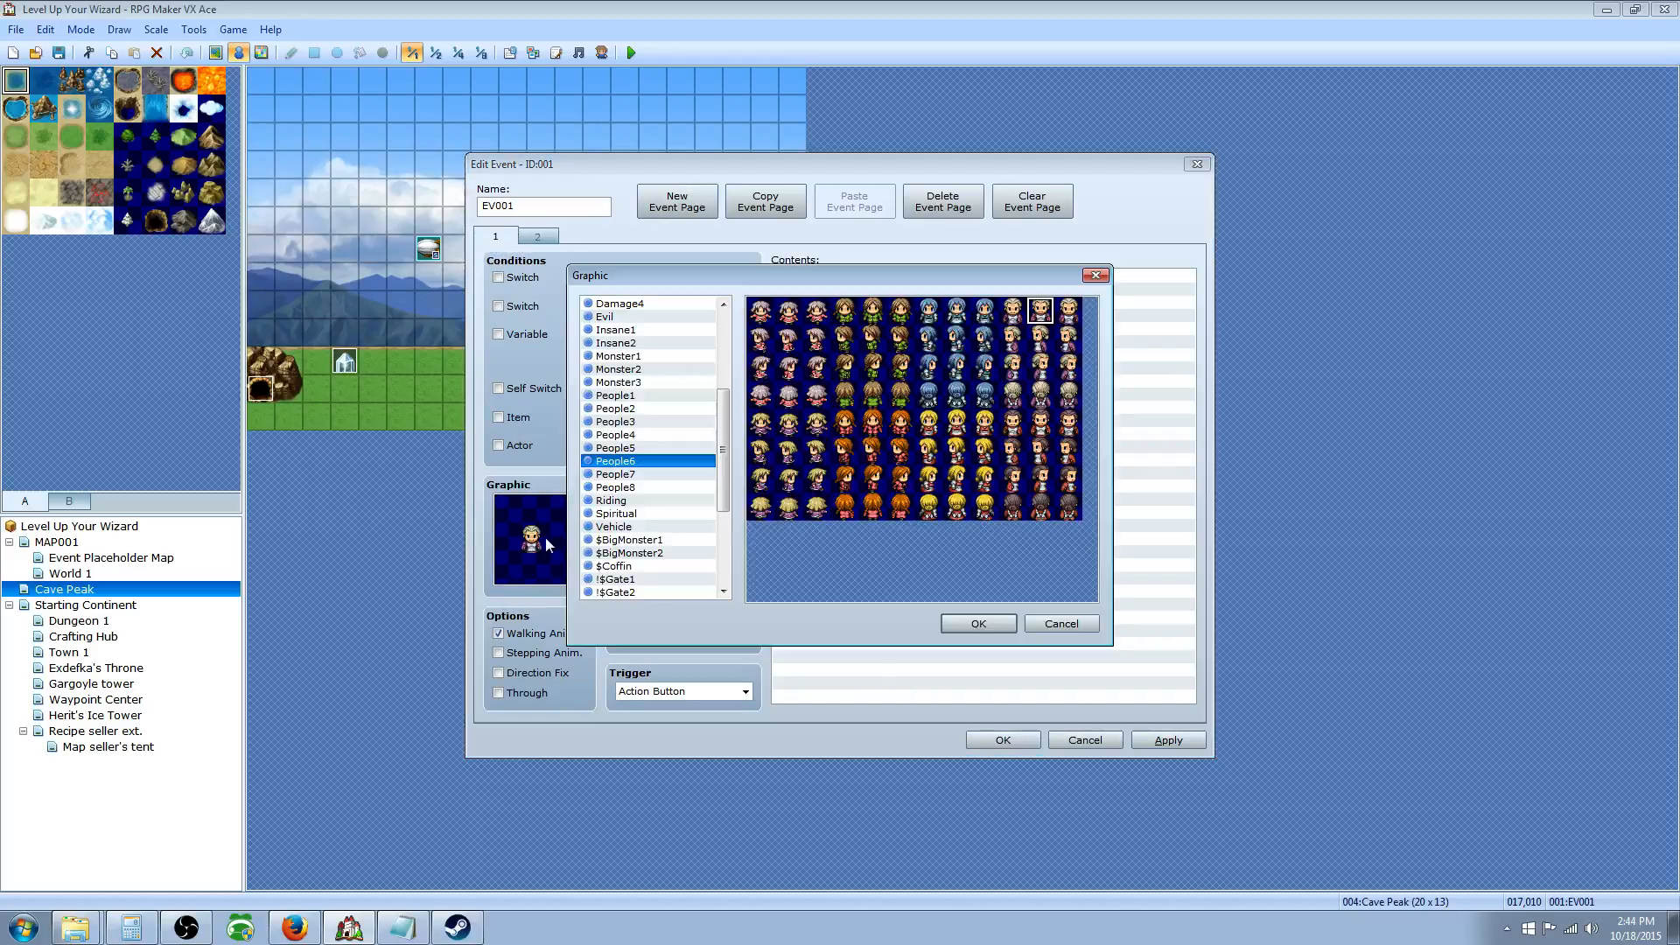
left_click(978, 623)
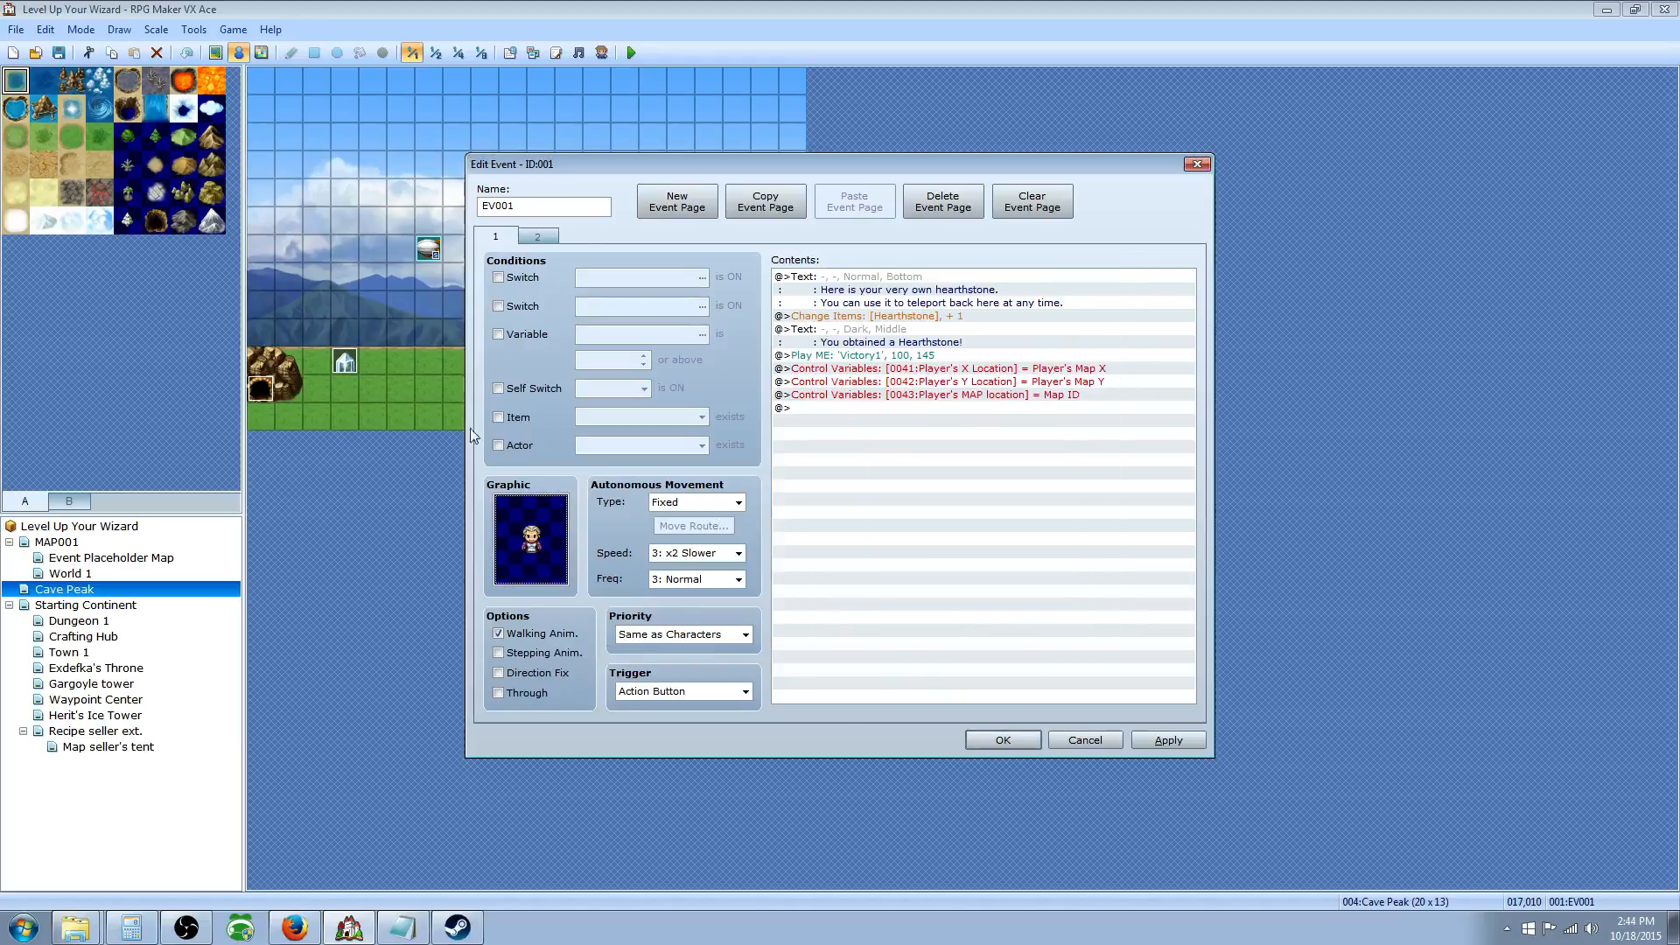
Step: Give page 2 the same villager sprite from the People6 character sheet
left_click(538, 237)
double_click(539, 534)
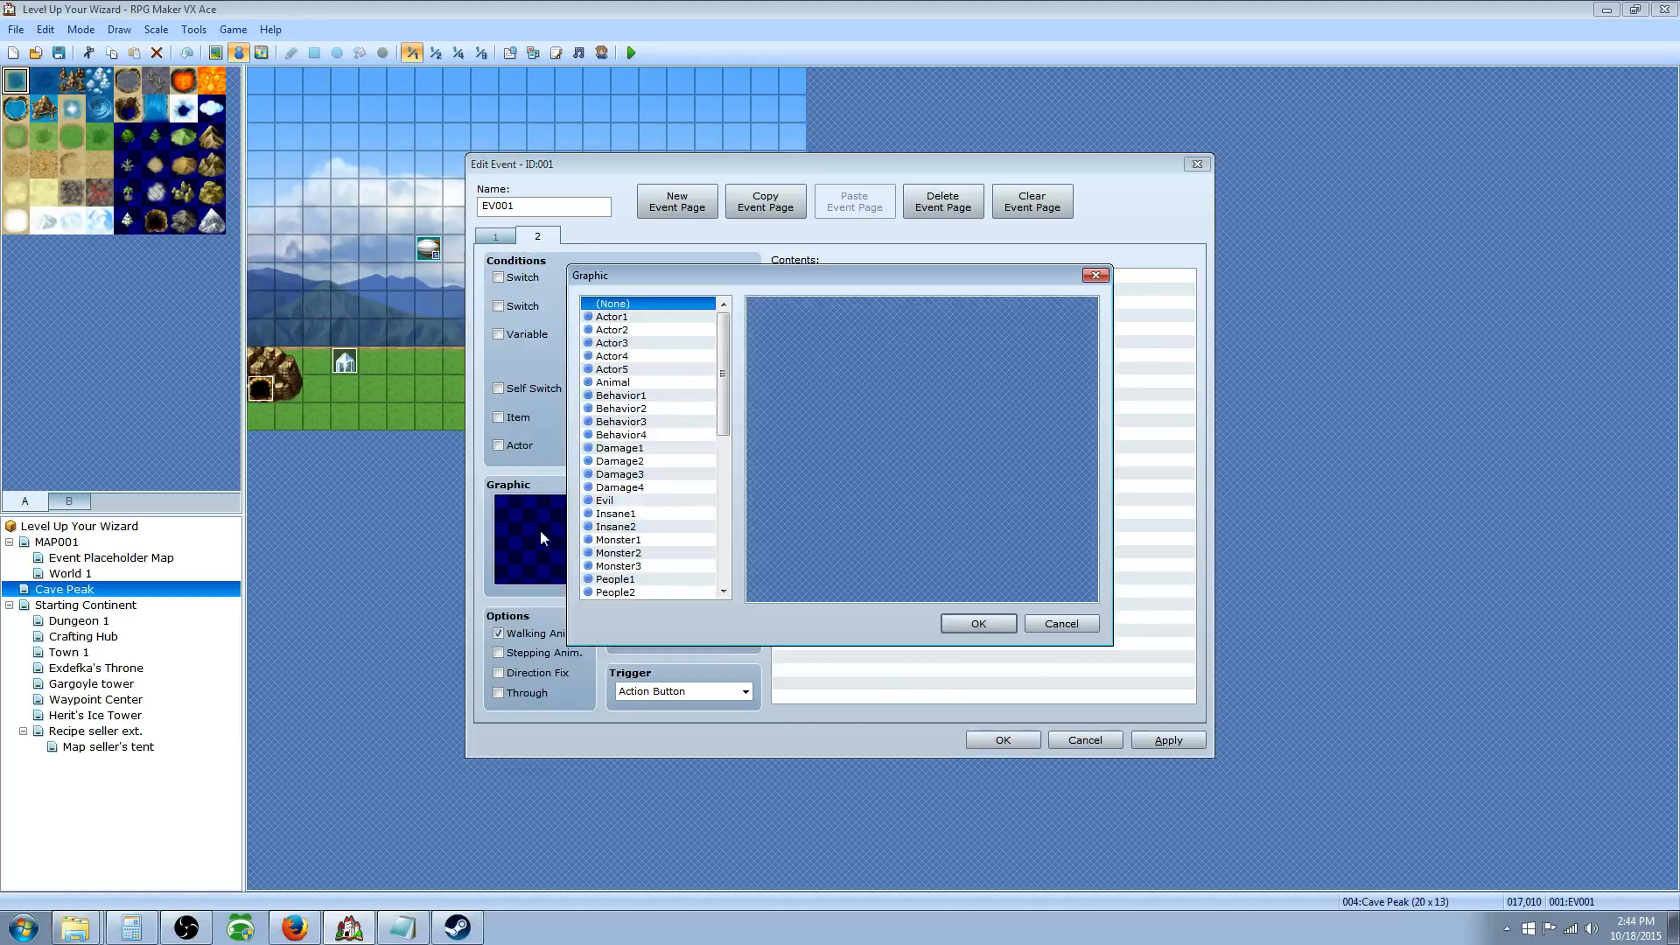
left_click_drag(725, 354, 725, 404)
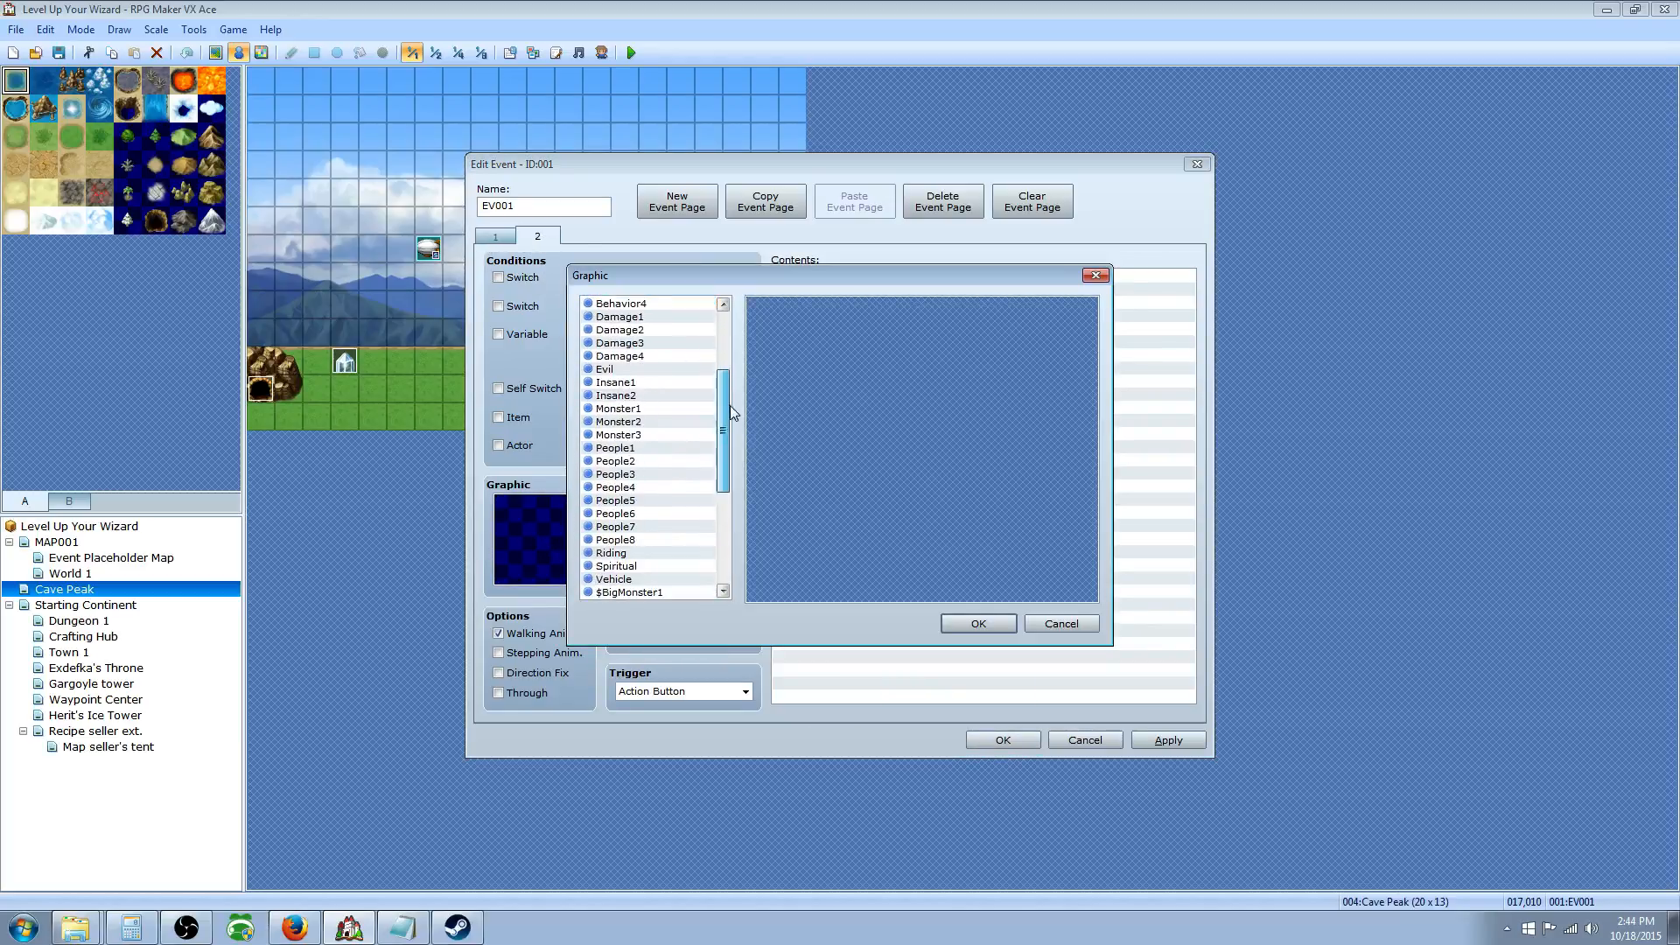
left_click(637, 515)
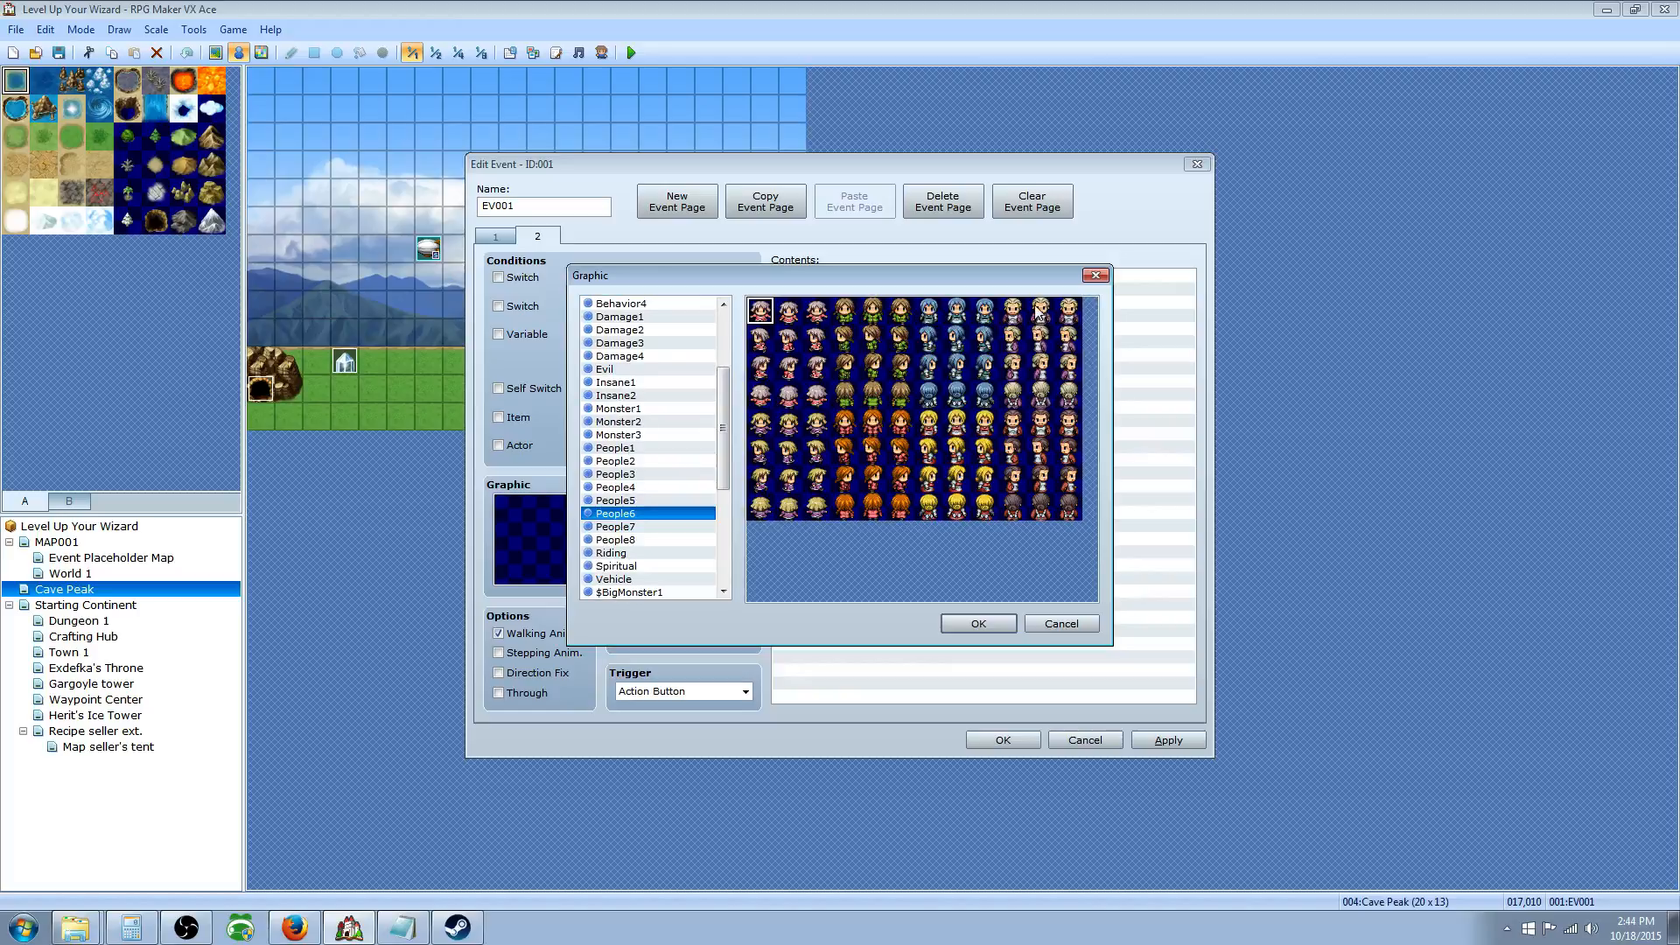
left_click(1038, 312)
left_click(979, 623)
Step: Insert a Show Text command on page 2's empty command line
left_click(822, 300)
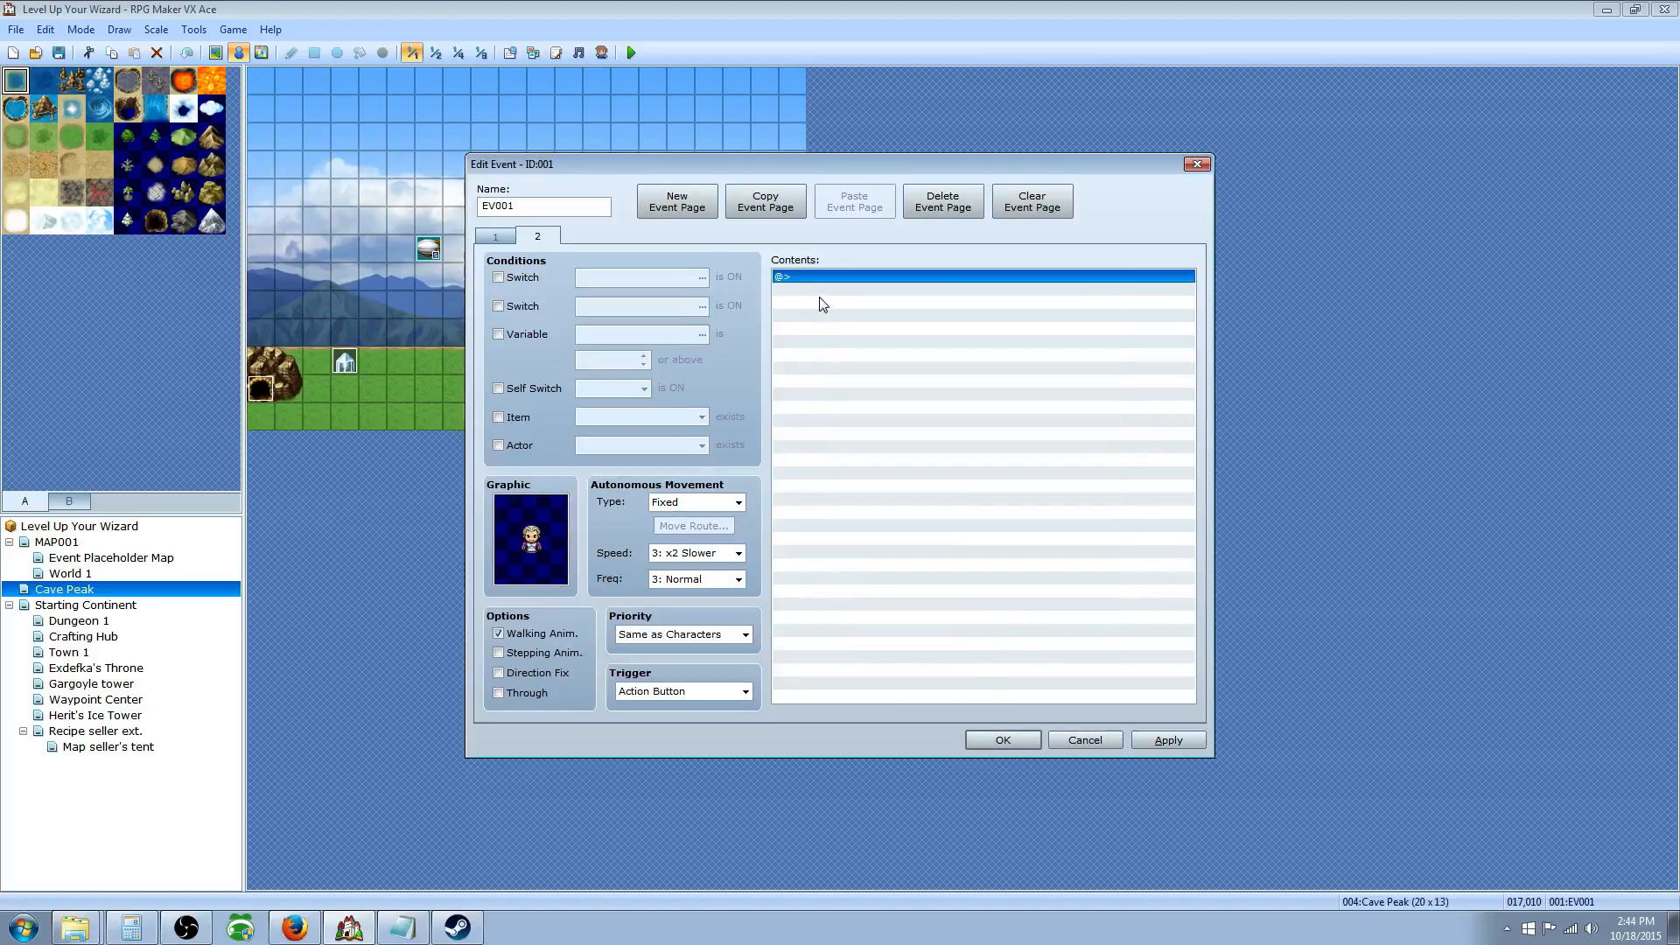
right_click(822, 298)
left_click(880, 304)
left_click(881, 302)
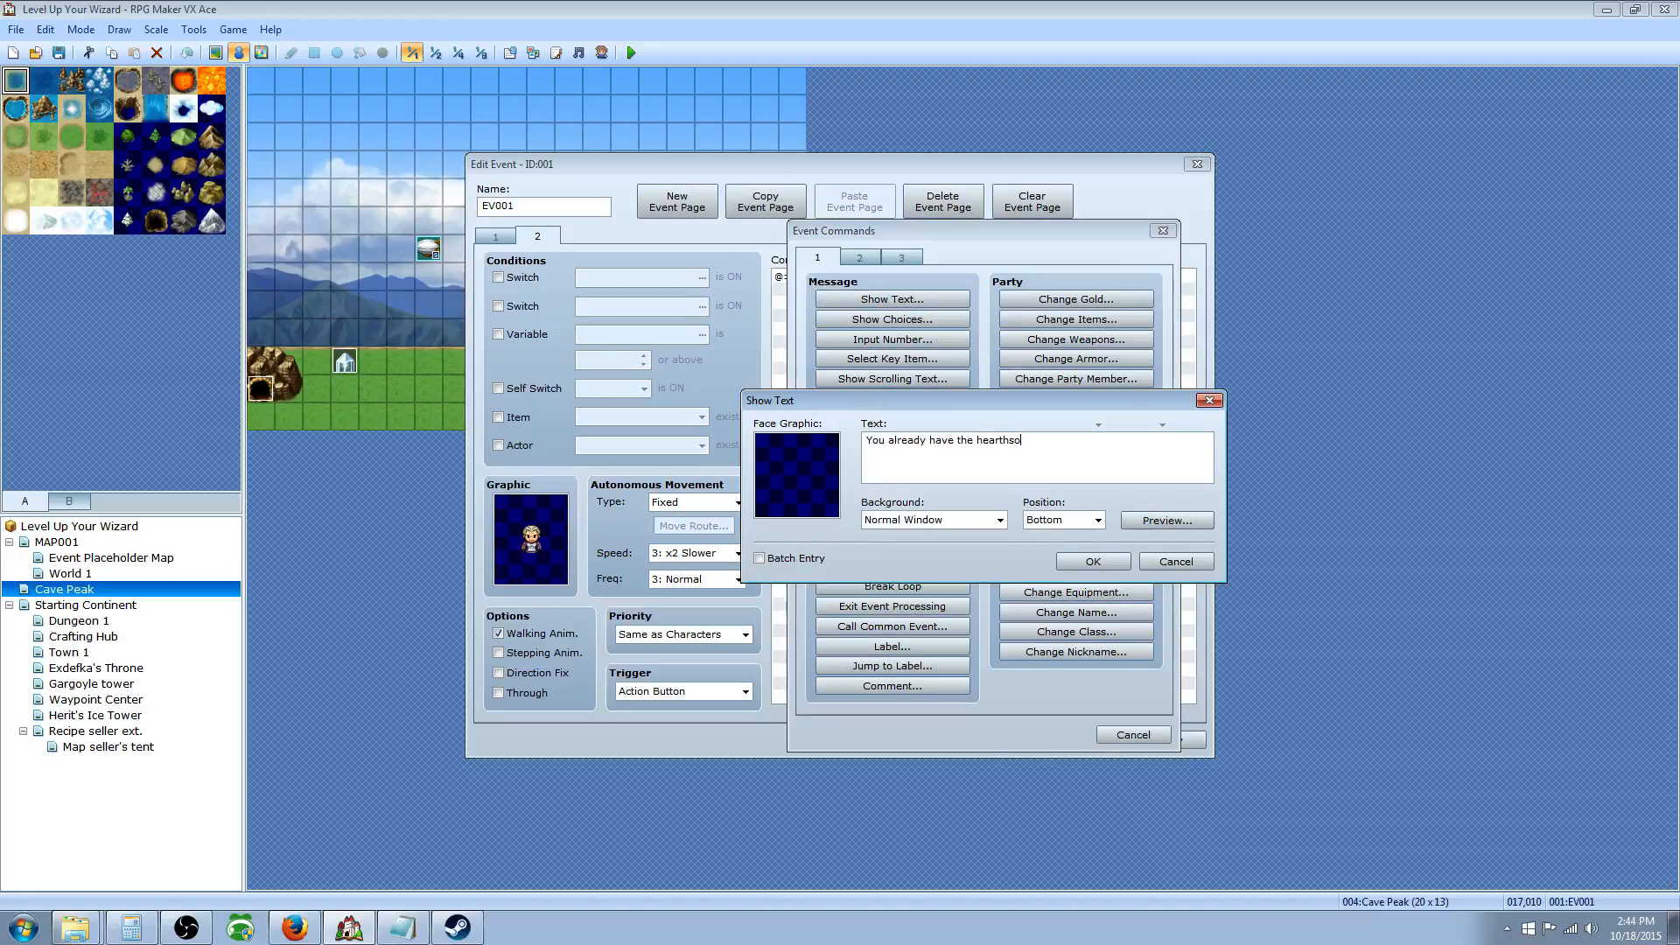
Step: Confirm the message, then add Control Self Switch A = ON at the end of page 1
left_click(1093, 561)
left_click(494, 237)
left_click(836, 409)
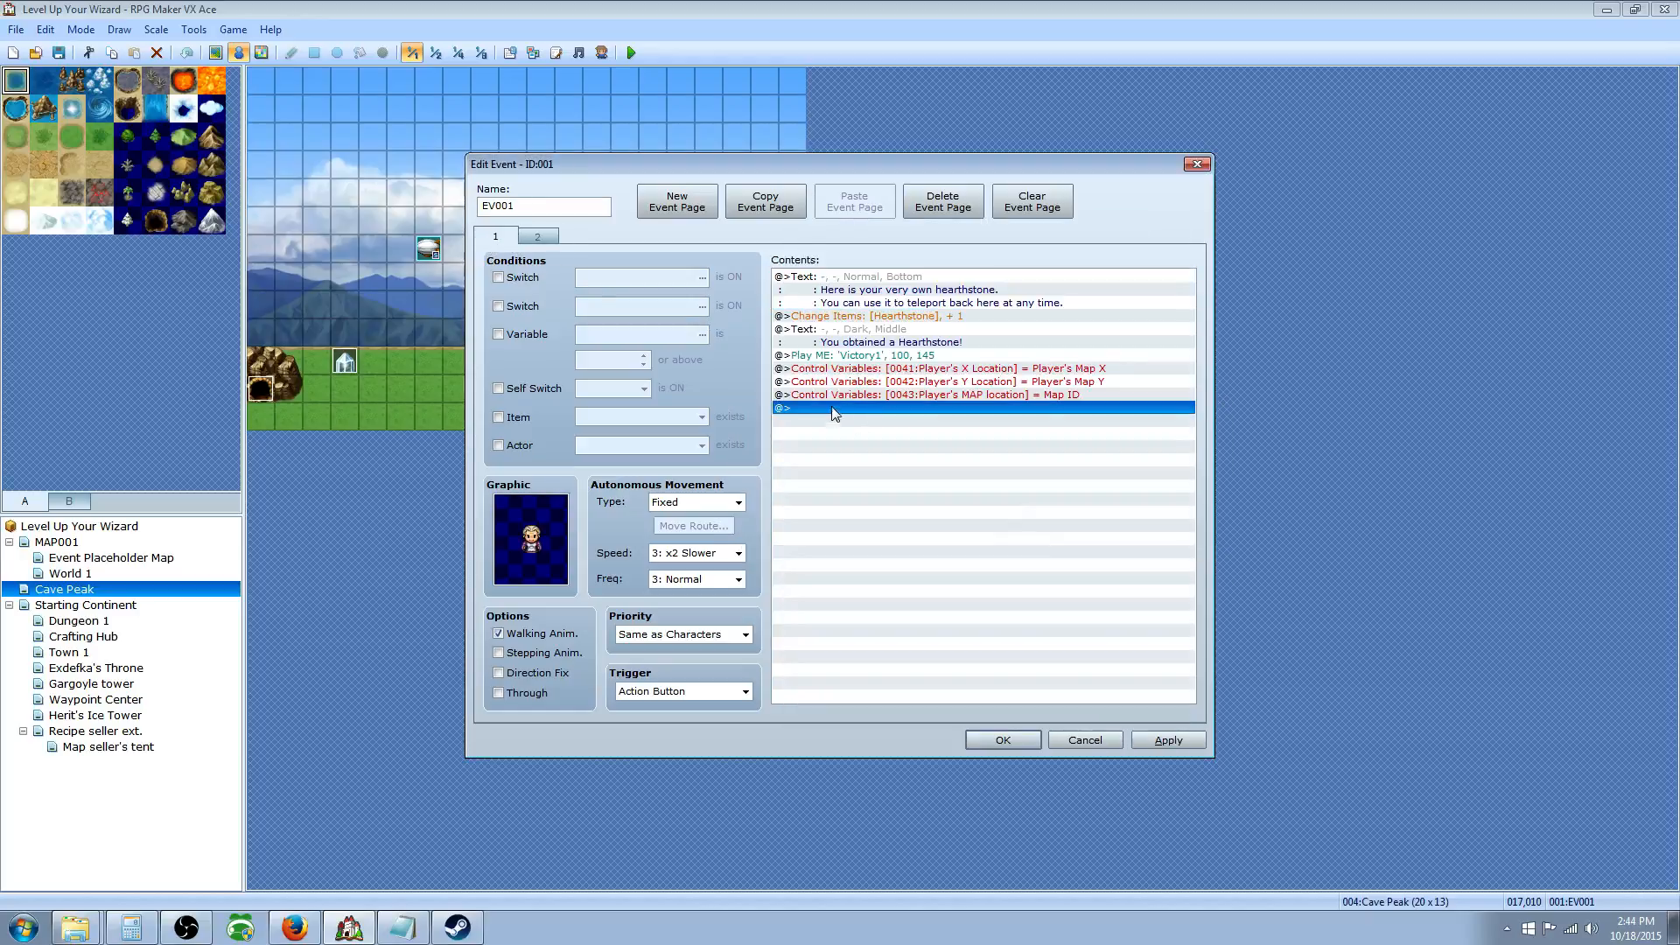
right_click(835, 412)
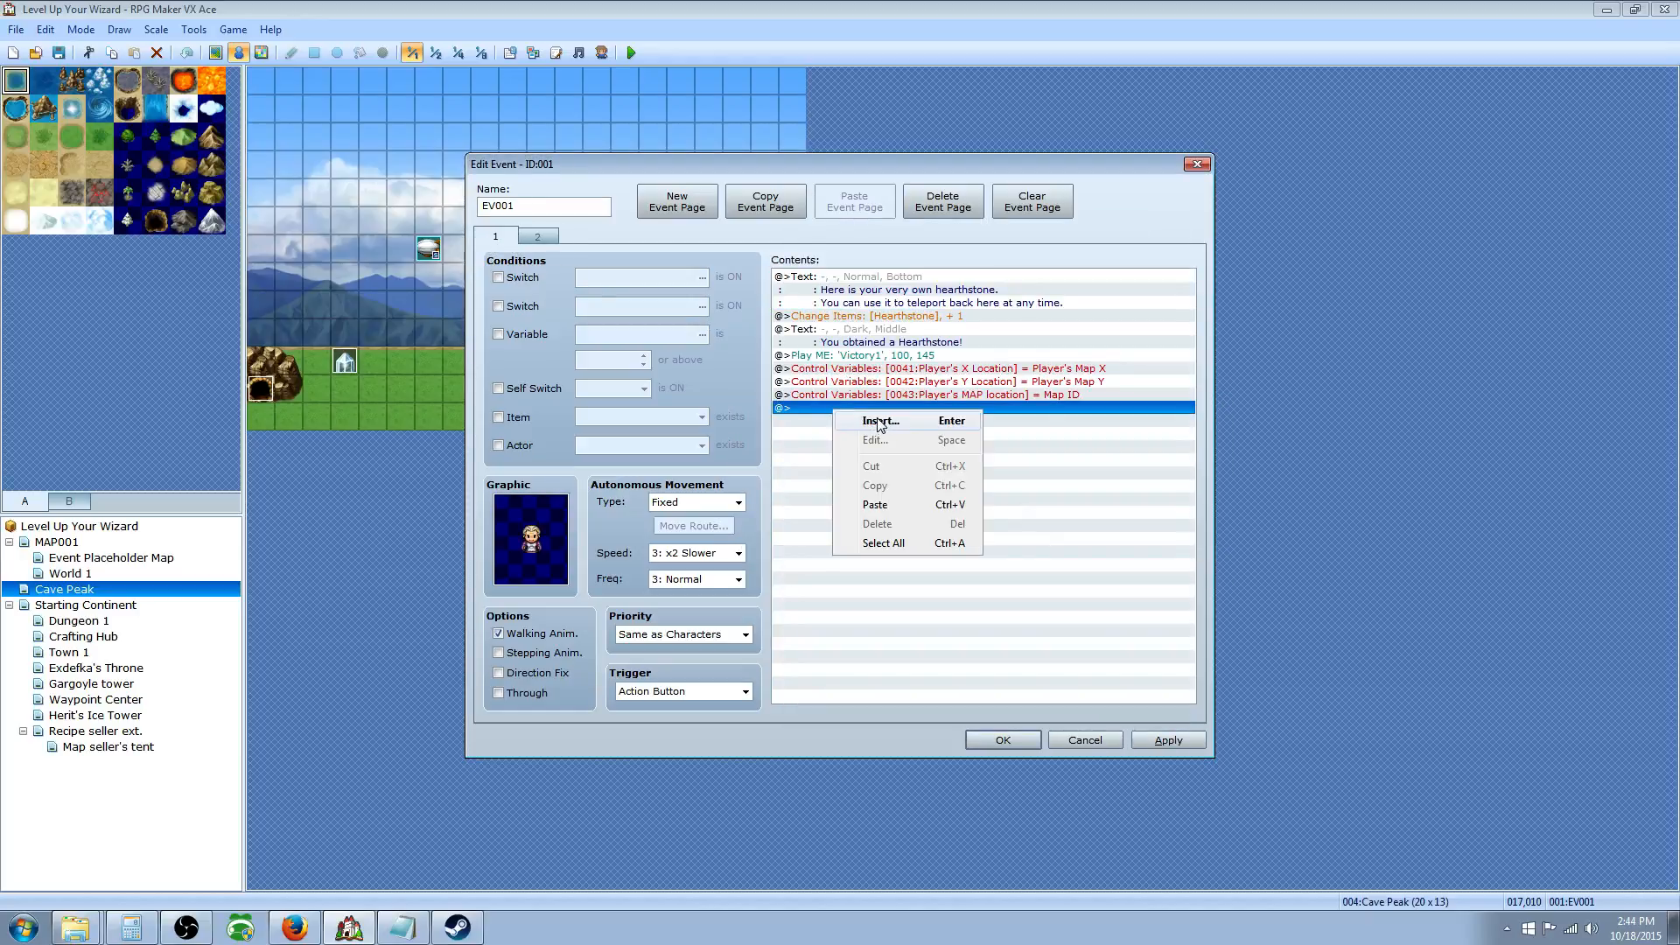
left_click(879, 421)
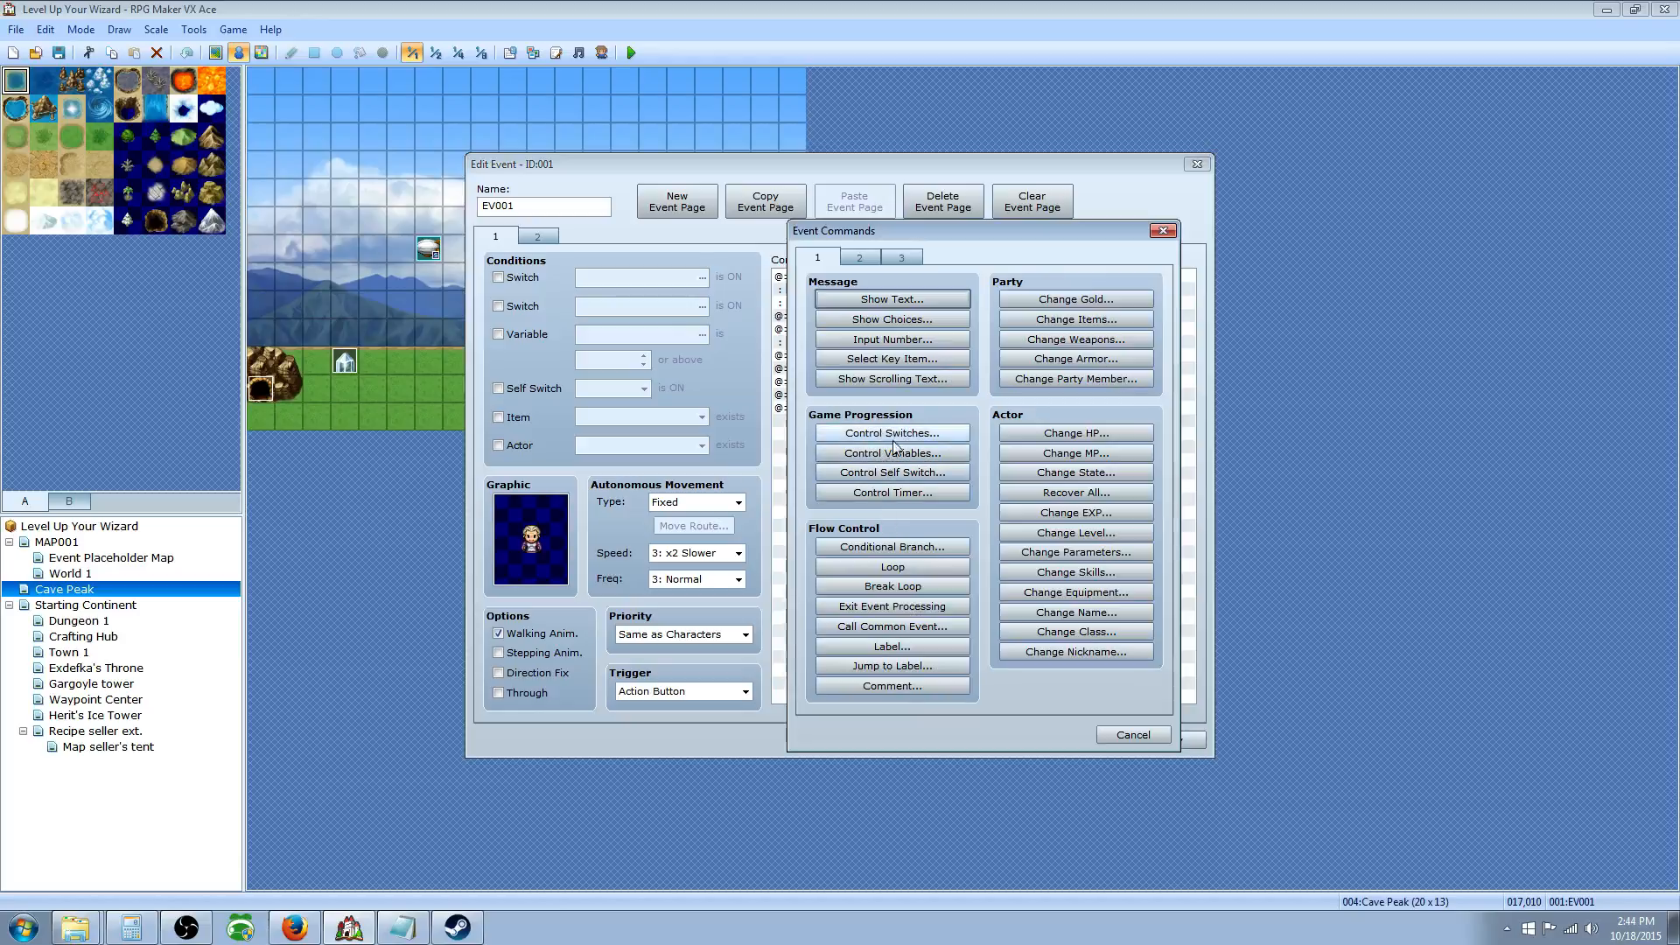
left_click(874, 473)
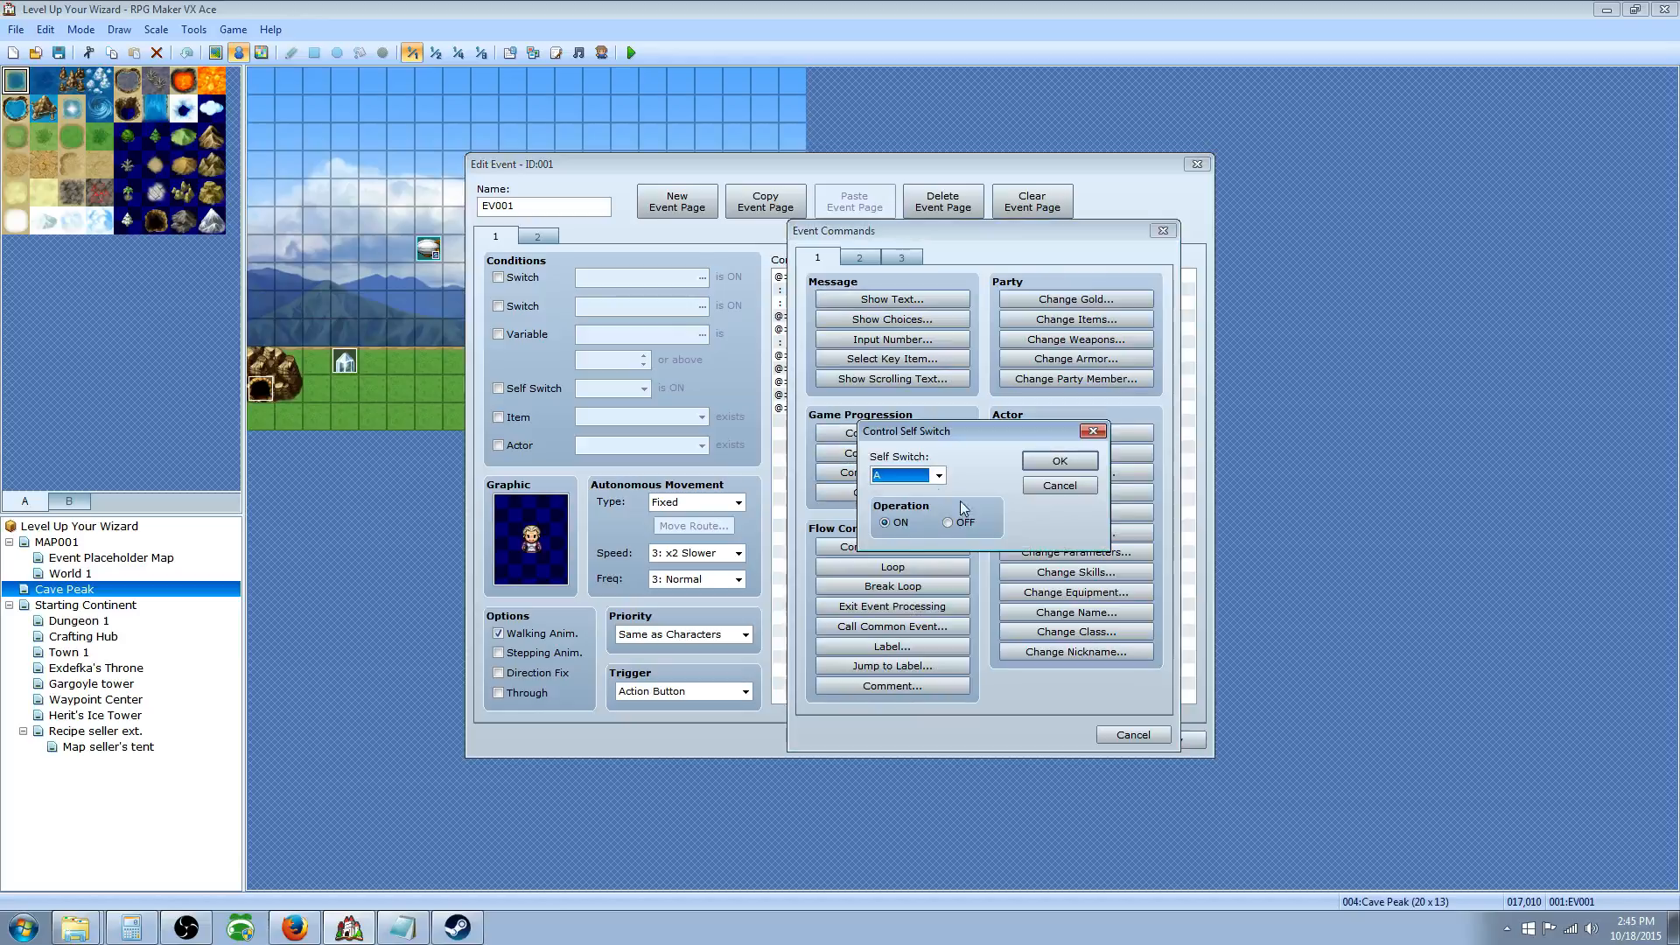
left_click(939, 476)
left_click(913, 487)
left_click(1060, 462)
Step: Make page 2 require Self Switch A, review both pages, and save the event
left_click(539, 236)
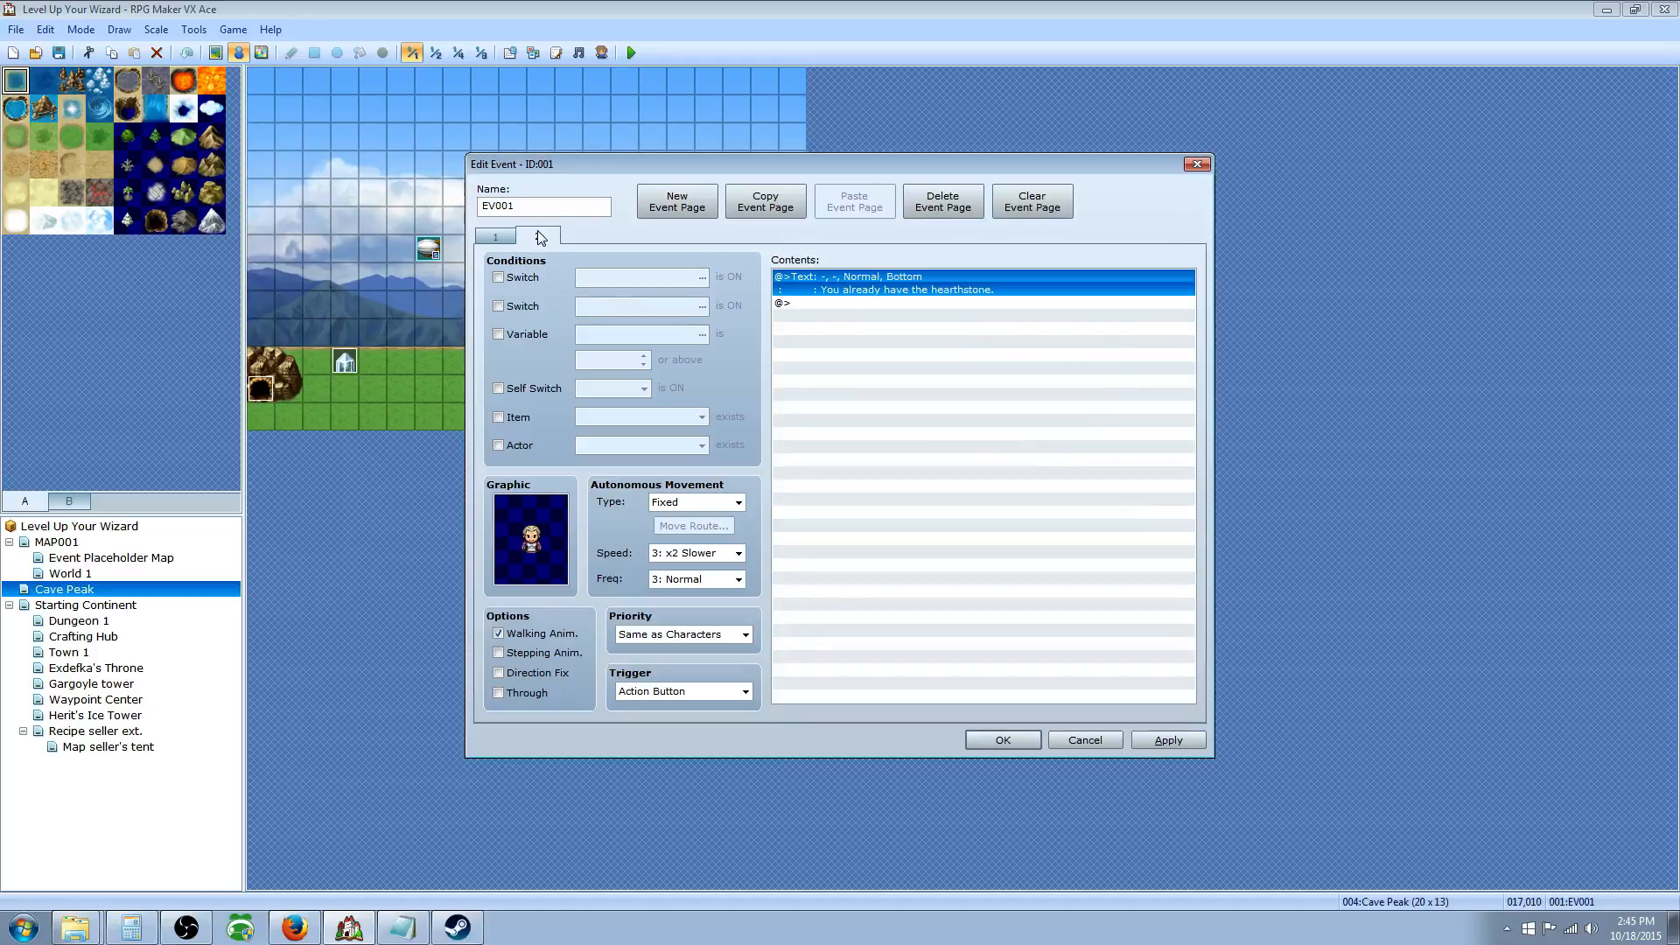
left_click(528, 391)
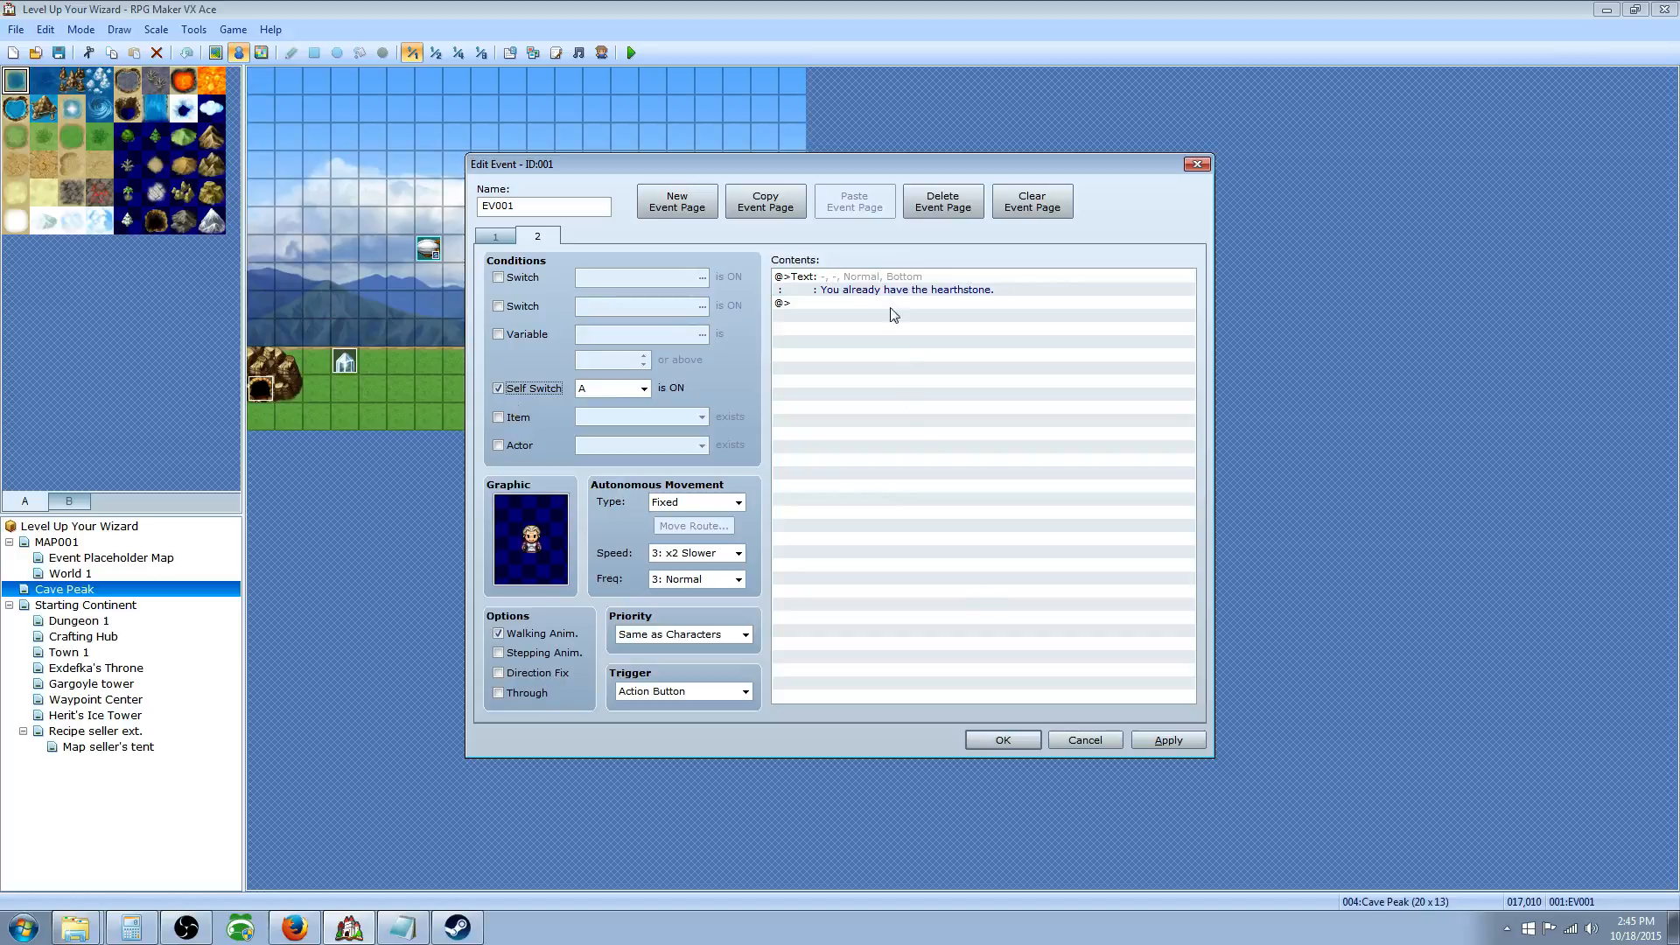
left_click(496, 236)
left_click(888, 409)
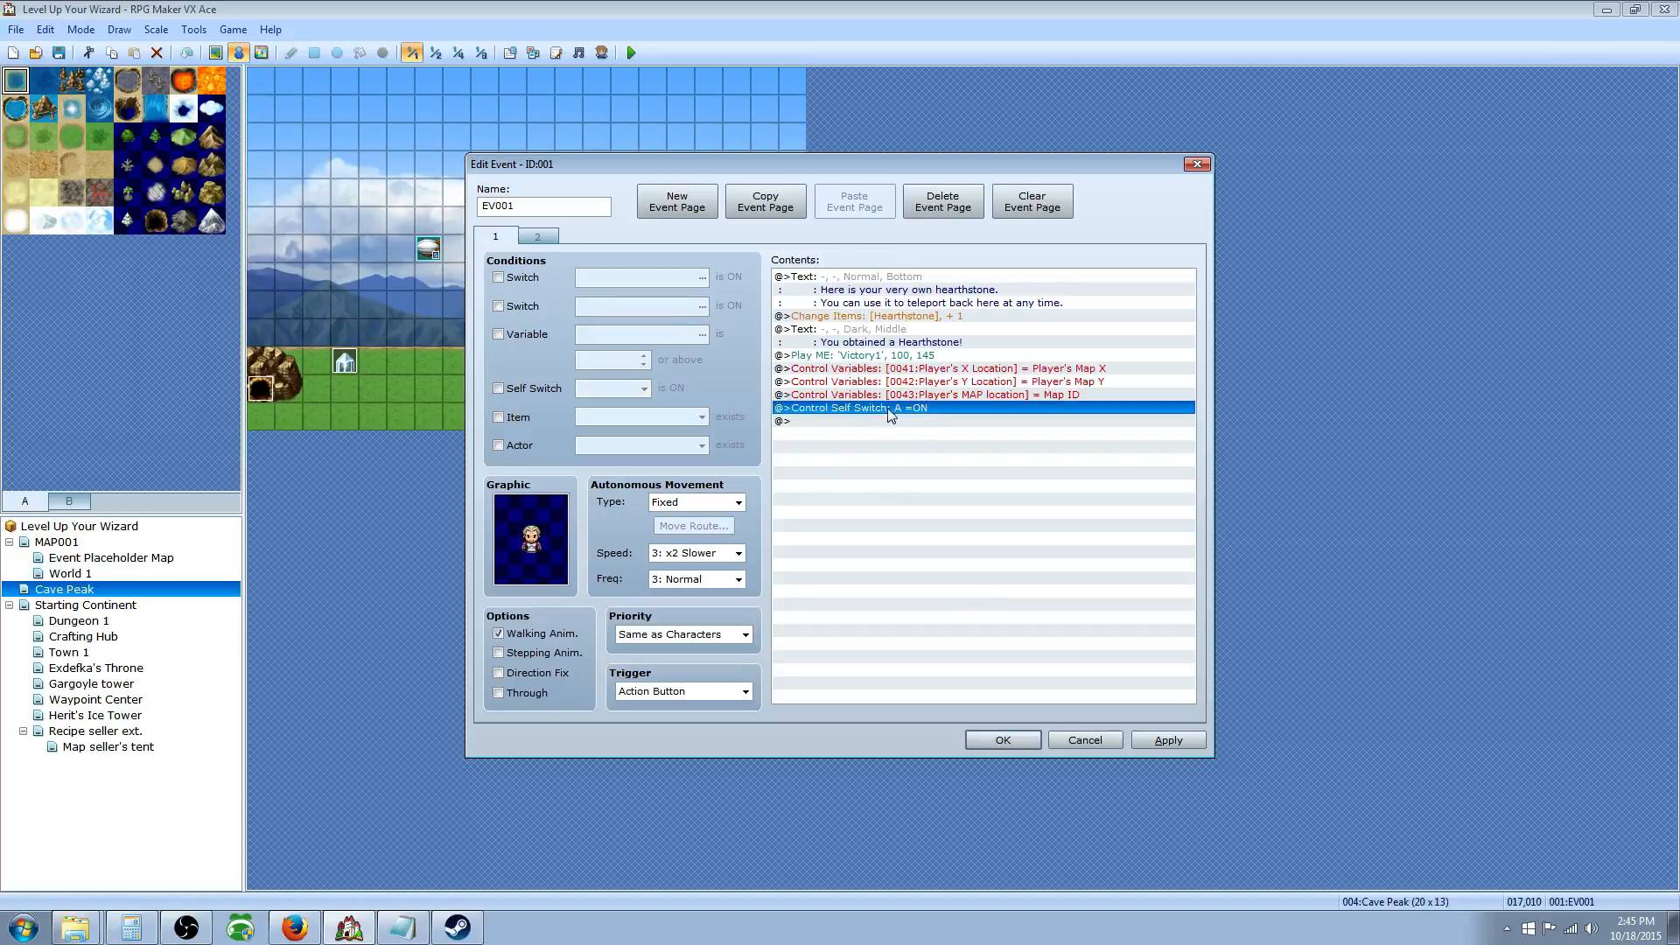
left_click(538, 238)
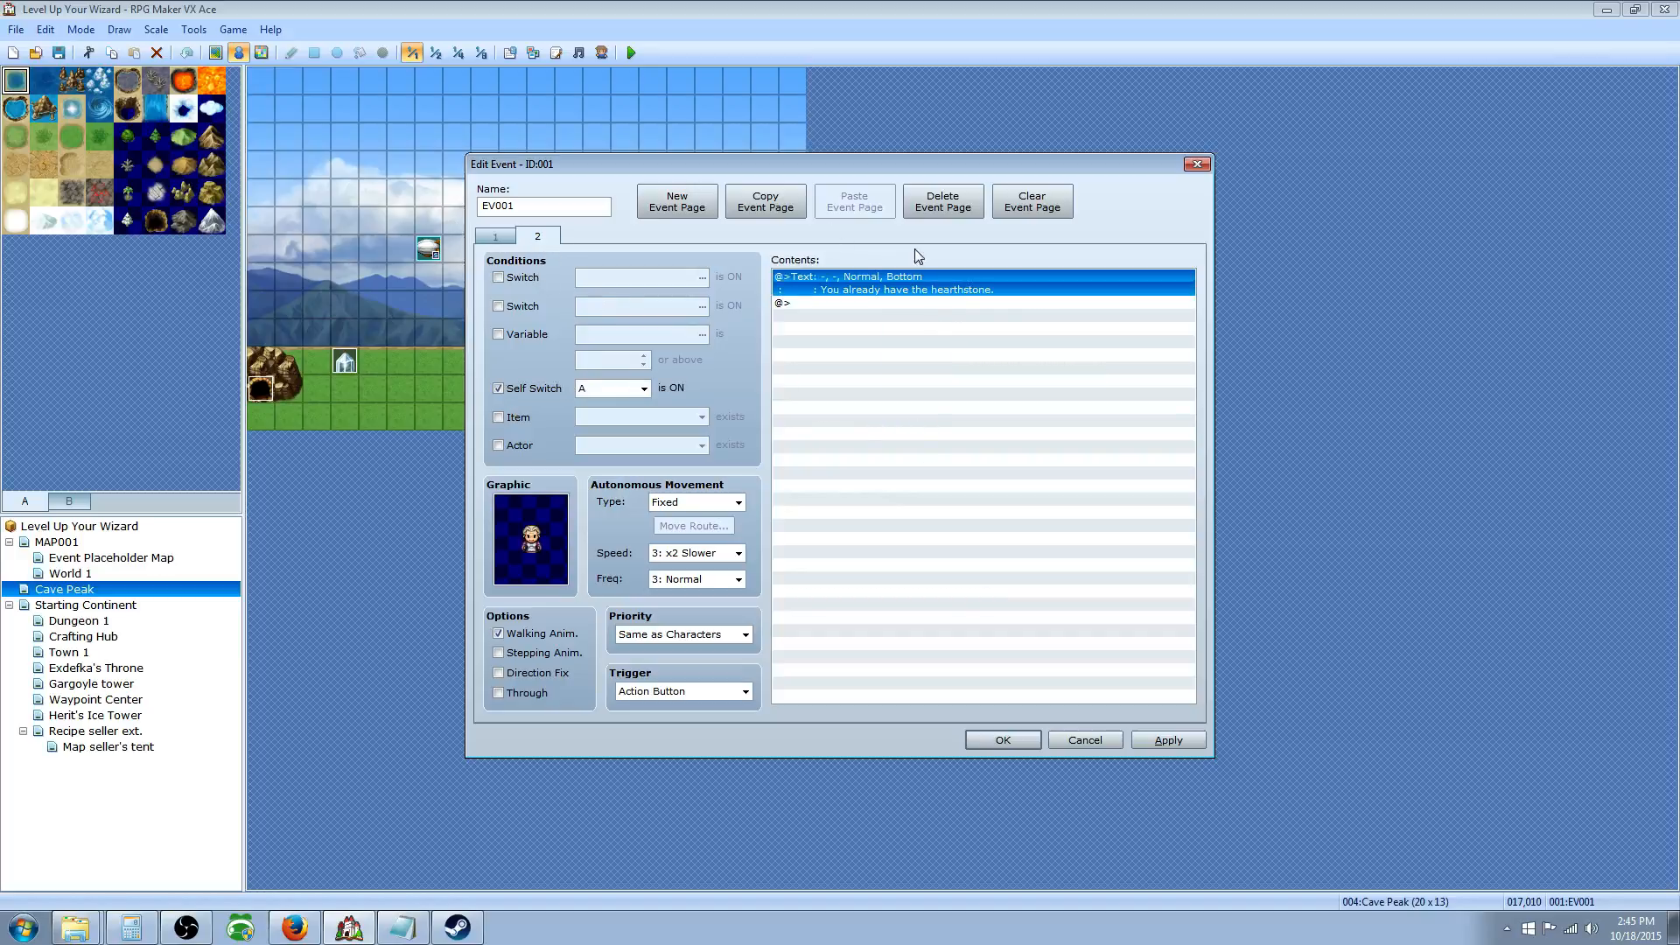
key("Left")
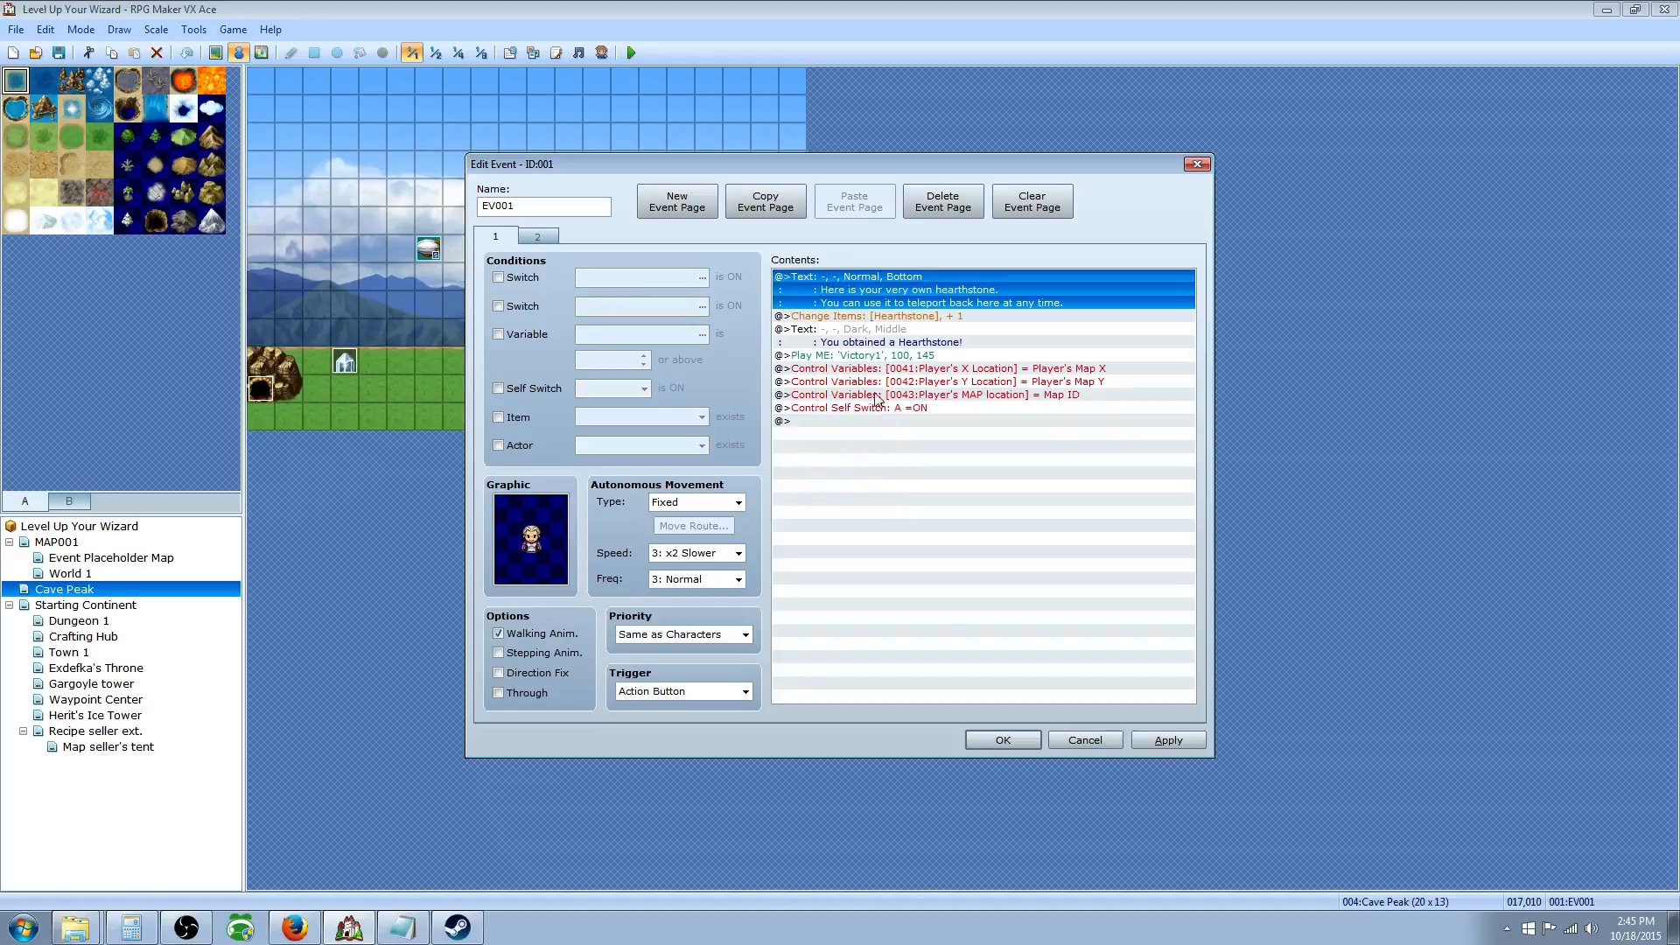
left_click(1003, 739)
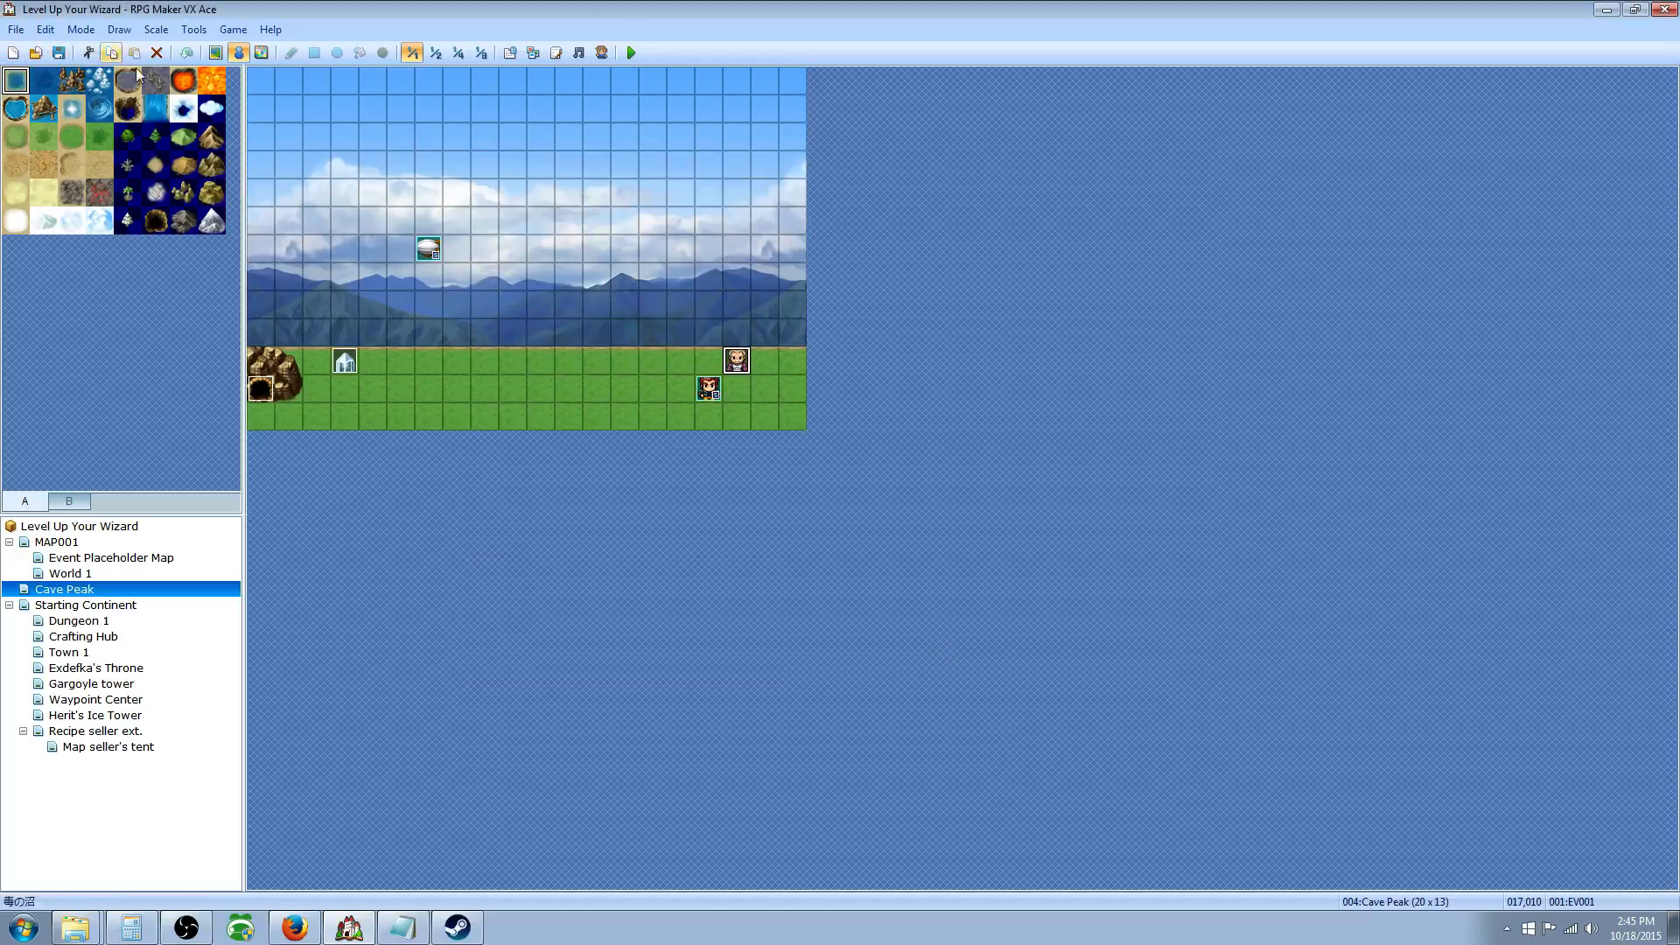
Step: Playtest via Continue, receive the Hearthstone from the NPC, and check it in Key Items
left_click(631, 53)
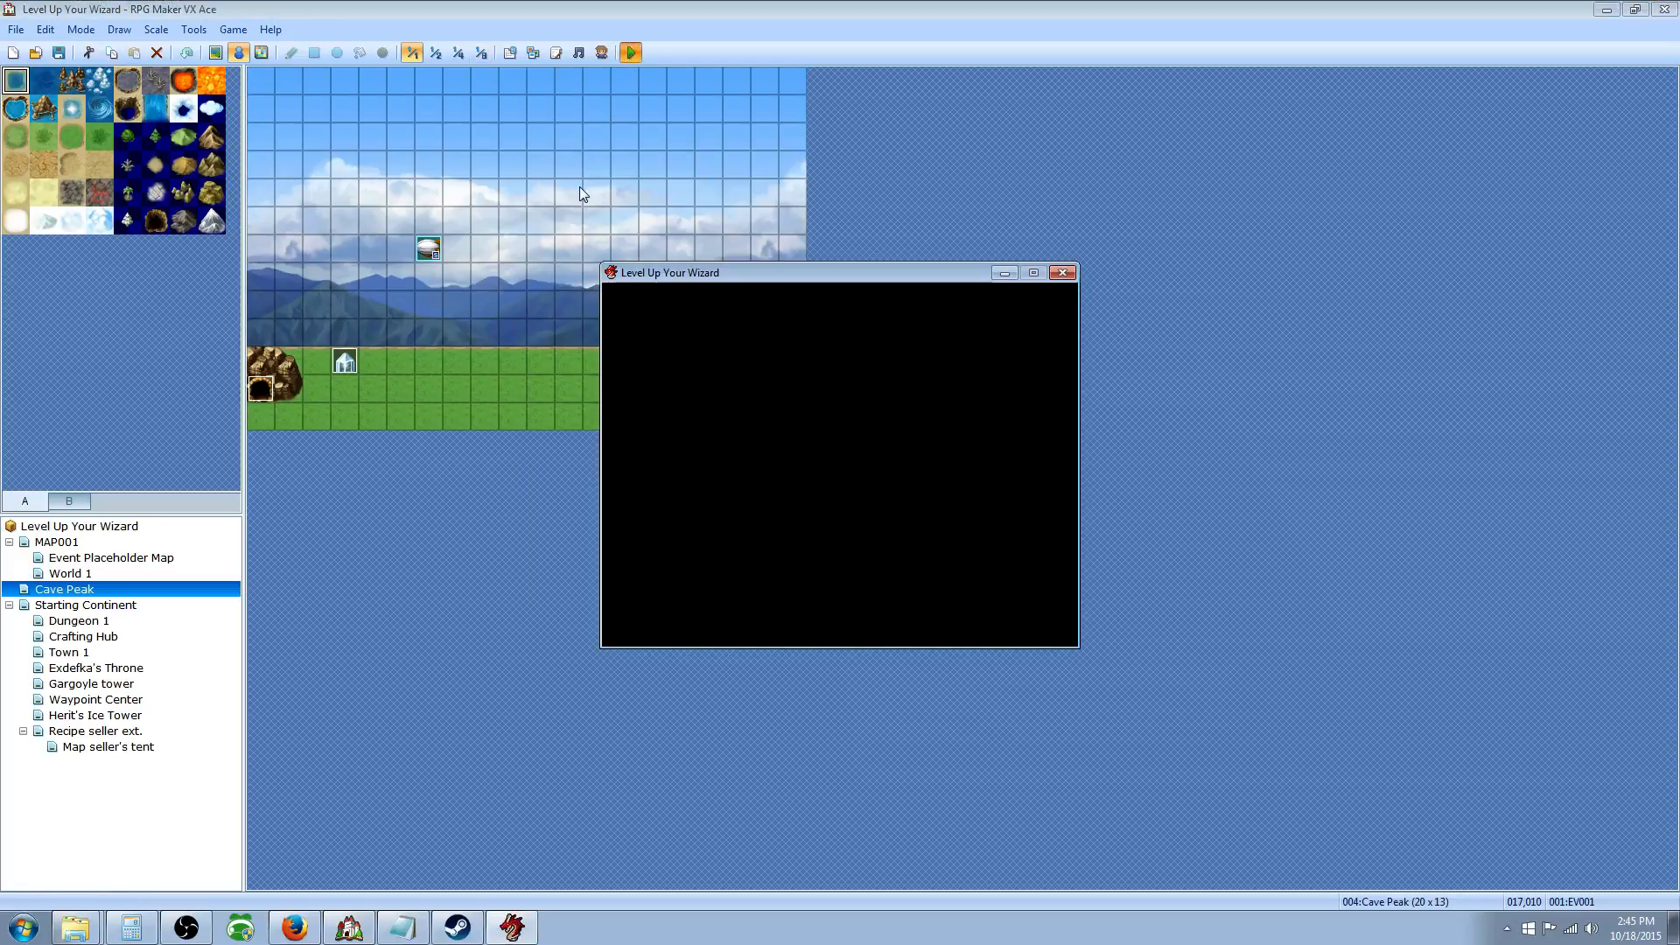
key("Return")
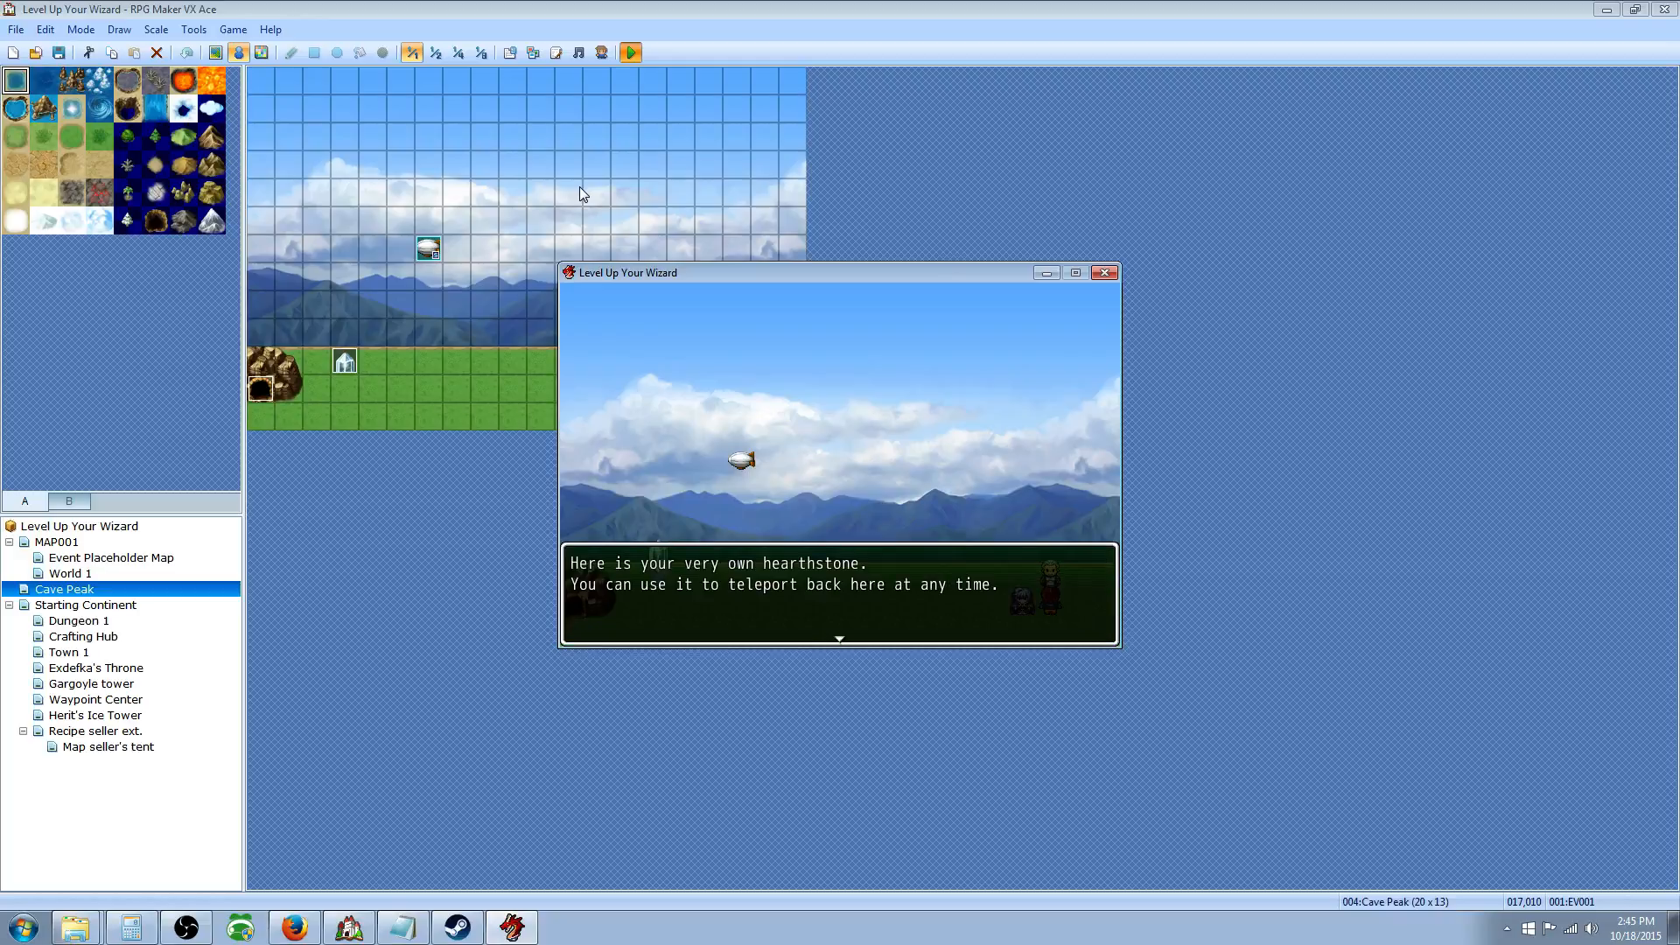
key("Return")
key("Return")
key("Left")
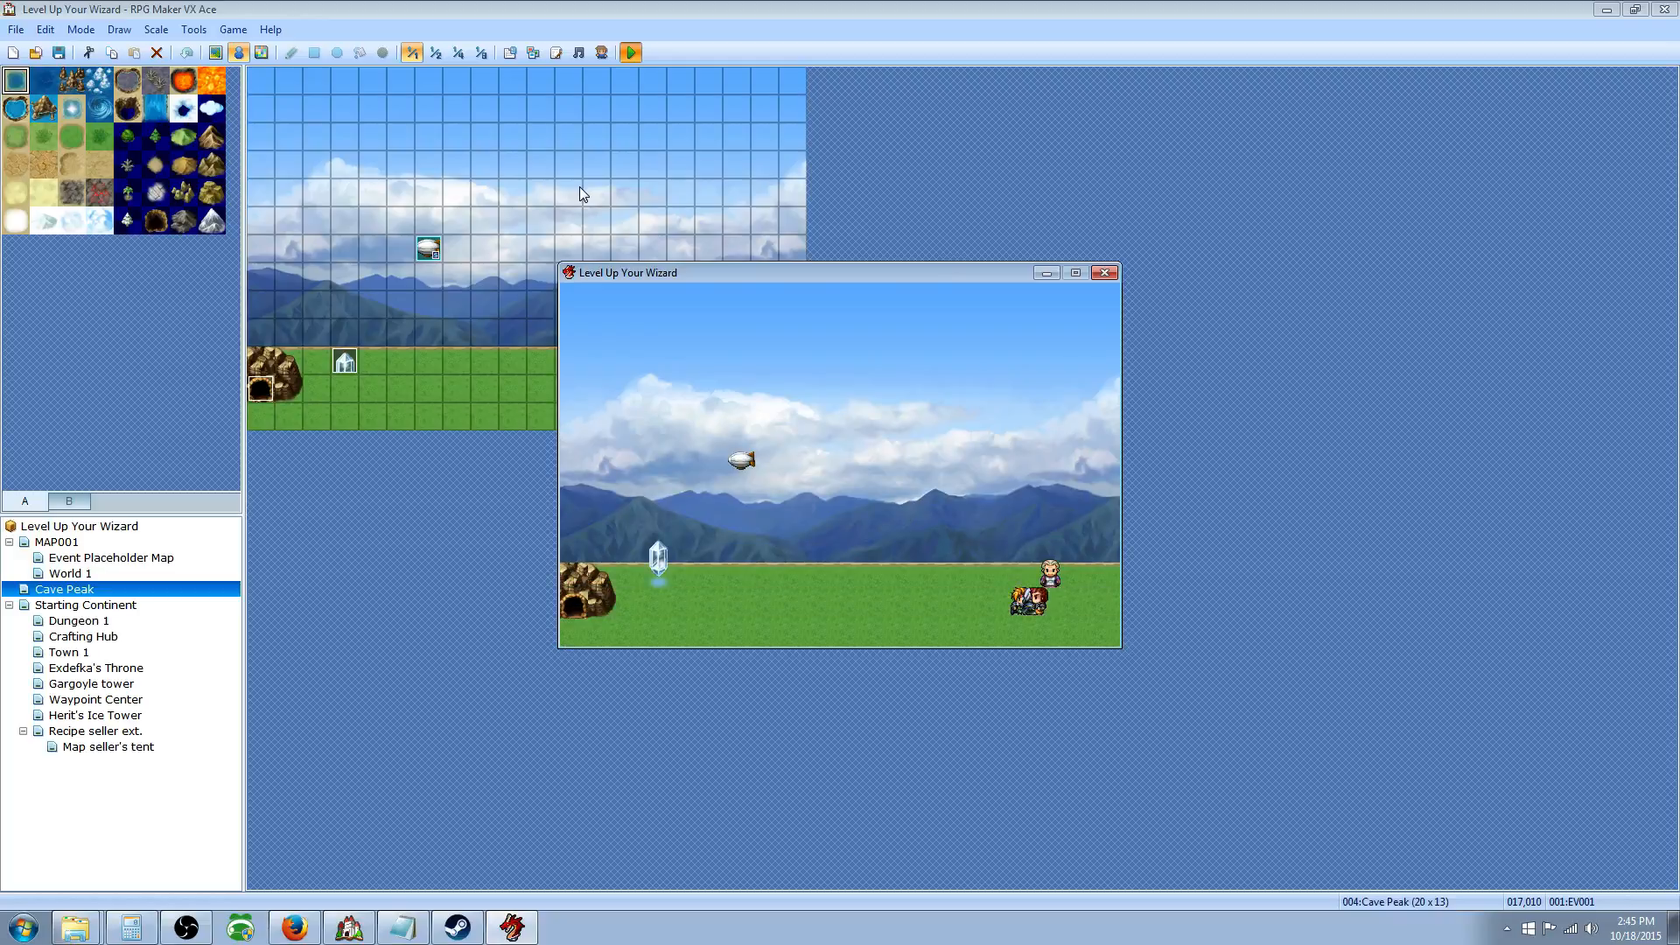
key("Escape")
key("Return")
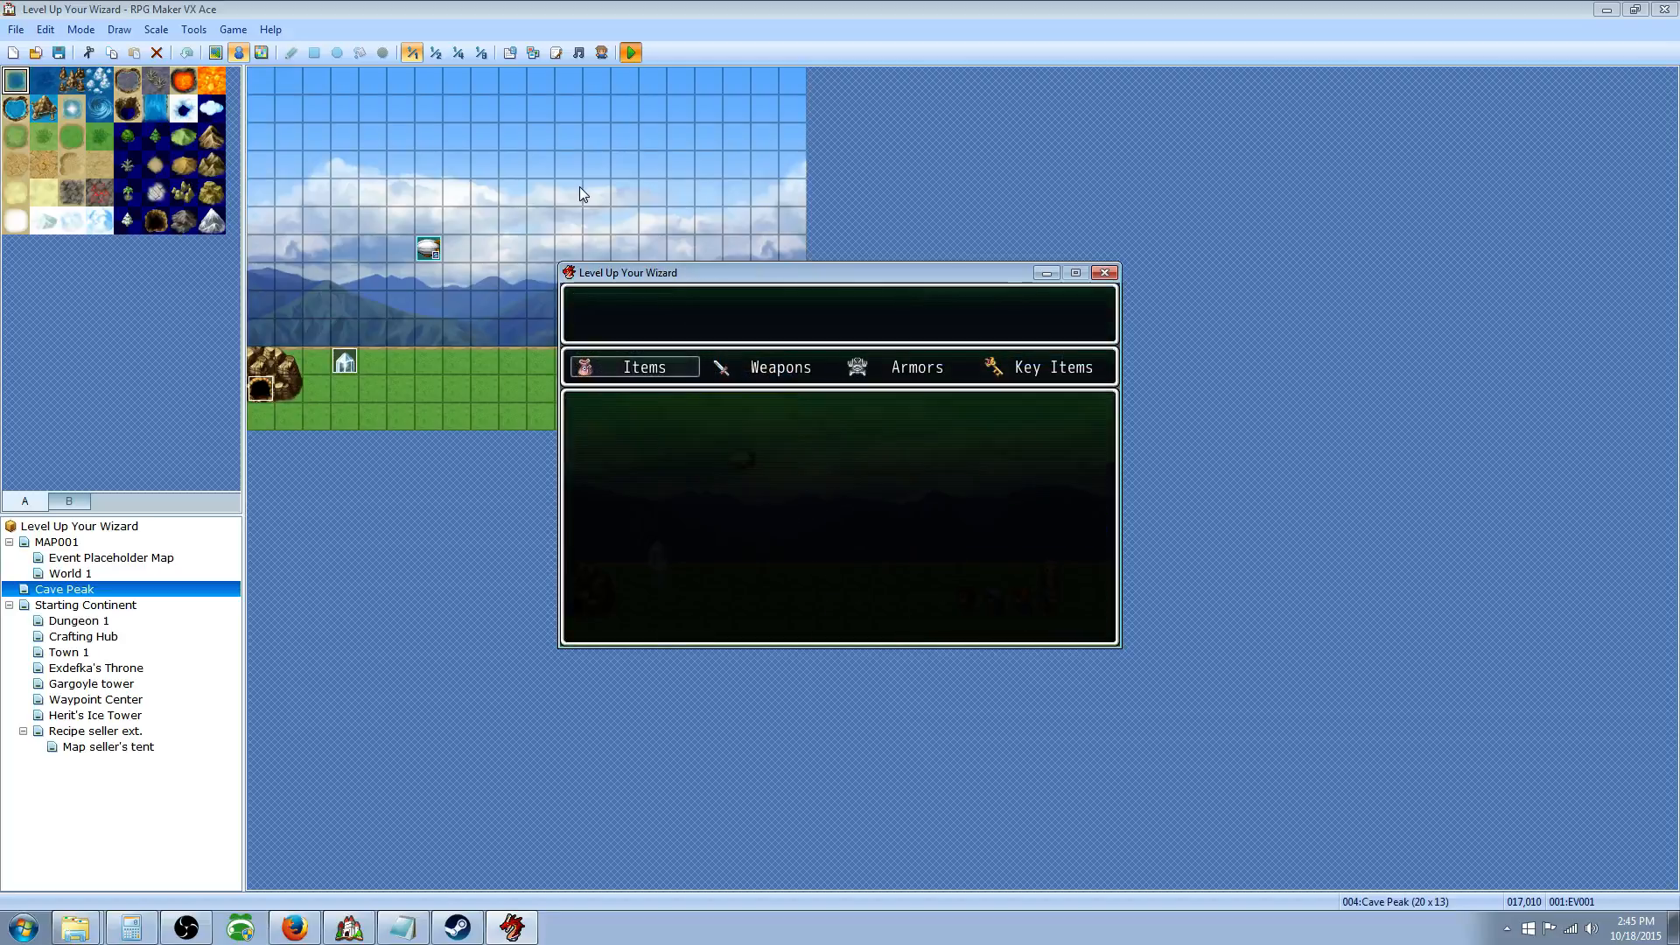
key("Left")
key("Return")
key("Return")
key("Return")
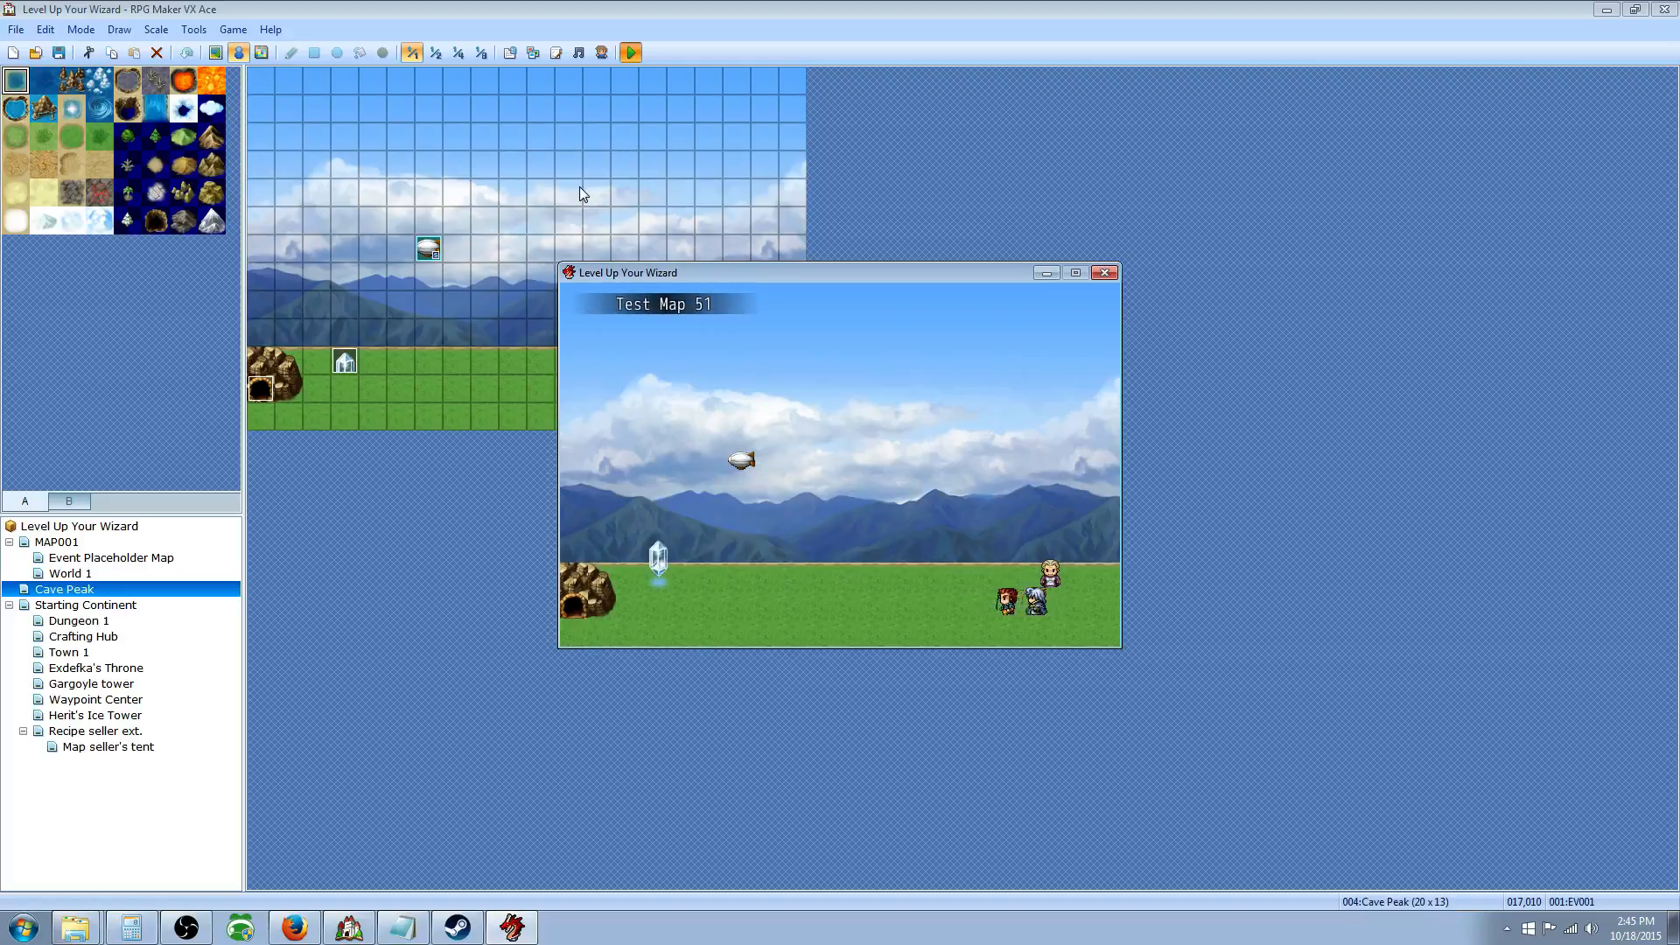
Step: Walk left to the crystal and accept setting it as the home point
key("Left")
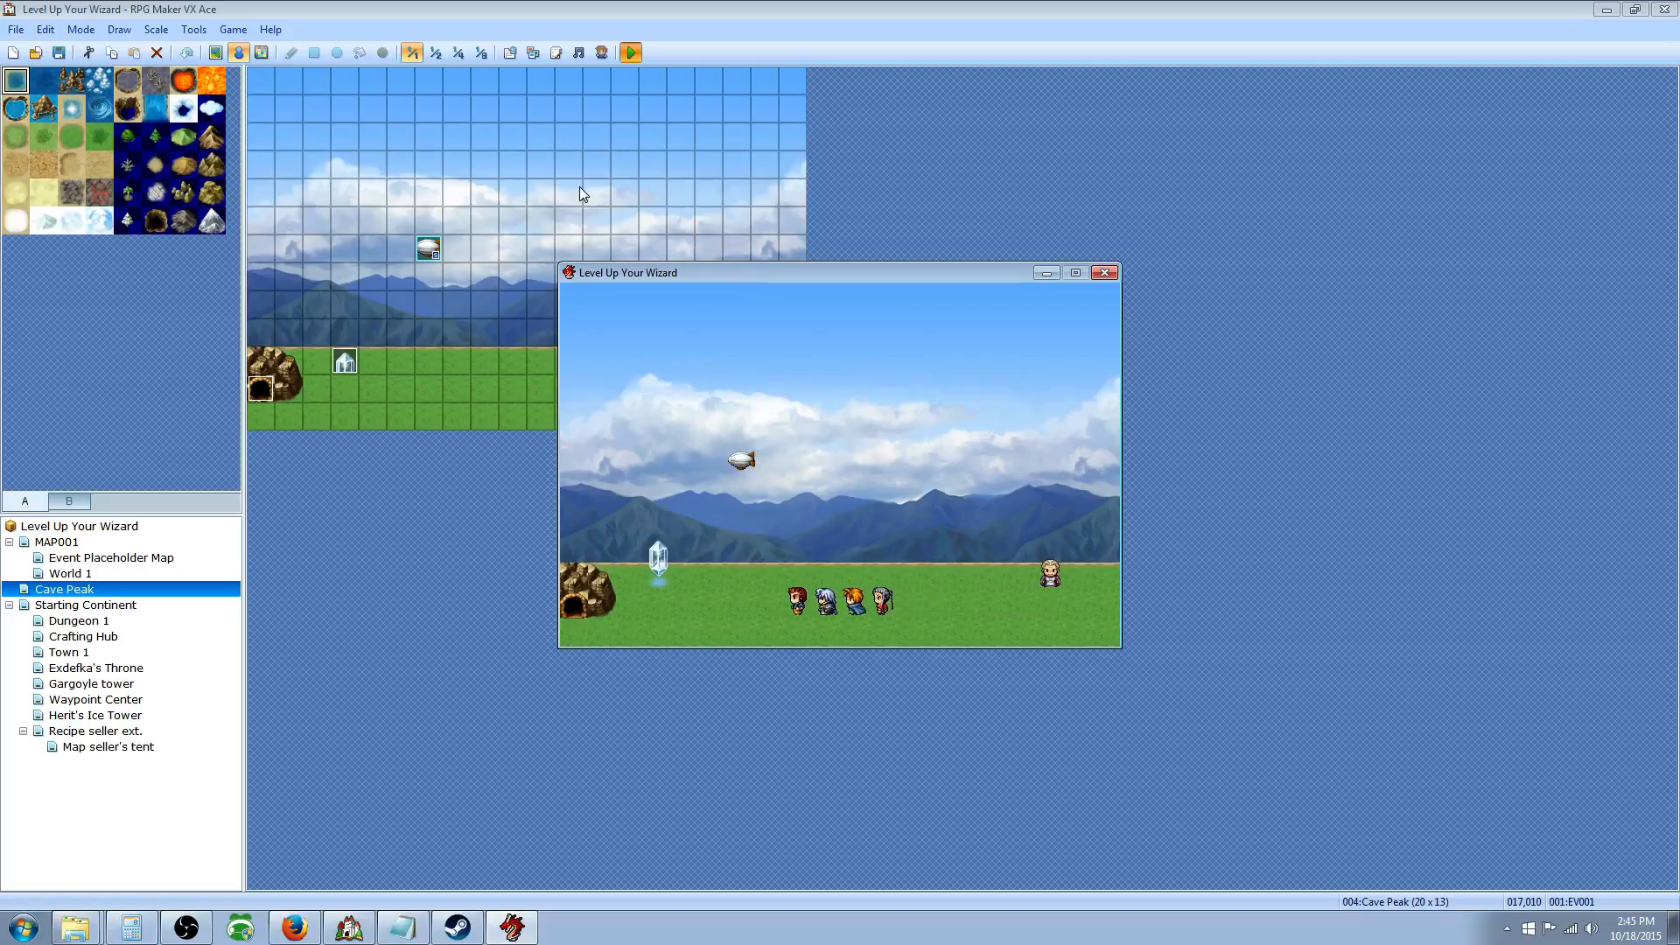
key("Left")
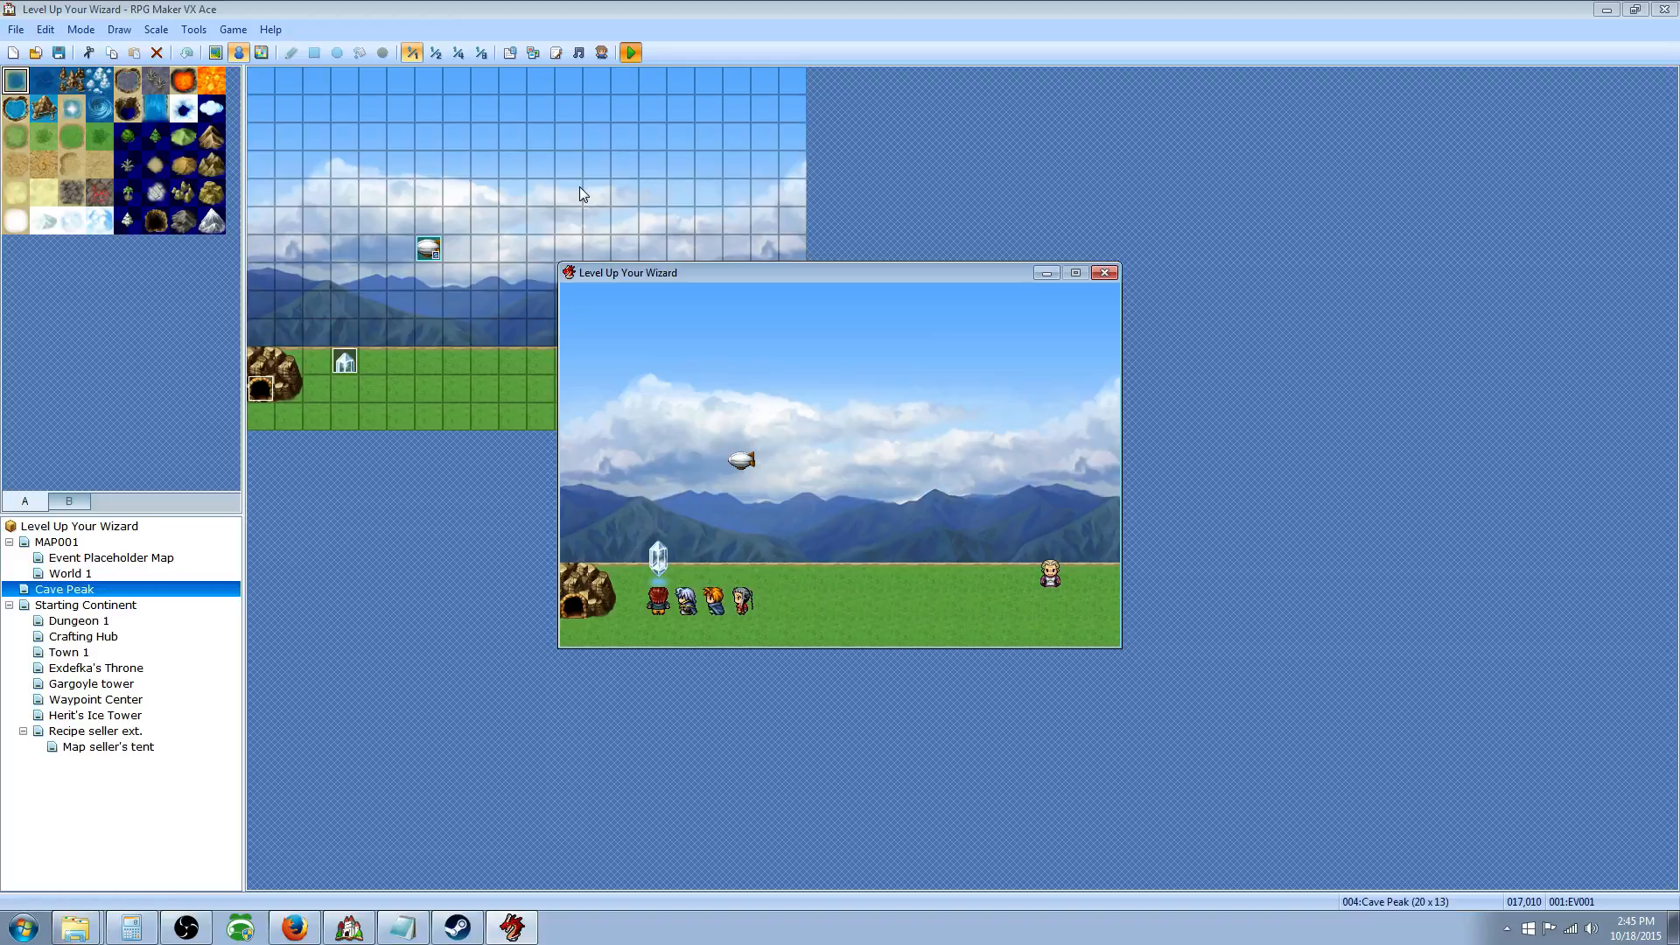
key("Return")
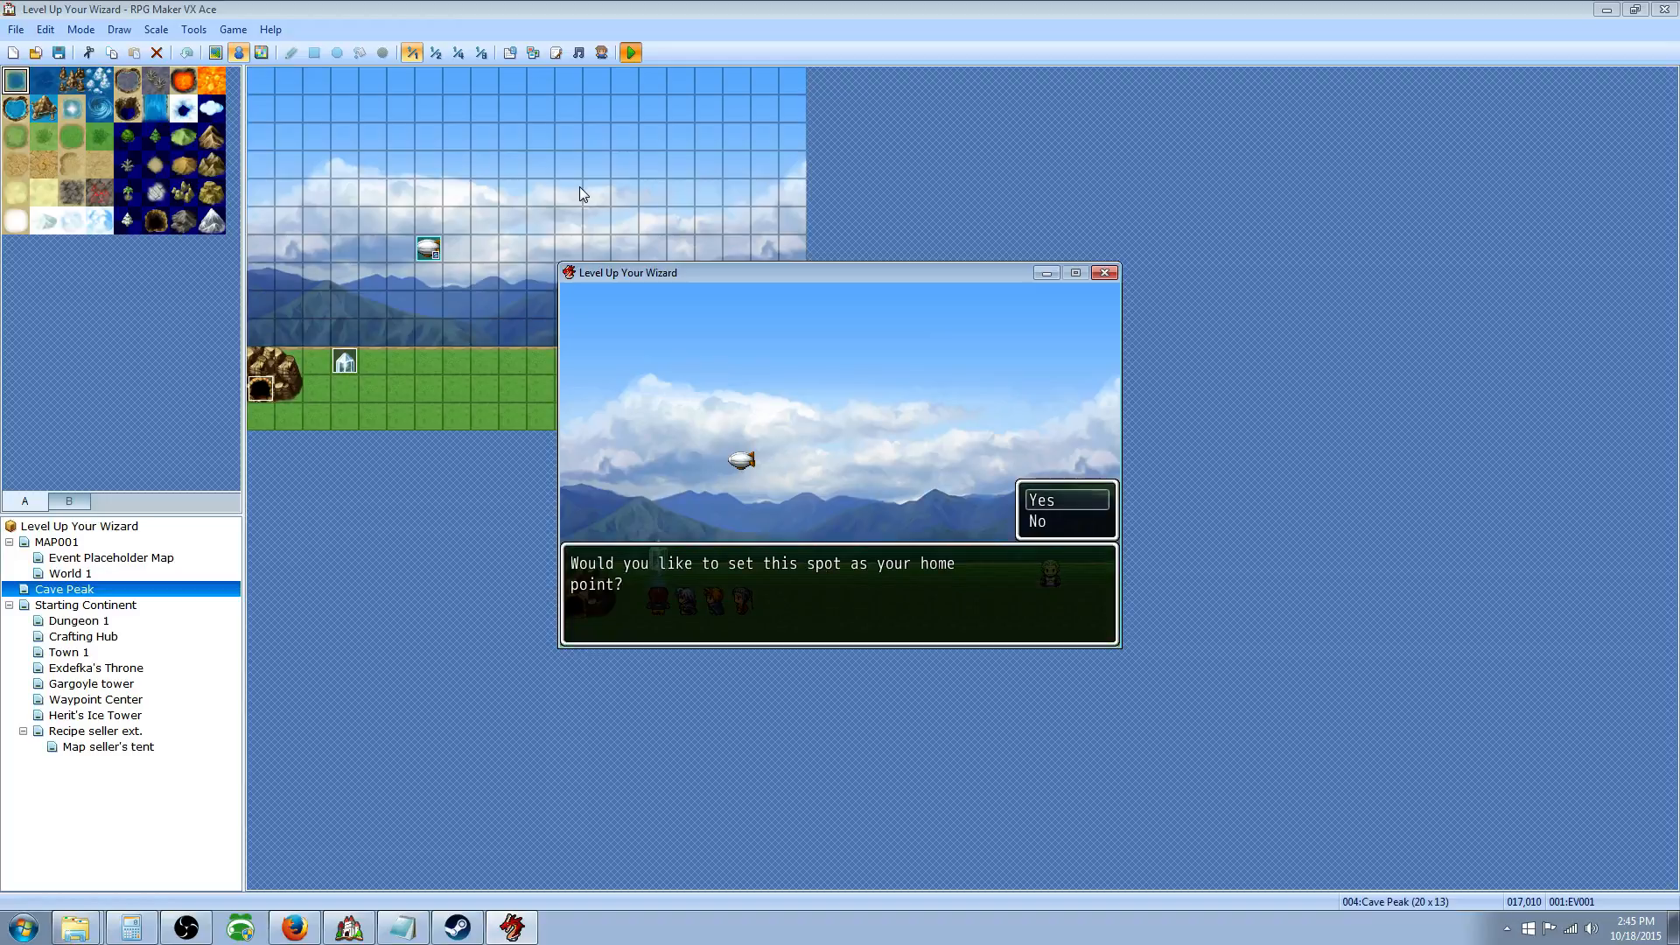
key("Return")
key("Down")
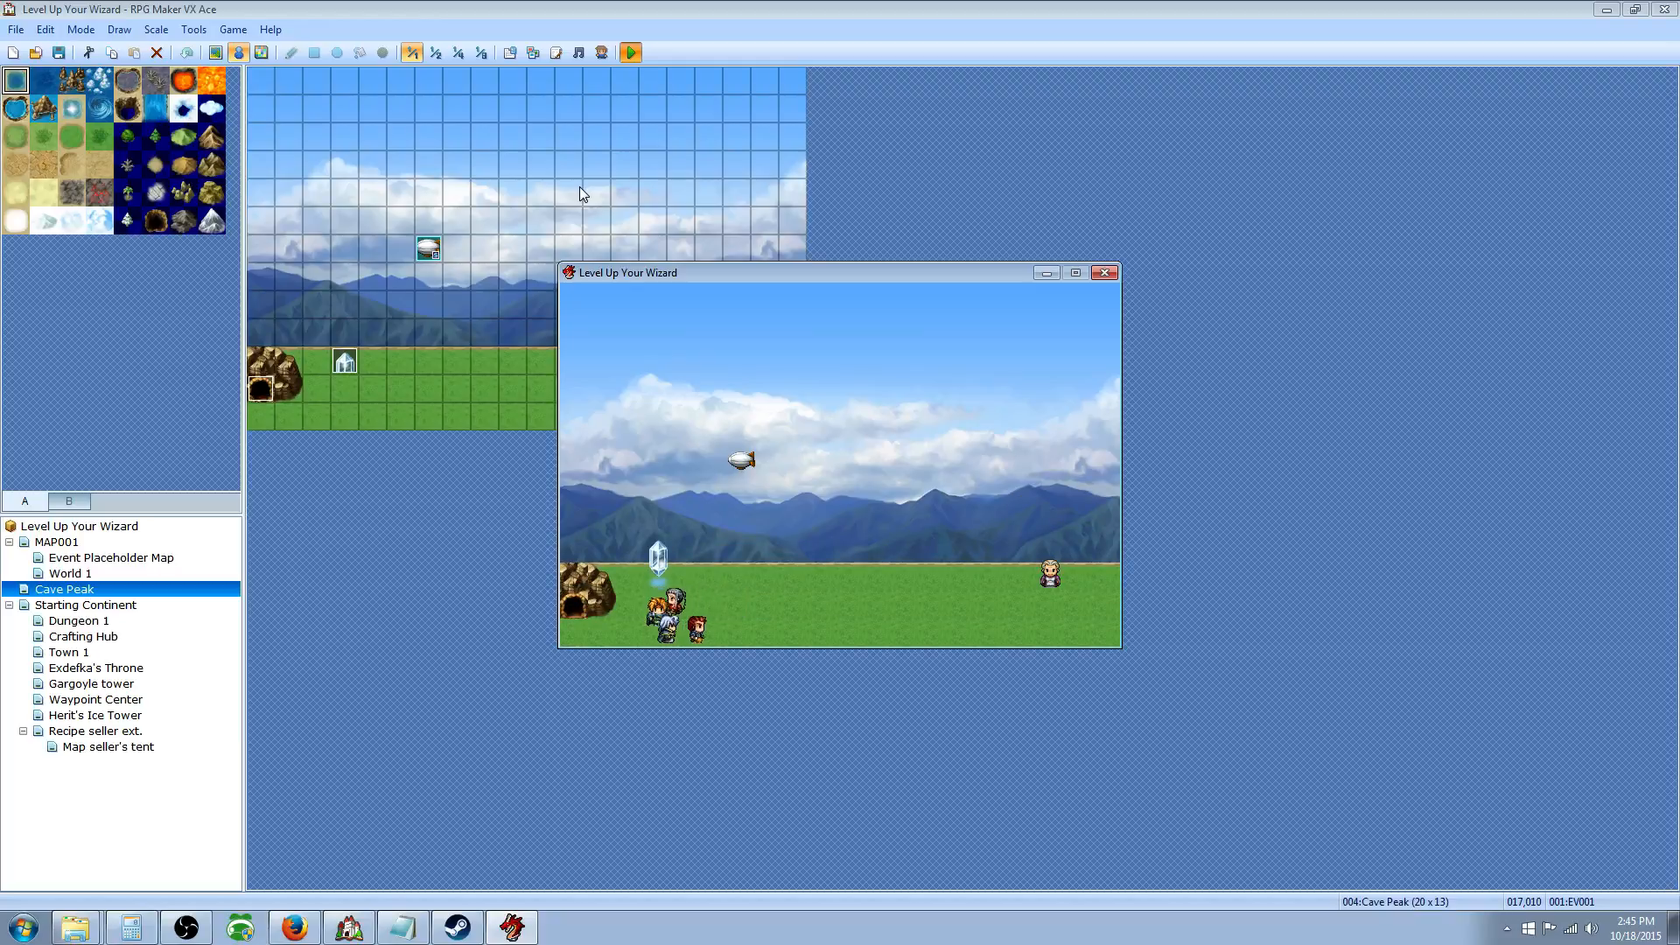
Step: Use the Hearthstone from Key Items, then walk the party into the cave entrance
key("Escape")
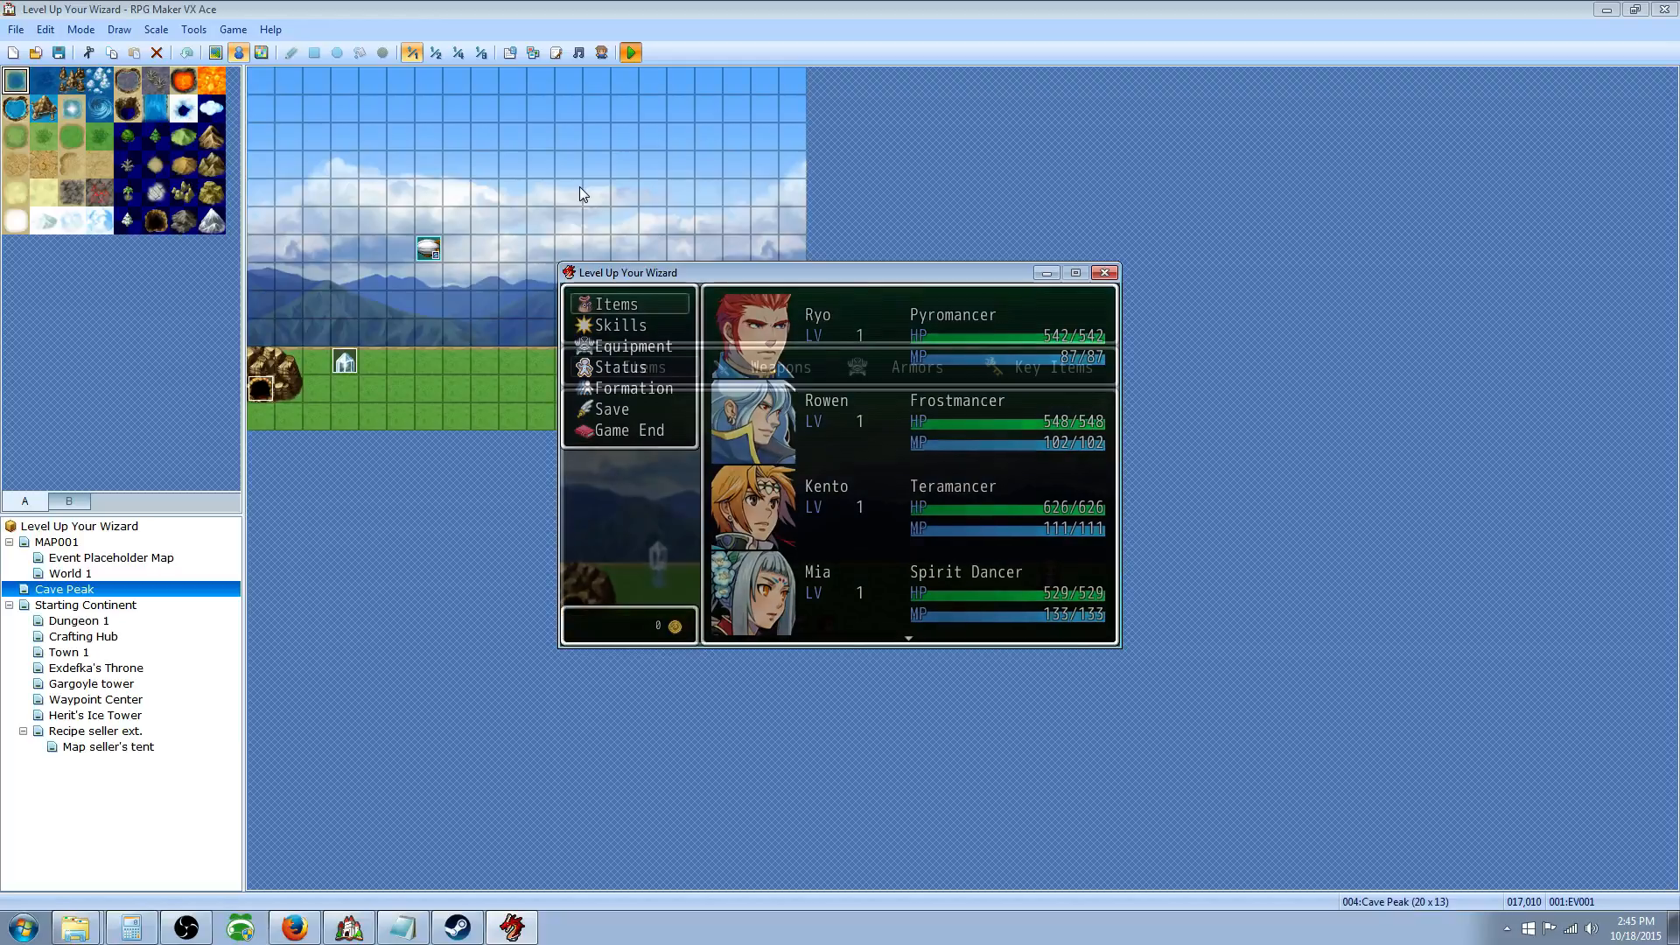
key("Return")
key("Left")
key("Return")
key("Return")
key("Return")
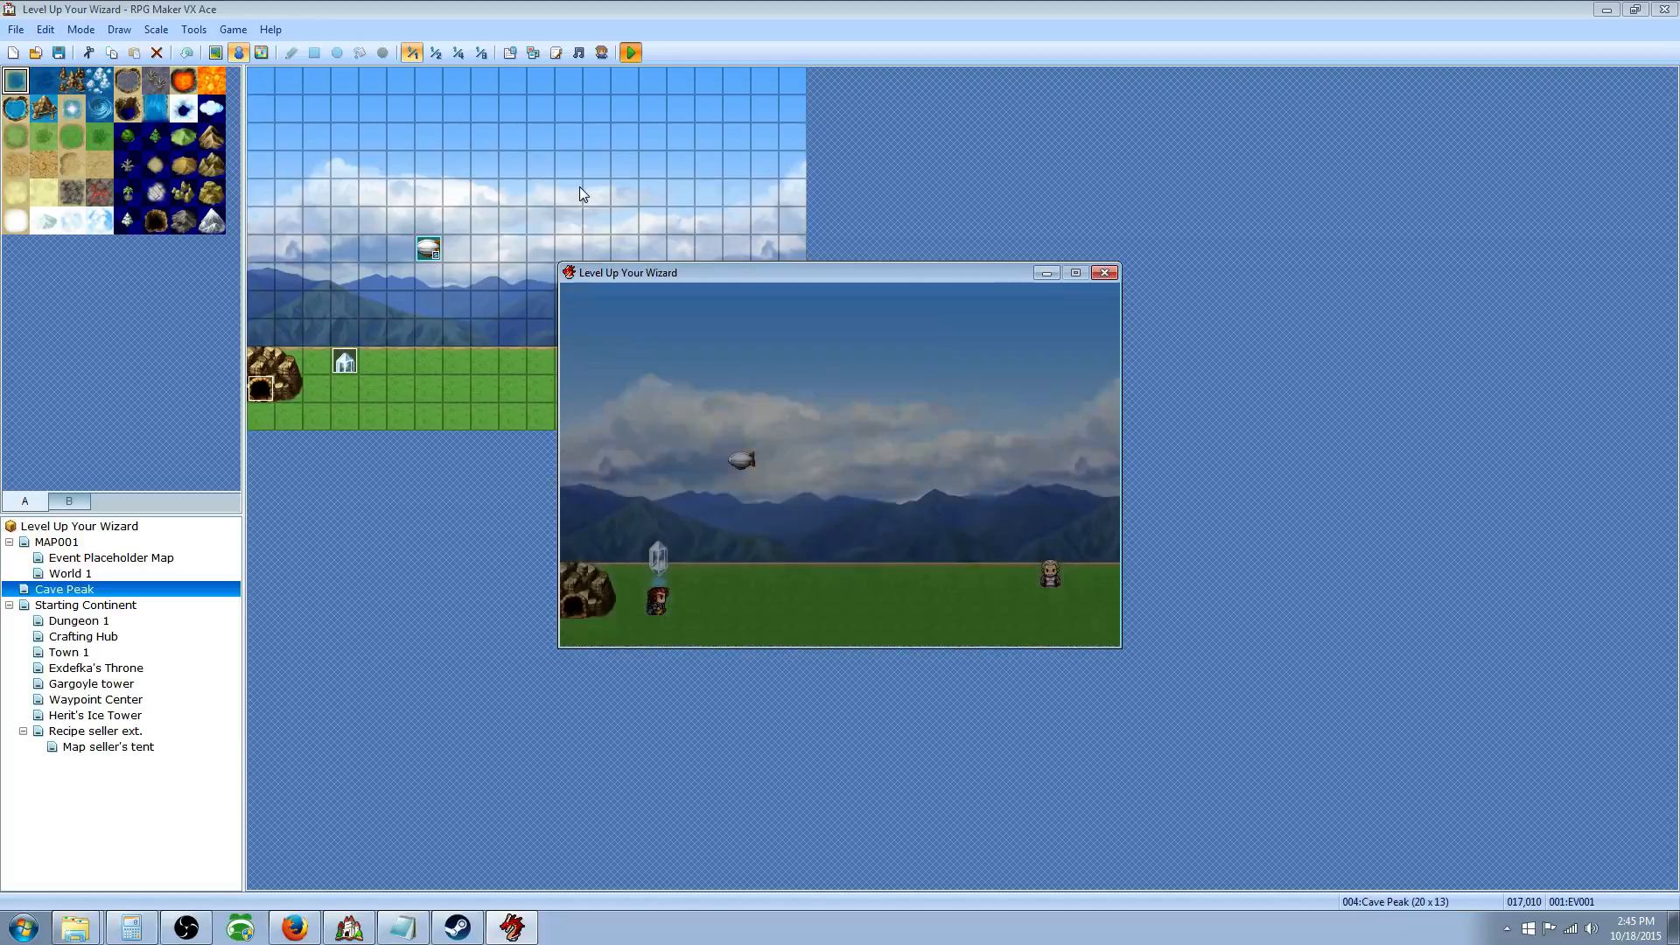
key("Right")
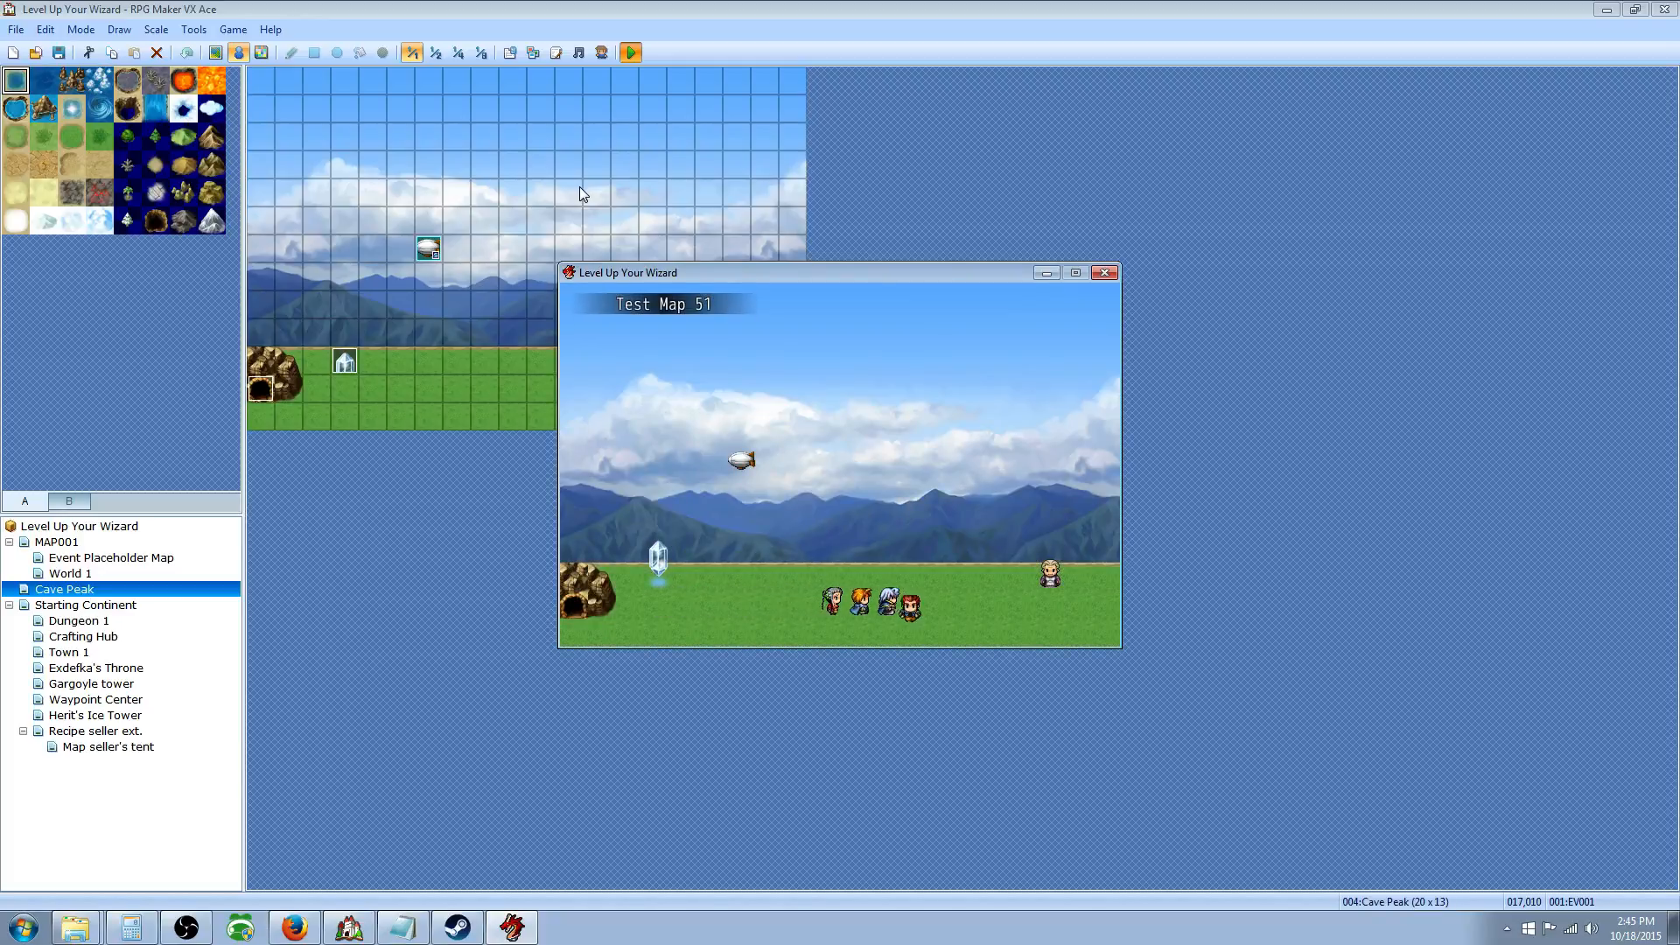
key("Left")
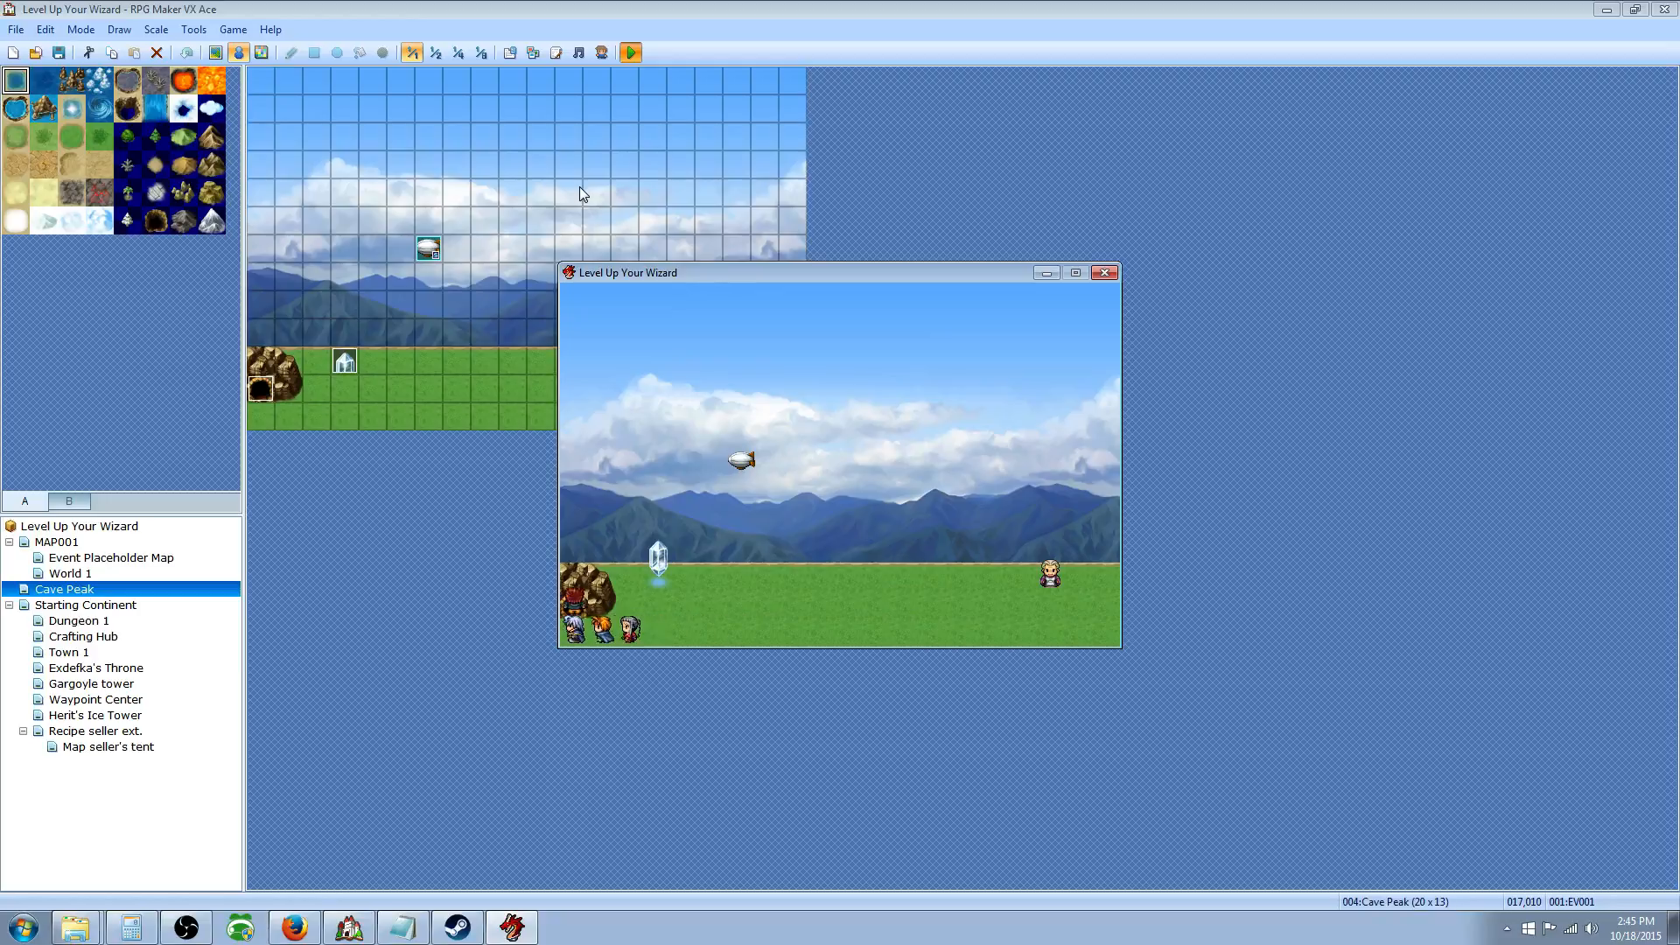
Step: Walk into the Feral Beast Lair, then use the Hearthstone from Items > Key Items
key("Up")
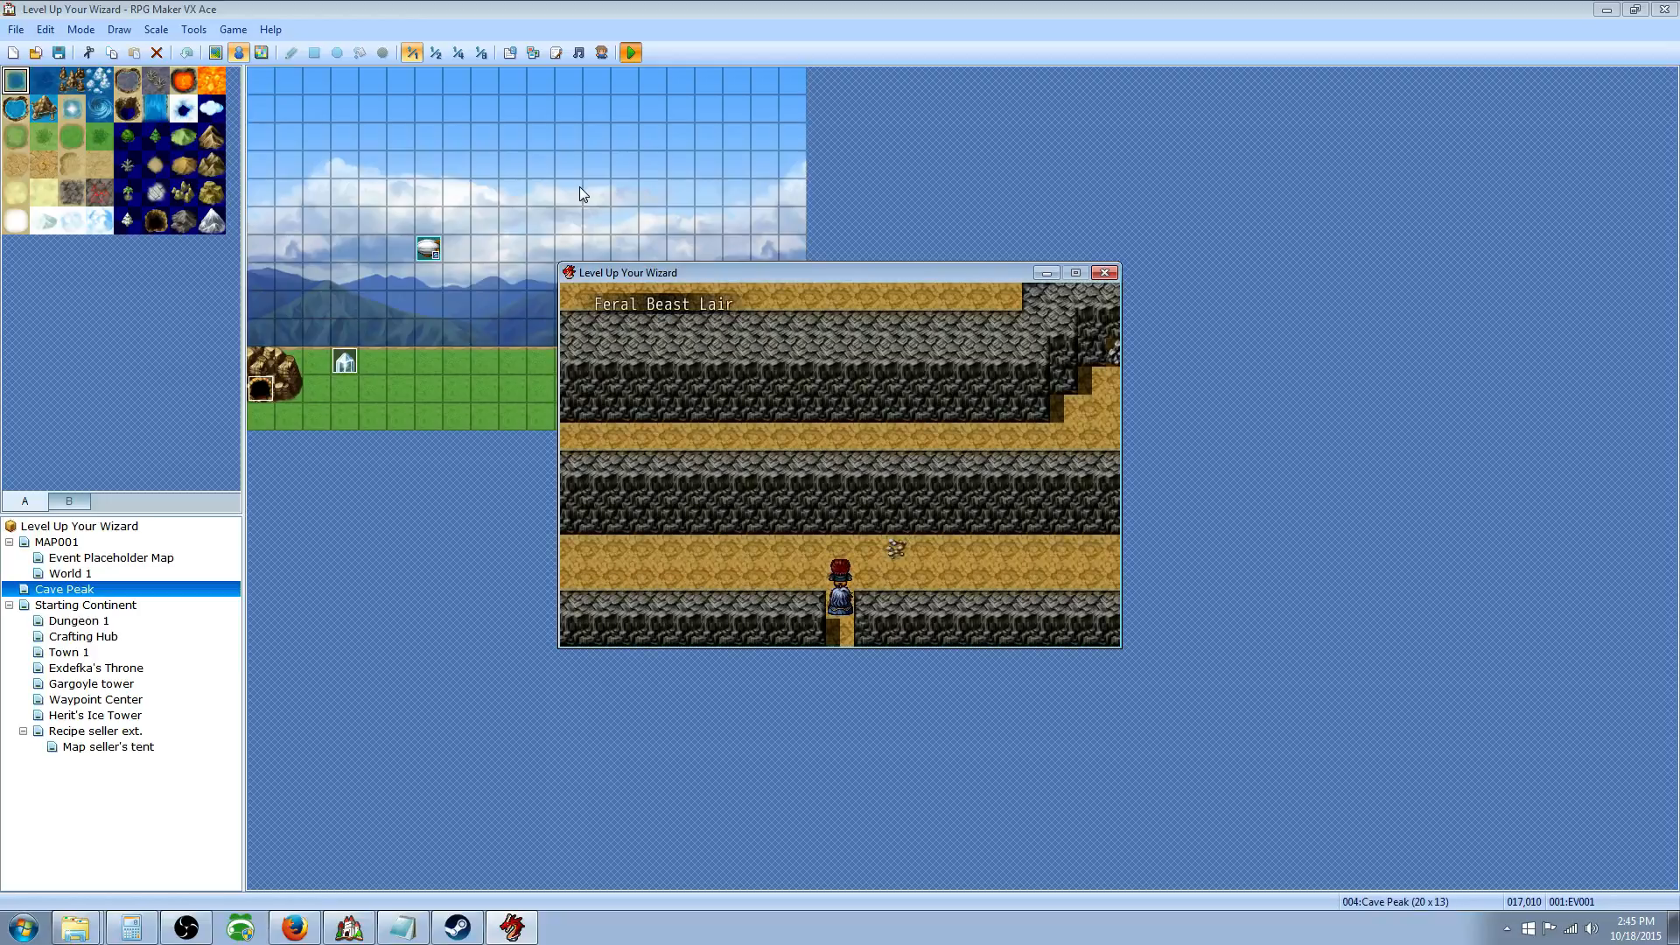
key("Left")
key("Escape")
key("Return")
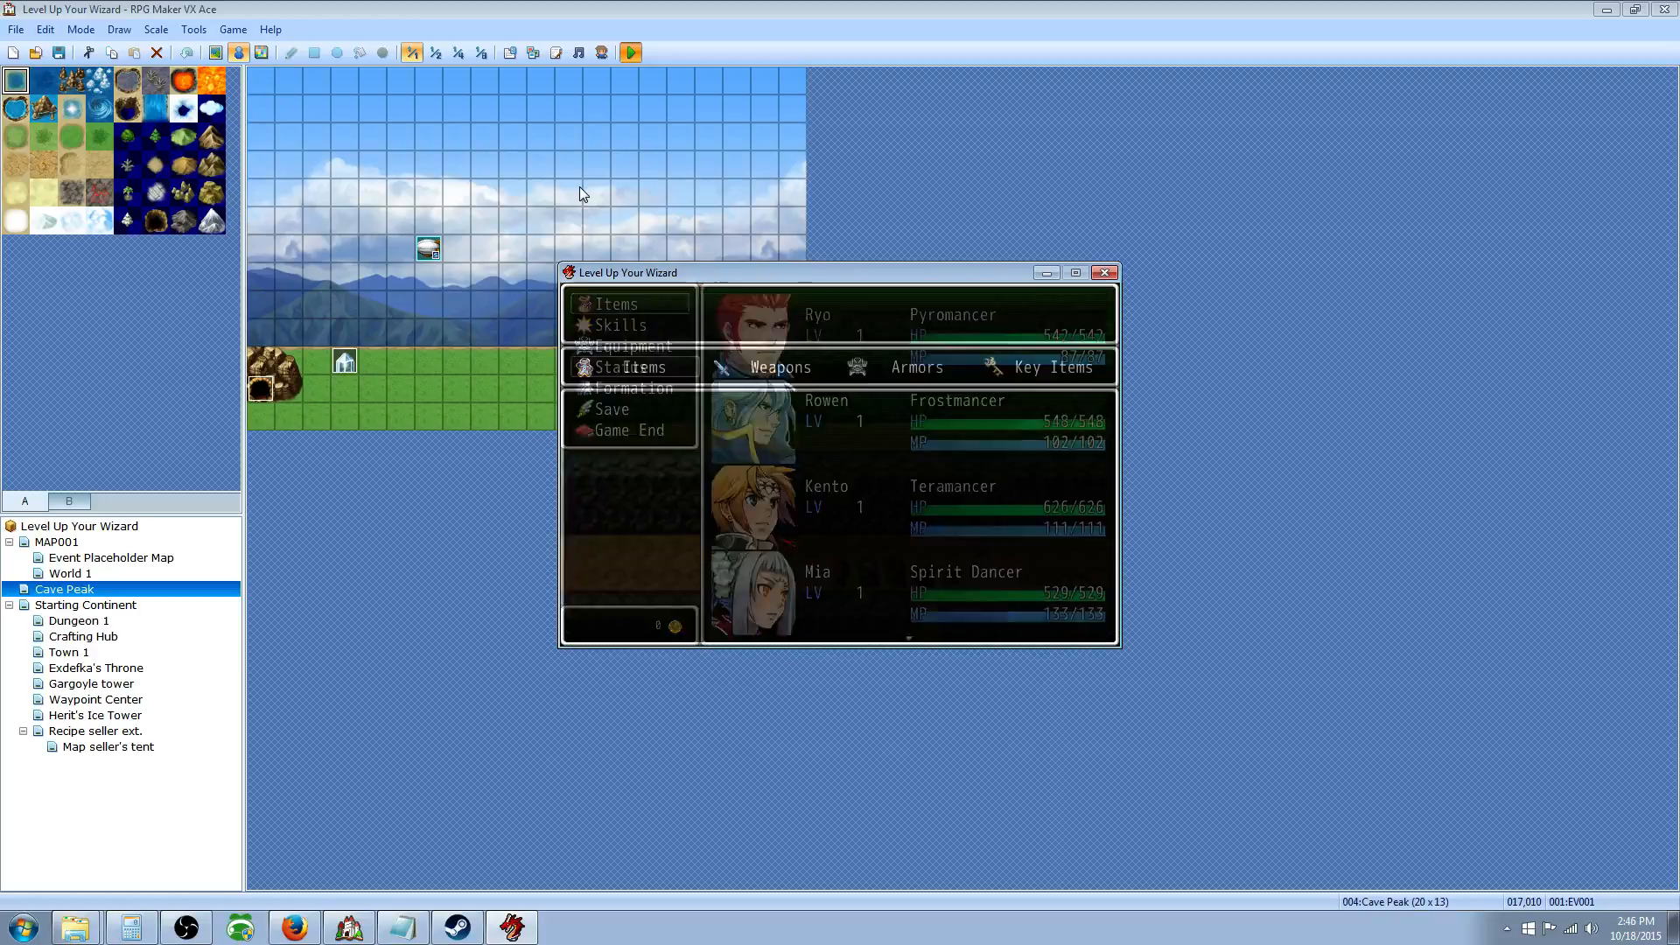
key("Left")
key("Return")
key("Return")
key("Return")
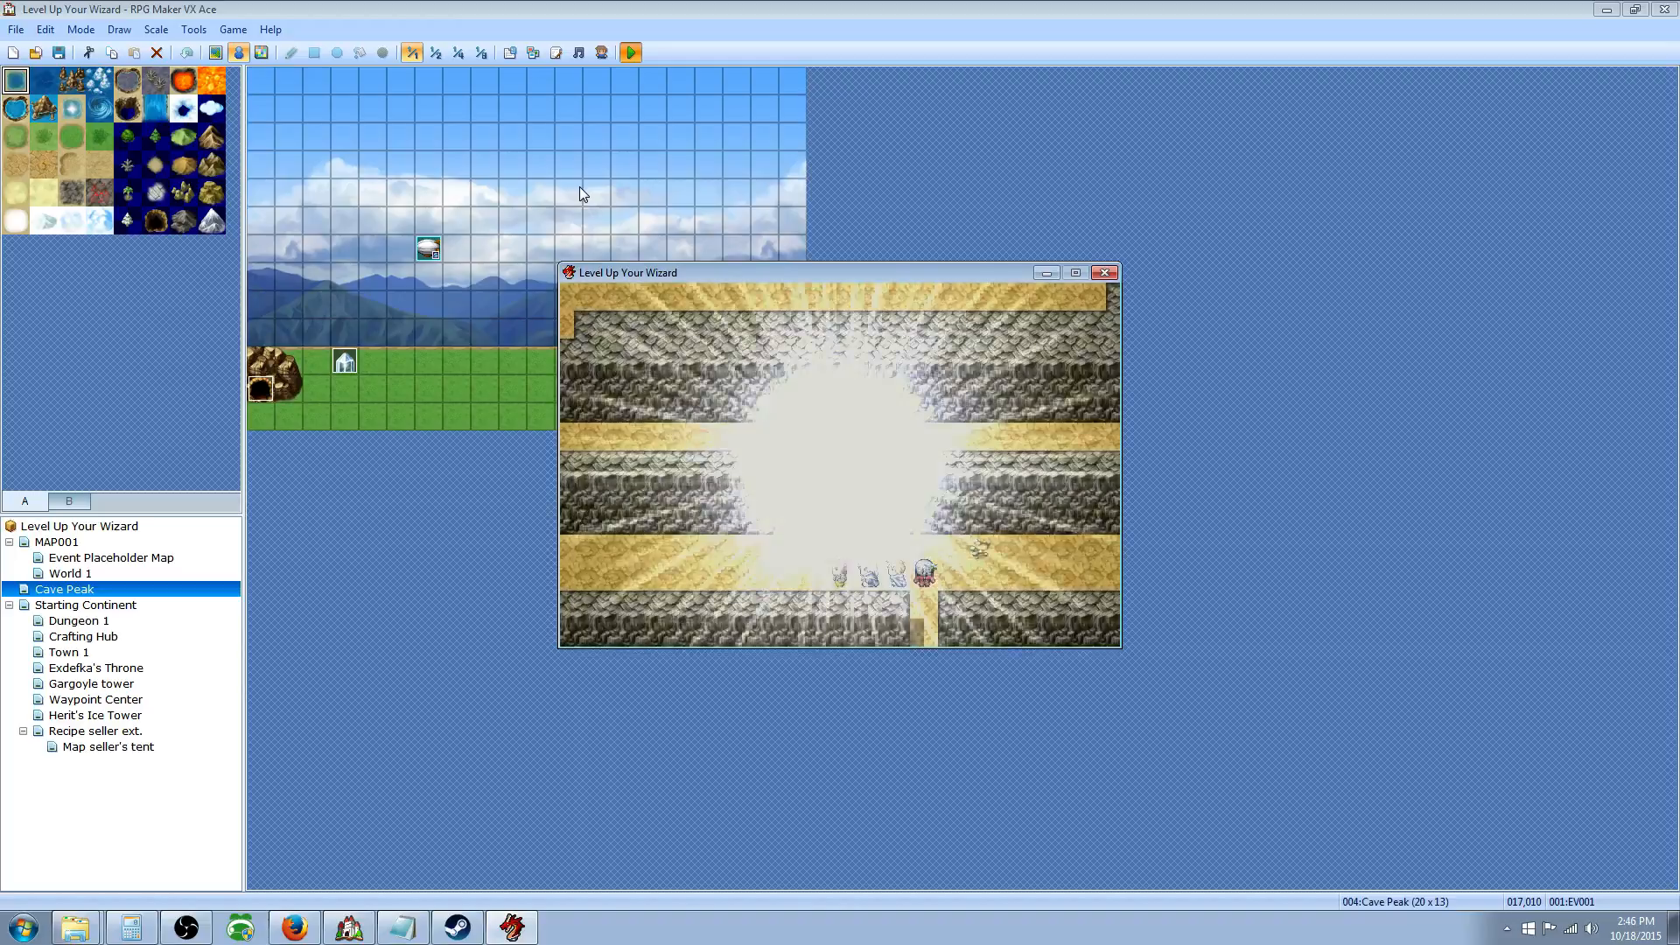